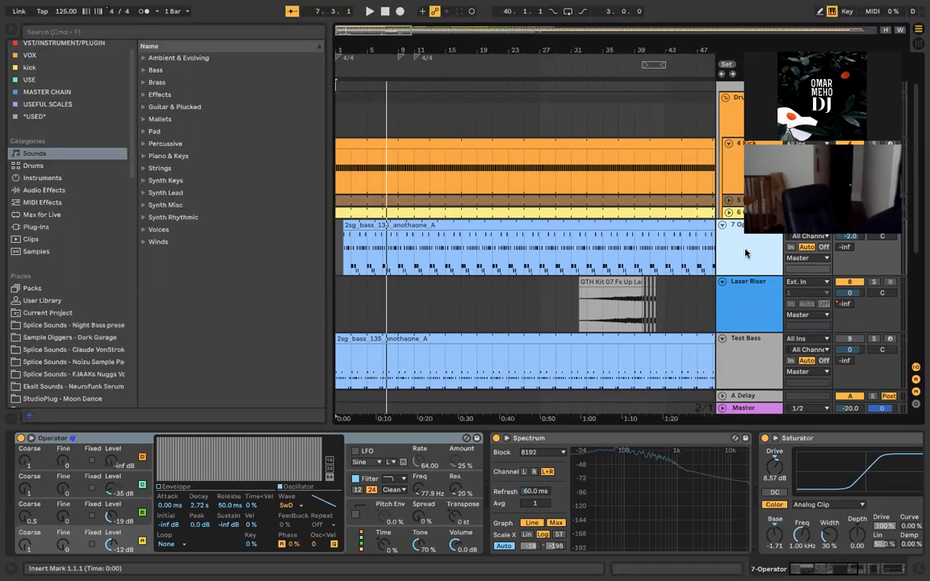
# Step: Show the MIDI effects in the browser and expand the Scale effect's presets
pyautogui.click(34, 165)
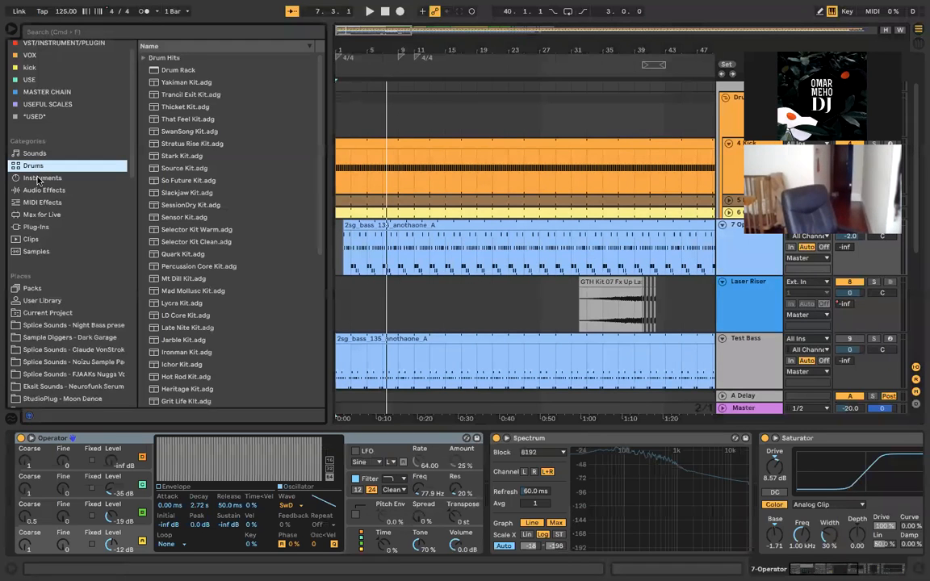
pyautogui.click(38, 190)
pyautogui.click(45, 201)
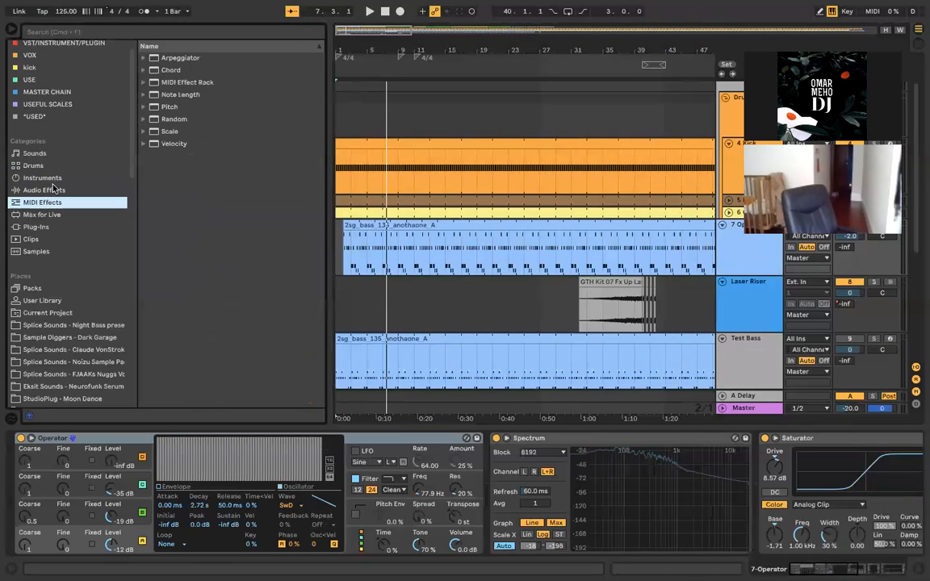
pyautogui.click(144, 131)
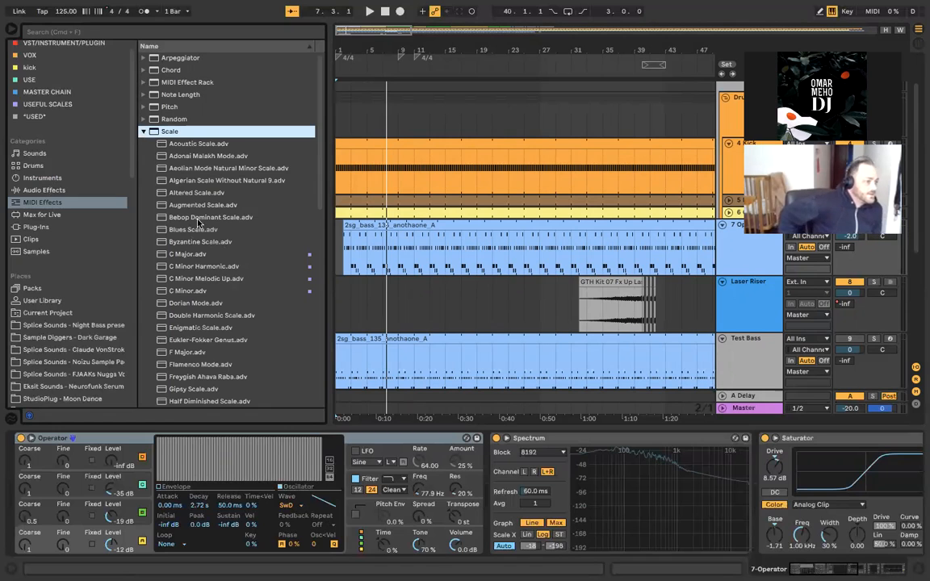
# Step: Look through the Scale presets, including C Major, C Minor Harmonic, C Minor Melodic Up, Persian Scale and Prometheus Scale
pyautogui.scroll(-1, 179, 195)
pyautogui.click(60, 204)
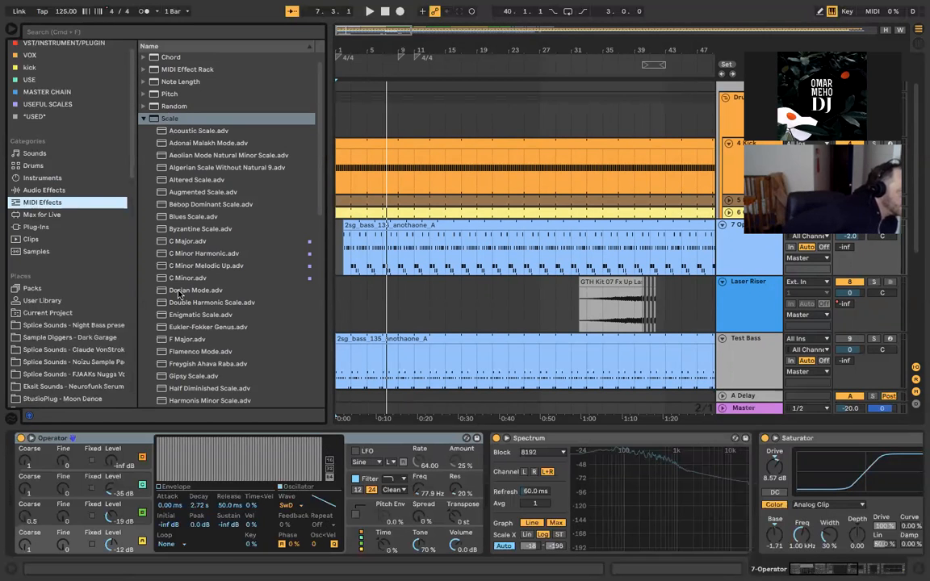
pyautogui.scroll(-10, 212, 184)
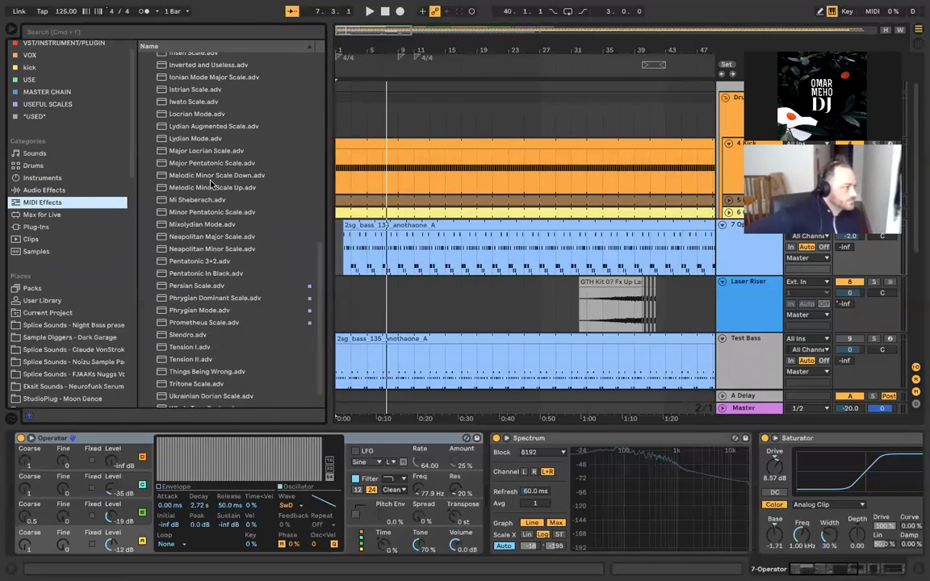
pyautogui.scroll(10, 211, 184)
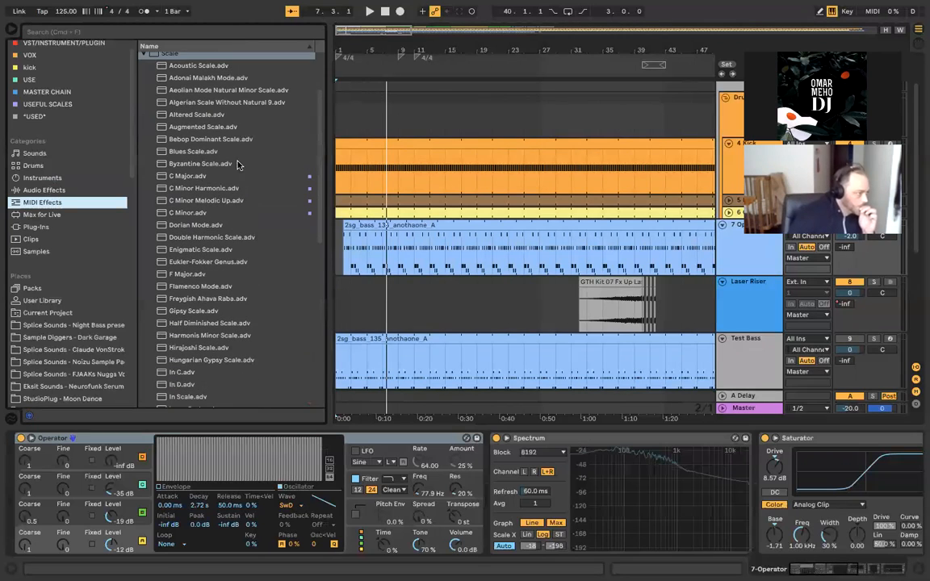
pyautogui.click(226, 175)
pyautogui.click(226, 188)
pyautogui.click(227, 201)
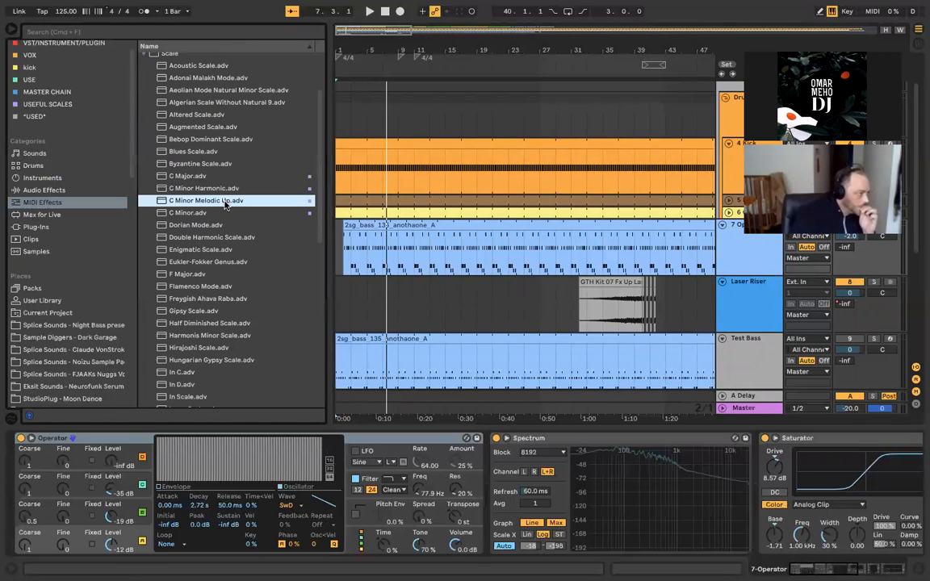
pyautogui.click(227, 188)
pyautogui.click(226, 175)
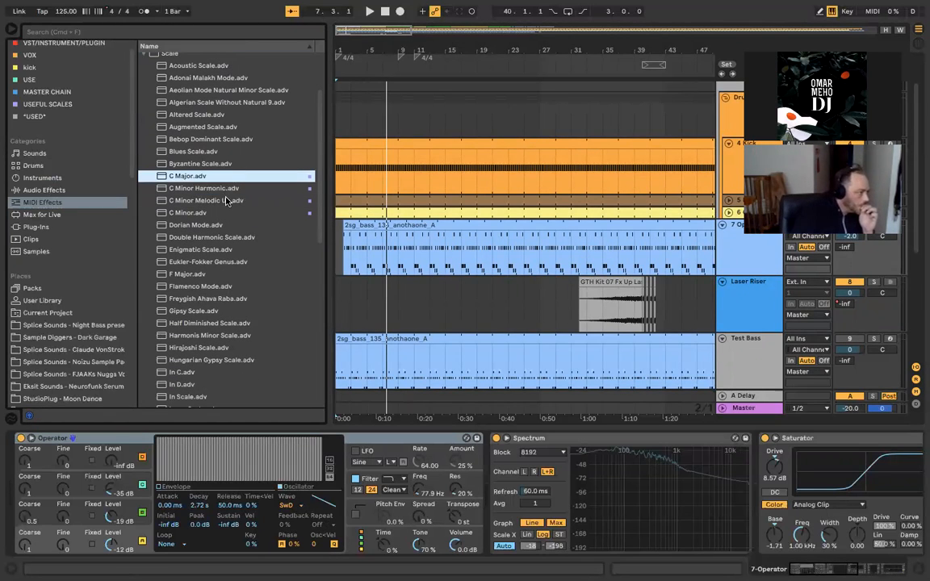
pyautogui.press('Down')
pyautogui.press('Down')
pyautogui.press('Down')
pyautogui.click(224, 202)
pyautogui.scroll(-1, 219, 189)
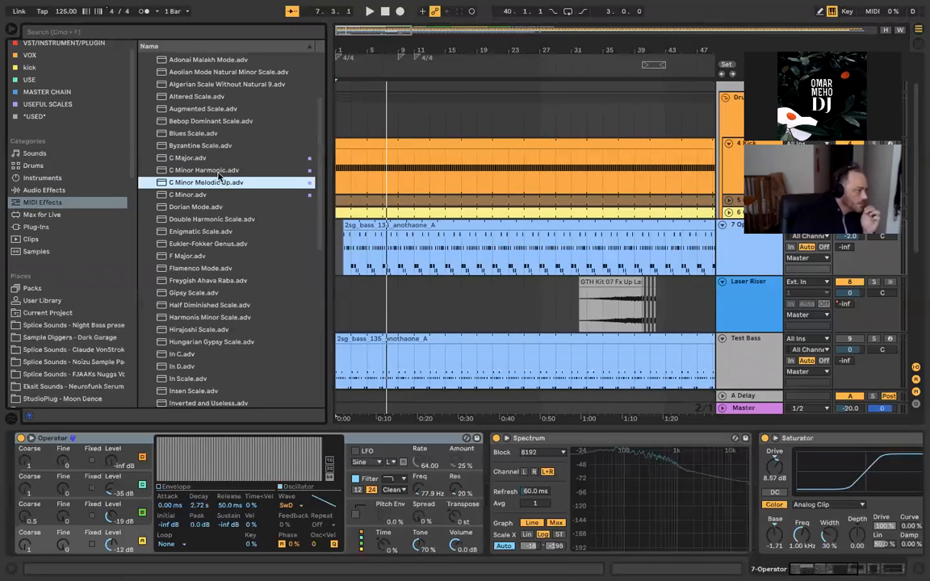
pyautogui.scroll(-10, 216, 159)
pyautogui.click(219, 269)
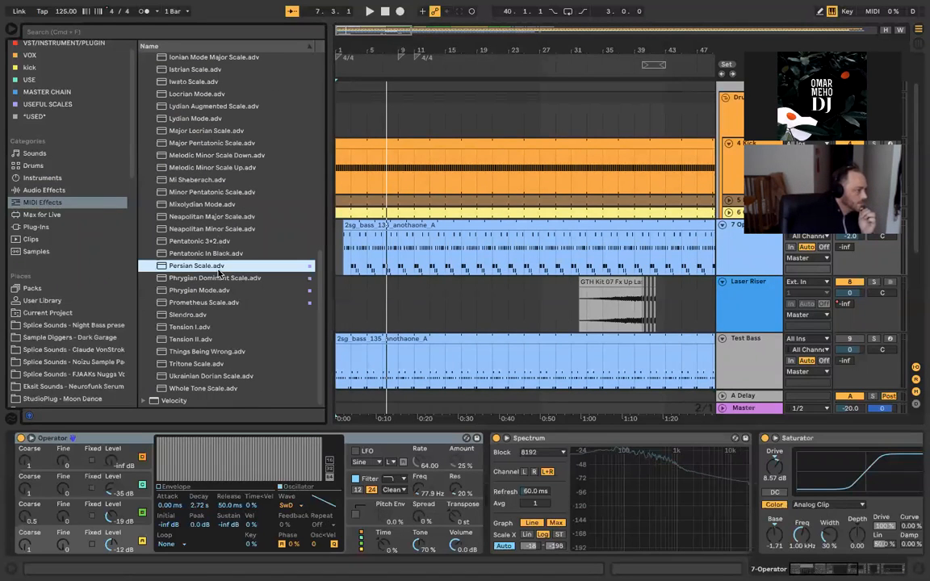
pyautogui.click(215, 283)
pyautogui.click(215, 302)
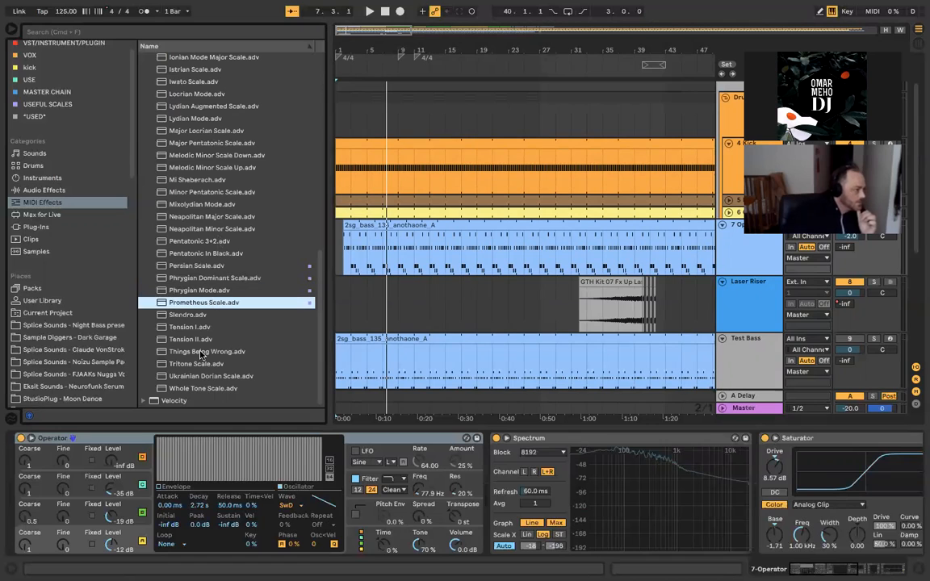
# Step: Add the C Major scale preset to the 7 Operator track and set its base note to A
pyautogui.scroll(15, 201, 355)
pyautogui.scroll(4, 201, 355)
pyautogui.moveTo(201, 254); pyautogui.dragTo(349, 252)
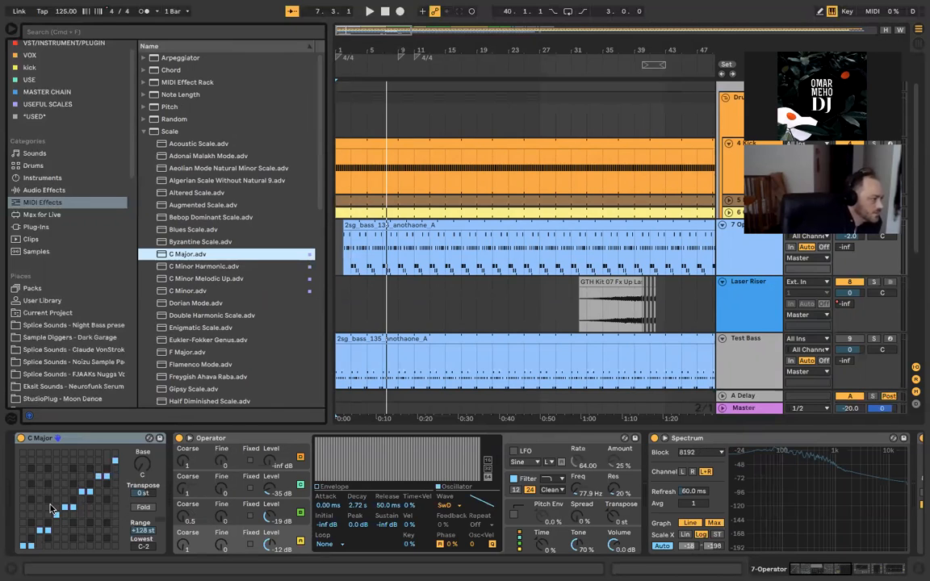
pyautogui.moveTo(141, 466); pyautogui.dragTo(142, 416)
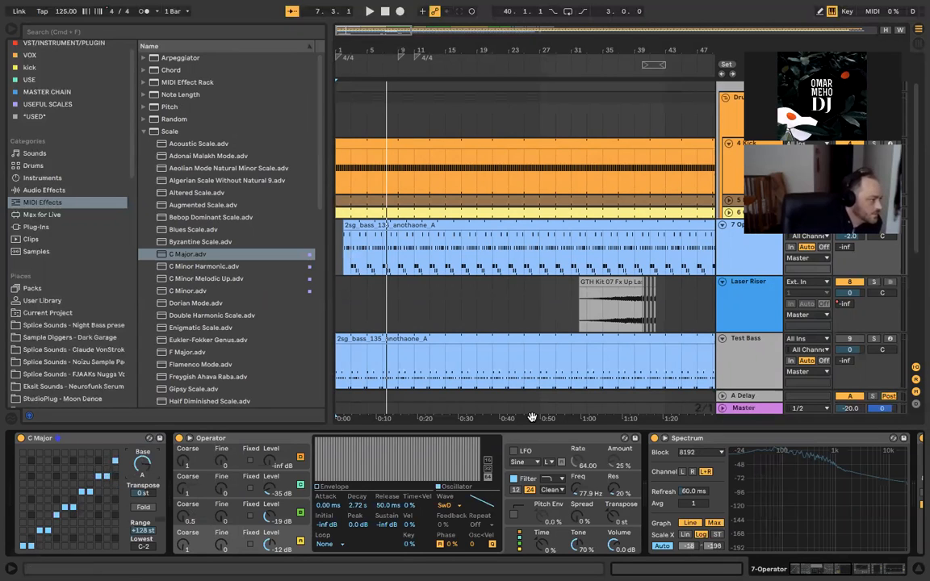
# Step: Reset the C Major device's base note to C and audition the Operator track from bar 11
pyautogui.click(416, 255)
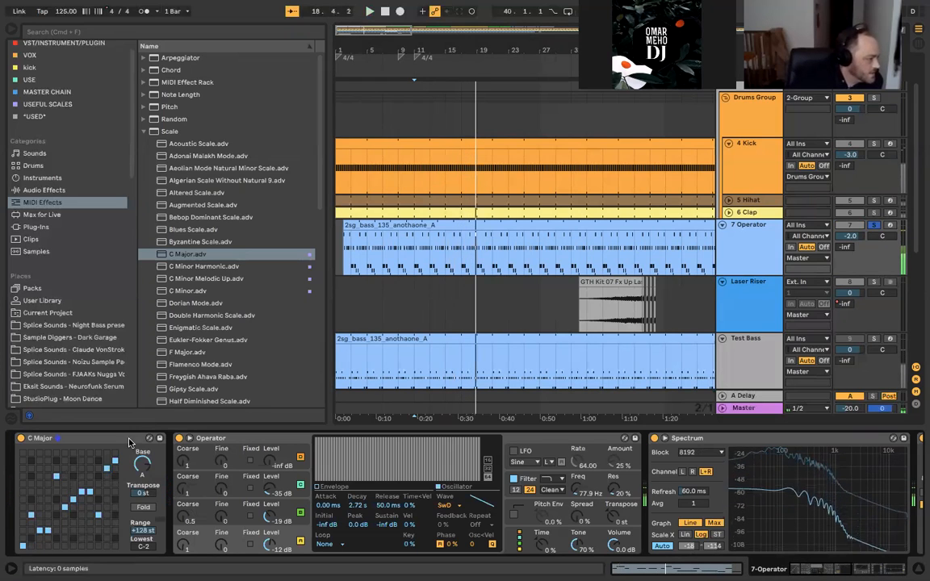
pyautogui.doubleClick(143, 465)
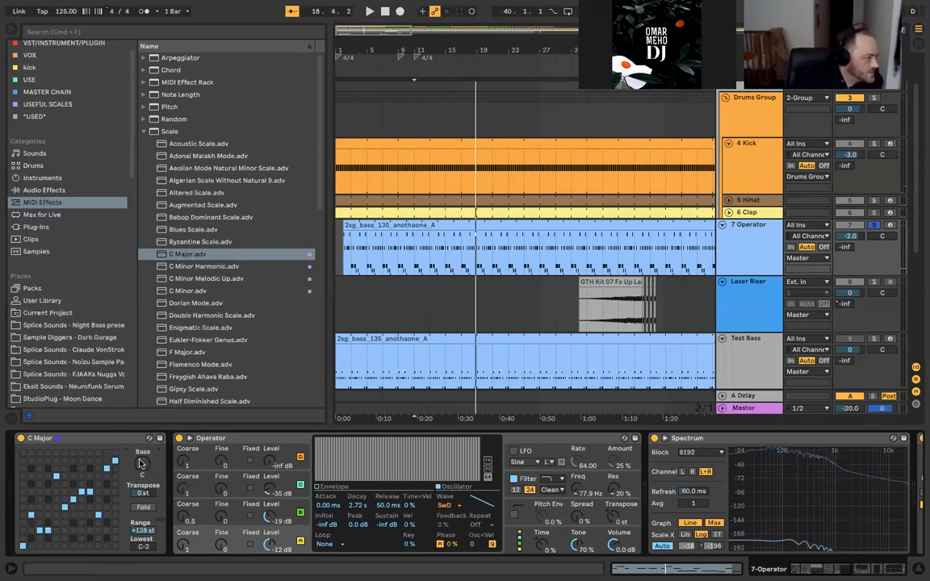
pyautogui.press('space')
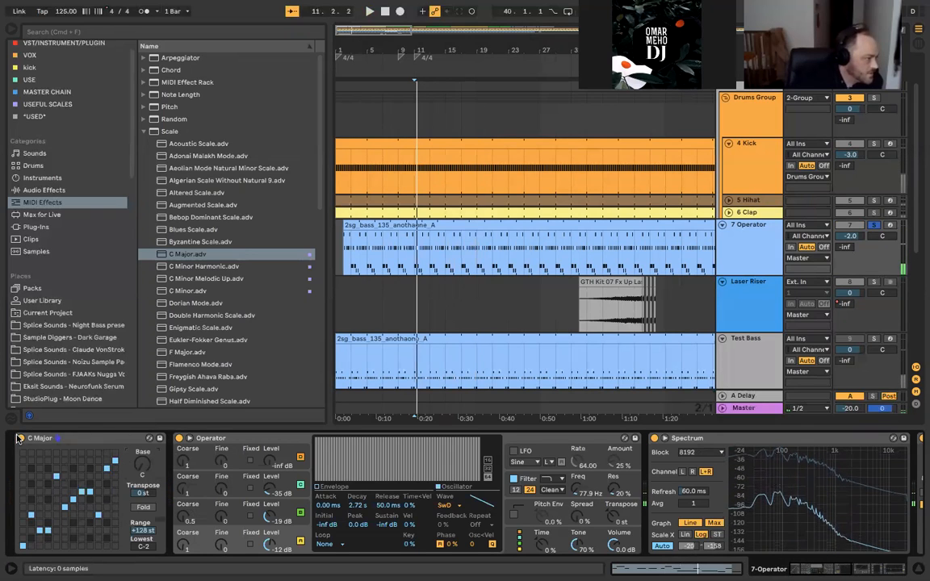
# Step: Replace the C Major device on the Operator track with the F Major preset and play the track
pyautogui.click(91, 437)
pyautogui.press('Delete')
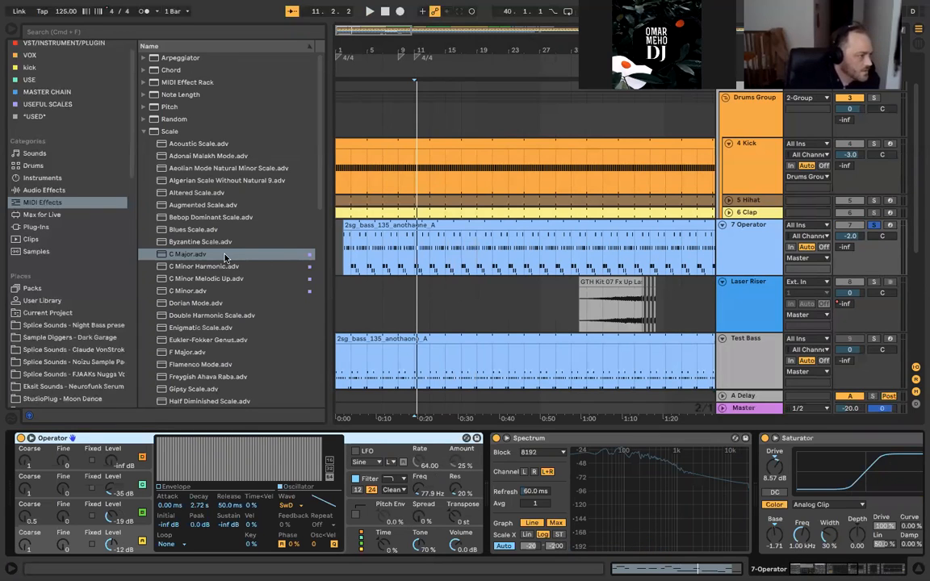
pyautogui.scroll(-3, 196, 248)
pyautogui.moveTo(196, 250); pyautogui.dragTo(428, 240)
pyautogui.press('space')
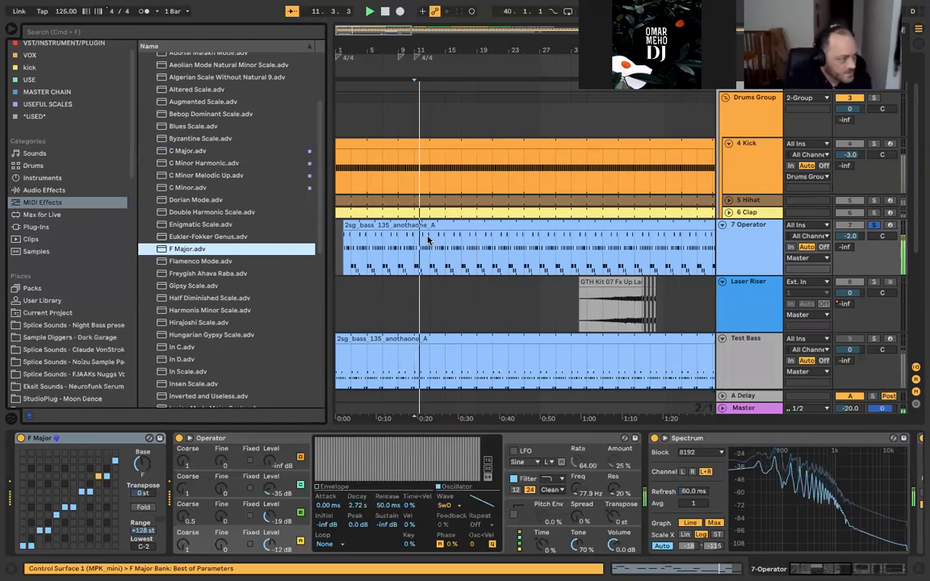
# Step: Replace the F Major device on the Operator track with the Hungarian Gypsy Scale preset
pyautogui.click(123, 440)
pyautogui.press('Delete')
pyautogui.moveTo(239, 334); pyautogui.dragTo(356, 261)
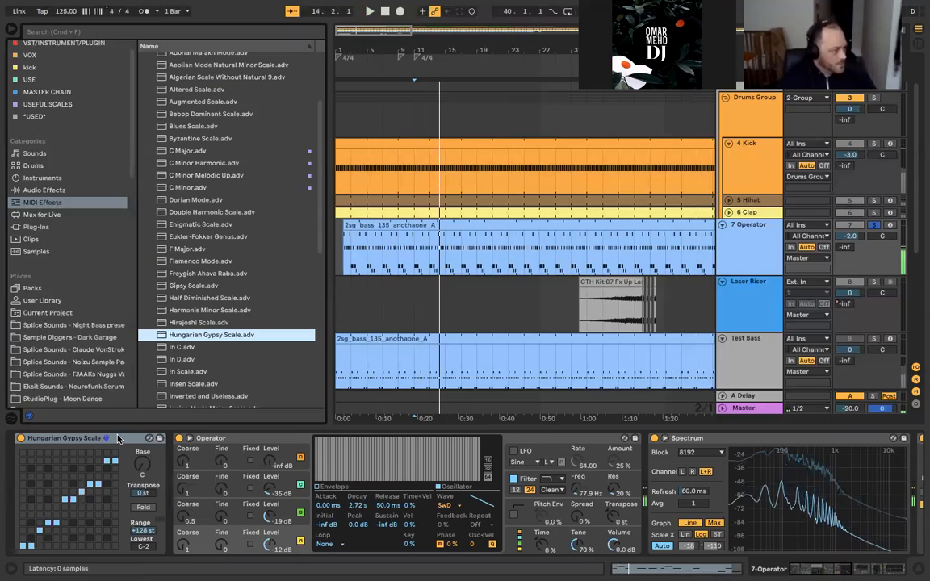
# Step: Replace the Hungarian Gypsy Scale device on the Operator track with the C Minor preset
pyautogui.click(117, 440)
pyautogui.press('Delete')
pyautogui.scroll(2, 277, 182)
pyautogui.scroll(2, 234, 217)
pyautogui.scroll(-10, 232, 219)
pyautogui.scroll(7, 230, 218)
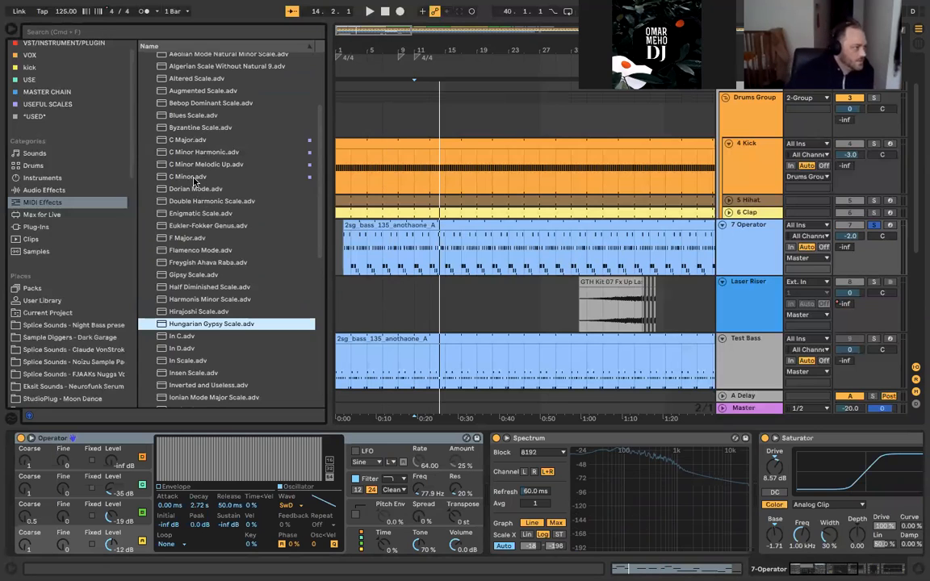
pyautogui.moveTo(192, 176); pyautogui.dragTo(409, 251)
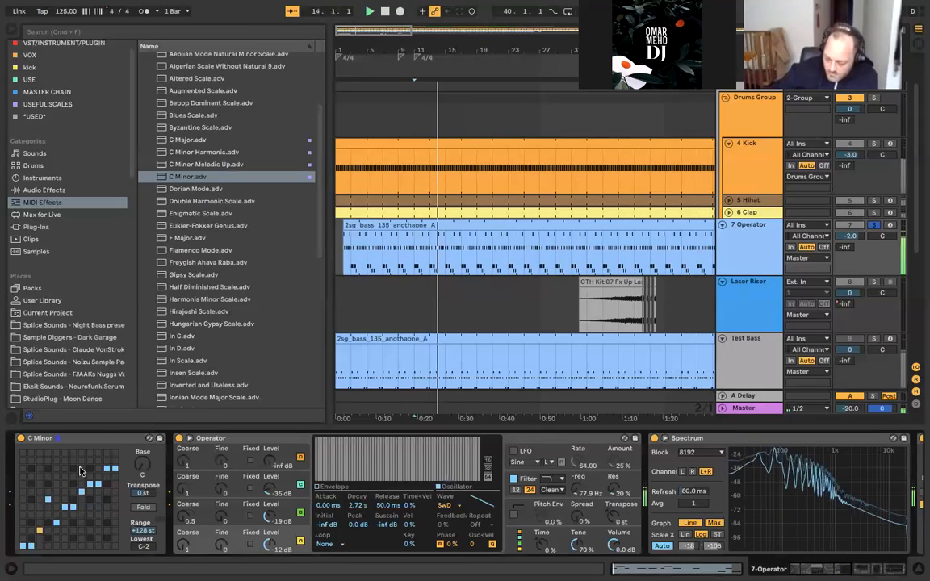
# Step: Remove the C Minor device from the Operator track
pyautogui.click(102, 441)
pyautogui.press('Delete')
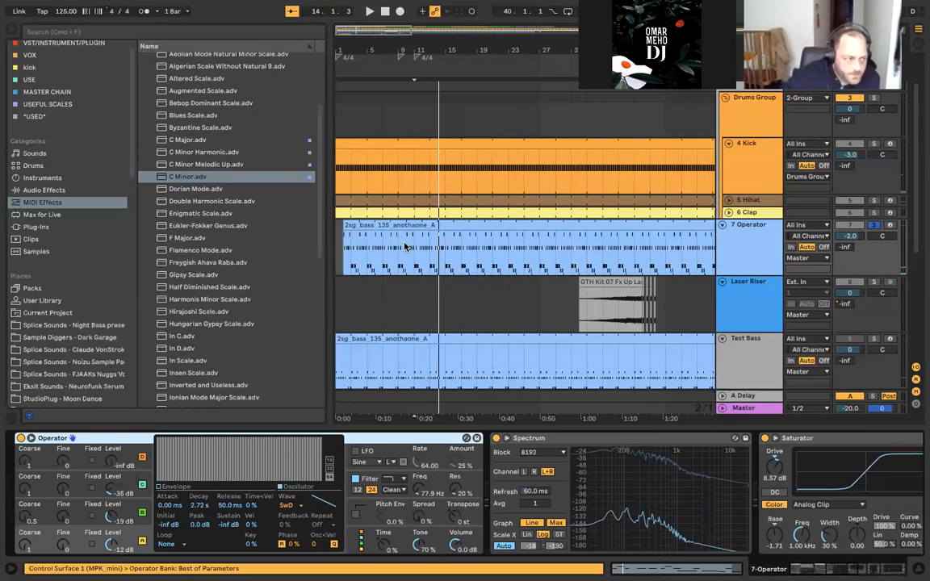
# Step: Mark the first two bars of the Operator track's bass clip and open the clip in the note editor
pyautogui.scroll(3, 406, 246)
pyautogui.scroll(-5, 405, 246)
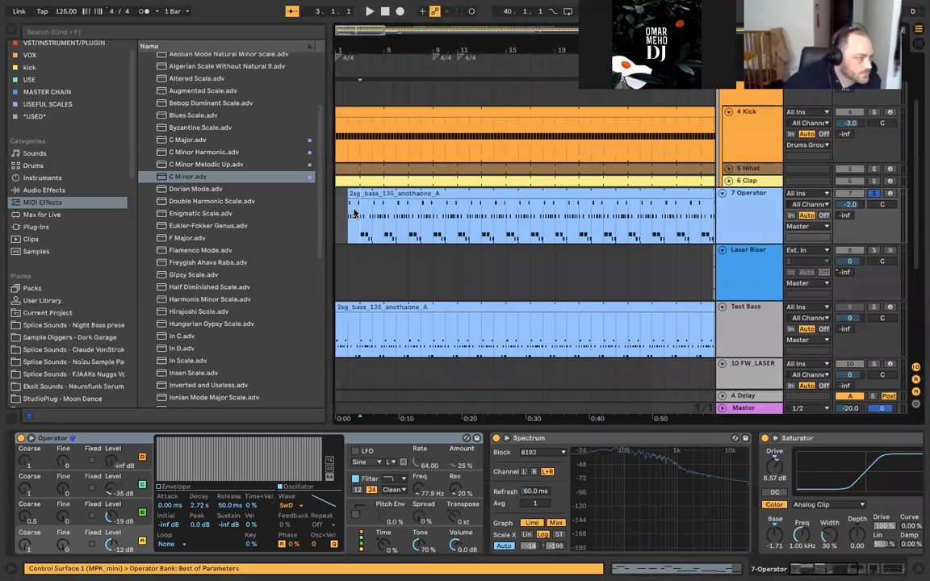
pyautogui.click(353, 213)
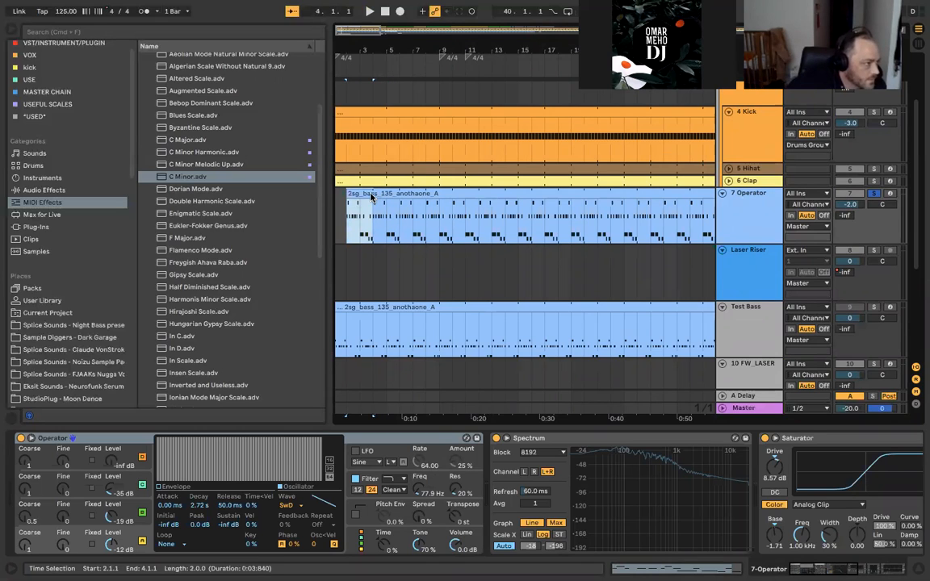
pyautogui.click(345, 219)
pyautogui.moveTo(344, 218); pyautogui.dragTo(373, 213)
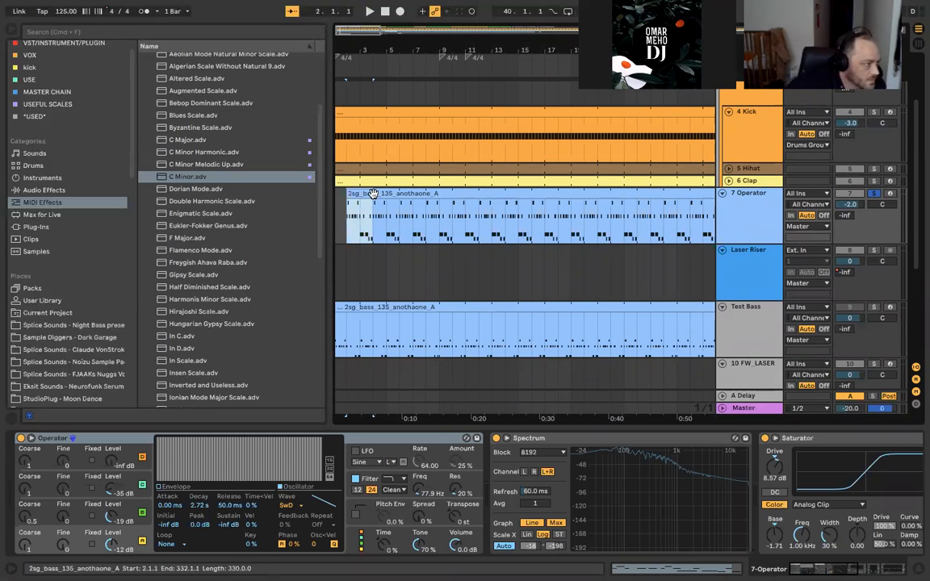
pyautogui.doubleClick(468, 197)
pyautogui.click(388, 305)
pyautogui.scroll(3, 388, 305)
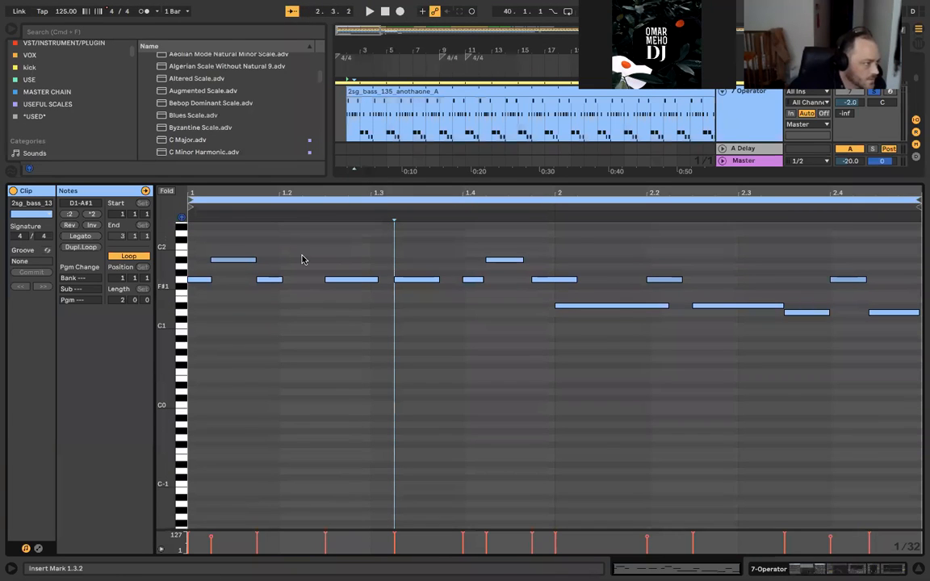
# Step: Play back the bass clip's notes from the note editor
pyautogui.press('space')
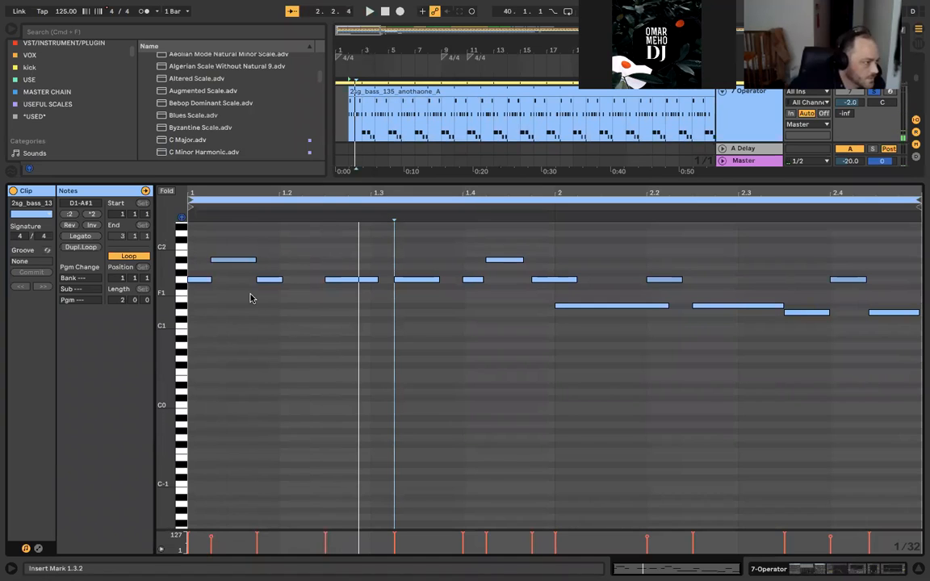
pyautogui.scroll(1, 205, 286)
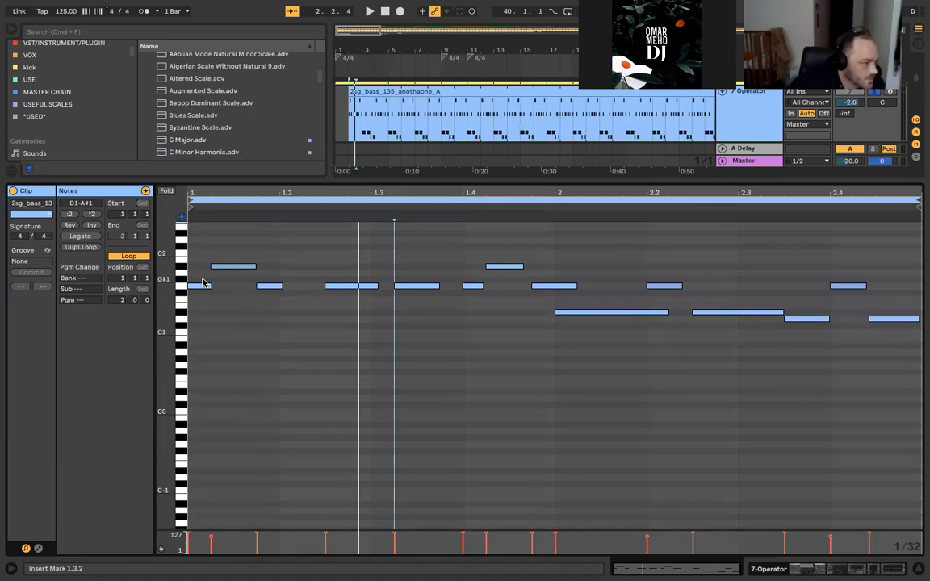
pyautogui.press('space')
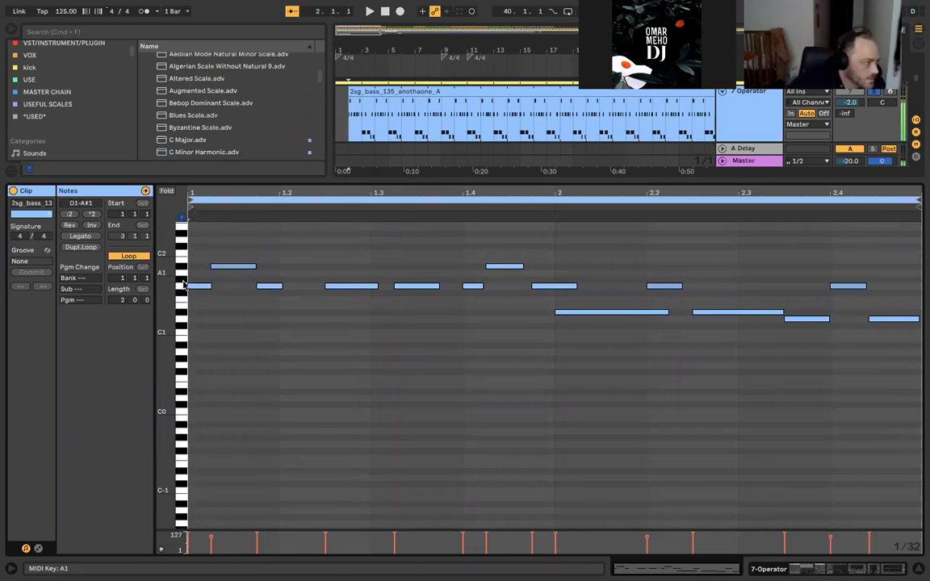
# Step: Audition the G1, G#1, A1 and A#1 keys in the piano roll to compare the bassline's pitches
pyautogui.click(184, 286)
pyautogui.click(183, 276)
pyautogui.click(183, 286)
pyautogui.click(182, 280)
pyautogui.click(182, 288)
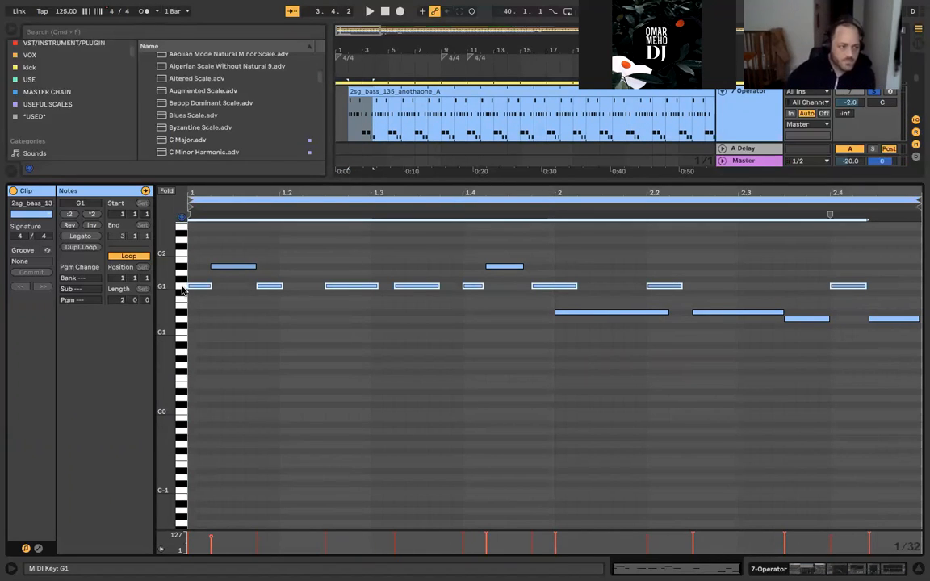
pyautogui.hotkey('ctrl', 'a')
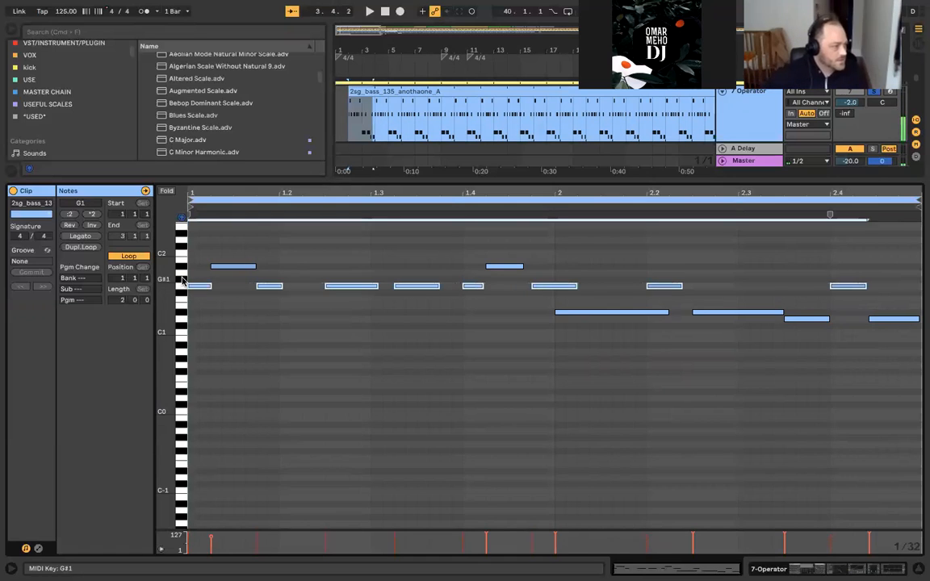
pyautogui.click(182, 286)
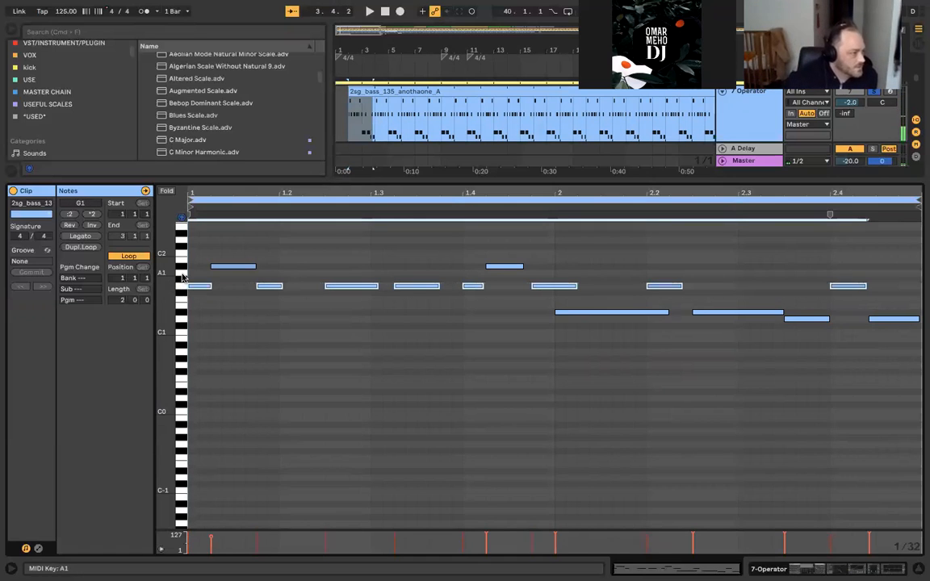
pyautogui.click(183, 270)
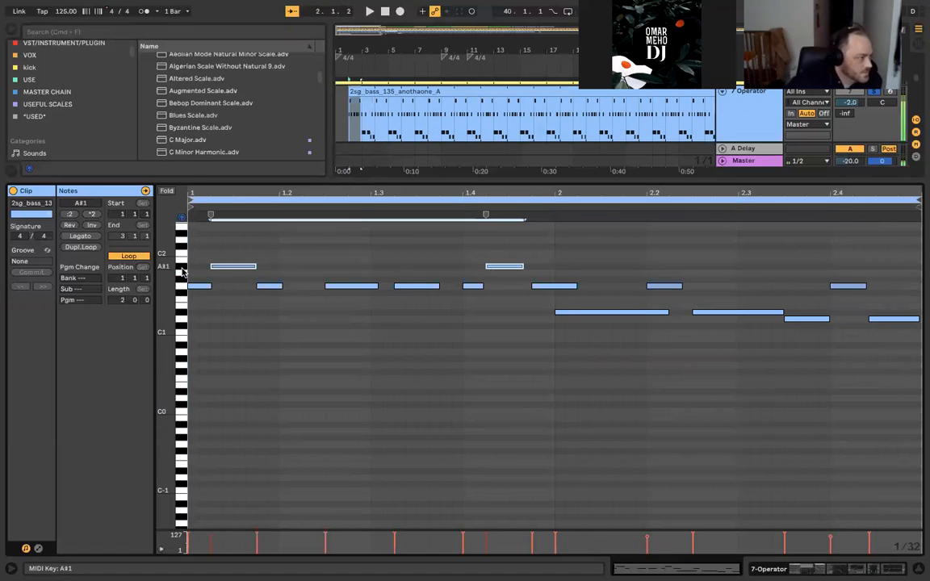
pyautogui.click(182, 292)
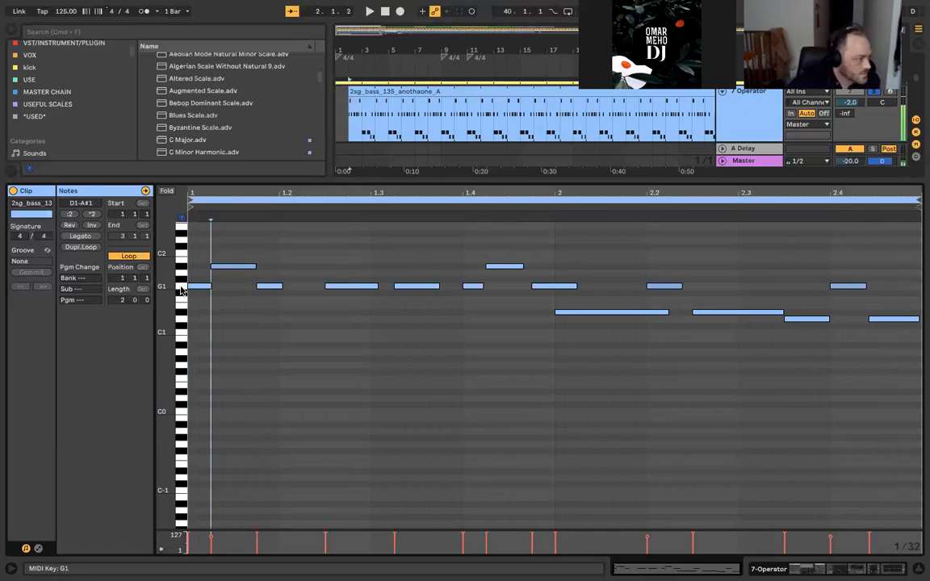
pyautogui.click(182, 286)
pyautogui.click(181, 280)
pyautogui.click(183, 284)
pyautogui.click(182, 276)
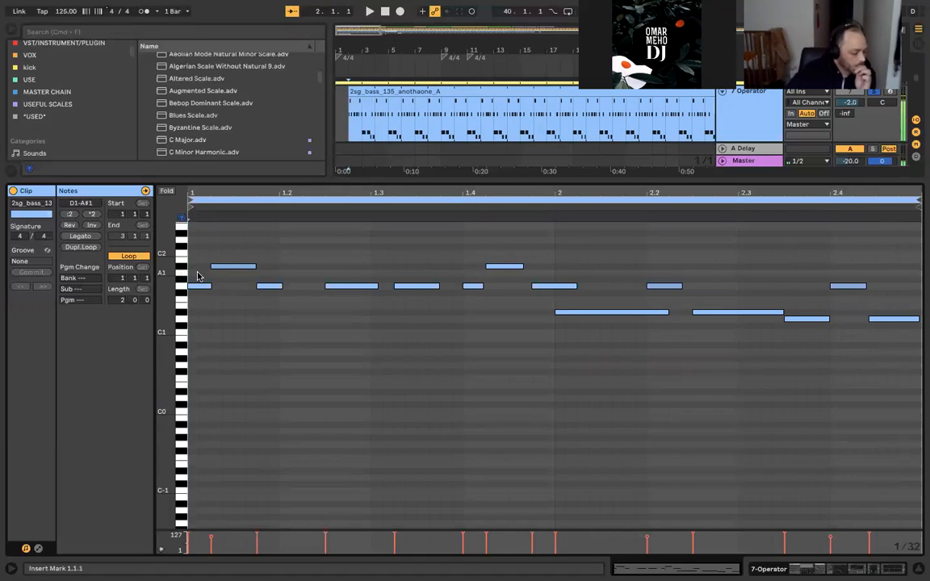
# Step: Add an A1 note directly below the first A#1 note, matching its length, and audition the G1 and A1 keys
pyautogui.click(214, 274)
pyautogui.moveTo(216, 275); pyautogui.dragTo(257, 273)
pyautogui.click(180, 287)
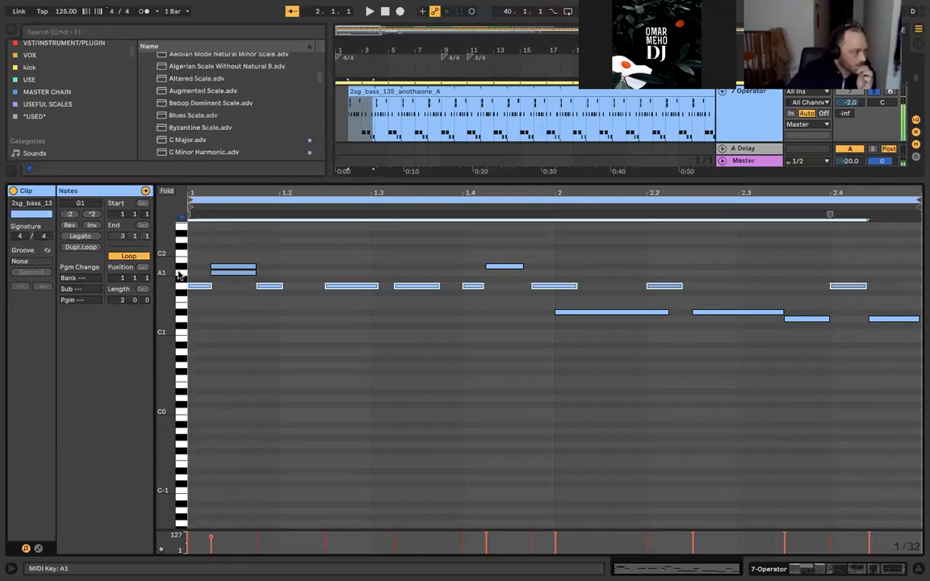
pyautogui.click(182, 272)
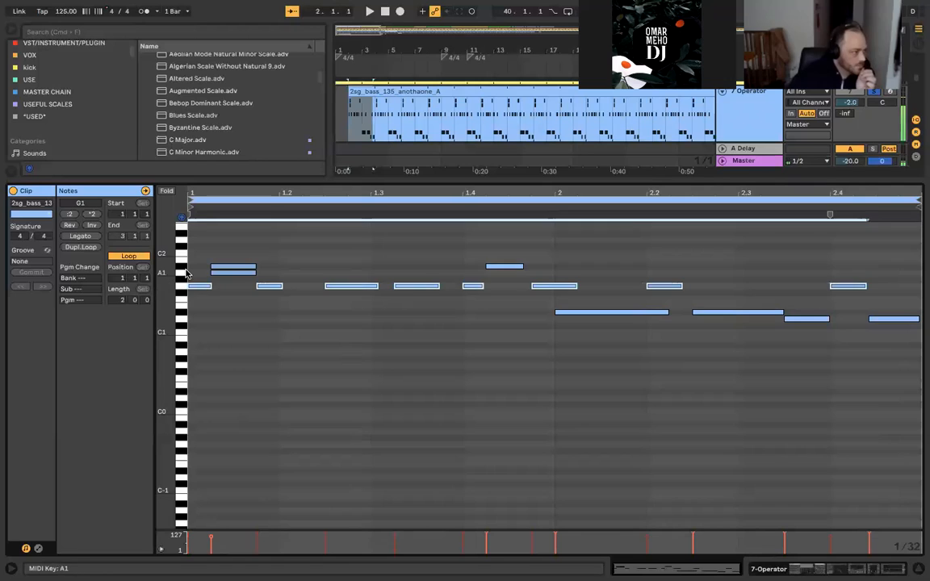
pyautogui.click(182, 288)
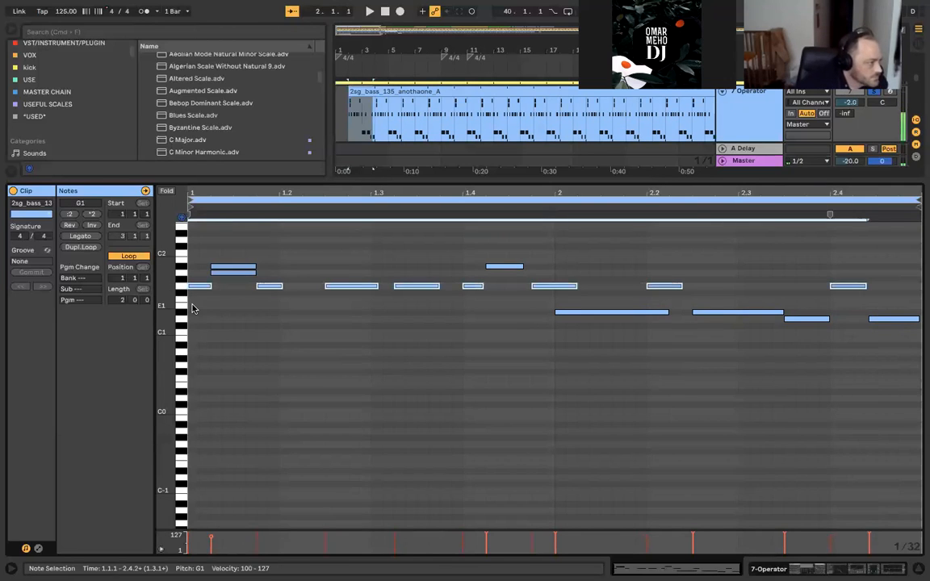
# Step: Add a D#1 note at the start of the clip, extend it to about 1.1.3 and play the clip
pyautogui.click(194, 305)
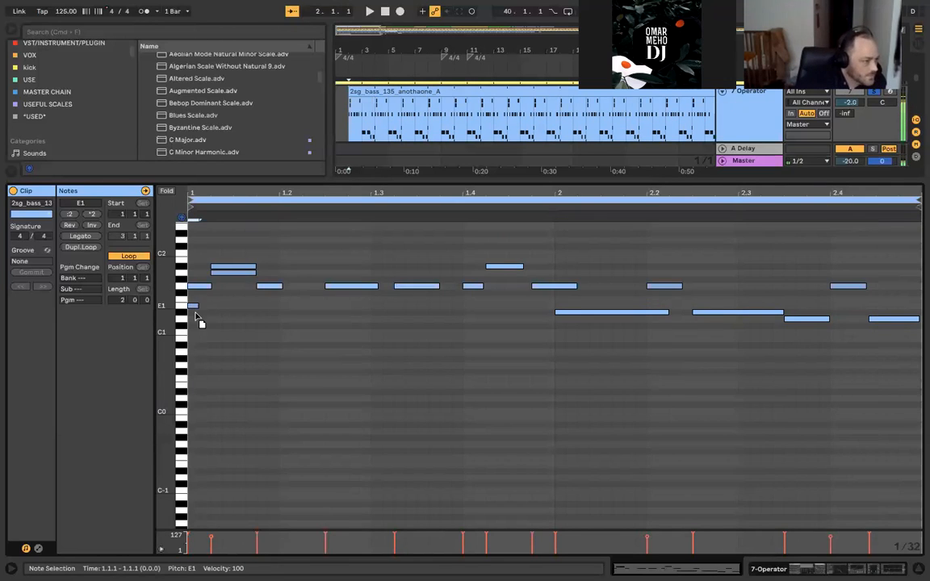
pyautogui.press('Down')
pyautogui.moveTo(196, 312); pyautogui.dragTo(232, 309)
pyautogui.press('space')
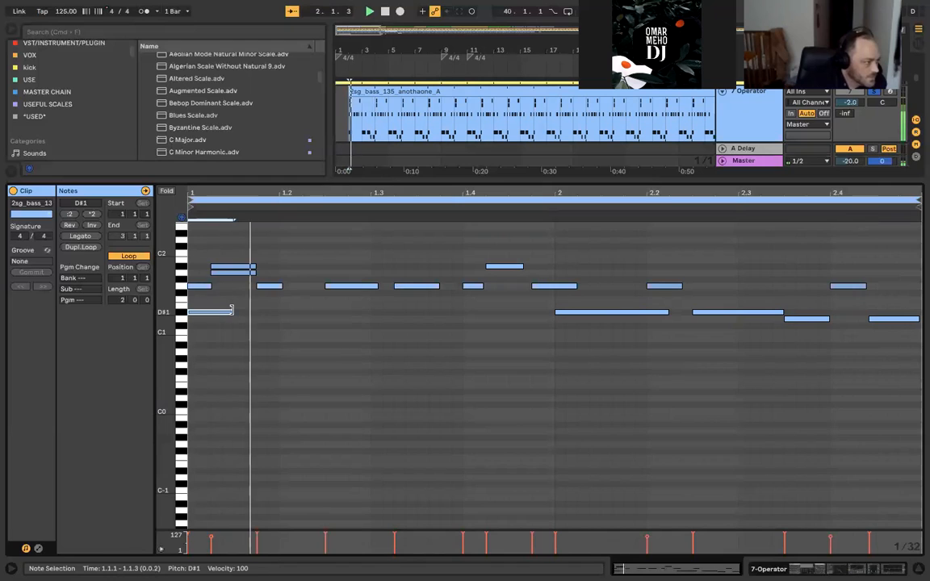
# Step: Stack copies of the G1 note at 1.2.3 on A1 and C2
pyautogui.click(351, 287)
pyautogui.press('Up')
pyautogui.press('Up')
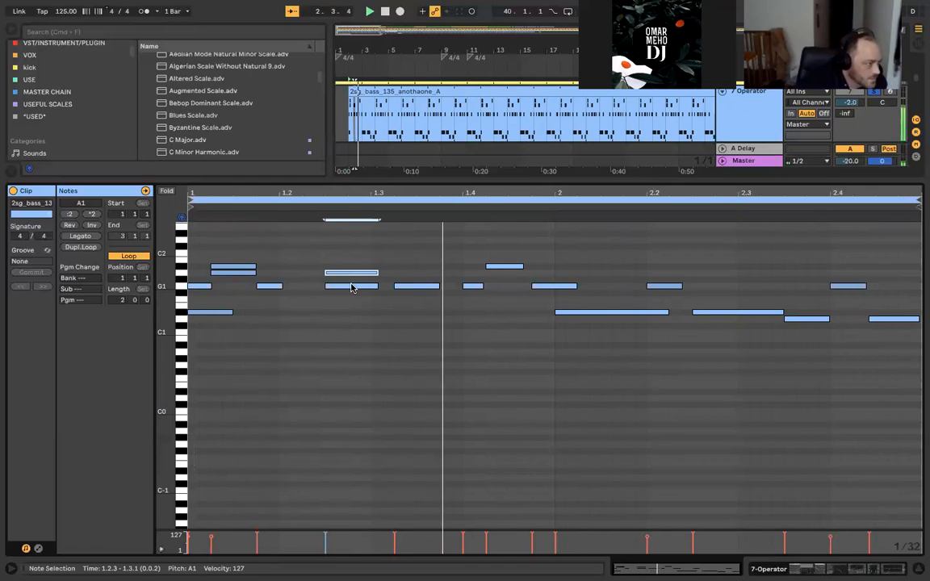
pyautogui.press('Up')
pyautogui.press('Up')
pyautogui.press('Up')
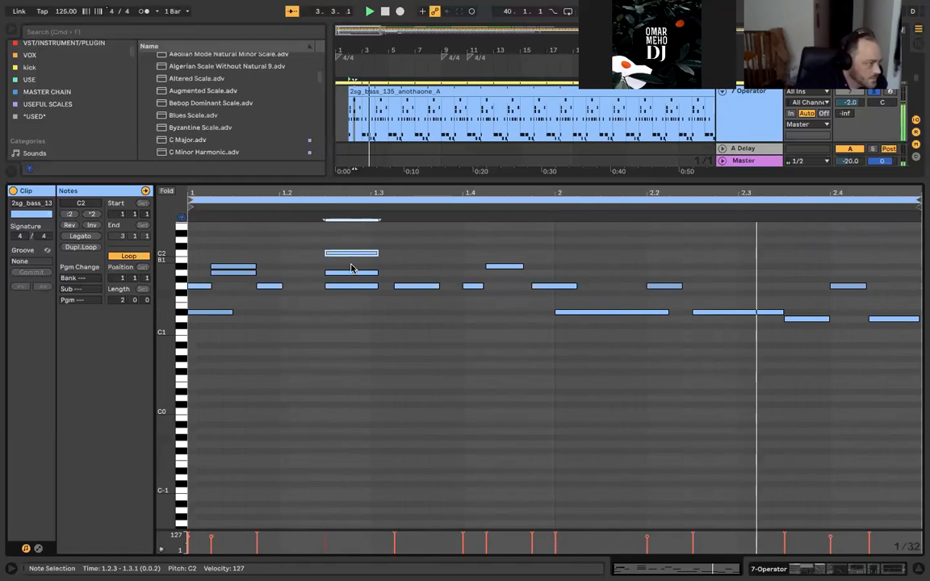
# Step: Add a C2 note at 1.4.2 above the A#1 note and trim it to the same length
pyautogui.click(485, 243)
pyautogui.doubleClick(489, 252)
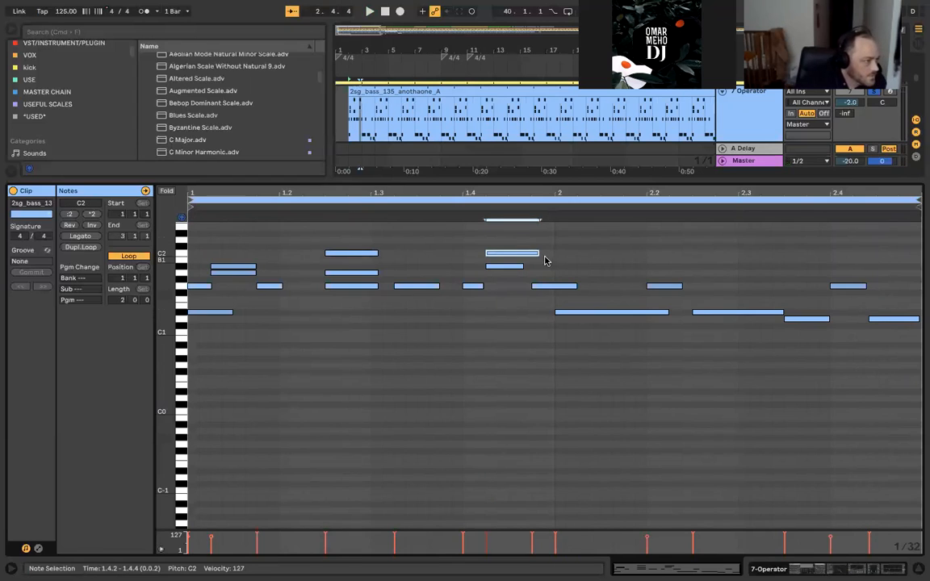
pyautogui.moveTo(538, 253); pyautogui.dragTo(523, 253)
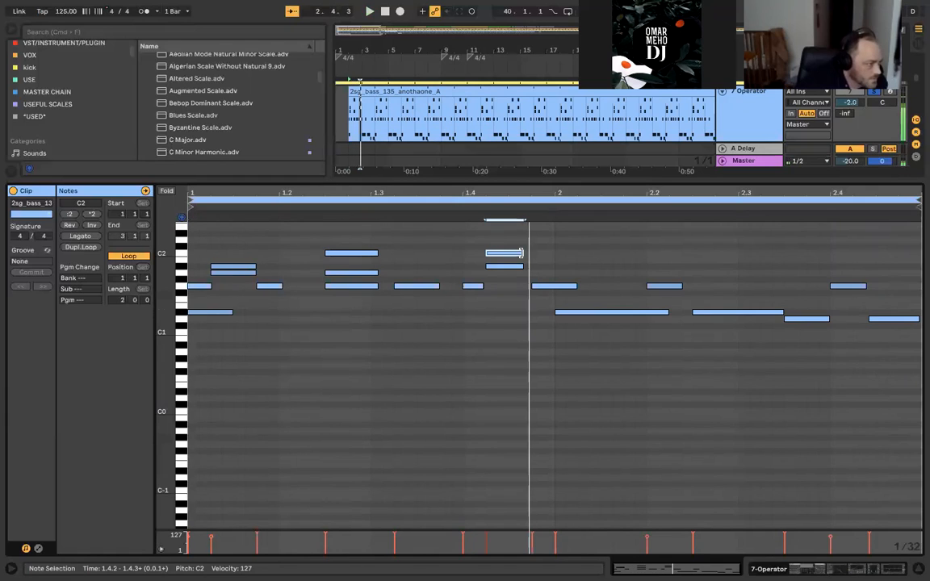
# Step: Stack copies of the C2 note at 1.4.2 on D2 and E2, trying the top copy an octave lower
pyautogui.press('super+c')
pyautogui.press('super+v')
pyautogui.press('Up')
pyautogui.press('Up')
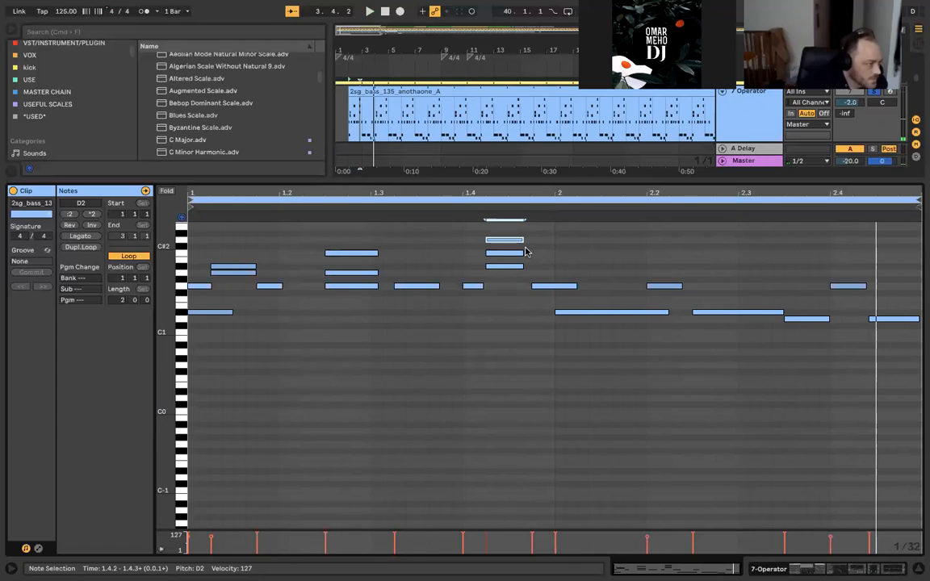
pyautogui.moveTo(525, 252)
pyautogui.mouseDown()
pyautogui.moveTo(550, 273)
pyautogui.moveTo(527, 245)
pyautogui.moveTo(535, 240)
pyautogui.moveTo(529, 247)
pyautogui.mouseUp()
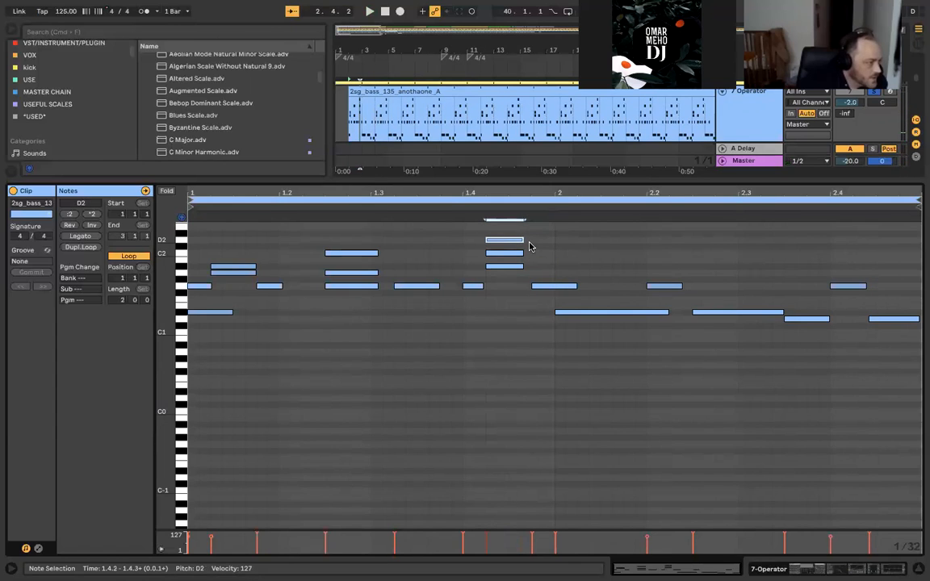
pyautogui.press('Up')
pyautogui.press('Up')
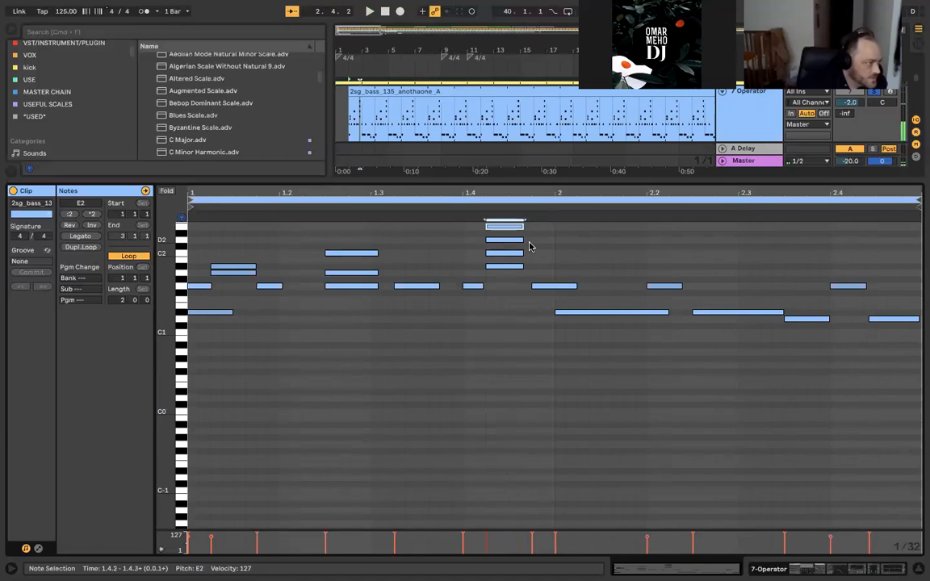
pyautogui.hotkey('shift', 'Down')
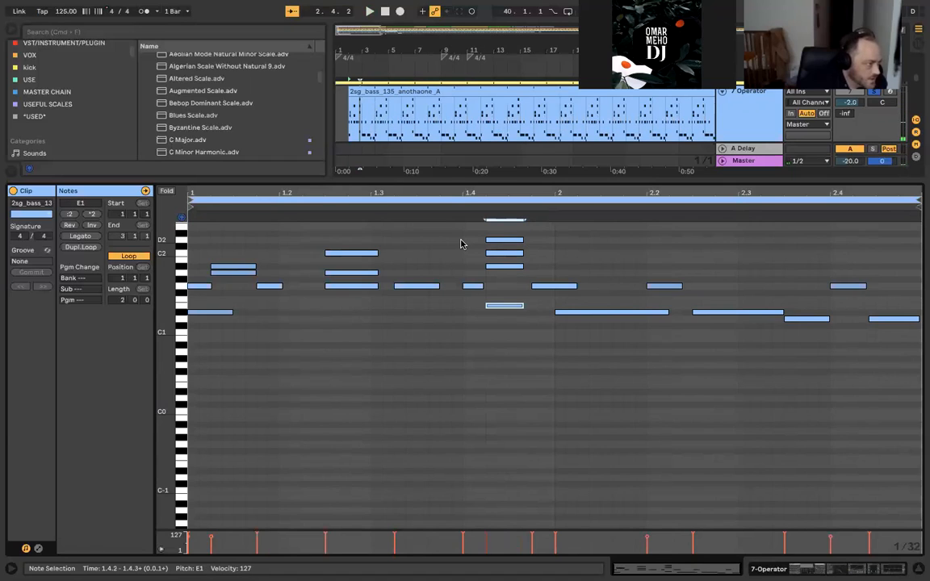
pyautogui.hotkey('shift', 'Up')
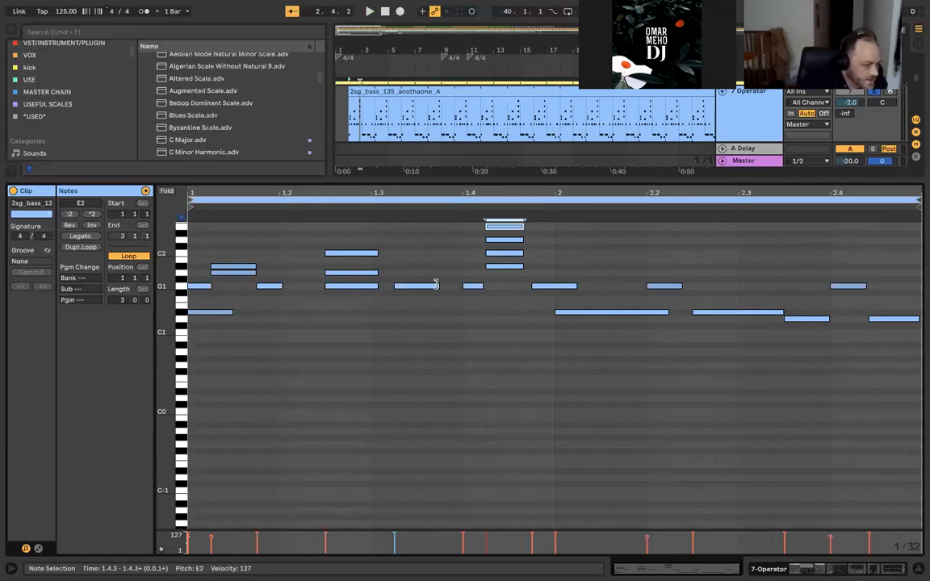
# Step: Transpose all the clip's notes down one octave to D0–E1 and play them
pyautogui.press('super+a')
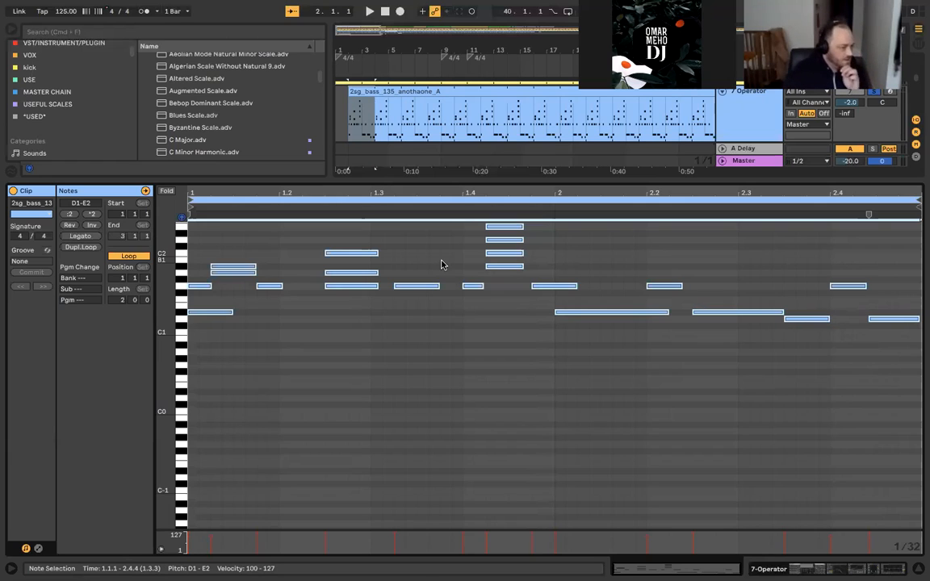
pyautogui.click(441, 265)
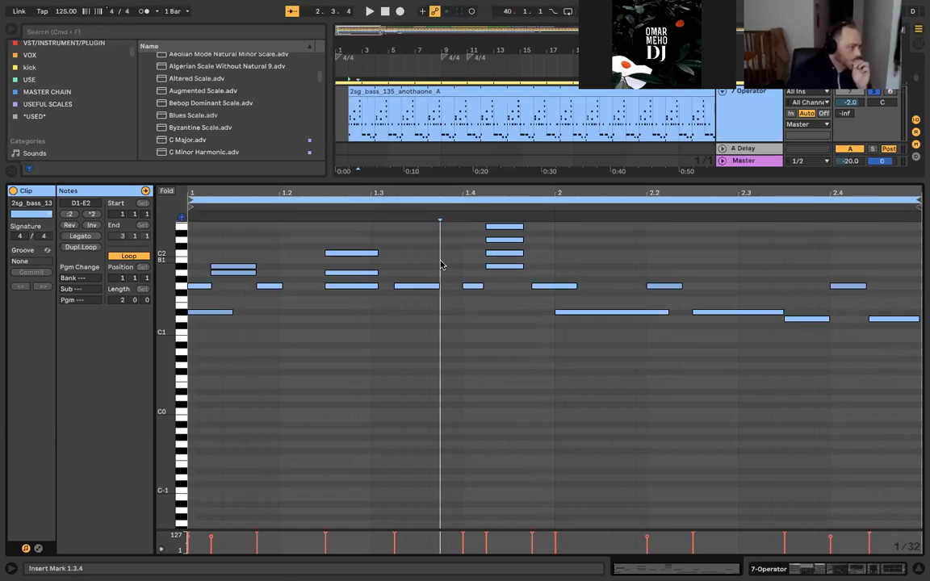
pyautogui.press('super+a')
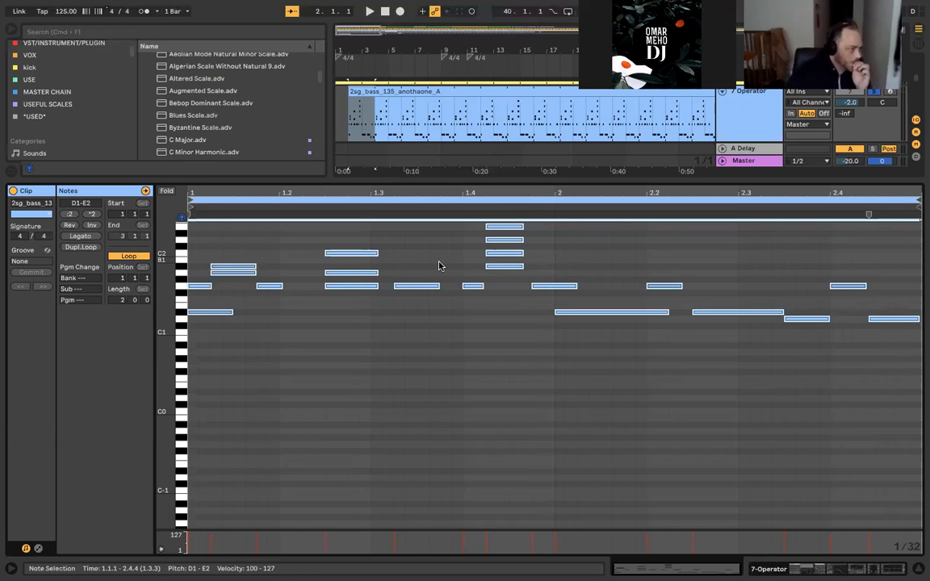
pyautogui.hotkey('shift', 'Down')
pyautogui.hotkey('shift', 'Up')
pyautogui.hotkey('shift', 'Down')
pyautogui.hotkey('shift', 'Up')
pyautogui.hotkey('shift', 'Down')
pyautogui.press('space')
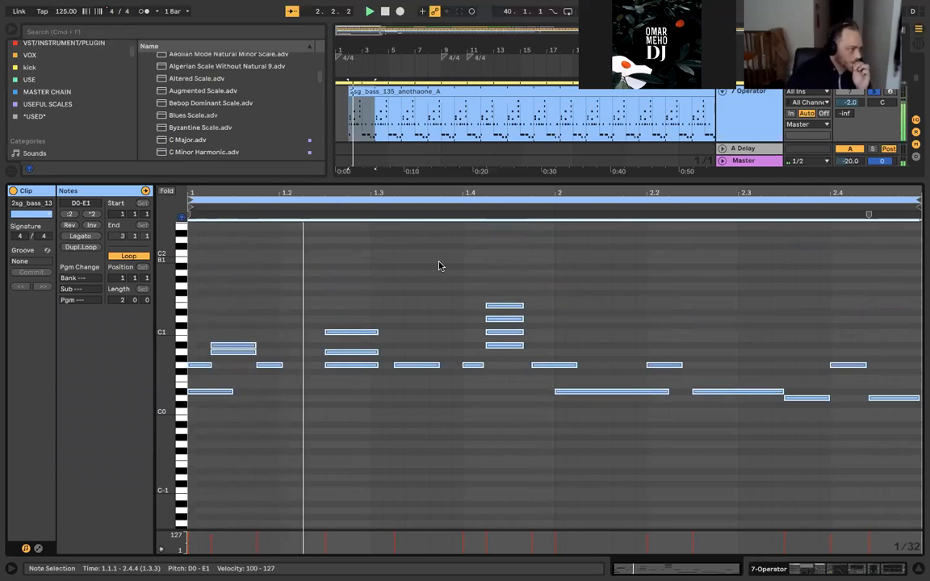
# Step: Audition all the clip's notes in different octaves, as high as D3–E4, and return them to D0–E1
pyautogui.hotkey('shift', 'Up')
pyautogui.hotkey('shift', 'Down')
pyautogui.hotkey('shift', 'Down')
pyautogui.hotkey('shift', 'Up')
pyautogui.hotkey('shift', 'Down')
pyautogui.hotkey('shift', 'Up')
pyautogui.hotkey('shift', 'Up')
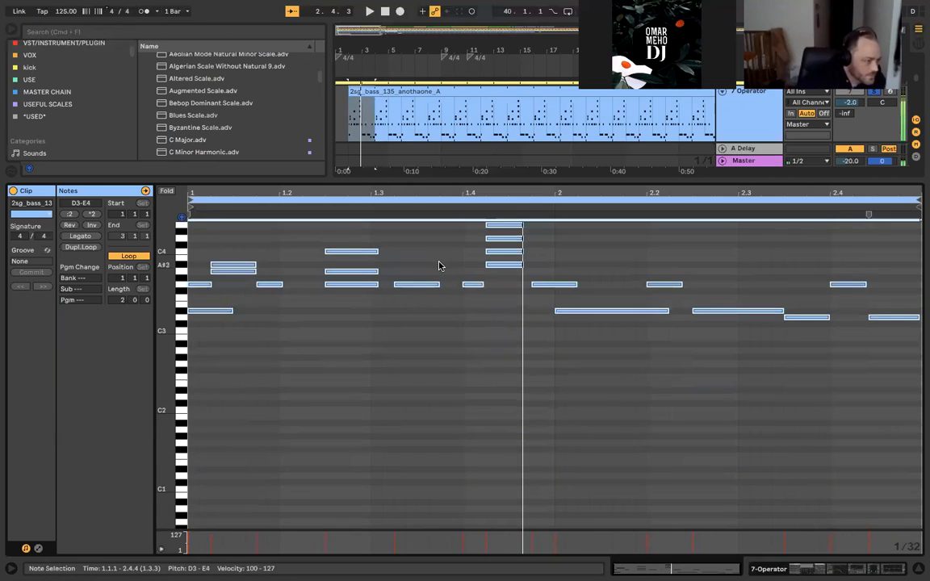
pyautogui.hotkey('shift', 'Up')
pyautogui.hotkey('shift', 'Down')
pyautogui.hotkey('shift', 'Down')
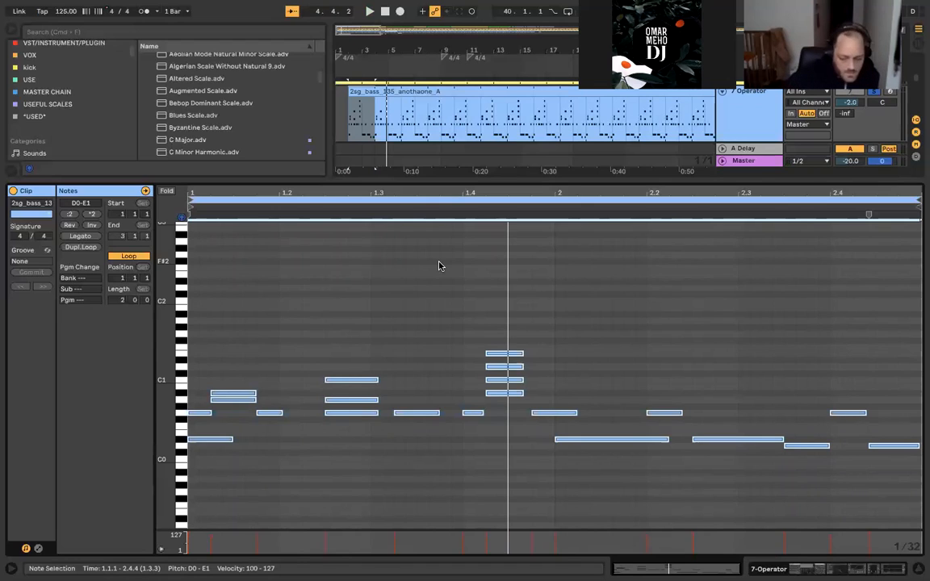
# Step: Layer copies of the whole note pattern at D2–E3 and D1–E2 and play the layered clip
pyautogui.hotkey('shift', 'Up')
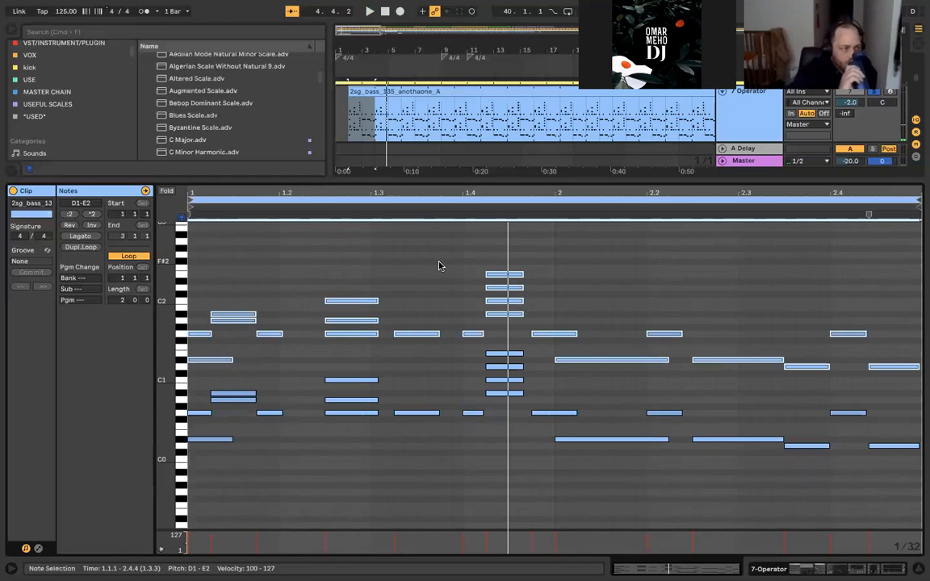
pyautogui.hotkey('shift', 'Up')
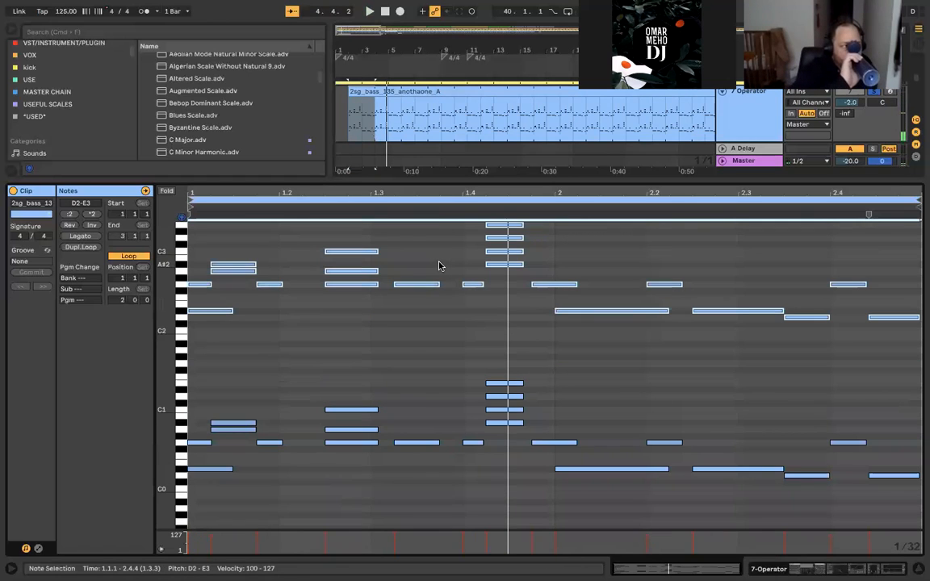
pyautogui.press('space')
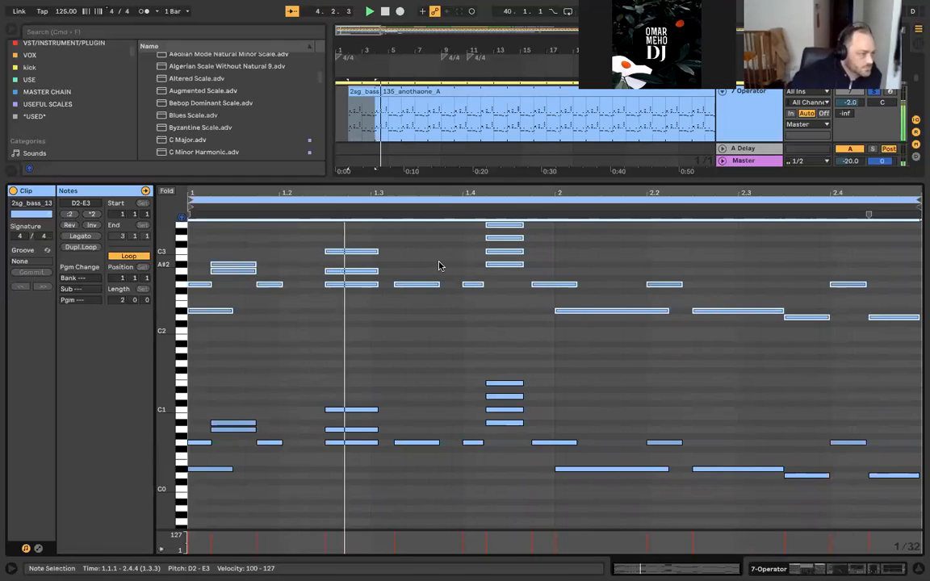
pyautogui.press('super+v')
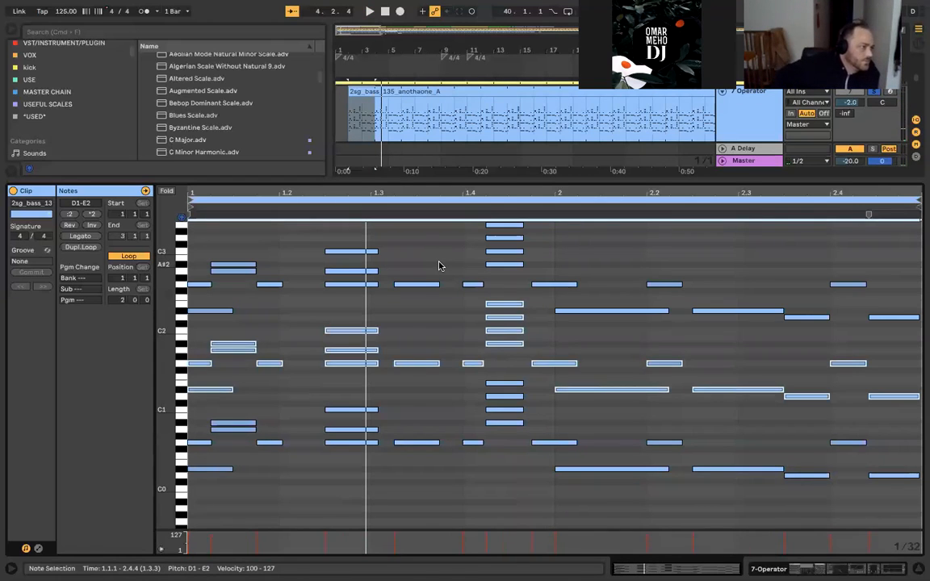
pyautogui.press('space')
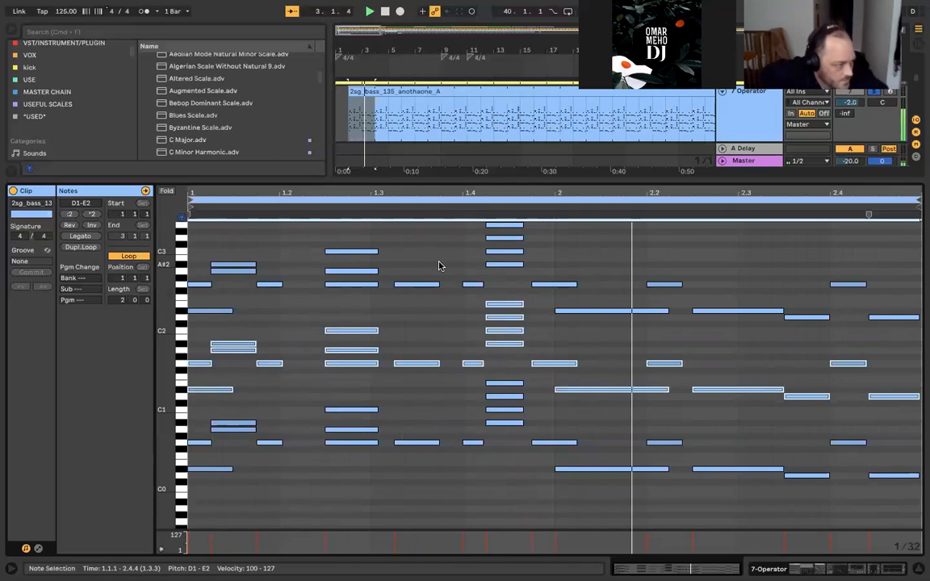
# Step: Add another copy of the whole note pattern at D-1–E0, below the existing layers
pyautogui.hotkey('shift', 'Down')
pyautogui.hotkey('shift', 'Down')
pyautogui.scroll(2, 440, 266)
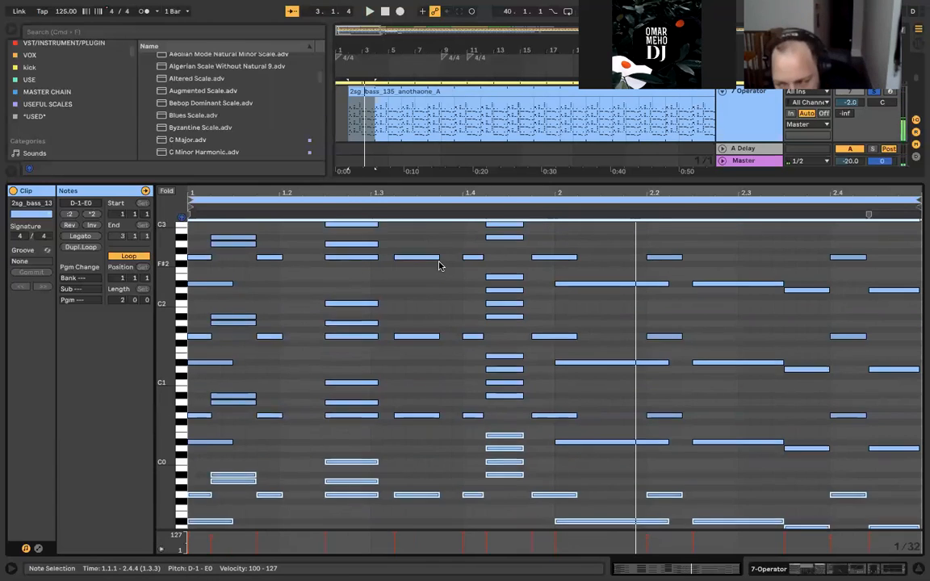
pyautogui.scroll(-2, 444, 260)
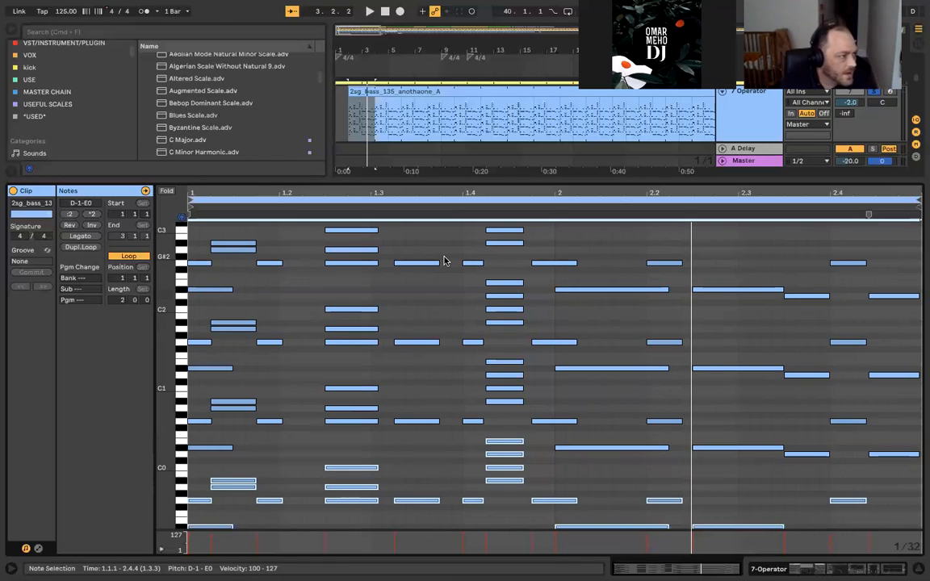
pyautogui.scroll(1, 444, 260)
pyautogui.scroll(-1, 444, 261)
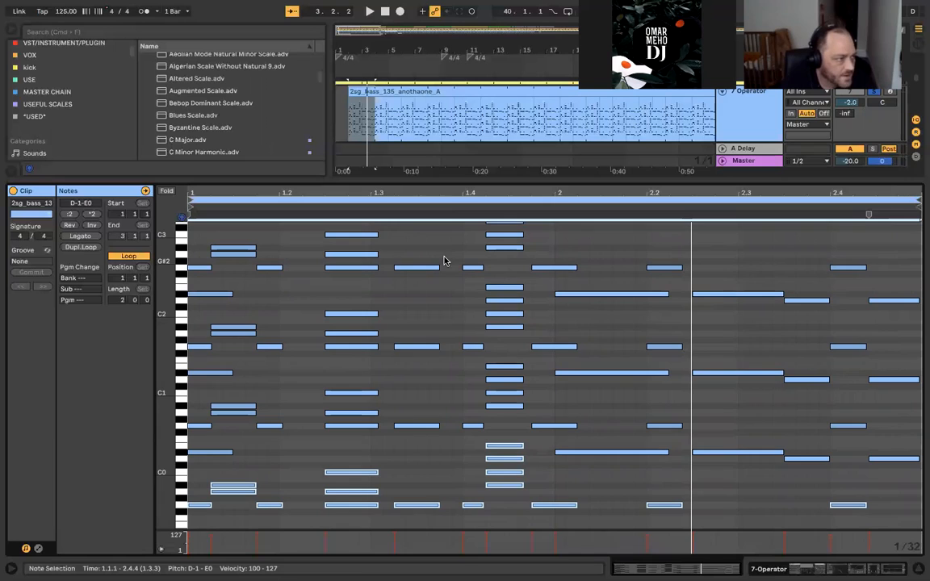
# Step: Return to the arrangement and duplicate the 7 Operator track with its bass clip and devices
pyautogui.hotkey('shift', 'Tab')
pyautogui.click(484, 200)
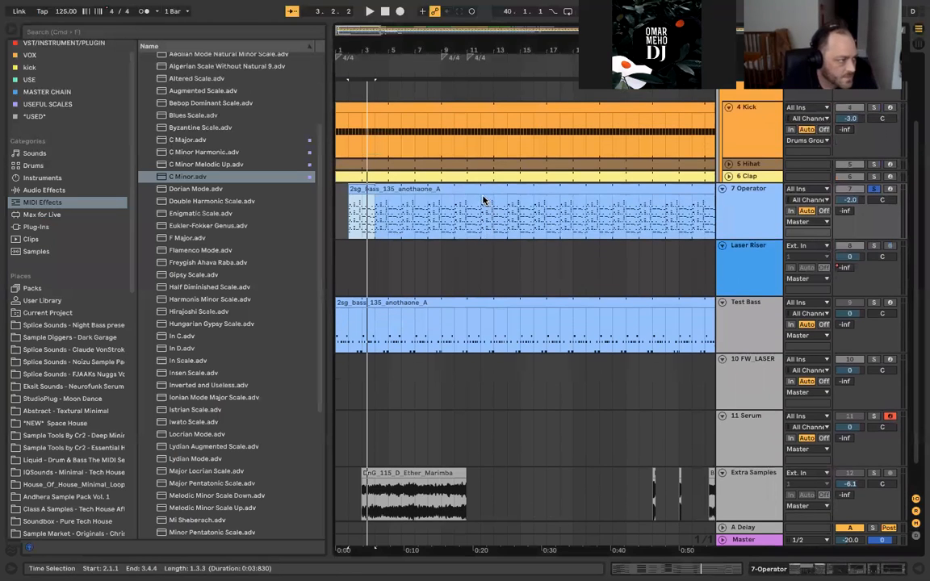
pyautogui.doubleClick(482, 199)
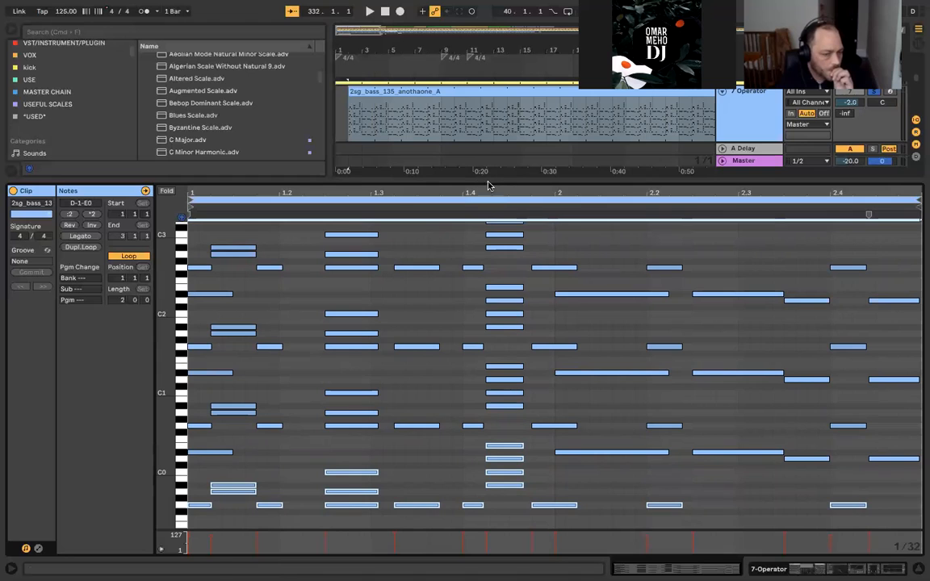
pyautogui.press('alt+super+l')
pyautogui.click(728, 197)
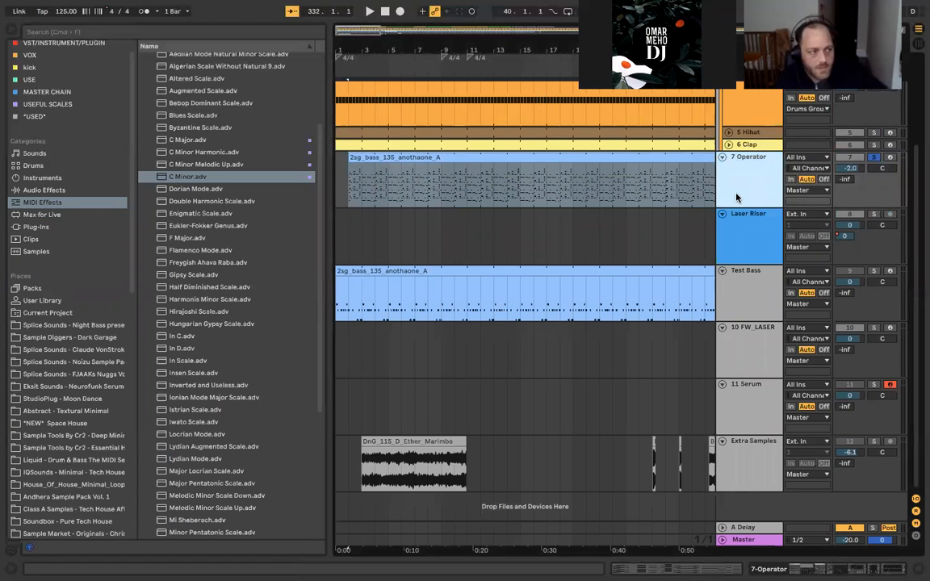
pyautogui.press('alt+super+l')
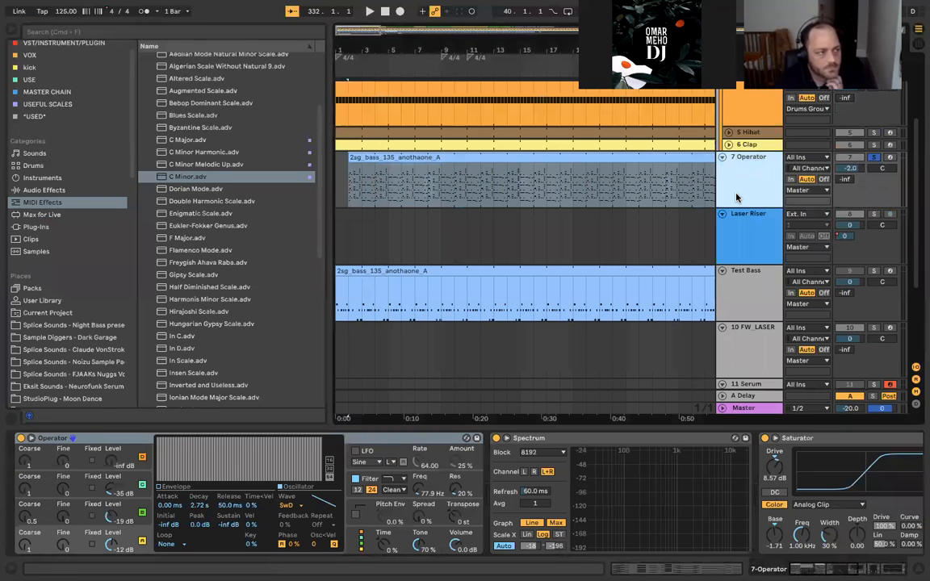
pyautogui.press('super+d')
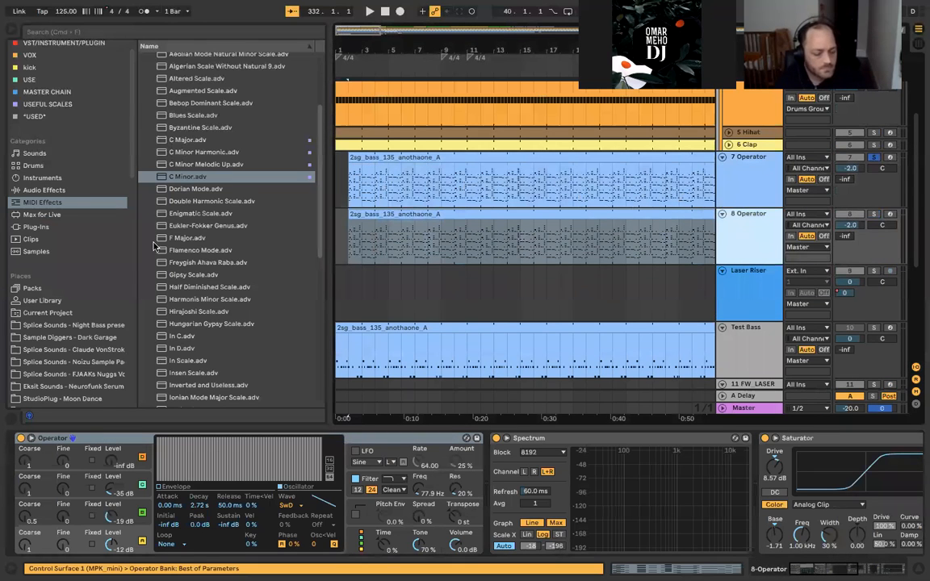
# Step: Load the Club Amp Bass preset from Operator's Bass presets onto the duplicated 8 Operator track
pyautogui.click(57, 165)
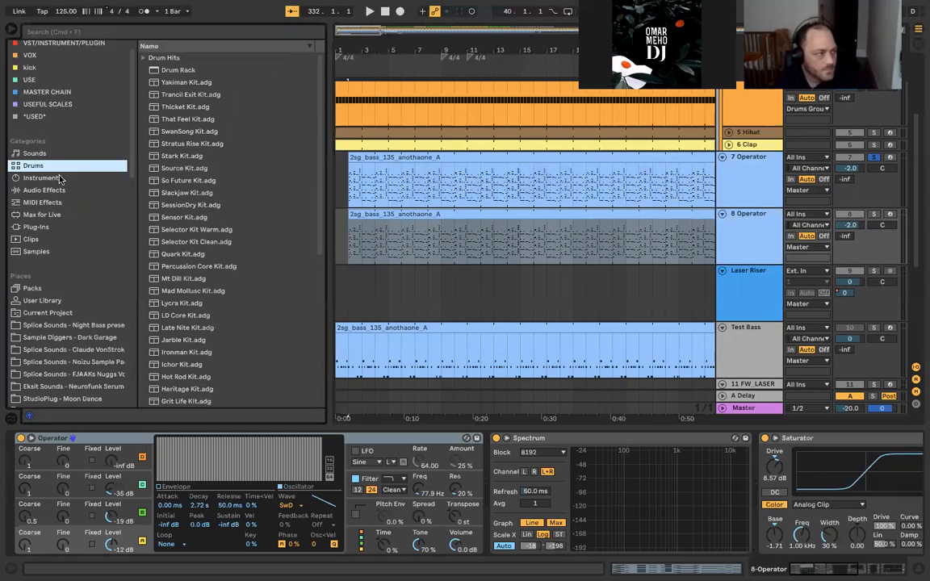
pyautogui.click(59, 178)
pyautogui.click(143, 144)
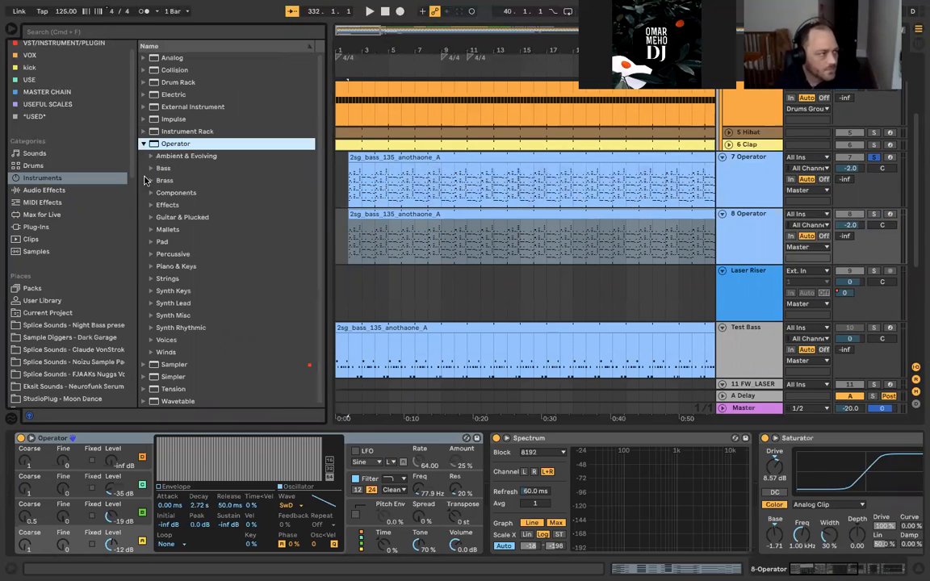
pyautogui.click(150, 169)
pyautogui.click(194, 303)
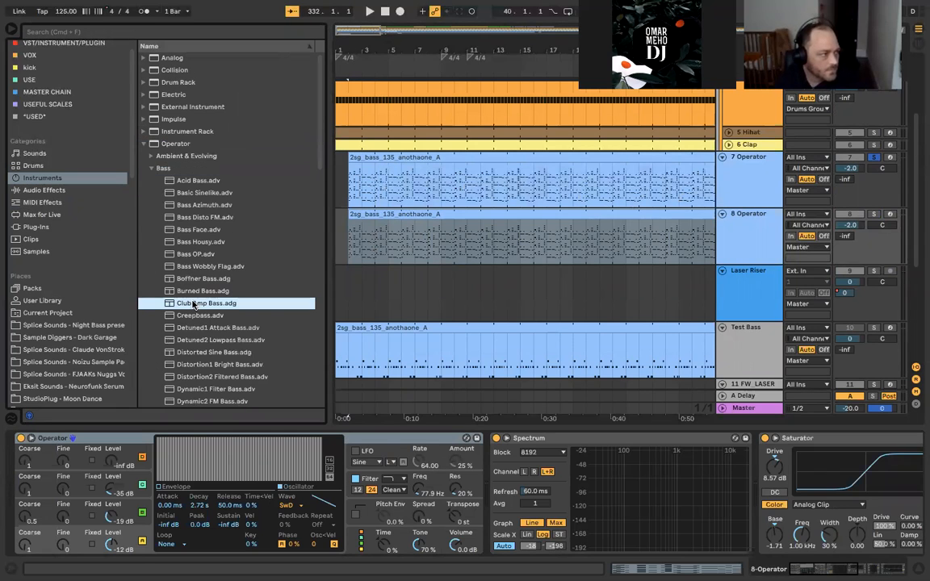
pyautogui.moveTo(397, 263); pyautogui.dragTo(402, 256)
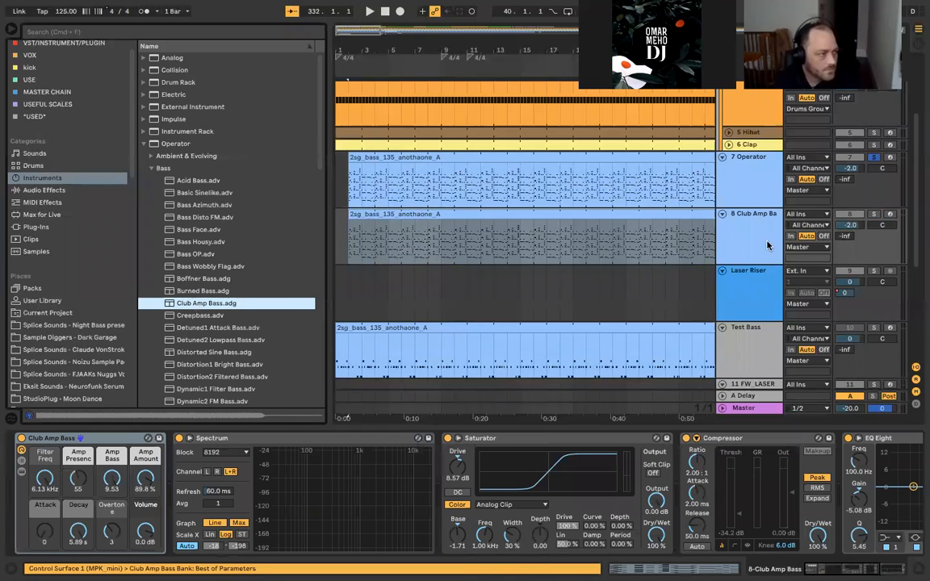
# Step: Solo 8 Club Amp Bass together with 7 Operator and play the two tracks
pyautogui.click(873, 214)
pyautogui.press('space')
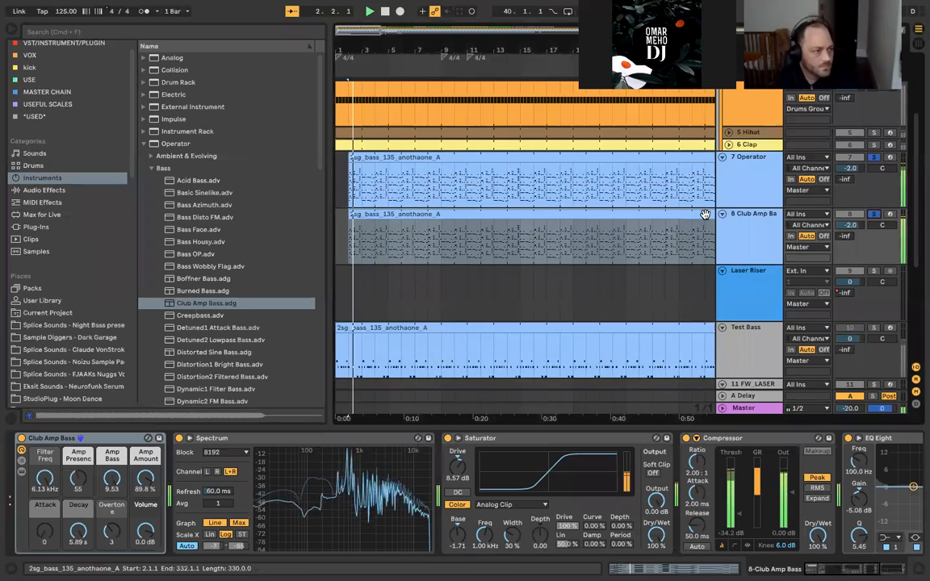
pyautogui.click(540, 199)
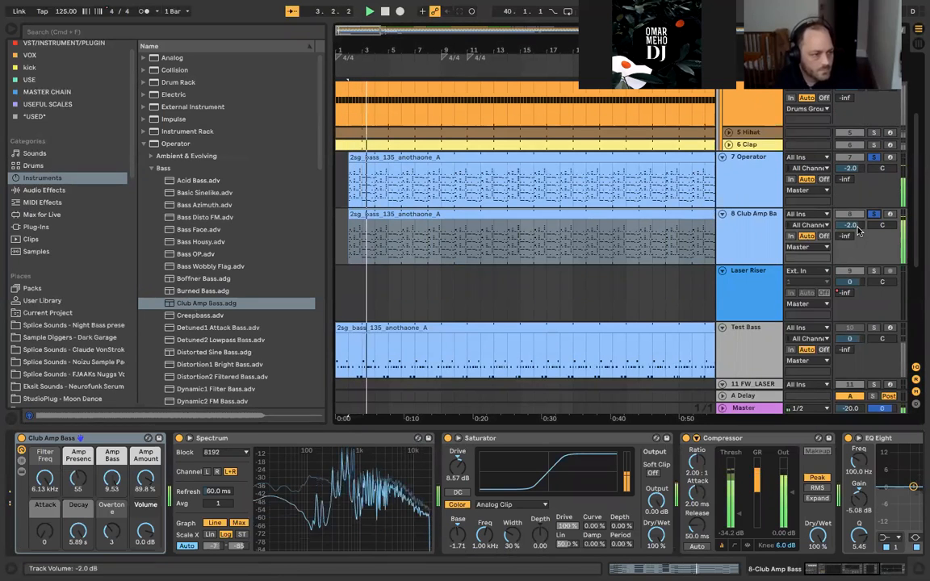
pyautogui.press('space')
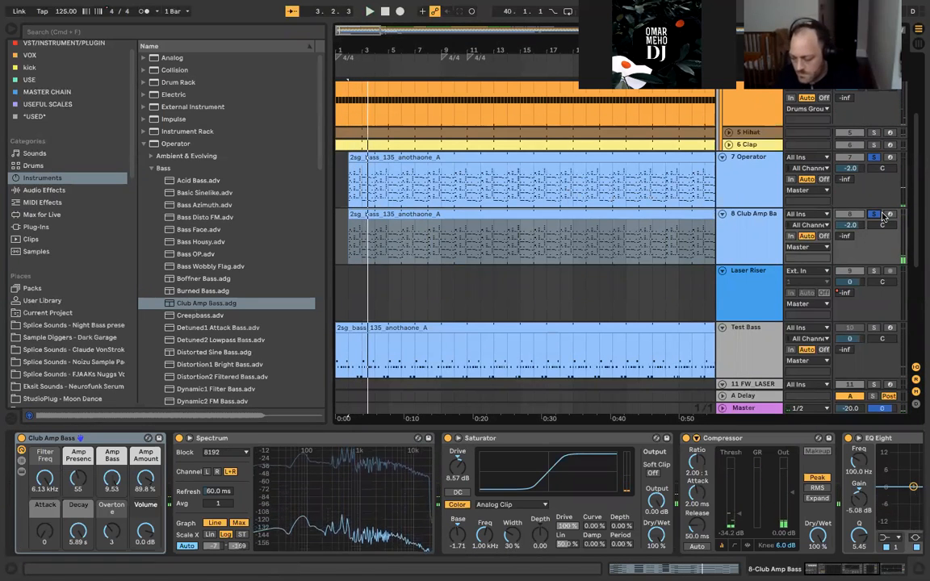
# Step: Compare 7 Operator and 8 Club Amp Bass by soloing each in turn and both together, and clear the solos
pyautogui.click(876, 216)
pyautogui.click(874, 159)
pyautogui.click(873, 157)
pyautogui.press('space')
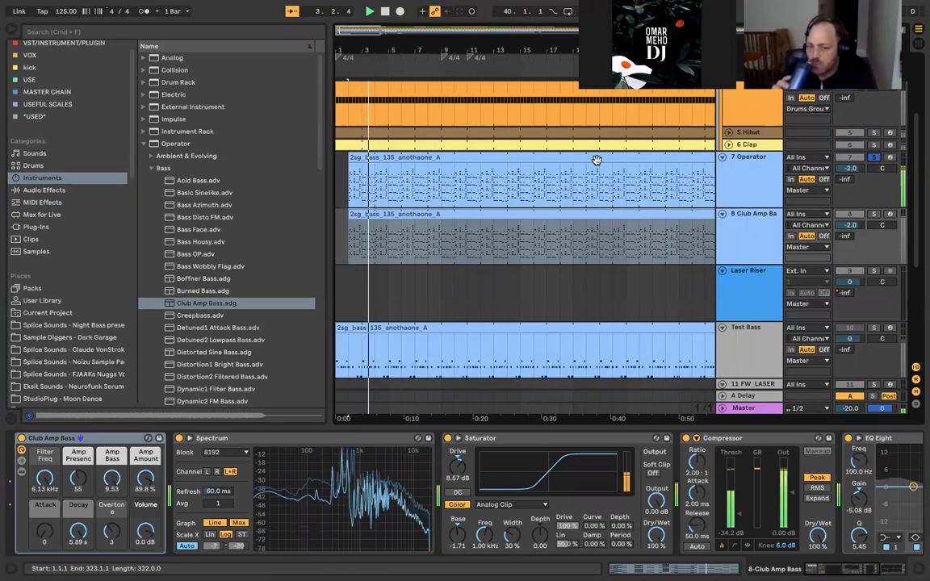
pyautogui.click(874, 213)
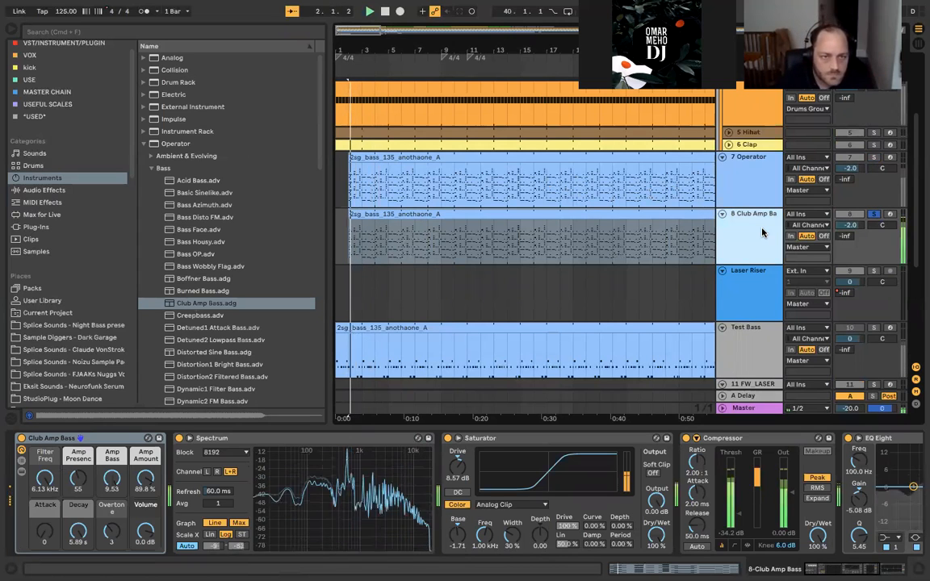
pyautogui.click(873, 157)
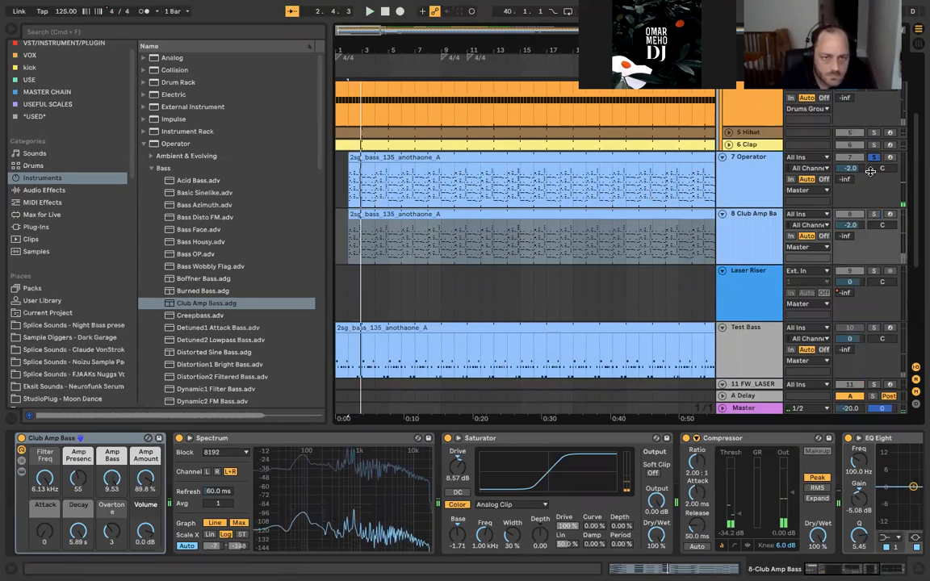
pyautogui.click(872, 214)
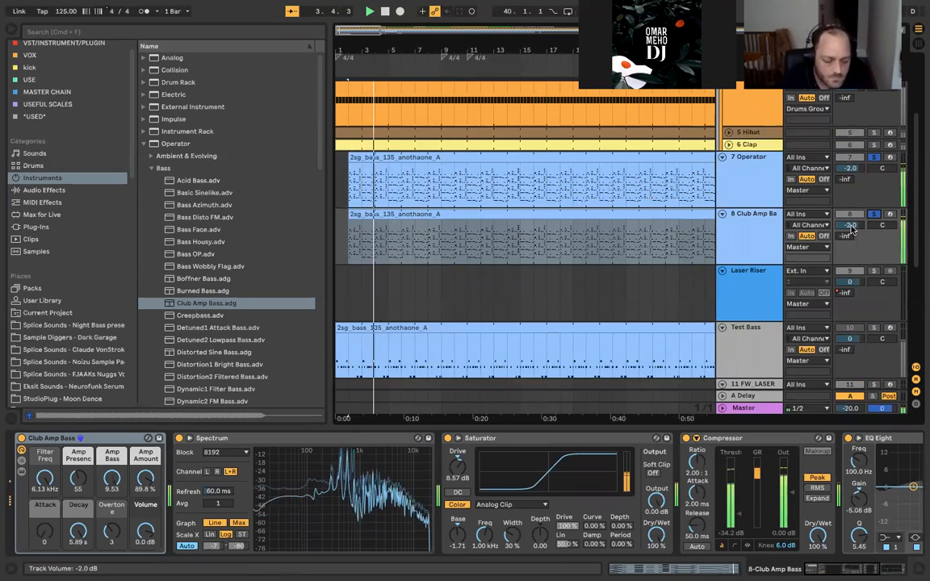
pyautogui.click(873, 214)
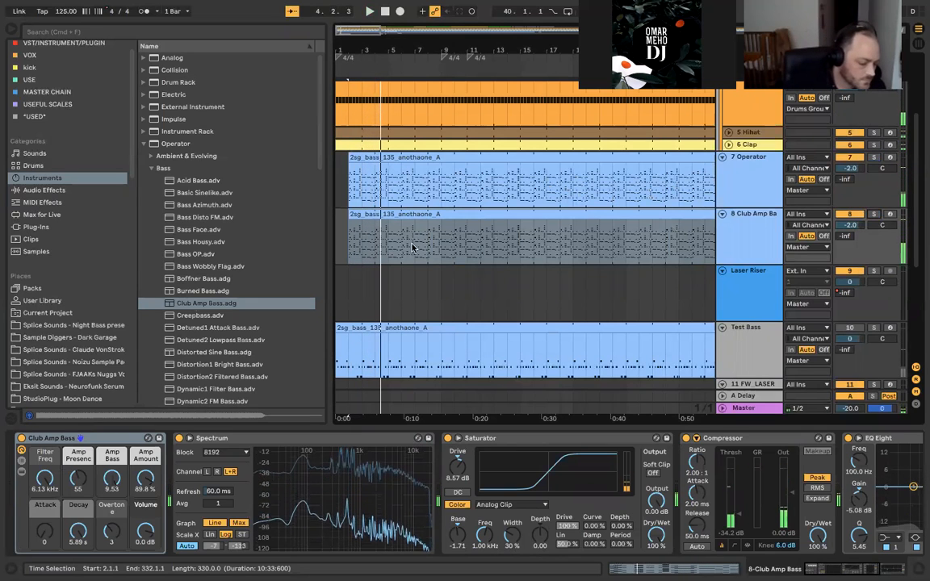
# Step: Play the full arrangement from bar 2 and lower the 8 Club Amp Bass track volume to -10 dB
pyautogui.click(347, 240)
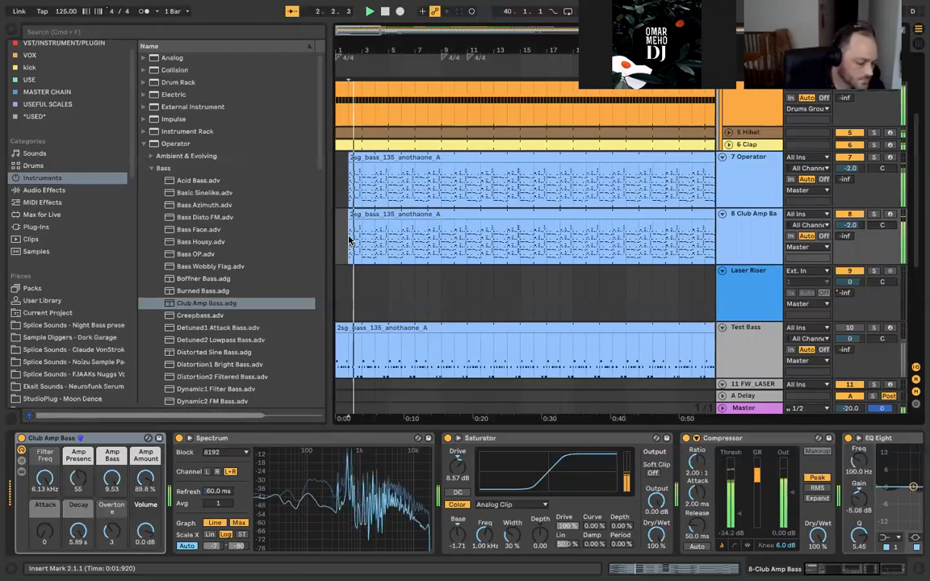
pyautogui.moveTo(849, 225)
pyautogui.mouseDown()
pyautogui.moveTo(850, 254)
pyautogui.moveTo(849, 245)
pyautogui.mouseUp()
# Step: Try 7 Operator at -6.7 dB and 8 Club Amp Bass at -9.6 dB, and undo both volume changes
pyautogui.moveTo(850, 168)
pyautogui.mouseDown()
pyautogui.moveTo(850, 180)
pyautogui.moveTo(849, 168)
pyautogui.mouseUp()
pyautogui.moveTo(856, 225); pyautogui.dragTo(856, 224)
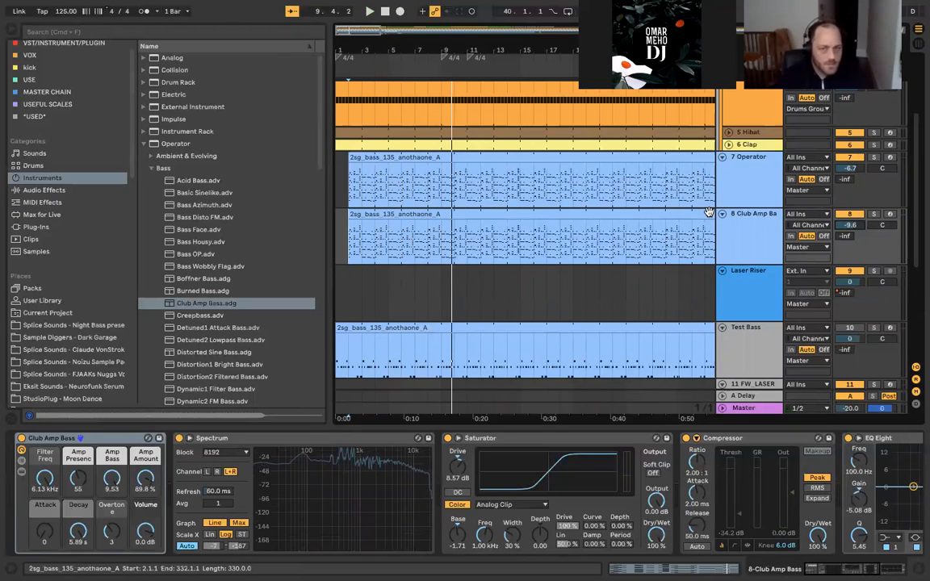
pyautogui.press('super+z')
pyautogui.press('super+z')
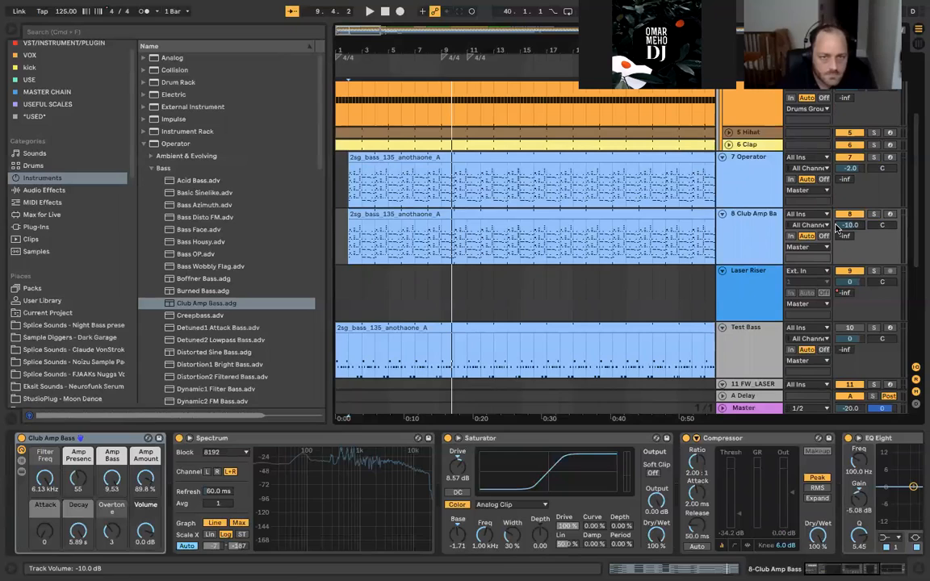
# Step: Solo the 8 Club Amp Bass track and play it alone from bar 2
pyautogui.click(735, 231)
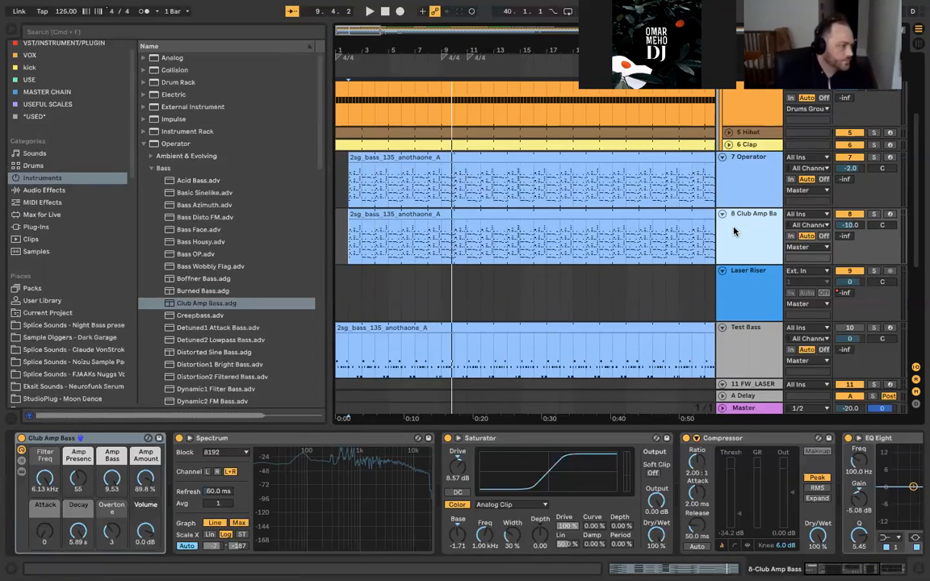
pyautogui.click(873, 213)
pyautogui.press('space')
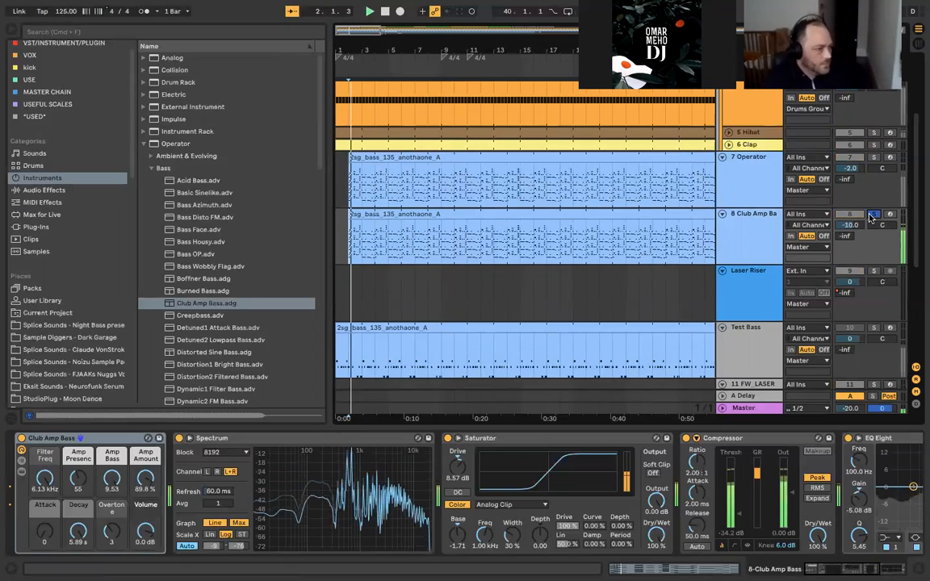
# Step: Search all browser results for "rev" and add Reverb to the 8 Club Amp Bass track
pyautogui.press('super+f')
pyautogui.write('rev')
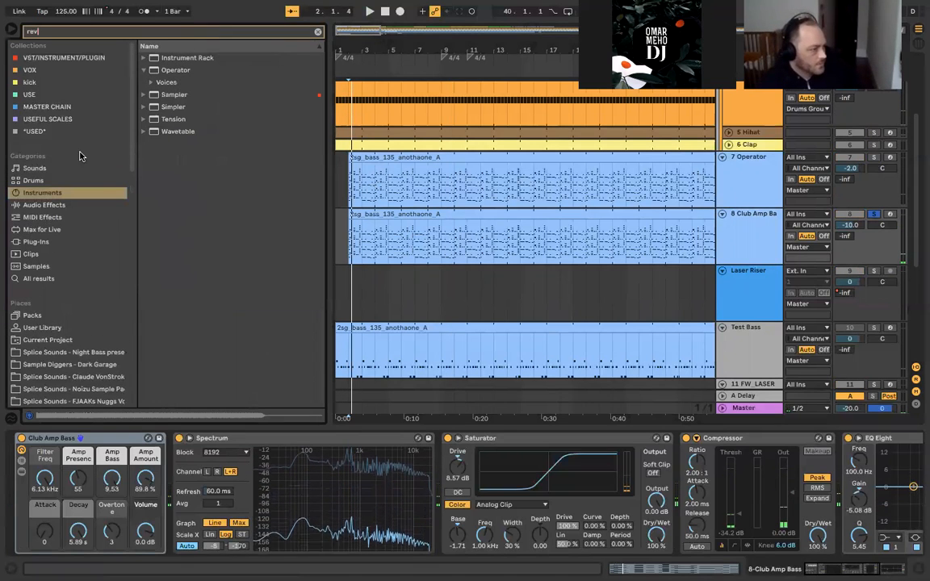
pyautogui.click(49, 278)
pyautogui.moveTo(172, 57); pyautogui.dragTo(425, 249)
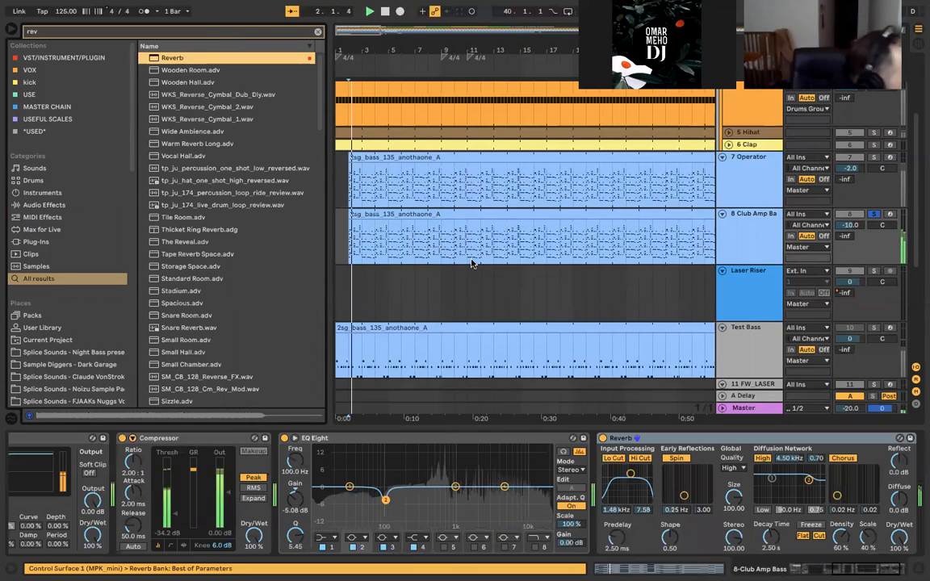
# Step: Set the Reverb's Dry/Wet to 28% and its input filter to 1.94 kHz with width 5.99, and turn off Lo Cut
pyautogui.press('space')
pyautogui.press('space')
pyautogui.moveTo(899, 536); pyautogui.dragTo(899, 578)
pyautogui.moveTo(631, 473)
pyautogui.mouseDown()
pyautogui.moveTo(620, 470)
pyautogui.moveTo(632, 481)
pyautogui.mouseUp()
pyautogui.press('space')
pyautogui.press('space')
pyautogui.click(618, 459)
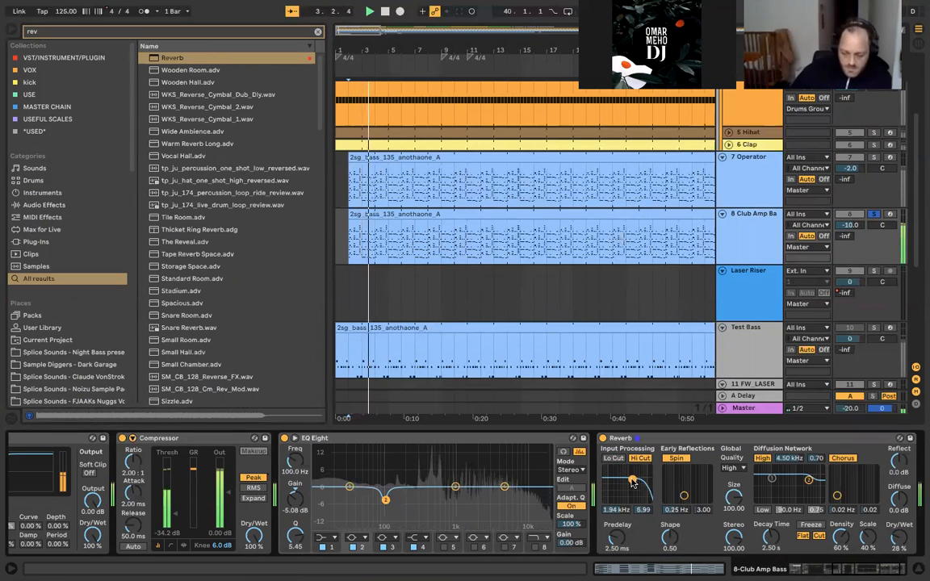
# Step: Lower 8 Club Amp Bass to -12 dB and play it soloed together with 7 Operator
pyautogui.moveTo(850, 225); pyautogui.dragTo(850, 230)
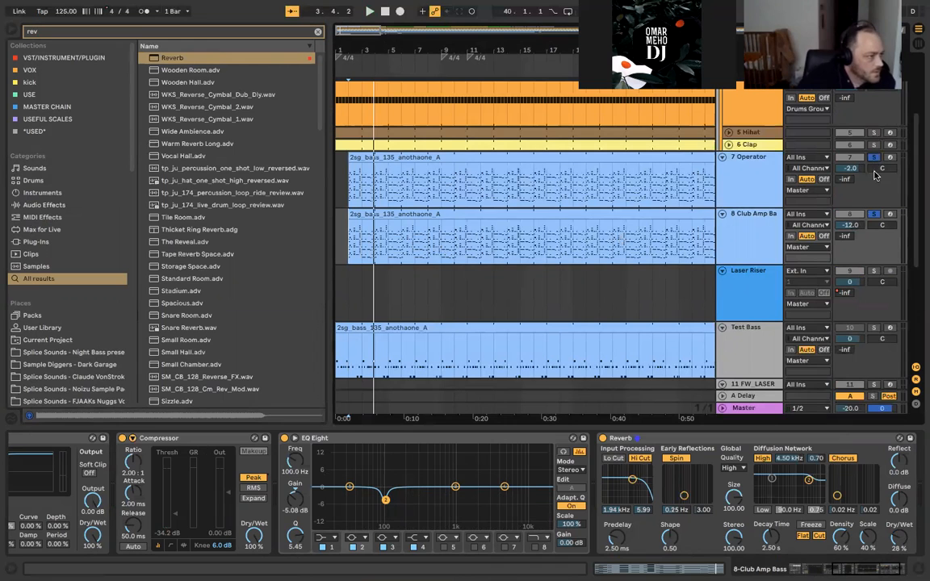
pyautogui.press('space')
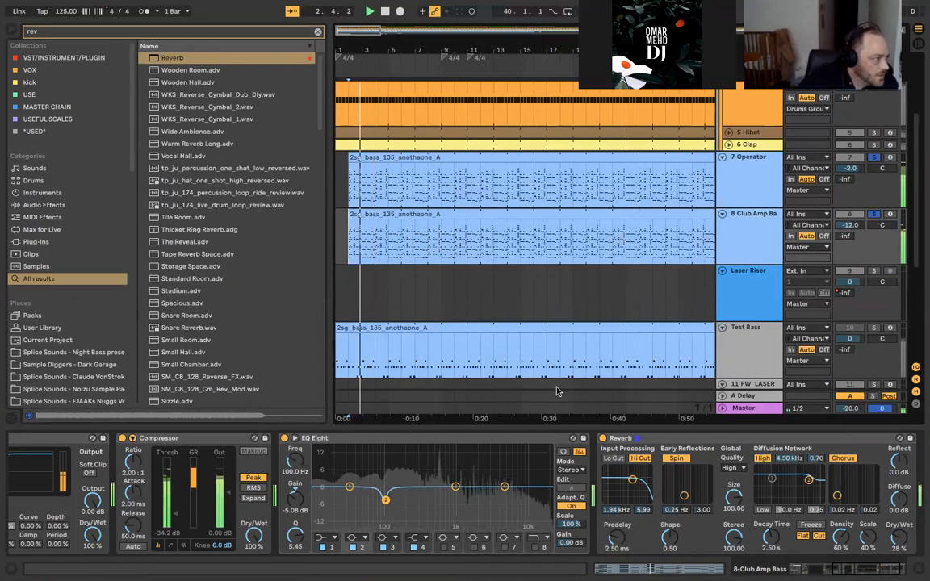
pyautogui.hscroll(-3, 480, 477)
pyautogui.hscroll(-5, 480, 477)
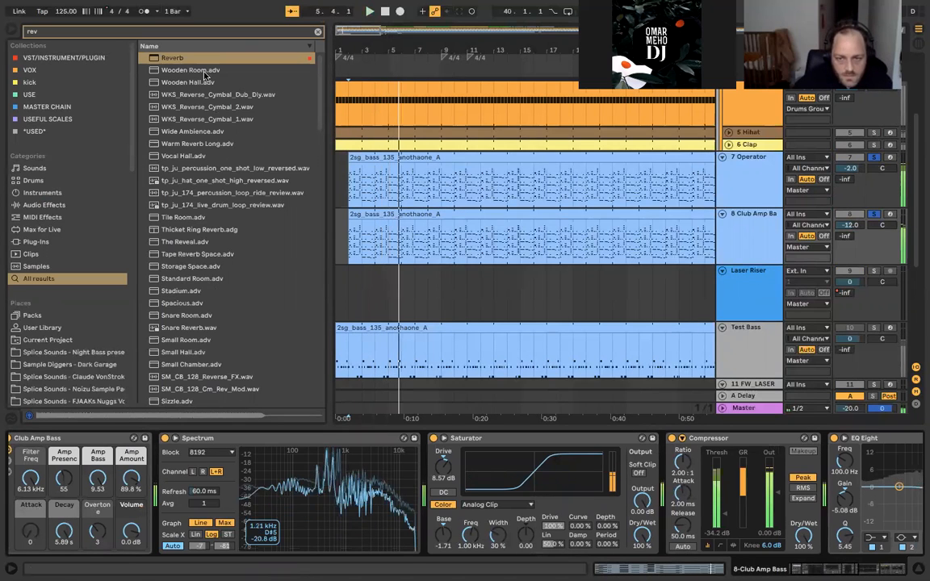
# Step: Search the browser for "auto" and add Auto Filter after the Reverb on the 8 Club Amp Bass track
pyautogui.click(243, 34)
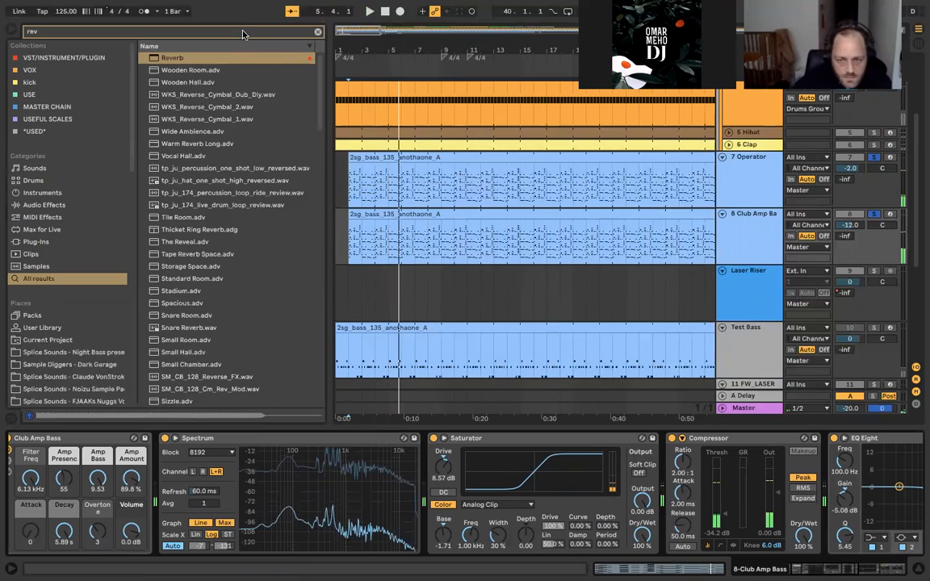
pyautogui.write('auto')
pyautogui.moveTo(208, 71); pyautogui.dragTo(405, 218)
# Step: During playback, set Auto Filter's LFO amount to 5.95 and show the automation of its frequency
pyautogui.press('space')
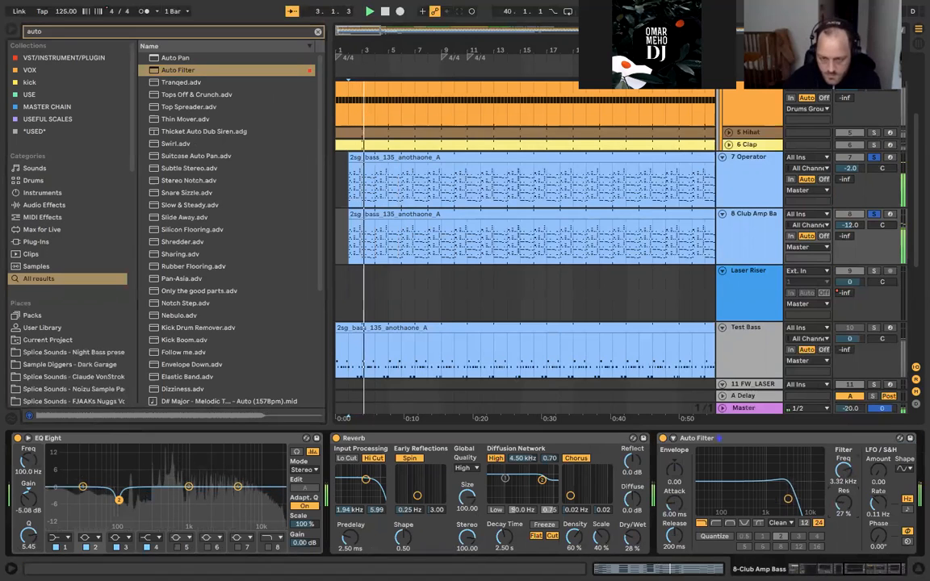
pyautogui.moveTo(877, 469); pyautogui.dragTo(878, 454)
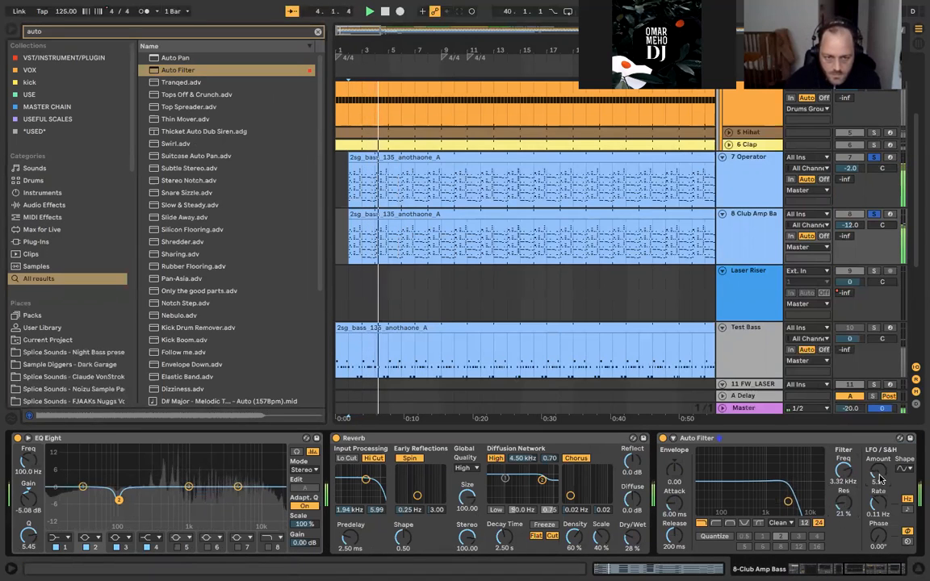
pyautogui.rightClick(840, 471)
pyautogui.click(831, 477)
# Step: Draw a half-bar Auto Filter frequency automation on the 8 Club Amp Bass track, starting at bar 2, and select it
pyautogui.scroll(-1, 415, 338)
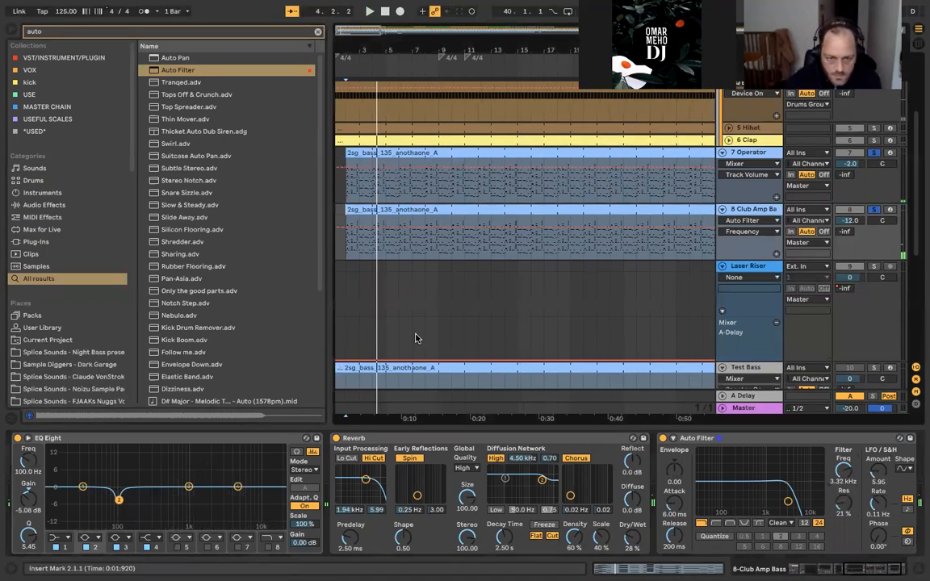
pyautogui.click(348, 228)
pyautogui.moveTo(351, 228); pyautogui.dragTo(382, 254)
pyautogui.scroll(5, 352, 235)
# Step: Duplicate the half-bar filter automation repeatedly up to 9.3.1 and place the insert mark back at bar 2
pyautogui.hotkey('ctrl', 'd')
pyautogui.hotkey('ctrl', 'd')
pyautogui.hotkey('ctrl', 'd')
pyautogui.hotkey('ctrl', 'd')
pyautogui.hotkey('ctrl', 'd')
pyautogui.hotkey('ctrl', 'd')
pyautogui.hotkey('ctrl', 'd')
pyautogui.hotkey('ctrl', 'd')
pyautogui.hotkey('ctrl', 'd')
pyautogui.hotkey('ctrl', 'd')
pyautogui.hotkey('ctrl', 'd')
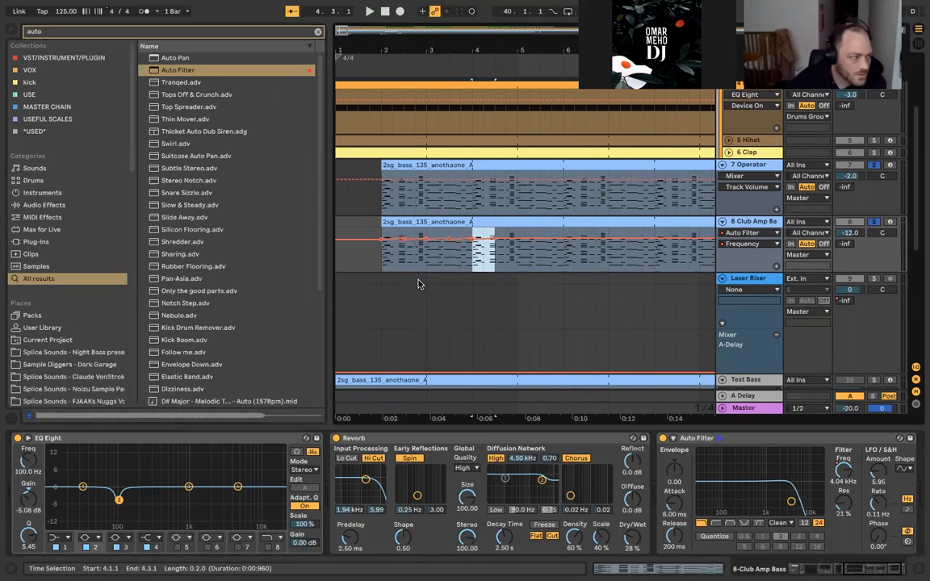
pyautogui.hotkey('ctrl', 'd')
pyautogui.hotkey('ctrl', 'd')
pyautogui.hotkey('ctrl', 'd')
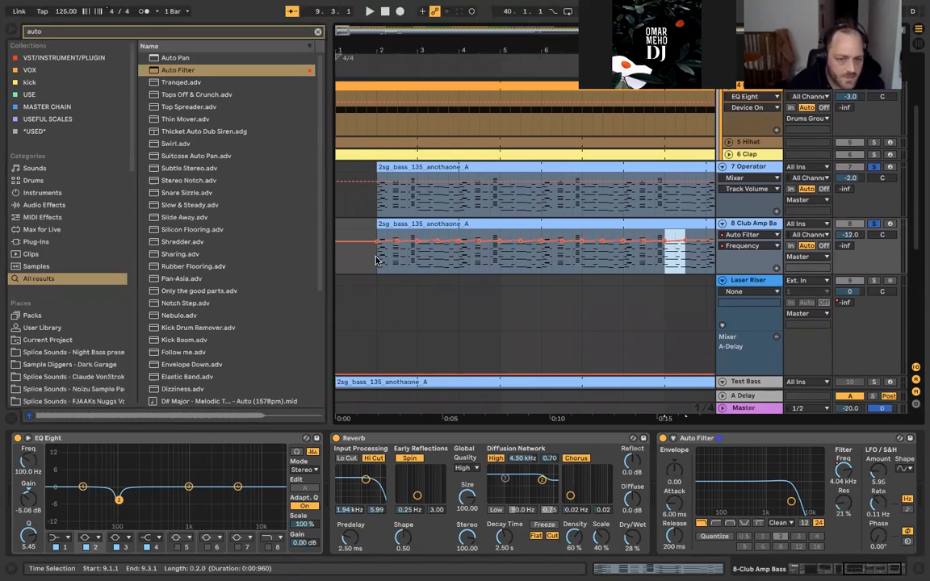
pyautogui.click(376, 259)
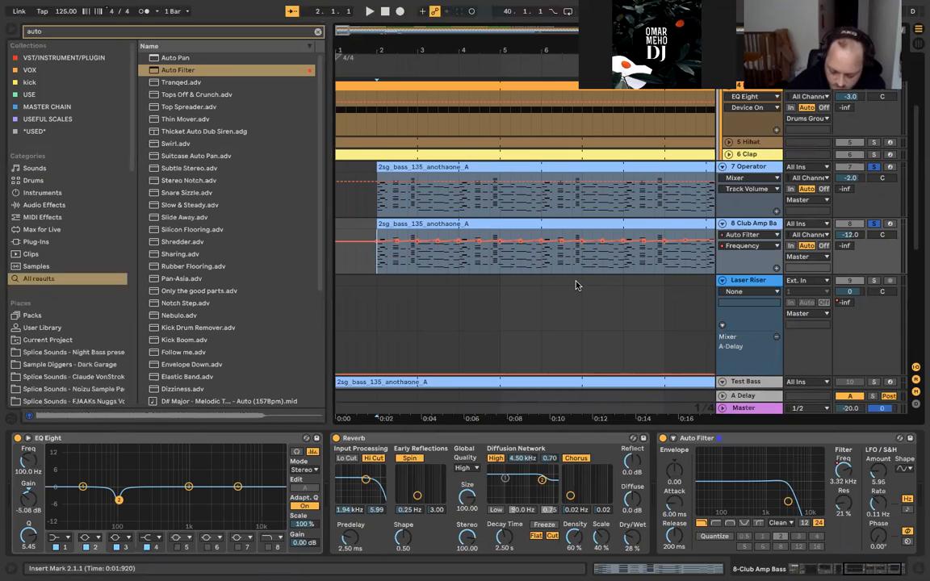
# Step: Open the 7 Operator bass clip in the note editor and select all its layered notes
pyautogui.click(774, 167)
pyautogui.doubleClick(634, 175)
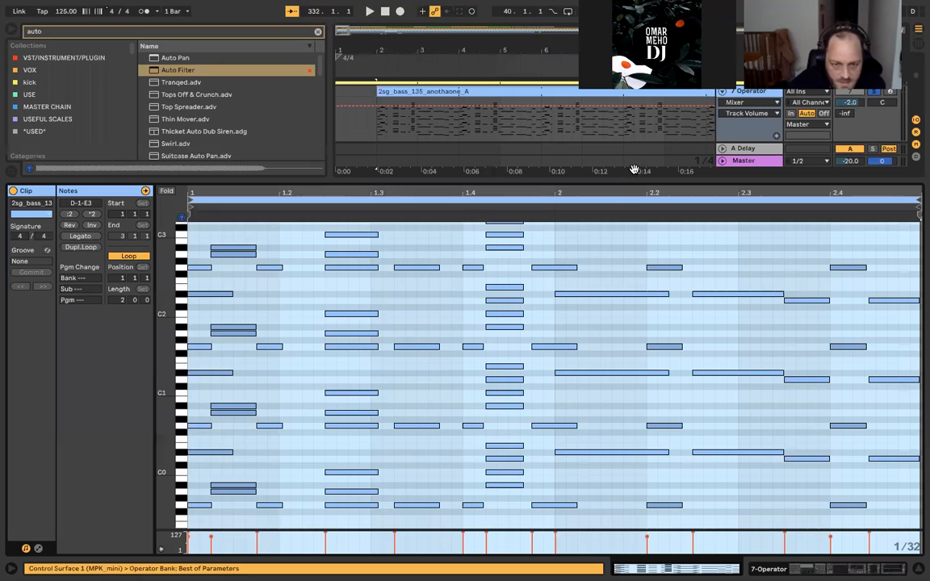
pyautogui.click(619, 244)
pyautogui.hotkey('ctrl', 'a')
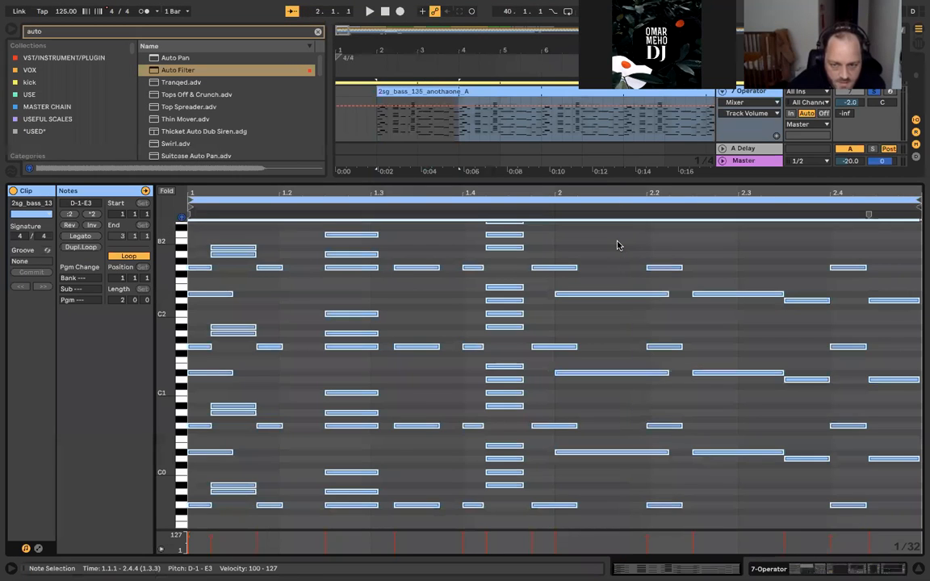
pyautogui.click(617, 245)
pyautogui.hotkey('ctrl', 'a')
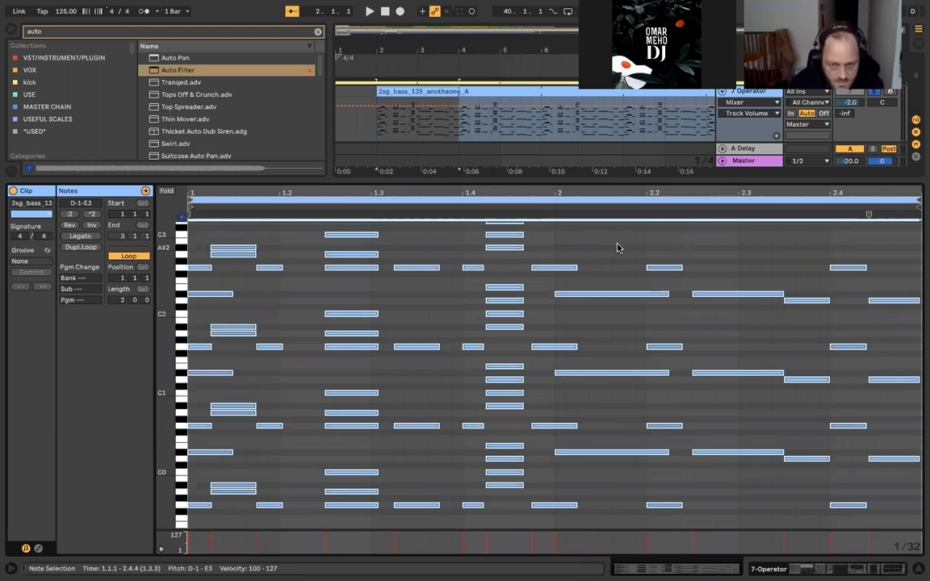
# Step: Switch to Chrome, move the floating video thumbnails away from the browser tabs and open a new tab
pyautogui.hotkey('ctrl', 'Left')
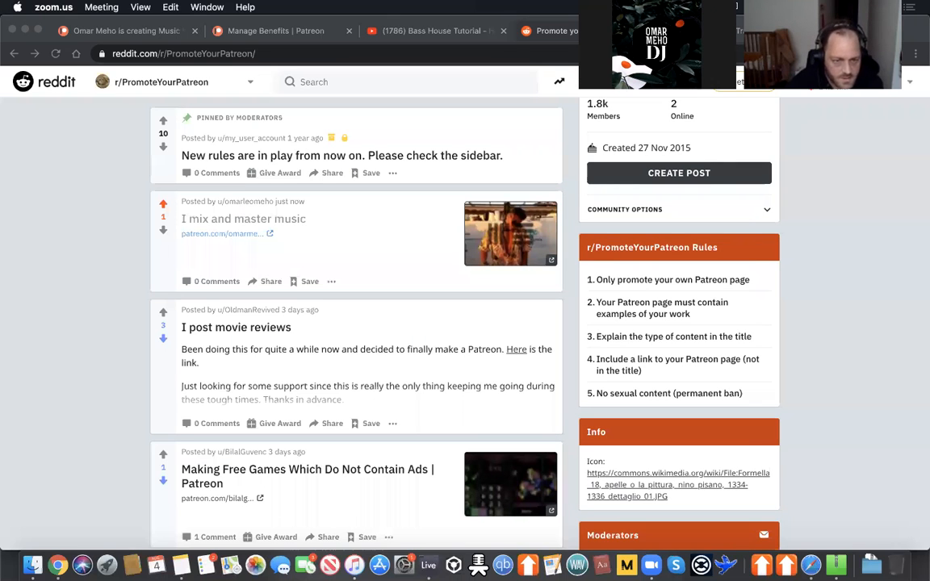
pyautogui.moveTo(896, 5); pyautogui.dragTo(494, 283)
pyautogui.click(835, 35)
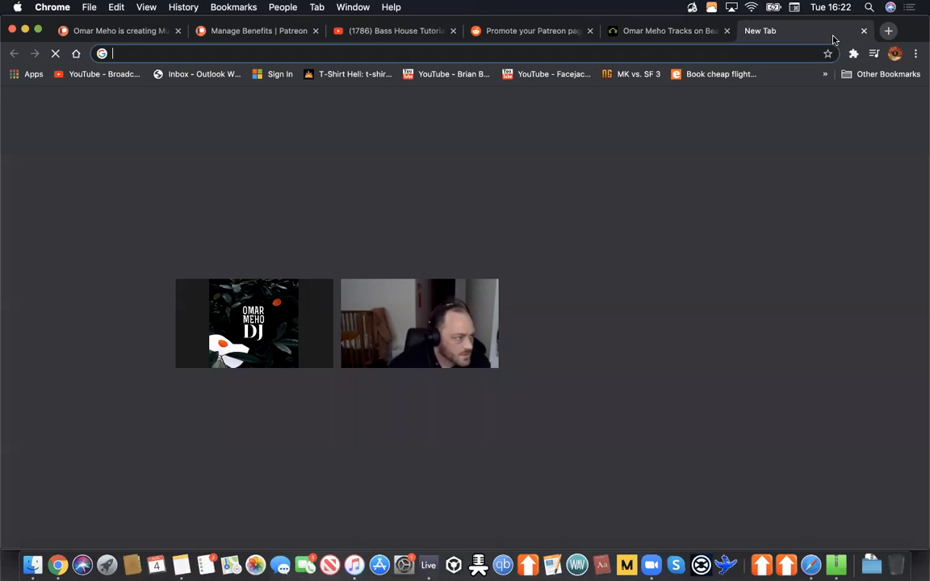
# Step: Search Google for "how to shift down notes an octave in ableton windows"
pyautogui.write('how to')
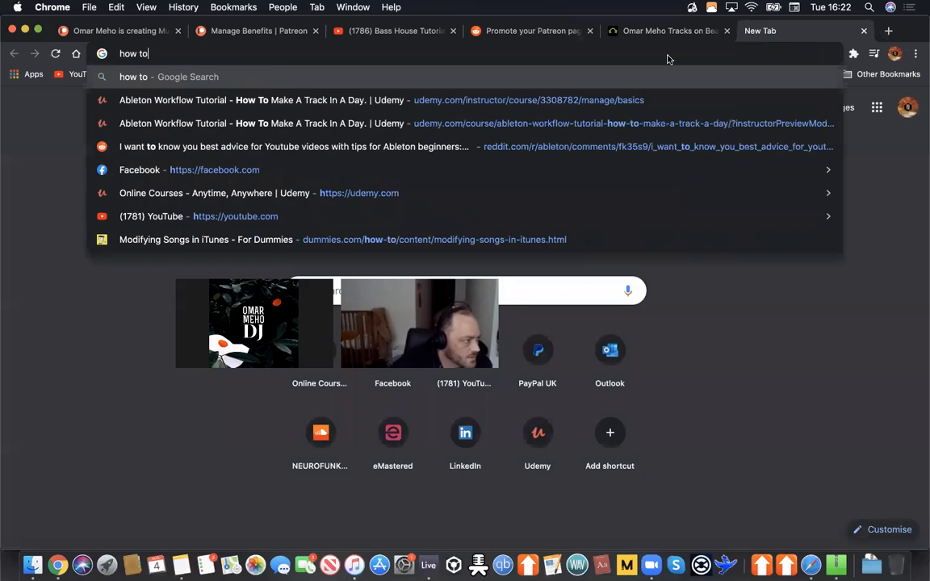
pyautogui.write(' shift. dow')
pyautogui.press('BackSpace')
pyautogui.press('BackSpace')
pyautogui.press('BackSpace')
pyautogui.press('BackSpace')
pyautogui.press('BackSpace')
pyautogui.write('down notes an octave in ableton windows')
pyautogui.press('Return')
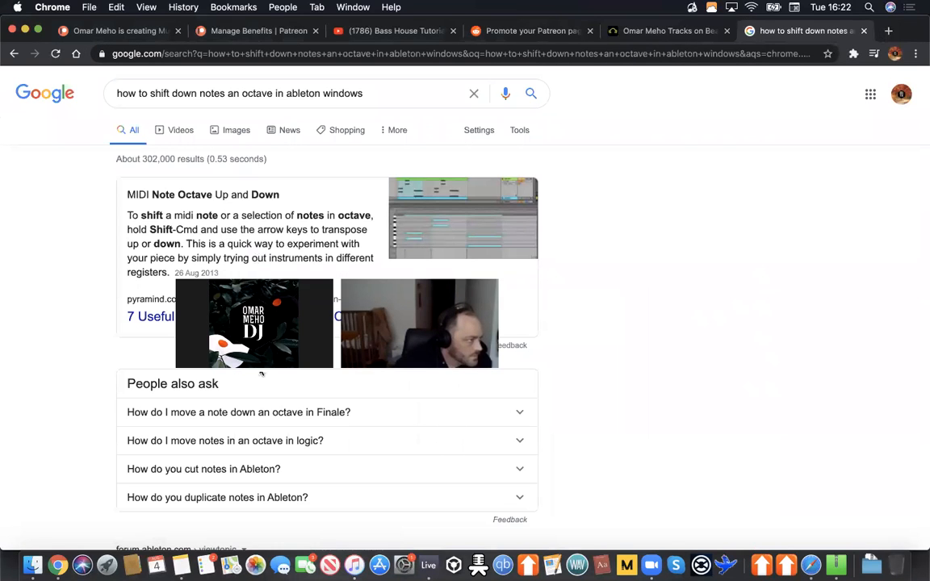
# Step: Examine the featured snippet and the results below it for the Windows shortcut that transposes notes by an octave
pyautogui.scroll(-2, 186, 239)
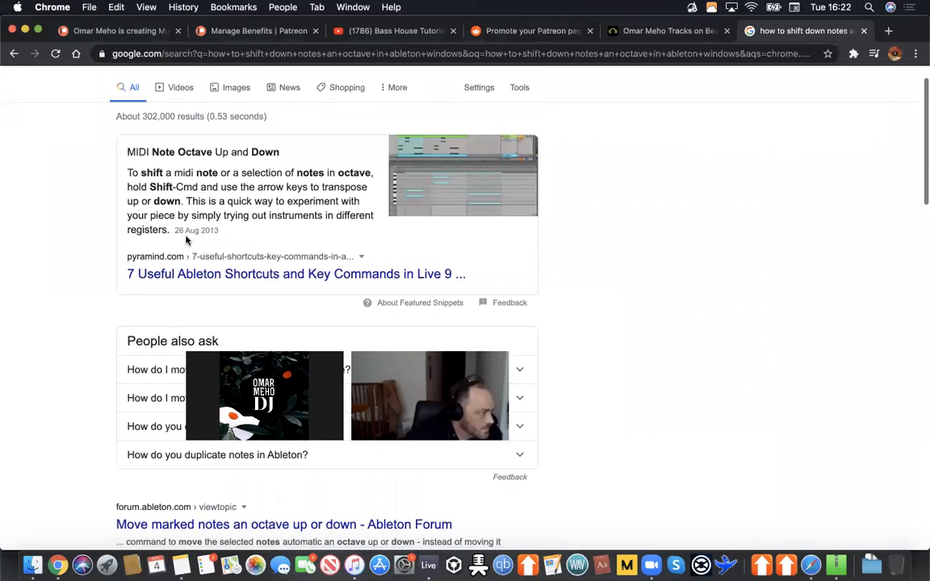
pyautogui.scroll(-3, 193, 222)
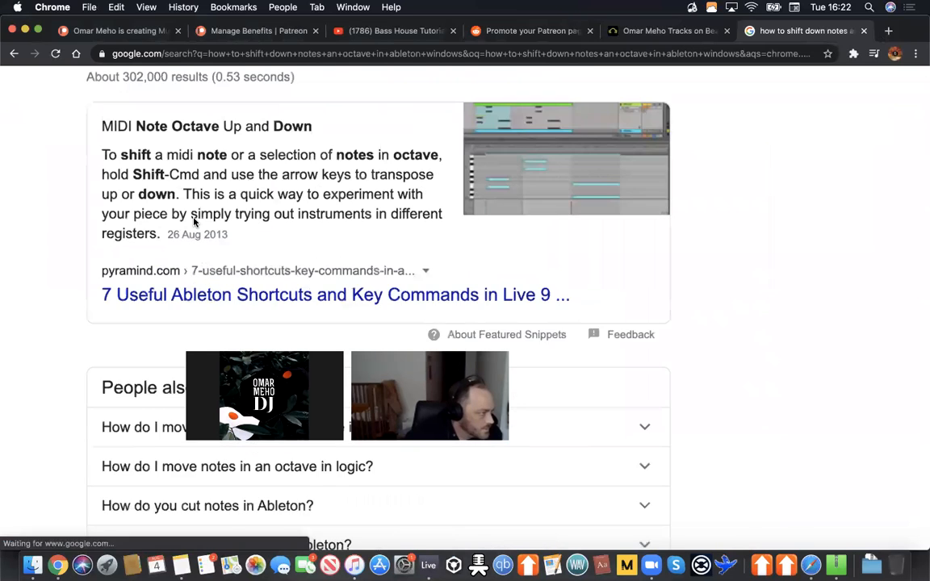
pyautogui.scroll(3, 194, 222)
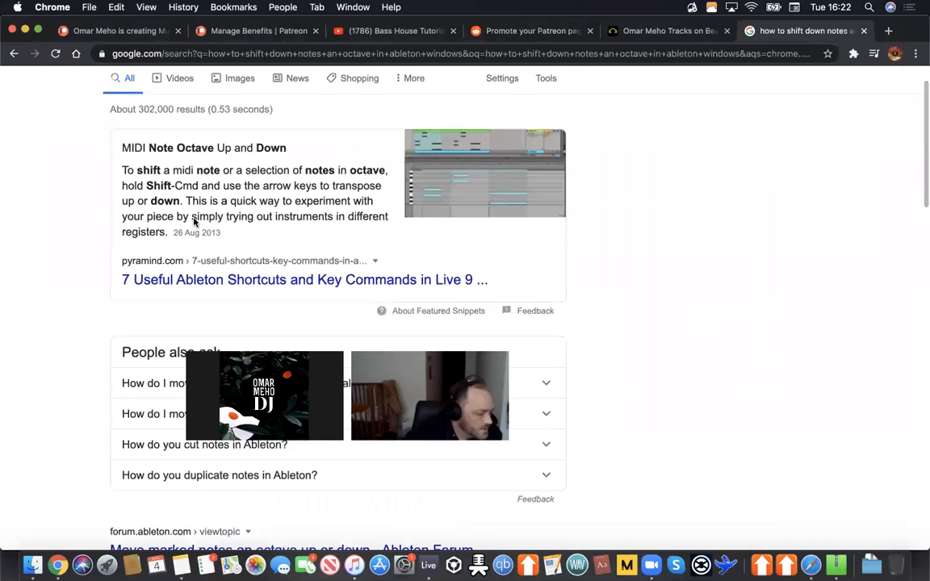
pyautogui.scroll(2, 194, 222)
pyautogui.scroll(-3, 194, 222)
pyautogui.scroll(2, 205, 223)
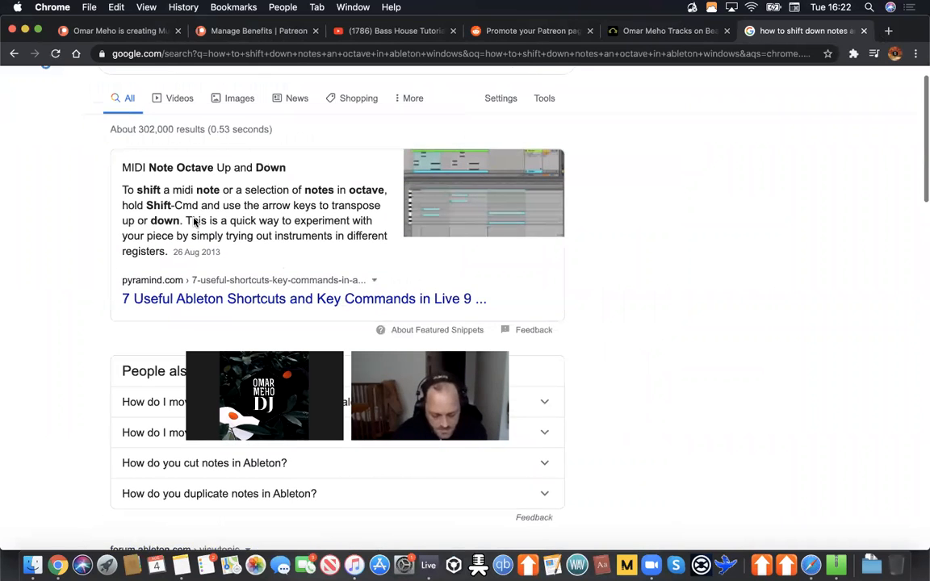
pyautogui.scroll(3, 212, 225)
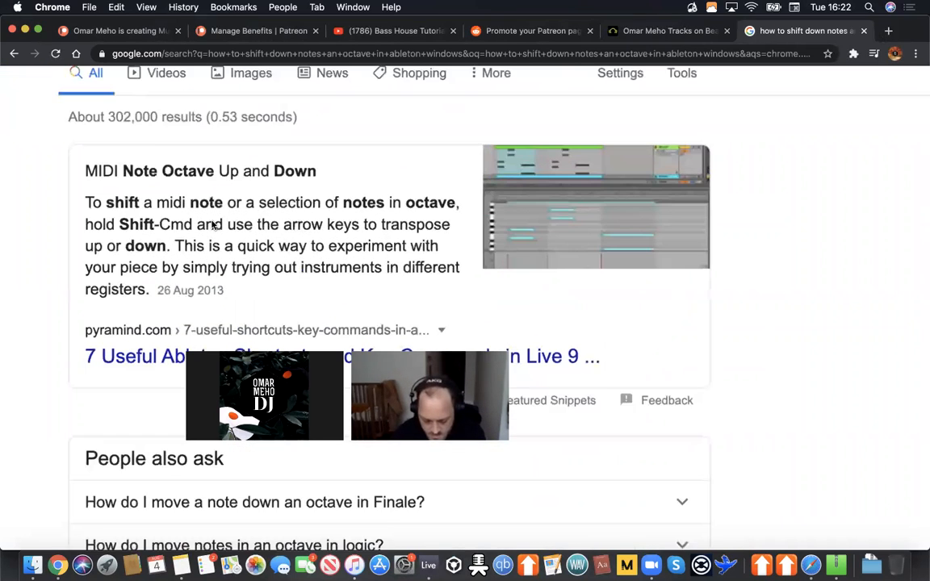
pyautogui.scroll(-2, 212, 225)
pyautogui.scroll(-2, 213, 225)
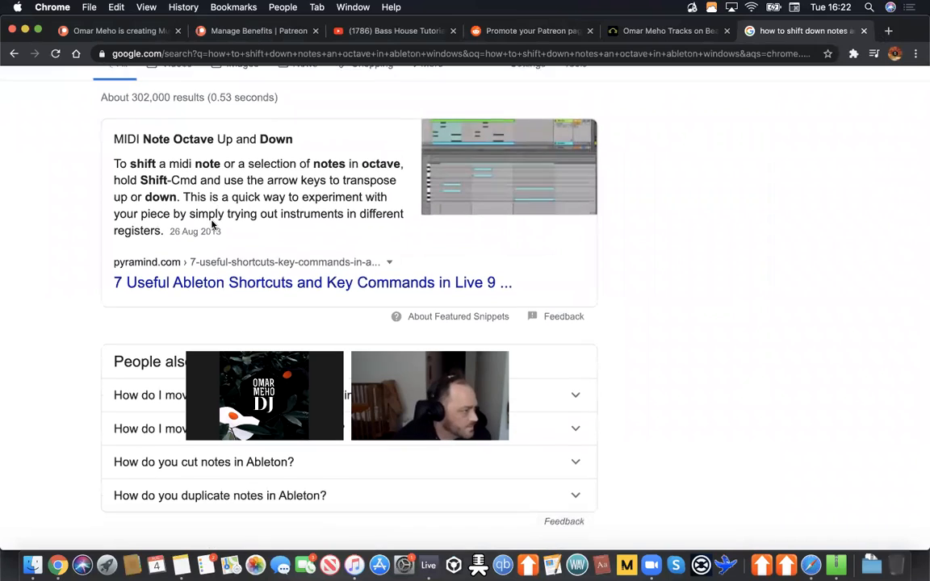
pyautogui.scroll(-3, 212, 225)
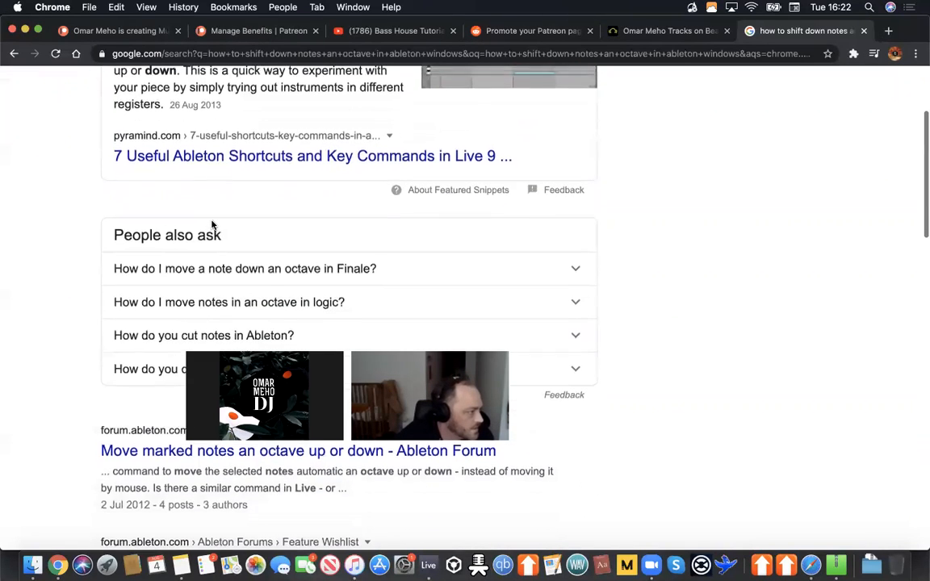
pyautogui.scroll(1, 212, 226)
pyautogui.scroll(4, 212, 225)
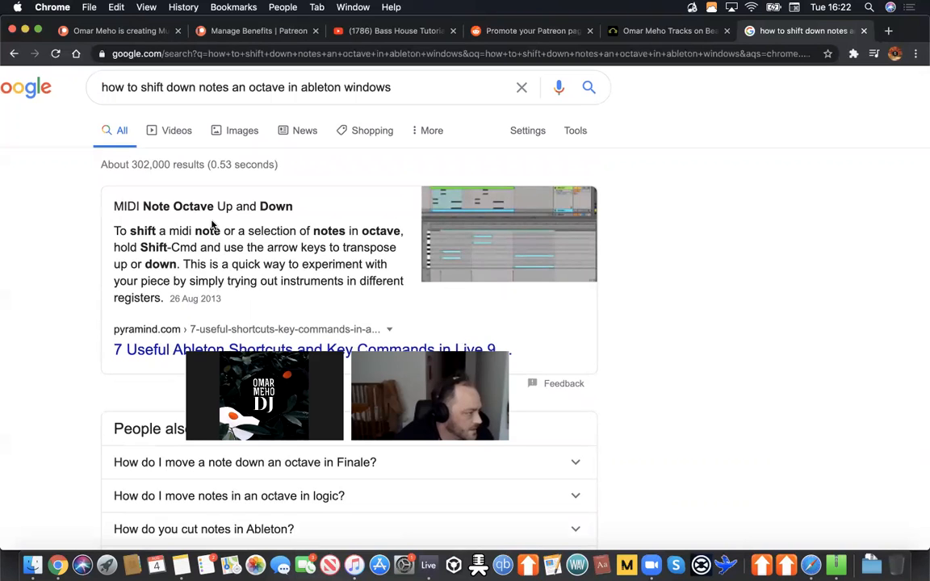
pyautogui.scroll(-10, 212, 225)
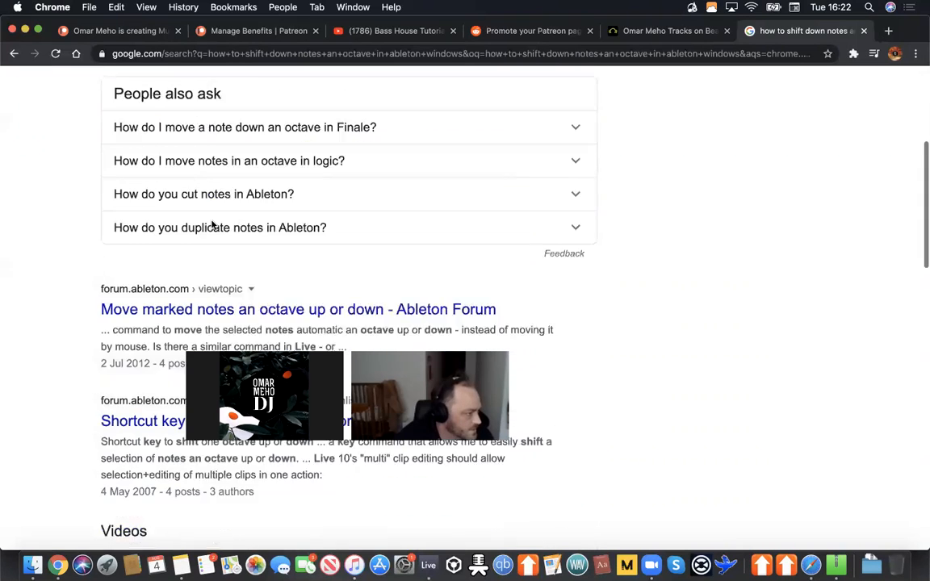
pyautogui.scroll(-5, 212, 226)
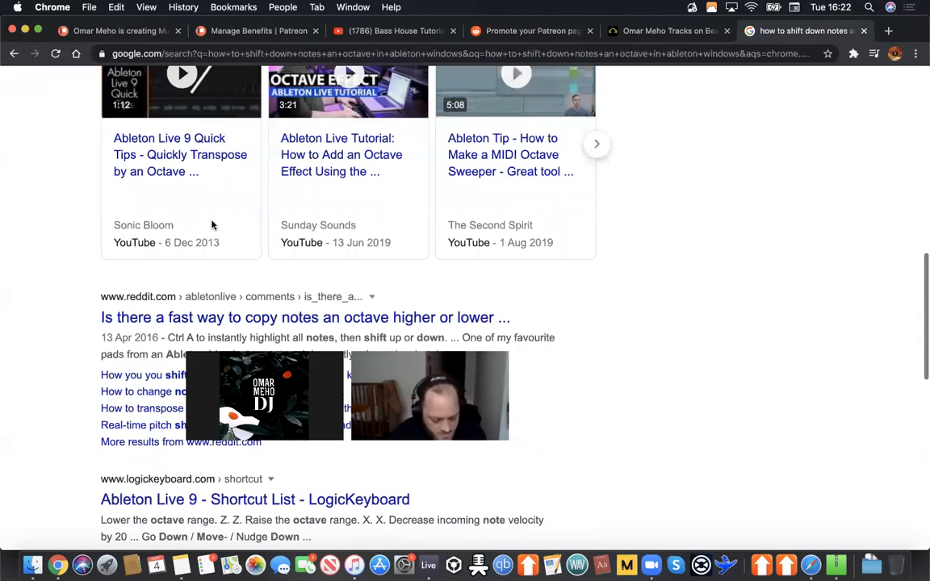
pyautogui.scroll(-1, 212, 225)
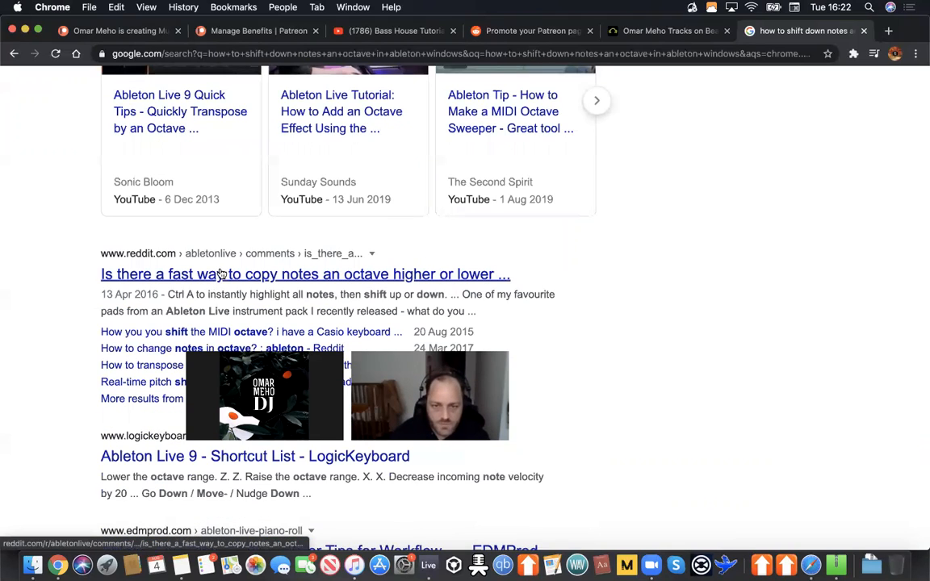
# Step: Open the Reddit thread about copying notes an octave higher or lower and read its question and comments
pyautogui.click(222, 275)
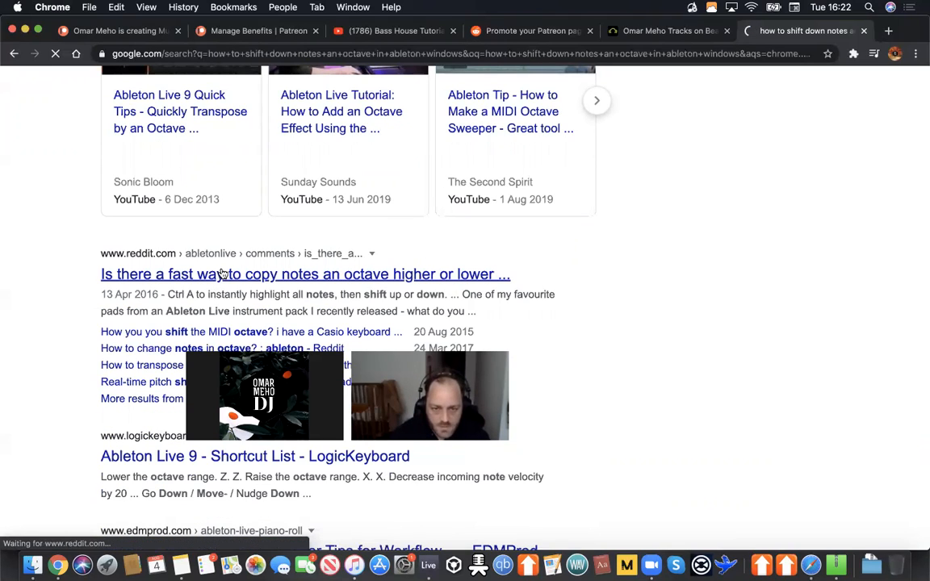
pyautogui.scroll(-2, 252, 296)
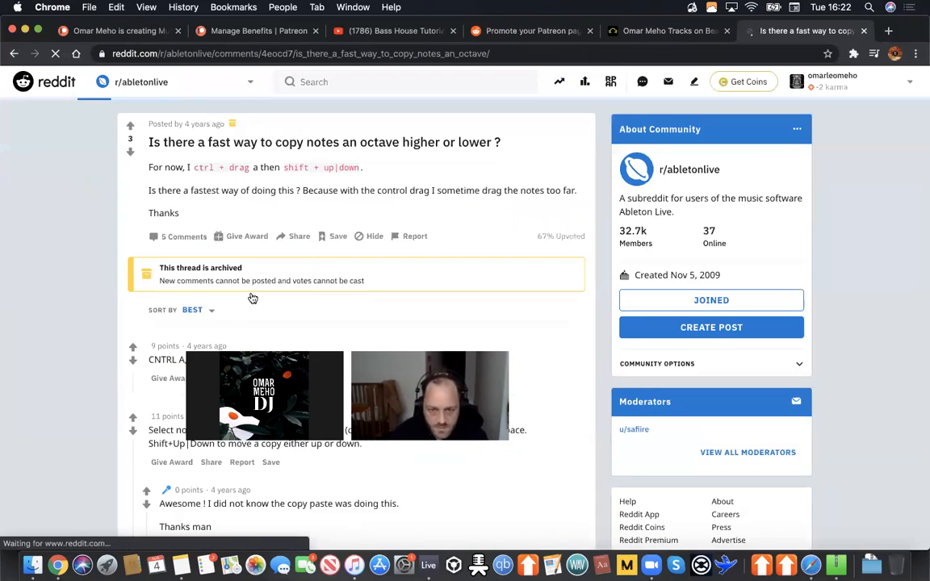
pyautogui.scroll(2, 258, 240)
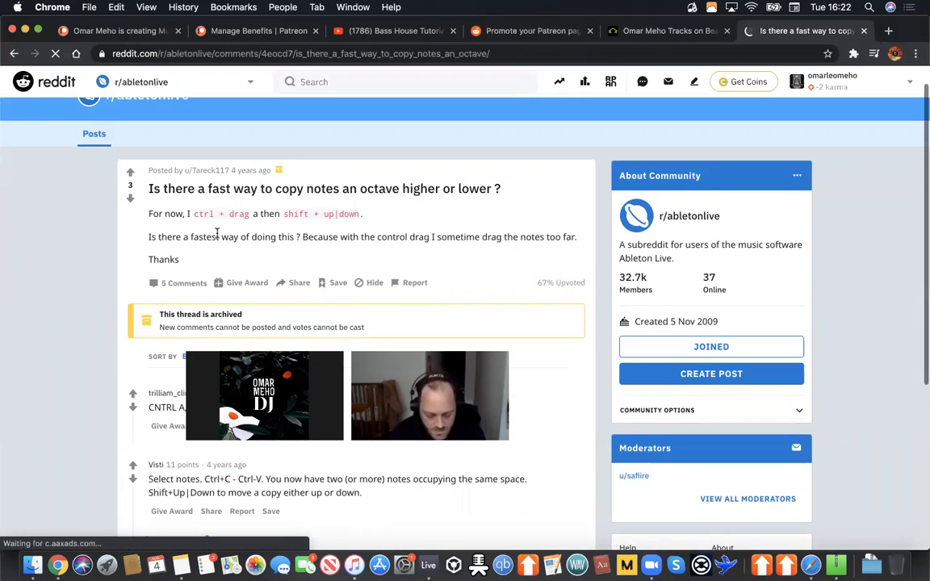
pyautogui.scroll(-3, 213, 231)
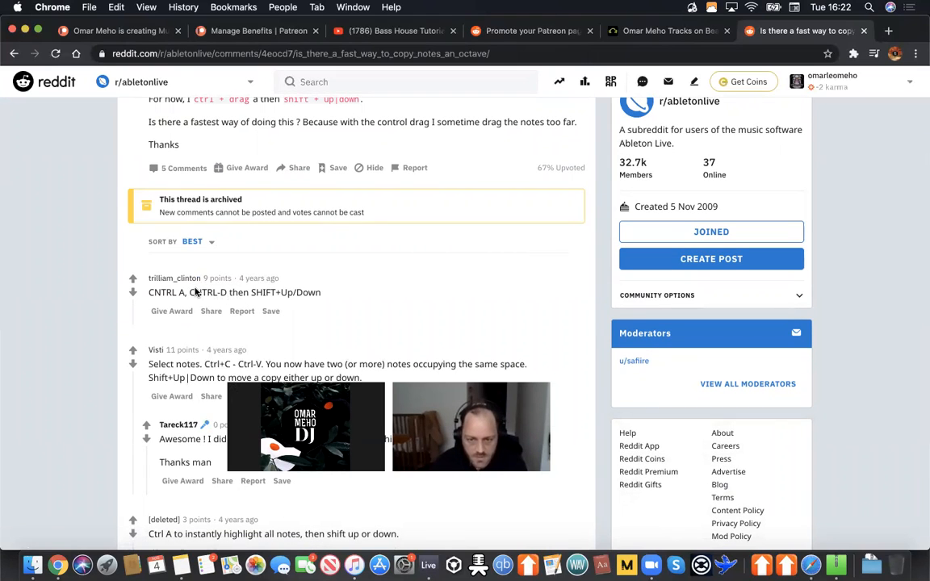
pyautogui.scroll(-2, 270, 288)
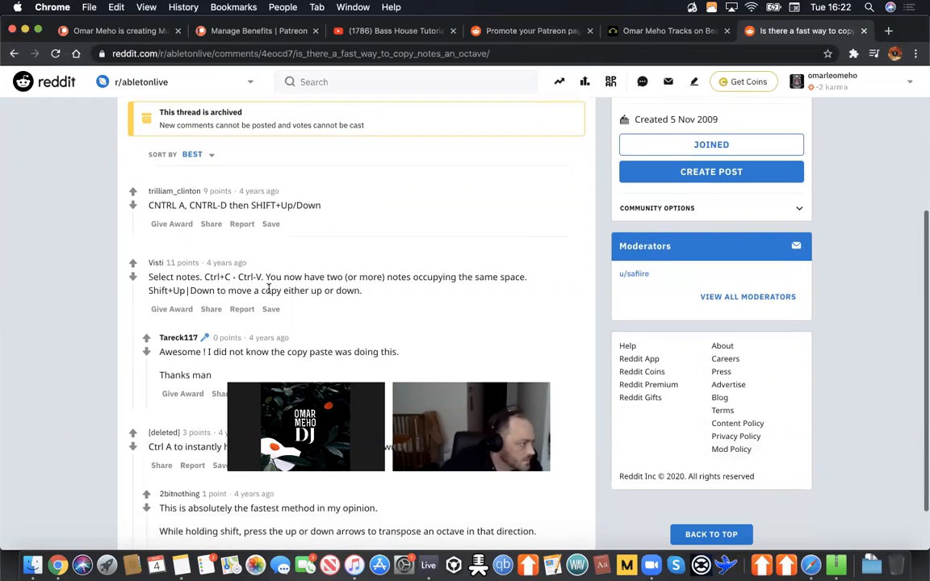
pyautogui.scroll(-1, 270, 288)
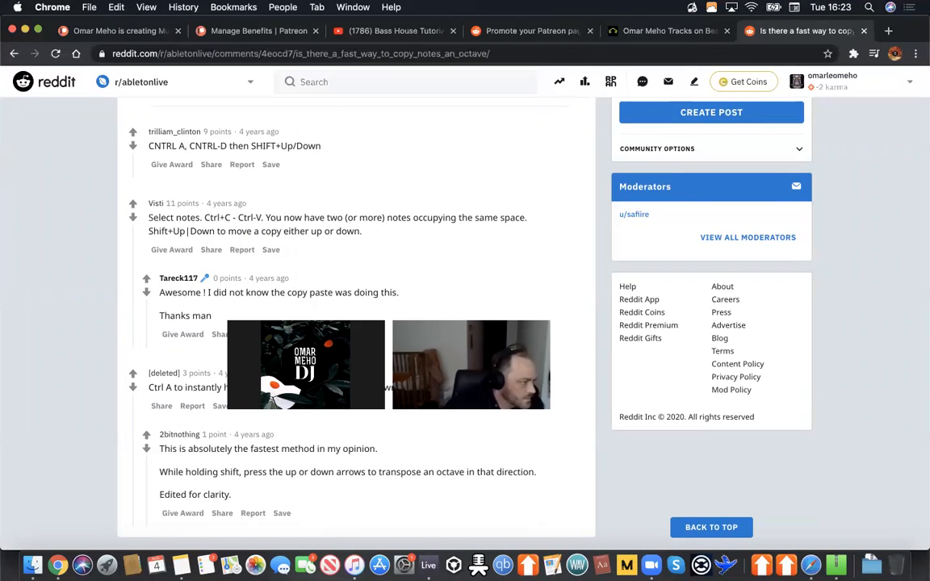
pyautogui.scroll(5, 242, 259)
pyautogui.scroll(1, 240, 260)
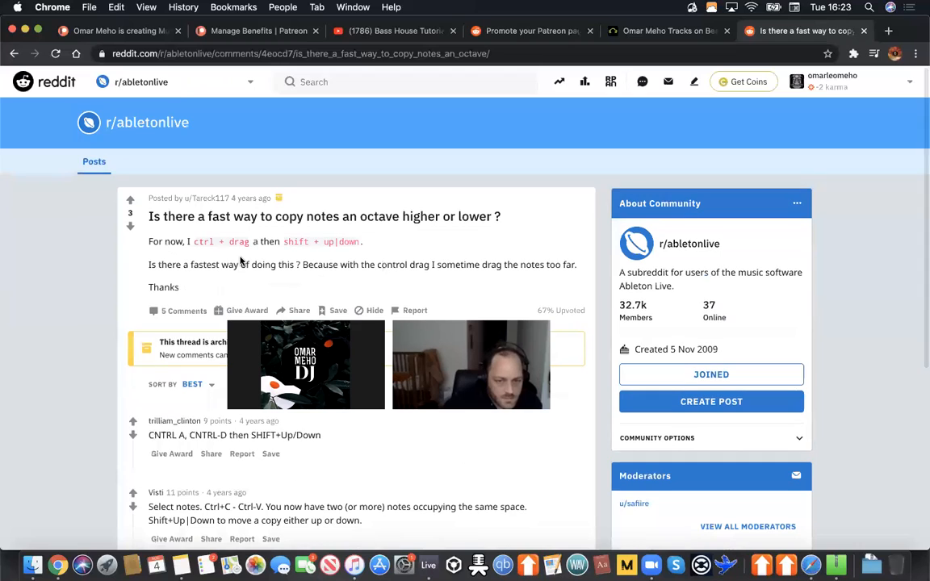
pyautogui.scroll(-6, 240, 260)
pyautogui.scroll(6, 240, 260)
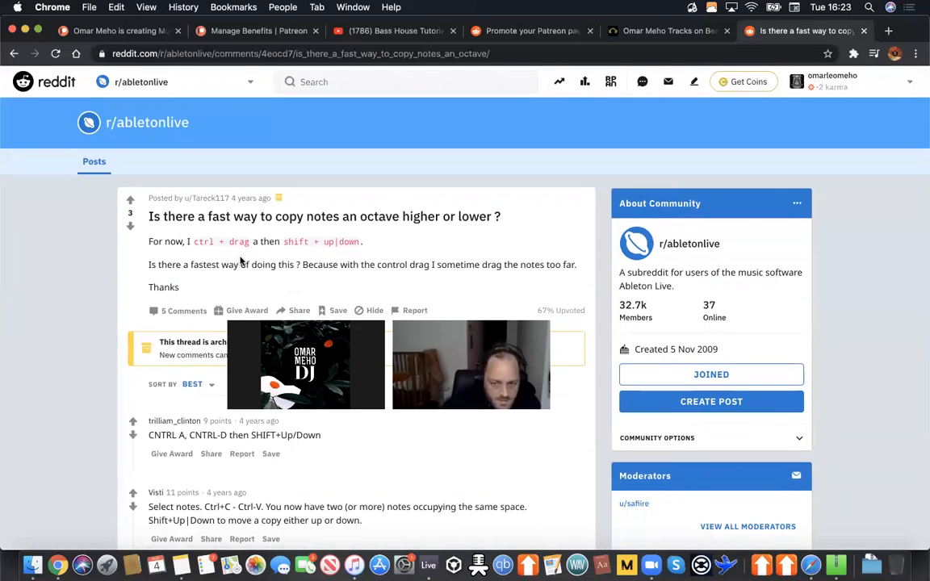
pyautogui.scroll(-1, 240, 260)
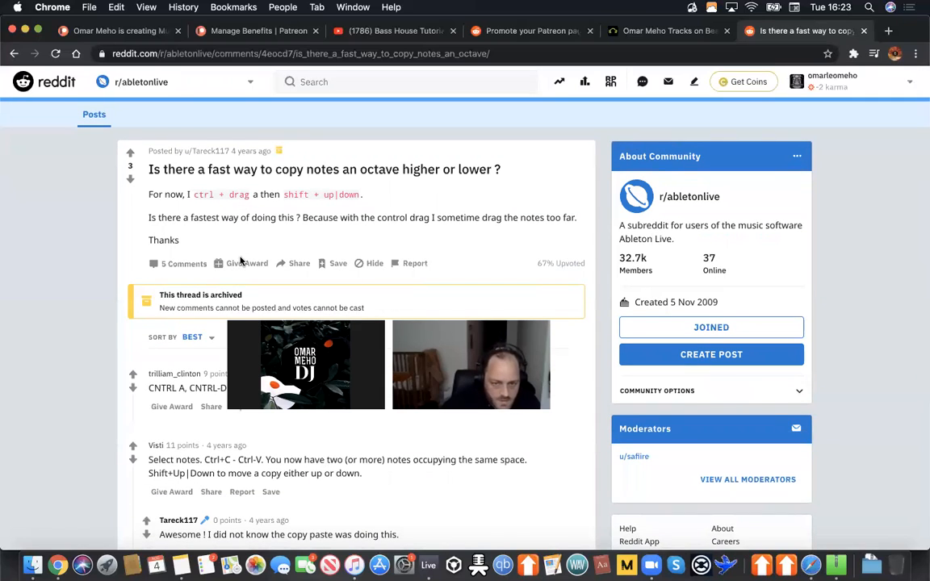
# Step: Return to the Google results and look through the rest of the page for another source on octave shifting
pyautogui.click(15, 56)
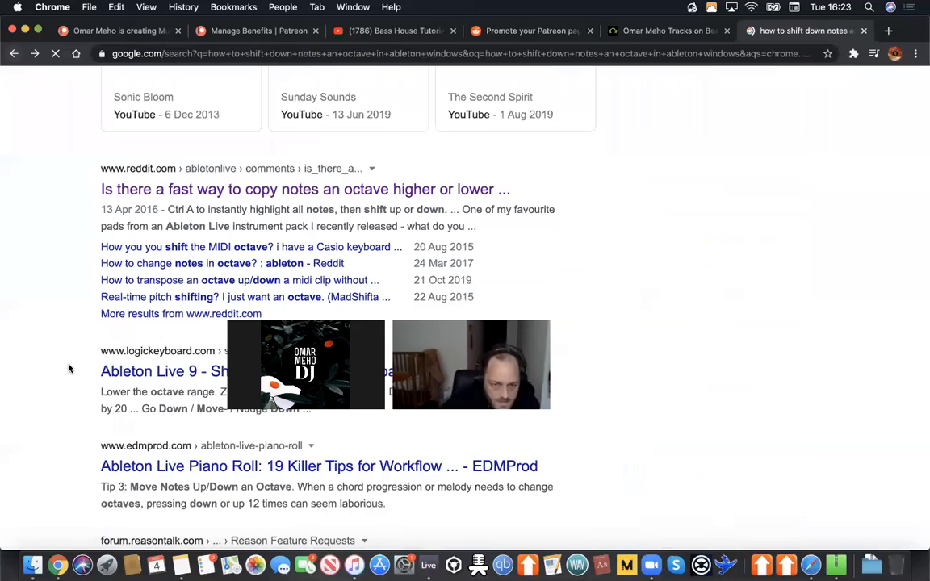
pyautogui.scroll(2, 69, 365)
pyautogui.scroll(-5, 70, 364)
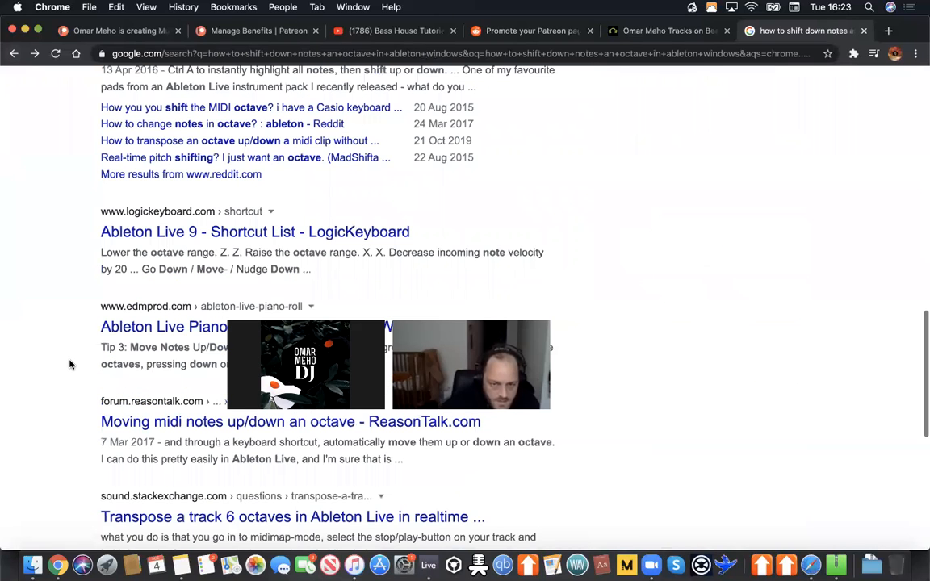
pyautogui.scroll(-6, 70, 364)
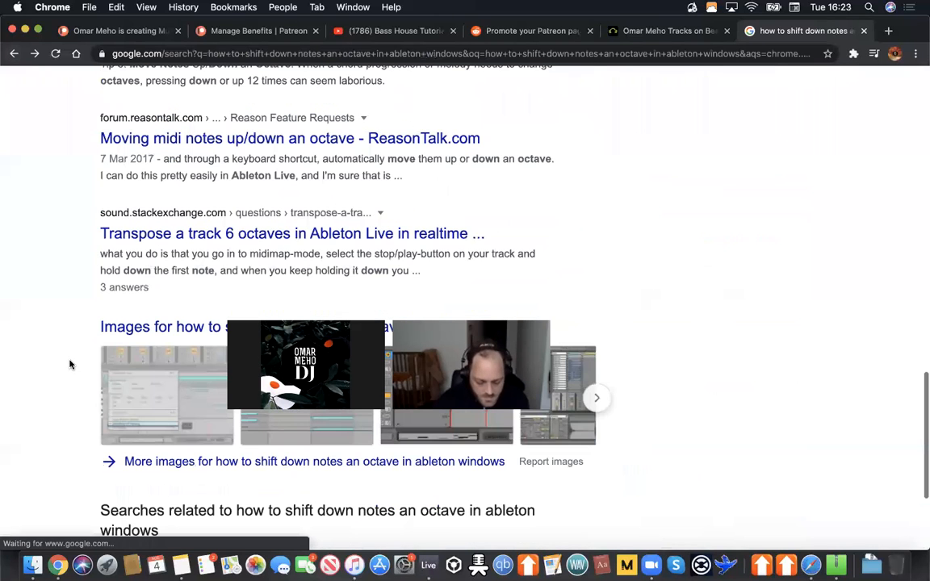
pyautogui.scroll(-5, 70, 365)
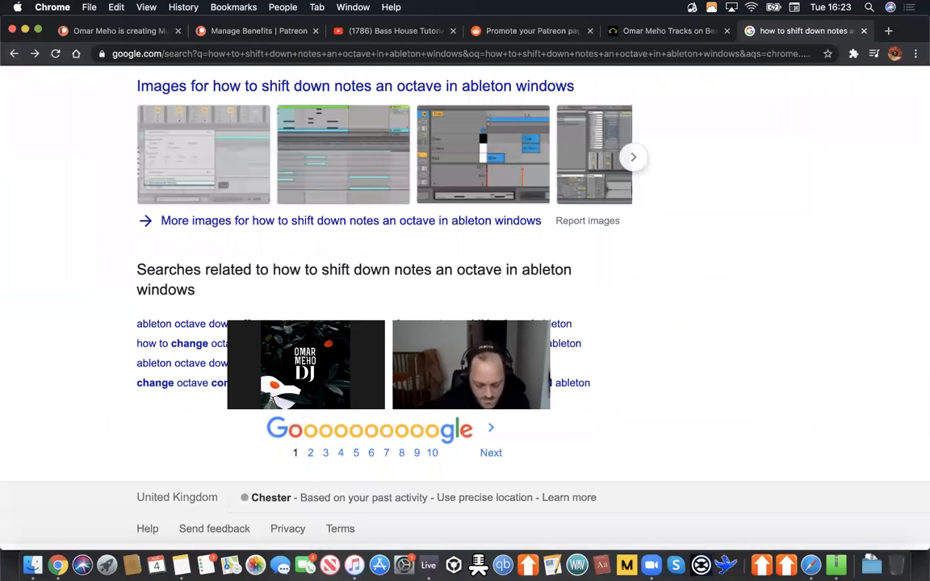
pyautogui.scroll(1, 409, 404)
pyautogui.scroll(15, 409, 403)
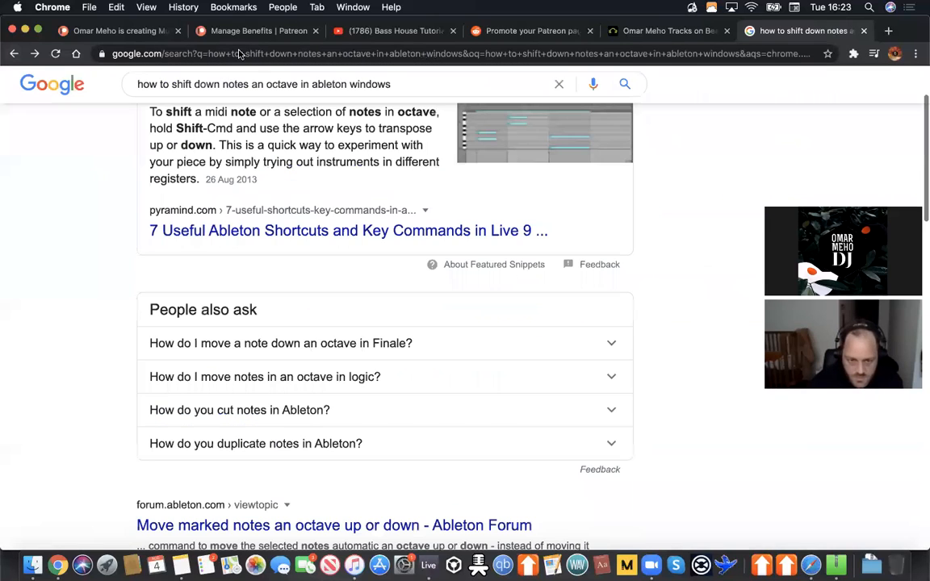
pyautogui.scroll(-1, 270, 139)
pyautogui.scroll(2, 271, 138)
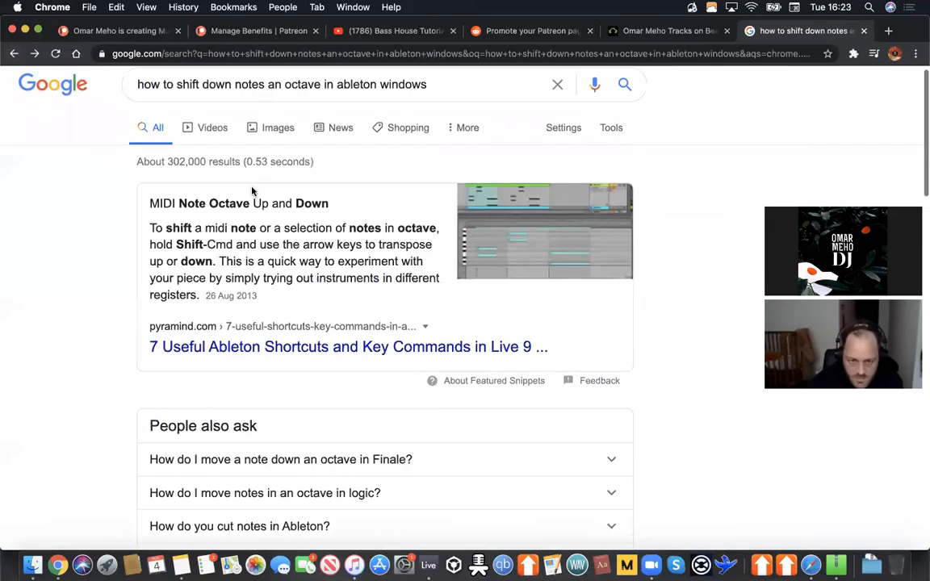
# Step: Refine the search by adding "ableton 10" to the end of the query
pyautogui.click(452, 82)
pyautogui.write('abl')
pyautogui.write('eton 190')
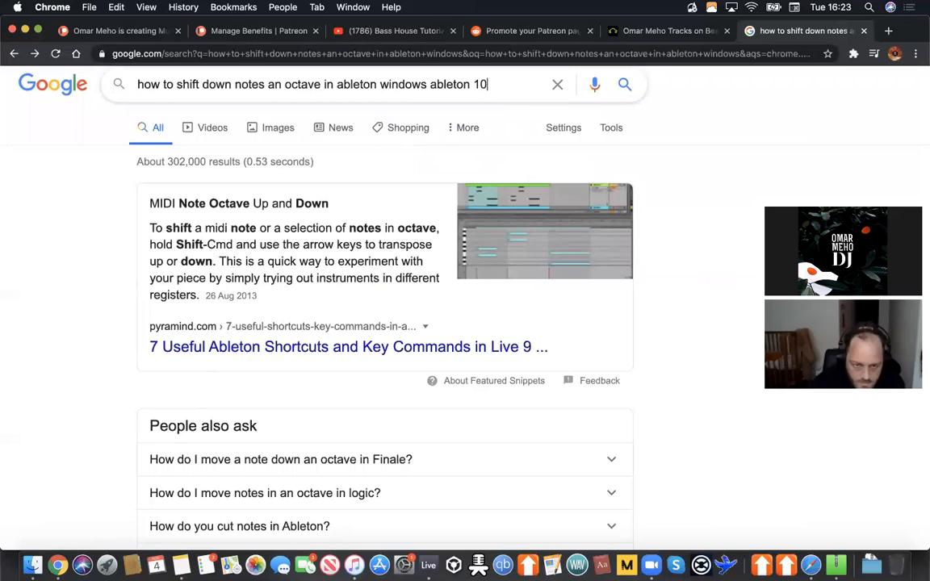
pyautogui.press('Return')
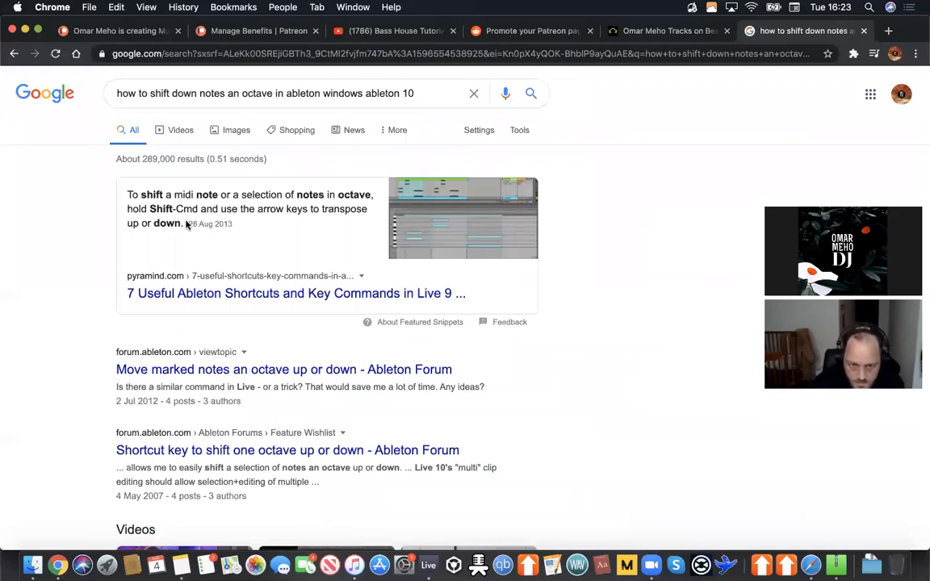
# Step: Examine the refined results, including the forum, Reddit and shortcut-list entries, for the Ableton Live 10 octave transpose shortcut on Windows
pyautogui.scroll(4, 186, 225)
pyautogui.scroll(-4, 186, 225)
pyautogui.scroll(-2, 153, 242)
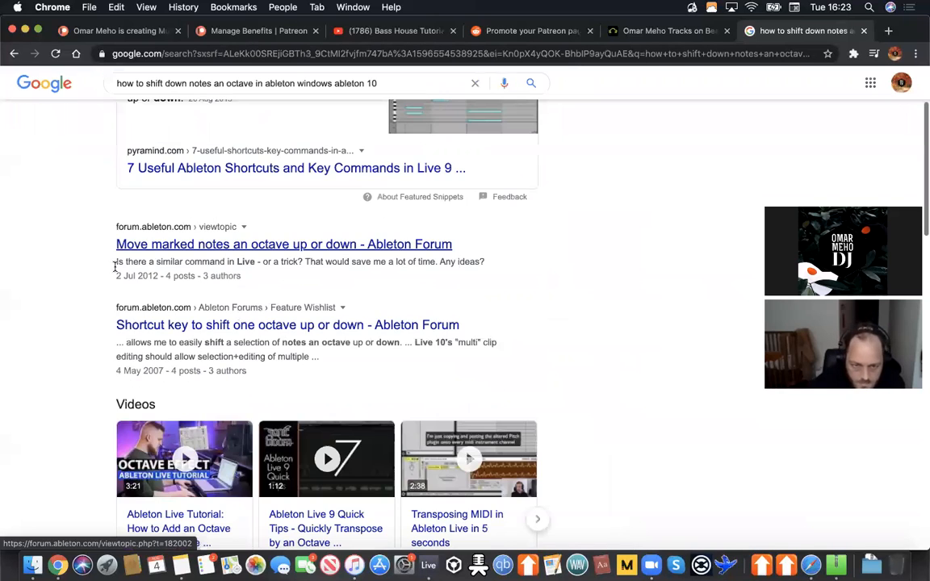
pyautogui.scroll(-3, 79, 287)
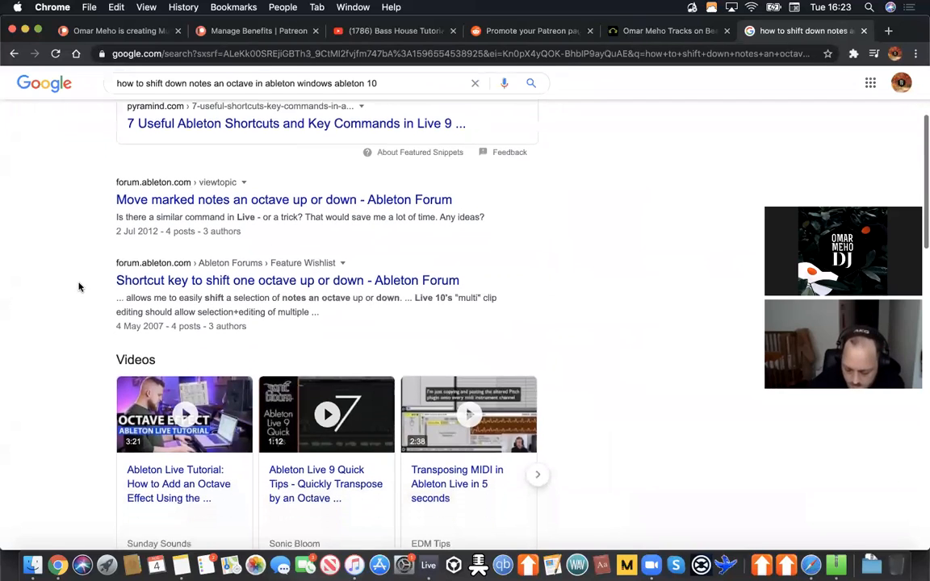
pyautogui.scroll(-1, 79, 287)
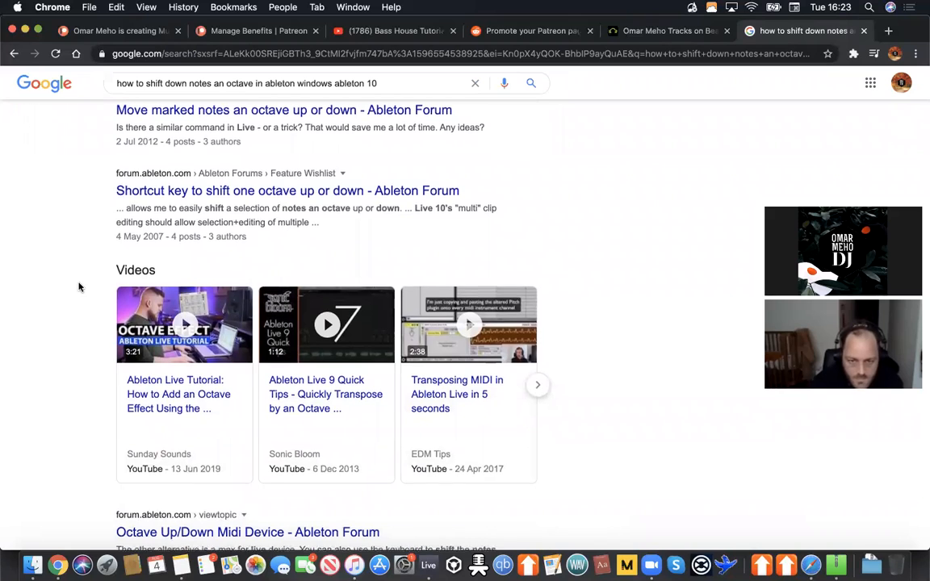
pyautogui.scroll(-5, 79, 287)
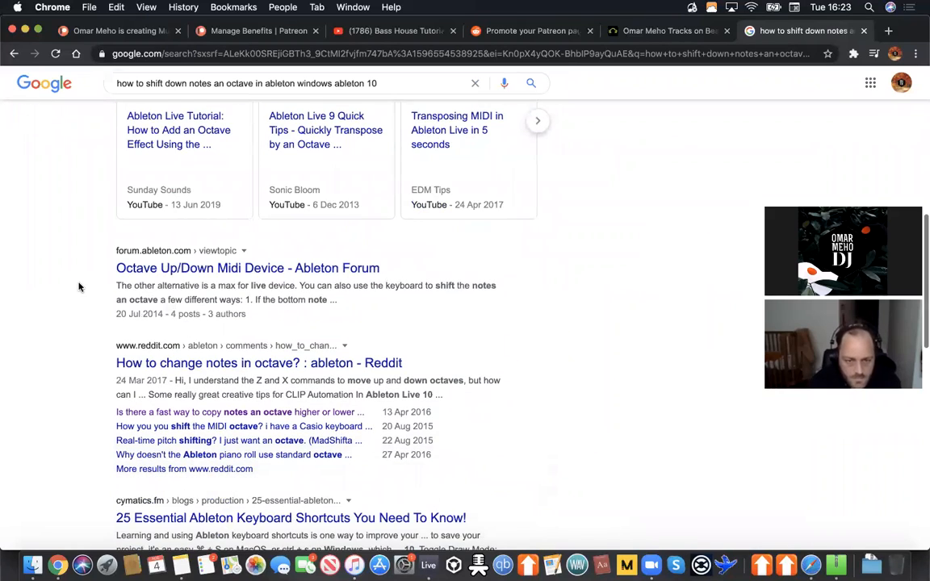
pyautogui.scroll(-2, 79, 286)
pyautogui.scroll(-1, 79, 287)
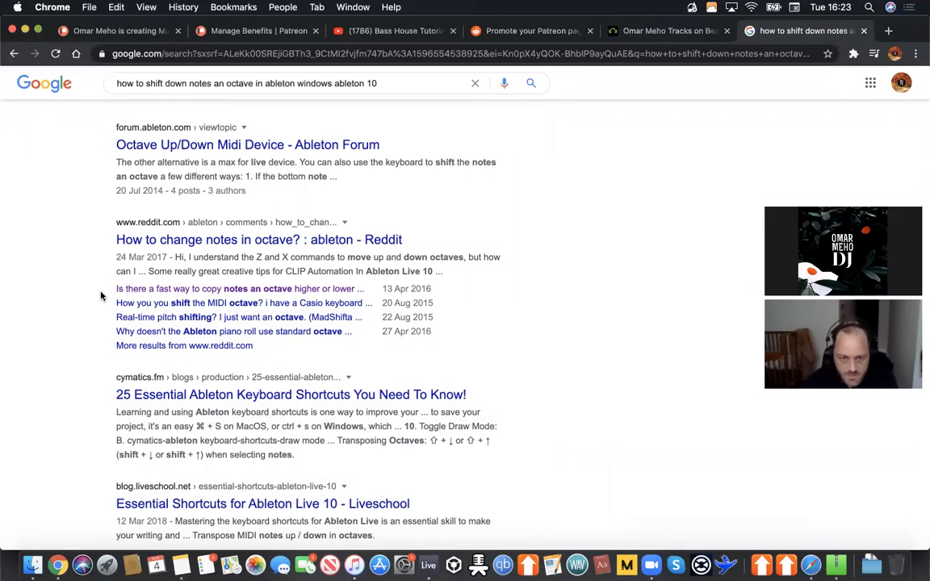
# Step: Read the Cymatics, Liveschool and EDMProd entries and the related searches at the end of the Google results for octave shifting
pyautogui.scroll(-2, 100, 294)
pyautogui.scroll(-1, 100, 296)
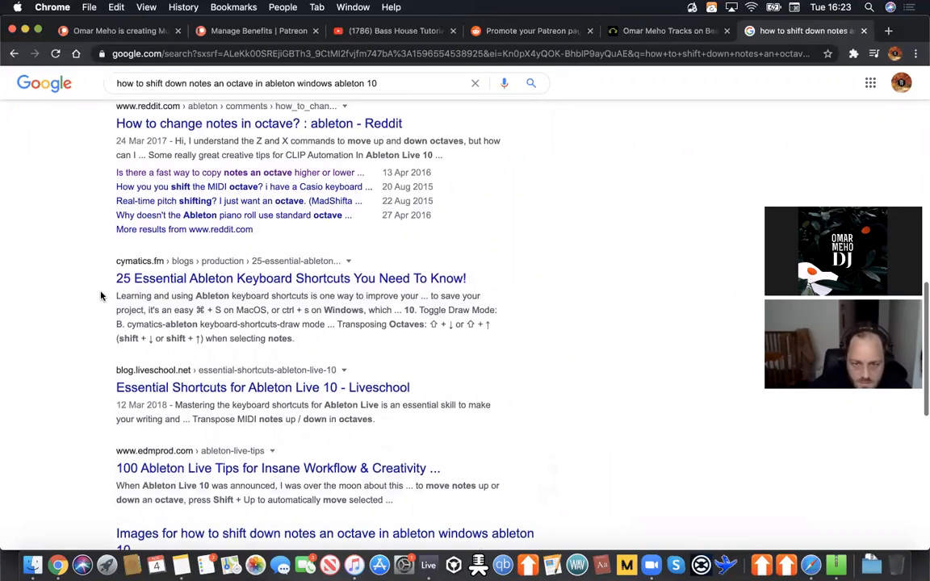
pyautogui.scroll(1, 101, 296)
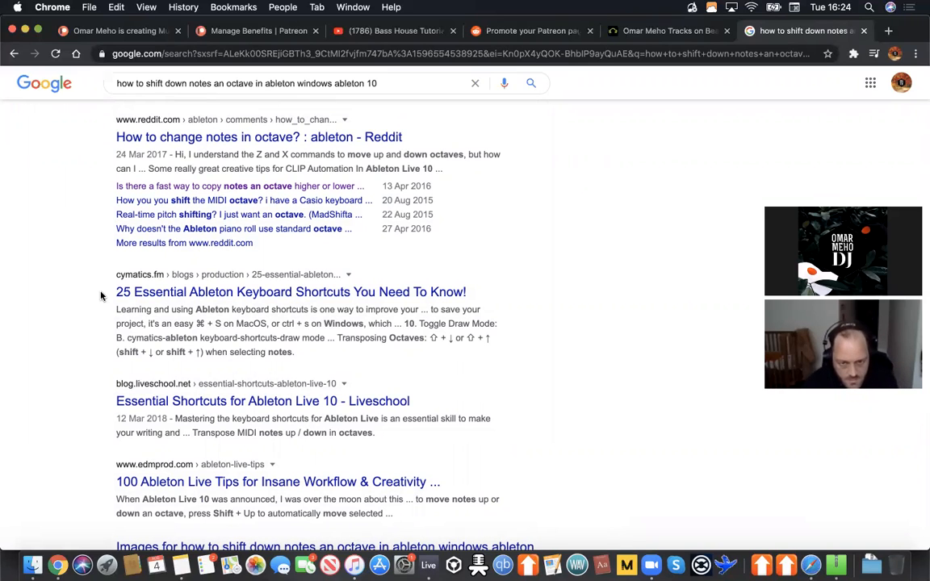
pyautogui.scroll(-2, 101, 296)
pyautogui.scroll(1, 101, 296)
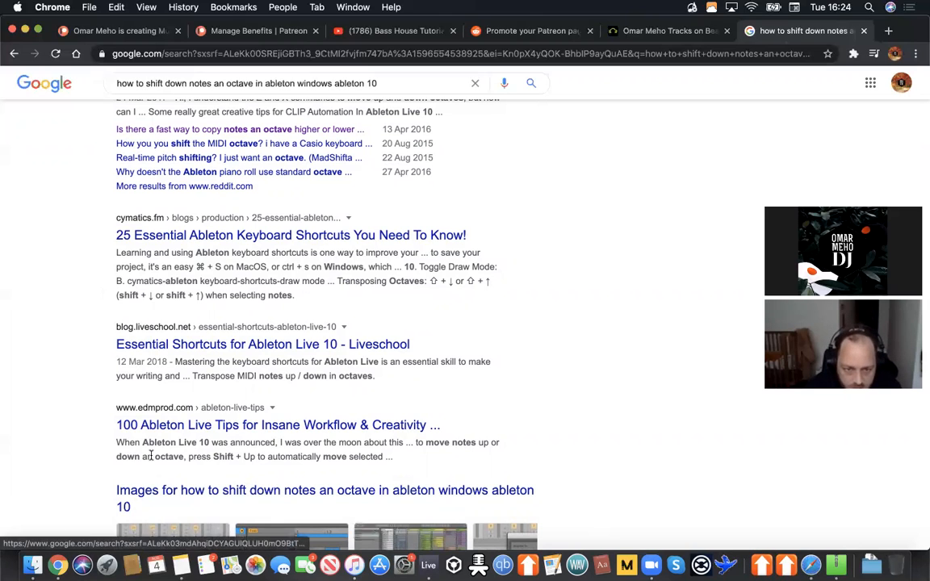
pyautogui.scroll(-5, 90, 434)
pyautogui.scroll(-2, 90, 434)
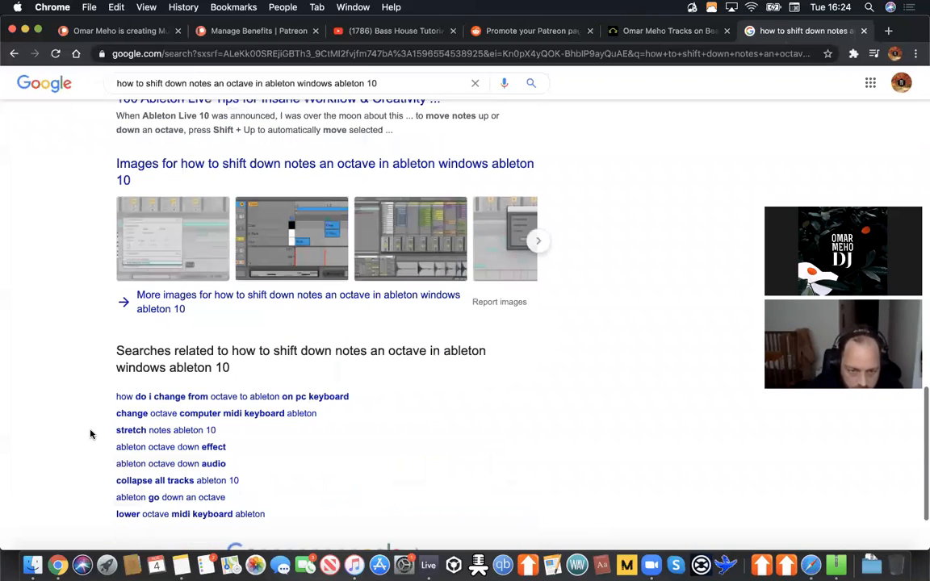
pyautogui.scroll(2, 90, 434)
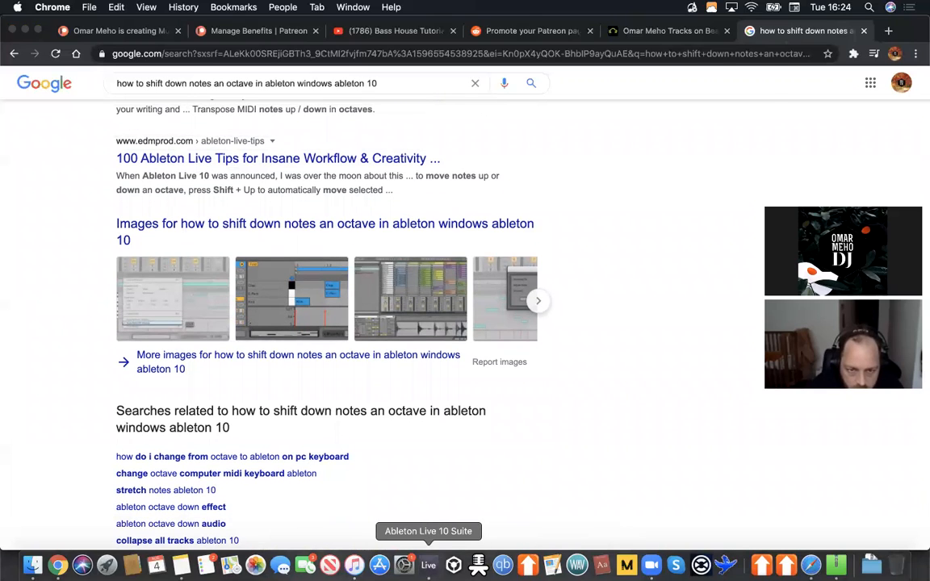
# Step: Switch to Ableton Live, close the bassline clip's note editor and solo the Laser Riser track
pyautogui.click(428, 565)
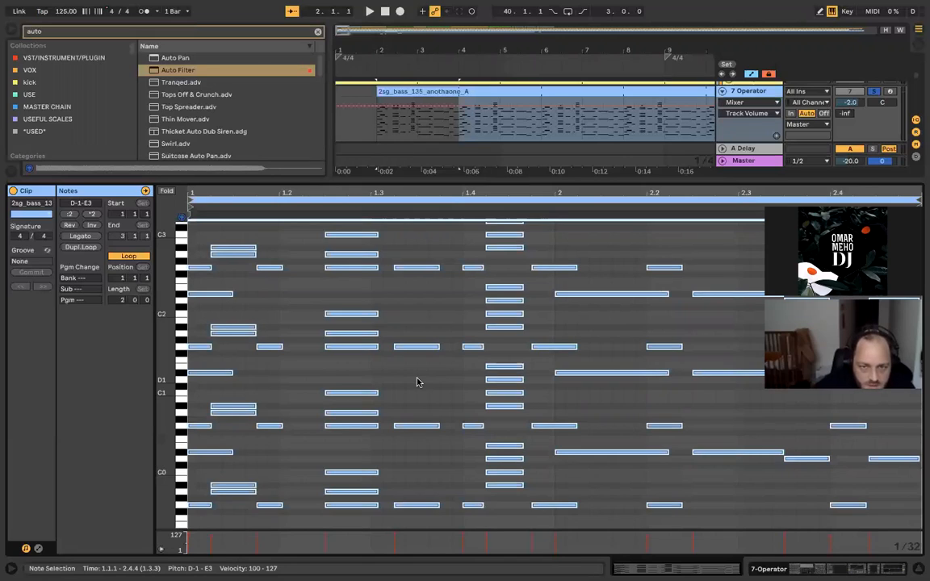
pyautogui.doubleClick(506, 178)
pyautogui.scroll(-1, 524, 205)
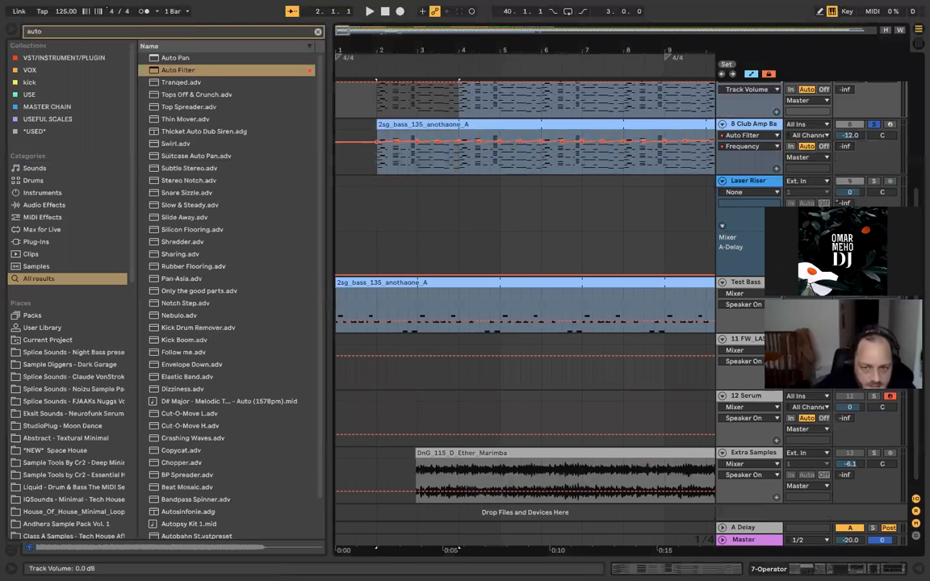
pyautogui.scroll(1, 880, 134)
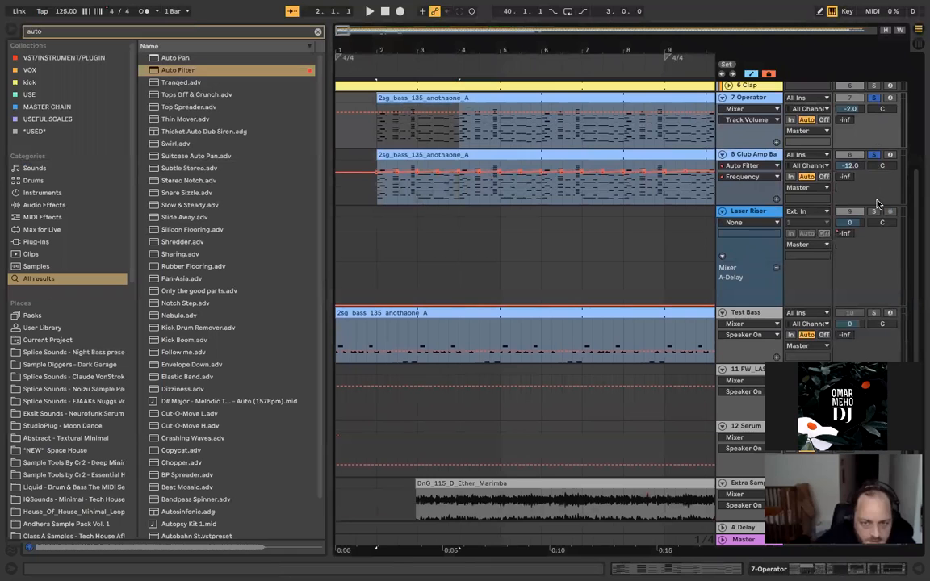
pyautogui.click(873, 208)
# Step: Locate the GTH Kit 07 Fx Up Laser Noizz Loop clip on the Laser Riser track and place the insert marker at bar 33
pyautogui.scroll(-3, 613, 251)
pyautogui.hscroll(4, 613, 250)
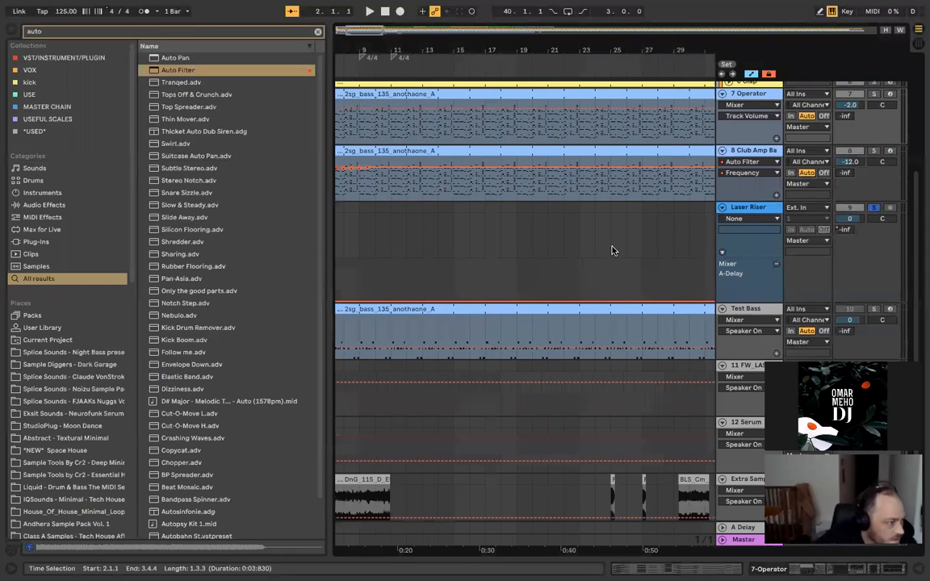
pyautogui.hscroll(5, 429, 261)
pyautogui.hscroll(-3, 468, 253)
pyautogui.scroll(3, 476, 249)
pyautogui.click(495, 240)
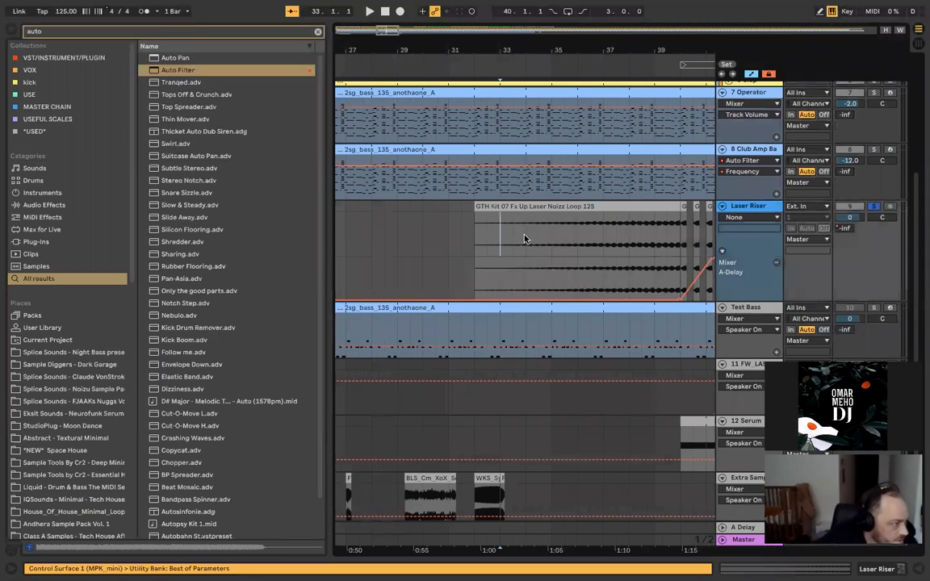
pyautogui.scroll(4, 577, 214)
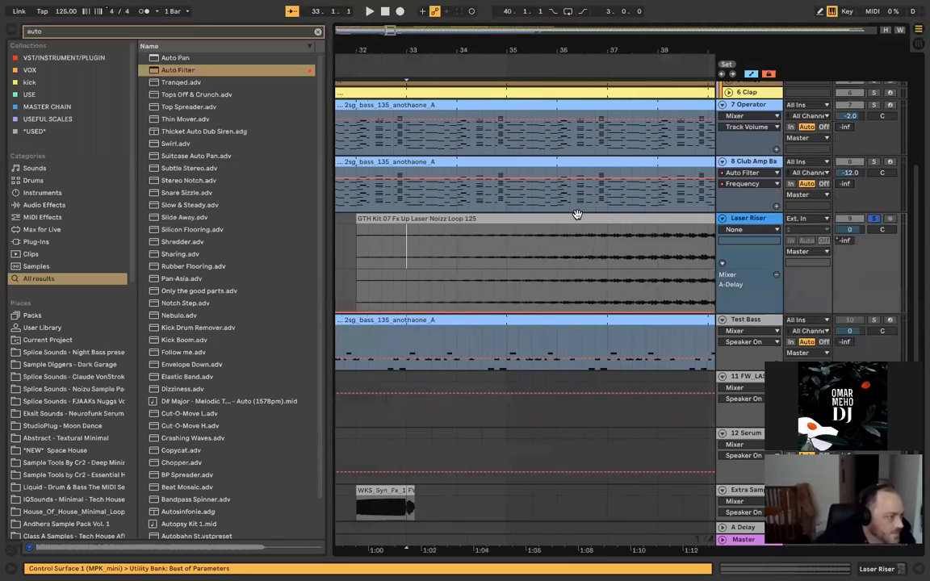
pyautogui.scroll(-3, 576, 214)
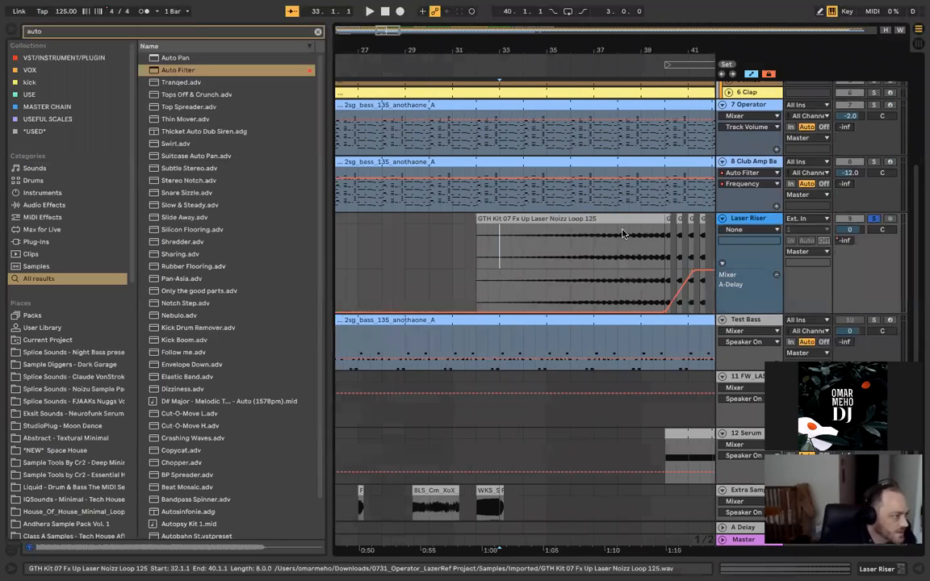
pyautogui.scroll(3, 623, 234)
# Step: Open the Laser Riser track's device chain and examine the riser clip and its chopped repeats between bars 32 and 42
pyautogui.click(744, 221)
pyautogui.doubleClick(744, 220)
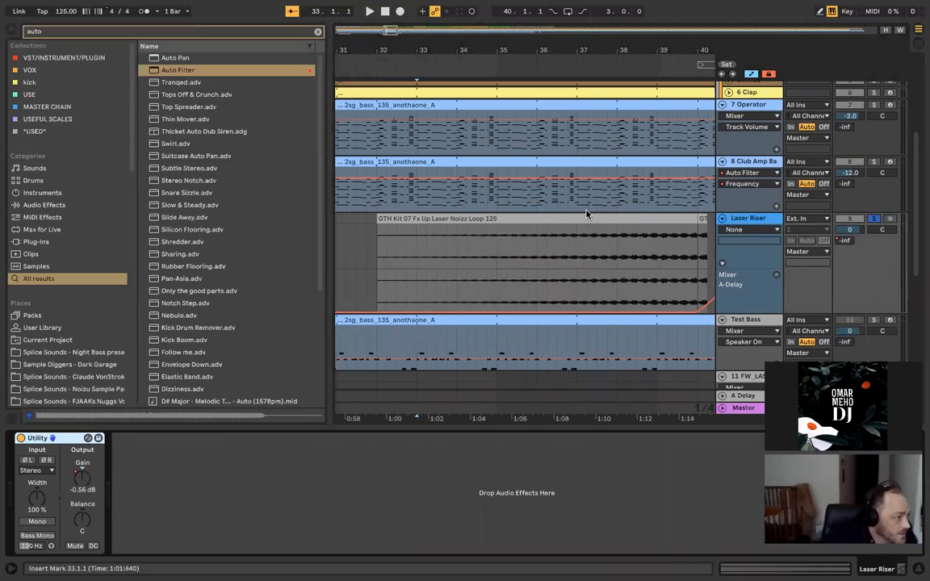
pyautogui.click(586, 216)
pyautogui.scroll(-4, 547, 235)
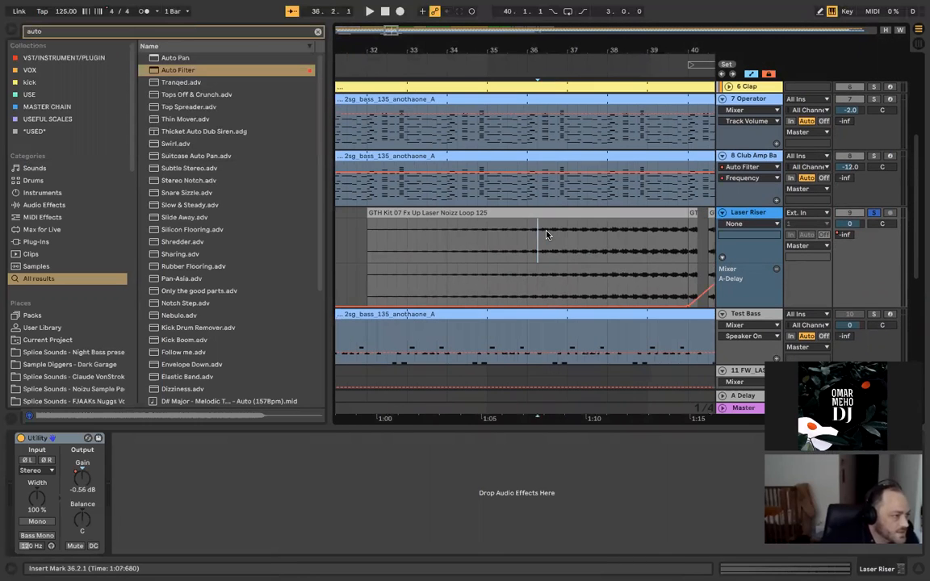
pyautogui.scroll(8, 546, 235)
pyautogui.scroll(-6, 547, 235)
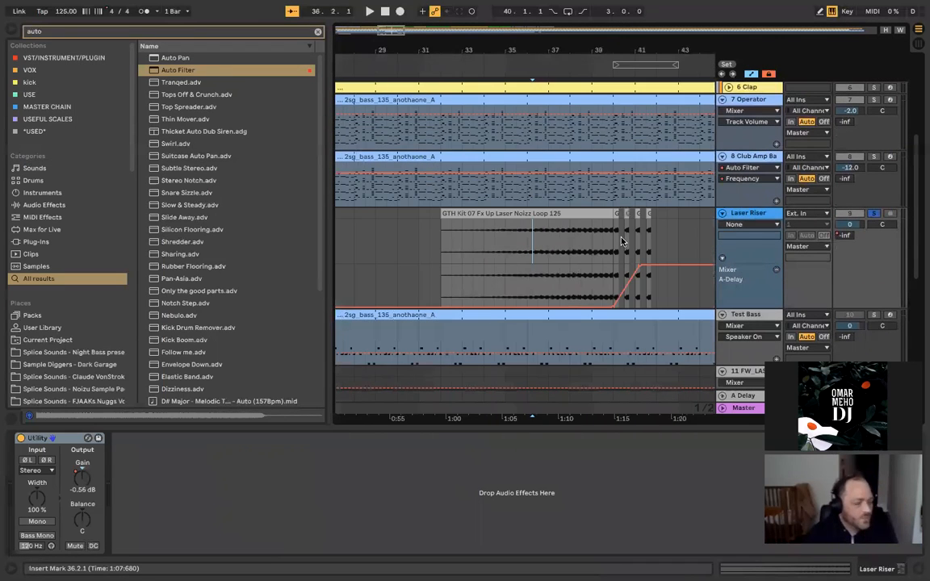
pyautogui.scroll(7, 622, 240)
pyautogui.scroll(-6, 455, 257)
# Step: Display the A-Delay send automation over the riser clips in the Laser Riser track's main lane
pyautogui.rightClick(843, 236)
pyautogui.click(501, 255)
pyautogui.hscroll(-3, 501, 255)
pyautogui.hscroll(-2, 501, 256)
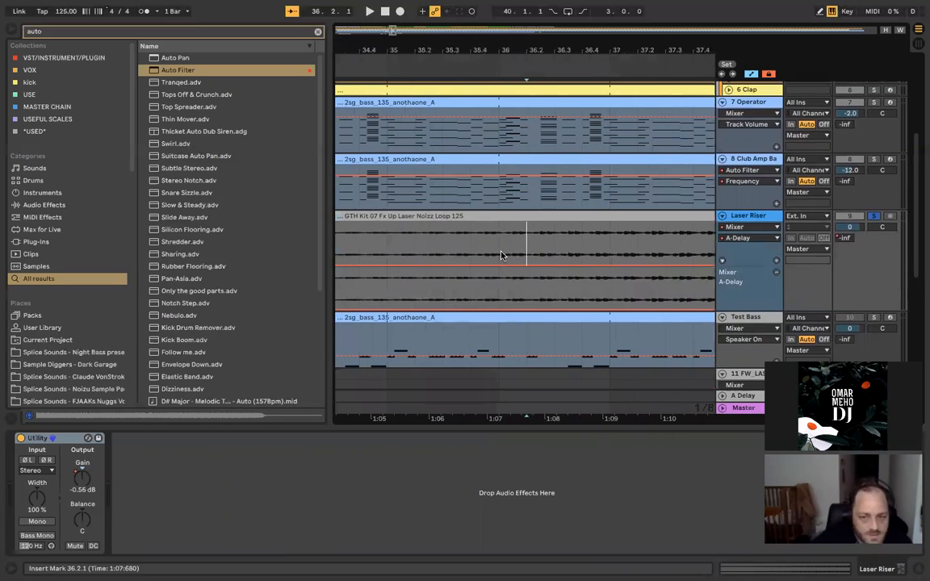
pyautogui.scroll(-2, 501, 255)
pyautogui.scroll(2, 500, 255)
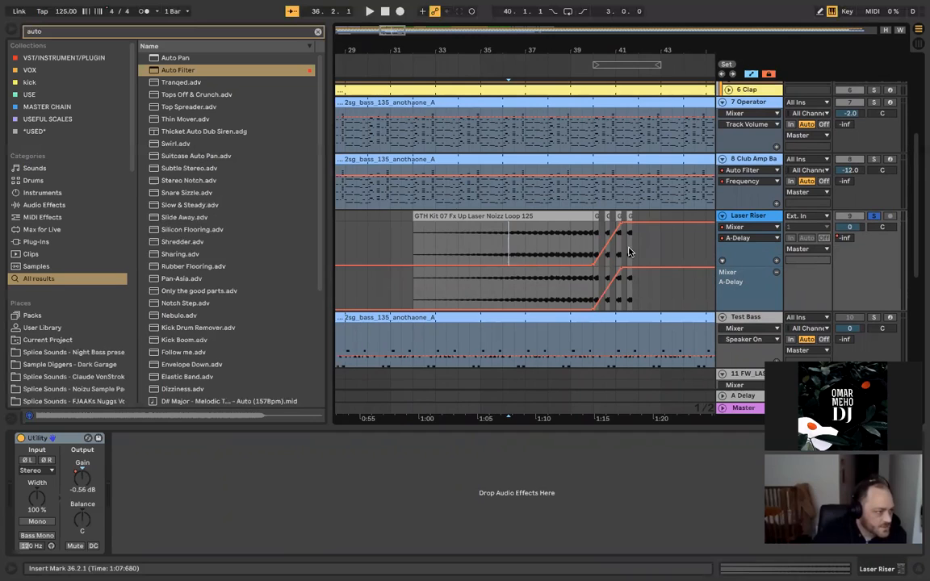
# Step: Select the chopped riser clips from bar 40 to bar 42 and fold away the track's extra automation lane
pyautogui.click(630, 253)
pyautogui.scroll(5, 629, 253)
pyautogui.moveTo(655, 247); pyautogui.dragTo(429, 234)
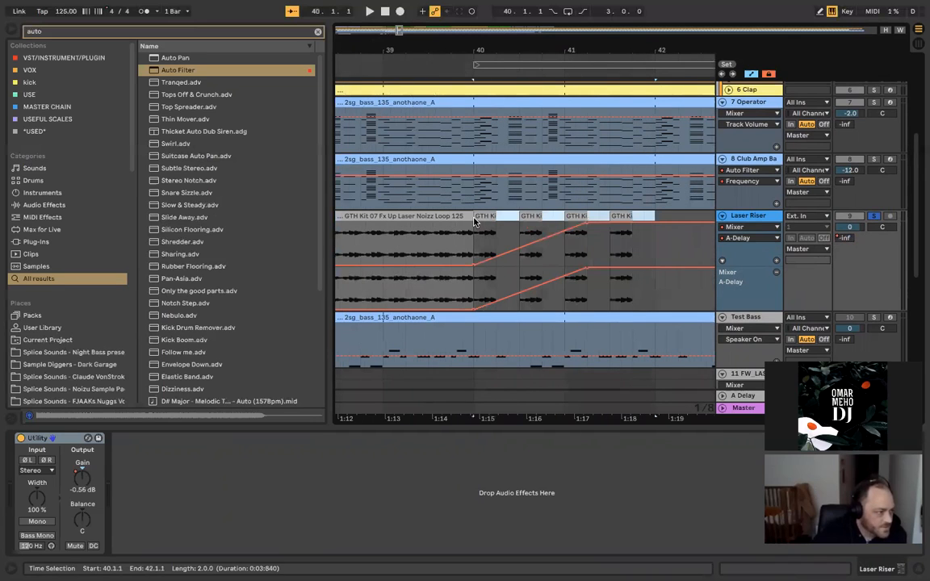
pyautogui.click(723, 262)
pyautogui.moveTo(654, 230); pyautogui.dragTo(470, 218)
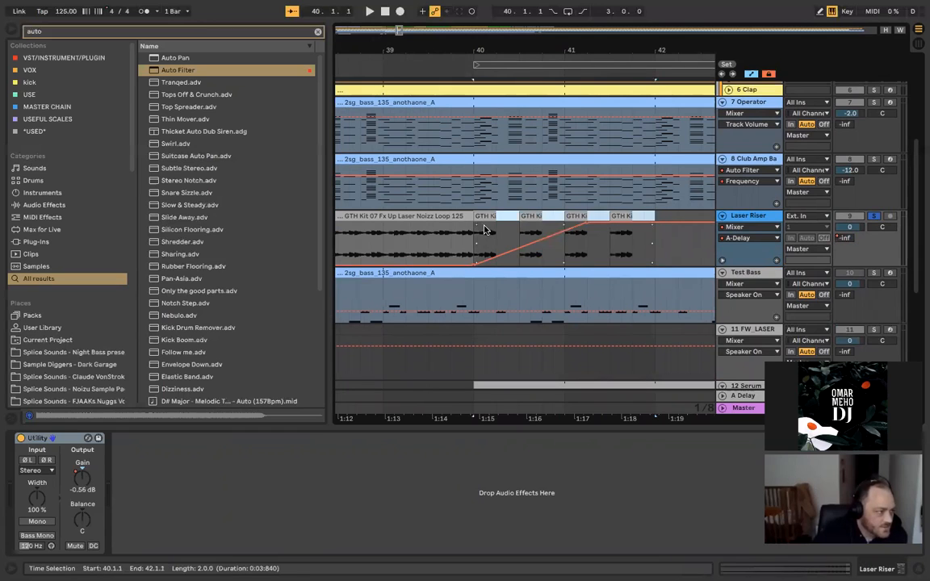
# Step: Examine the A-Delay send ramp across the chopped riser clips, starting at bar 40
pyautogui.click(484, 230)
pyautogui.moveTo(581, 228)
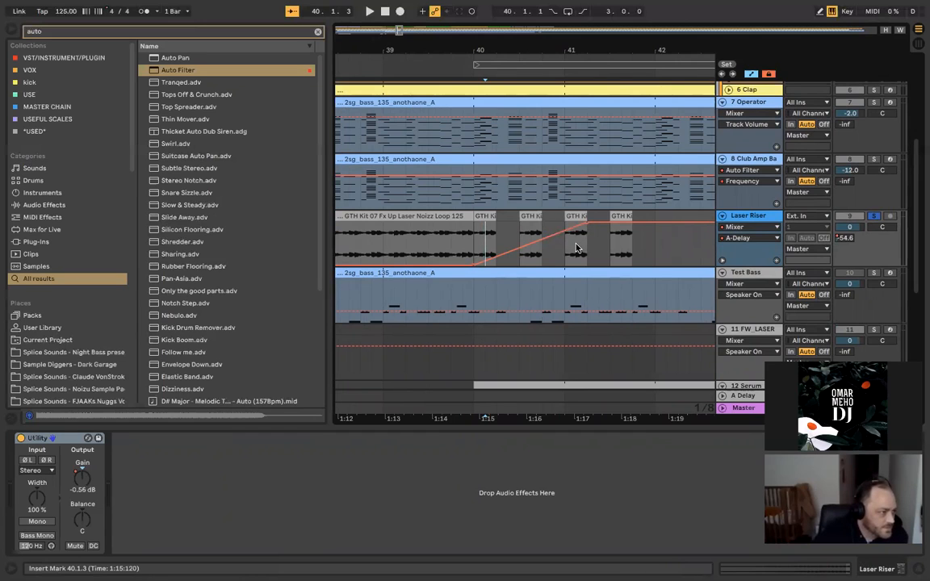
pyautogui.scroll(-3, 576, 249)
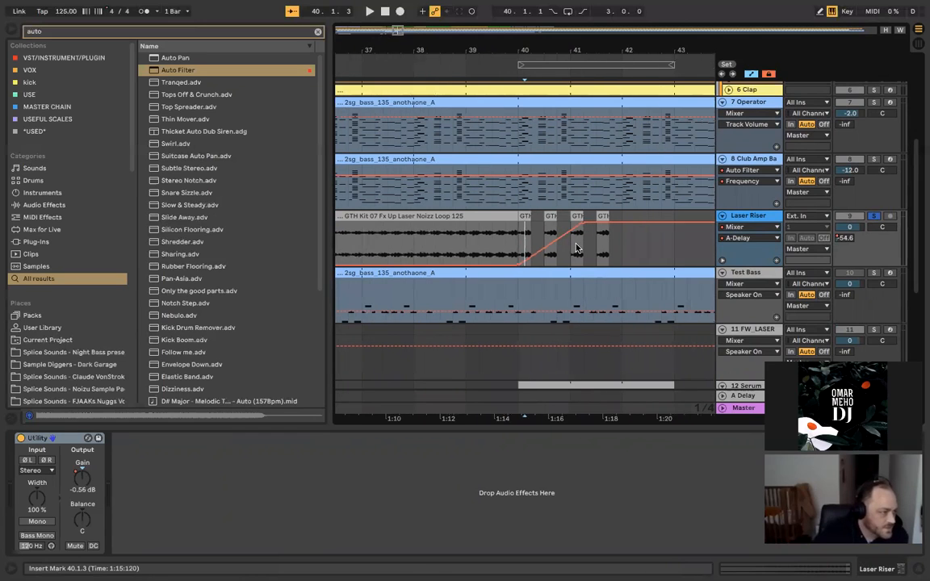
pyautogui.hscroll(-1, 578, 247)
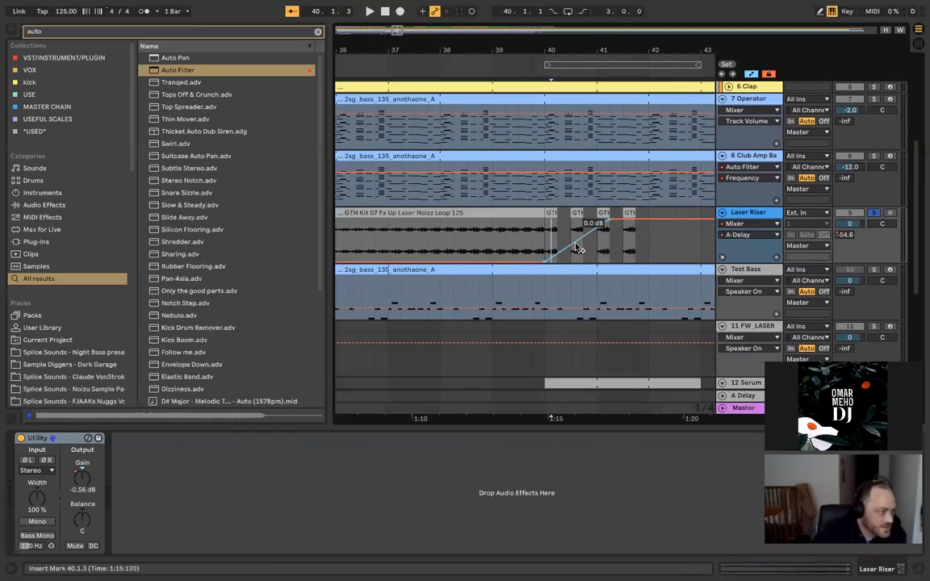
pyautogui.click(537, 223)
pyautogui.hscroll(-1, 536, 223)
pyautogui.scroll(-3, 537, 222)
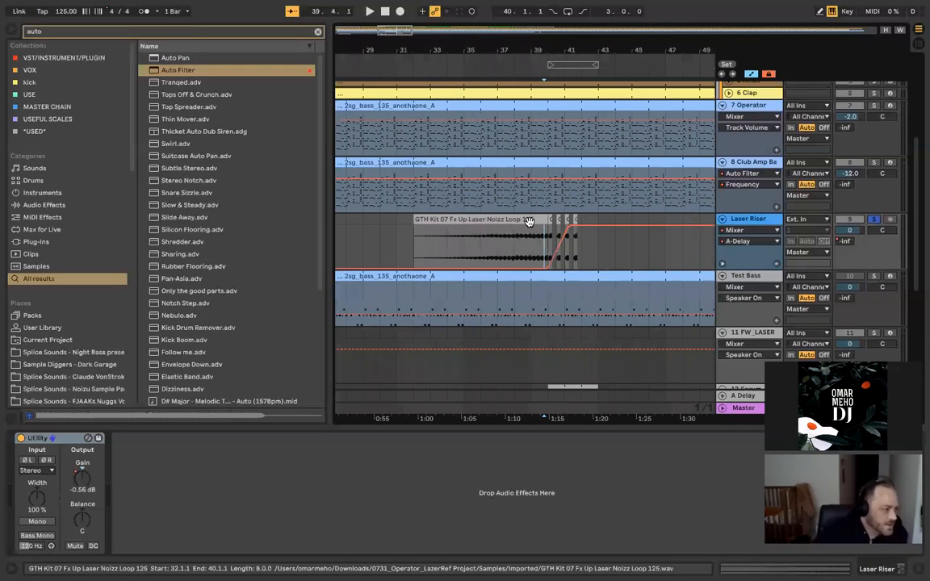
# Step: Play the soloed laser riser from bar 32 through its chopped repeats, and restart playback from bar 32
pyautogui.click(418, 240)
pyautogui.hscroll(-2, 421, 241)
pyautogui.hscroll(2, 686, 242)
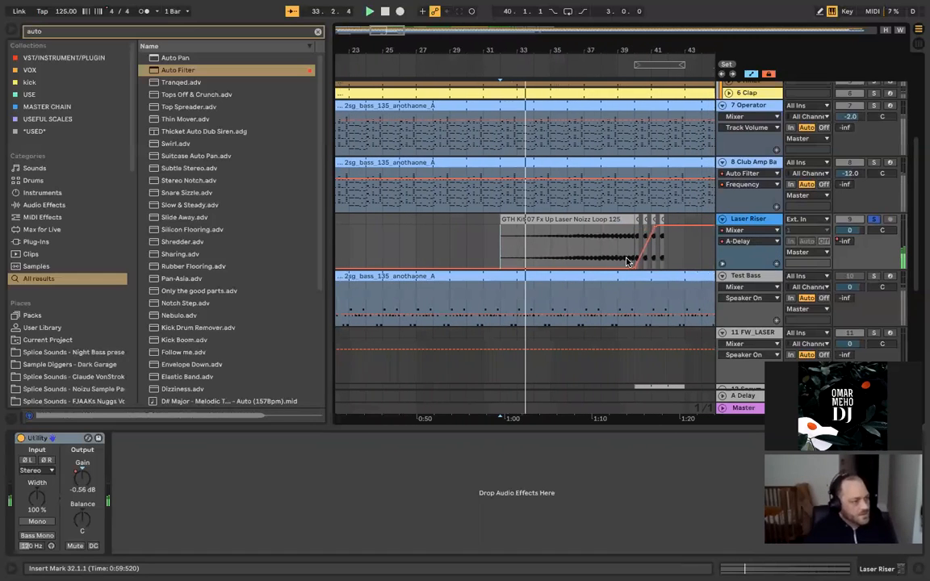
pyautogui.hscroll(2, 622, 255)
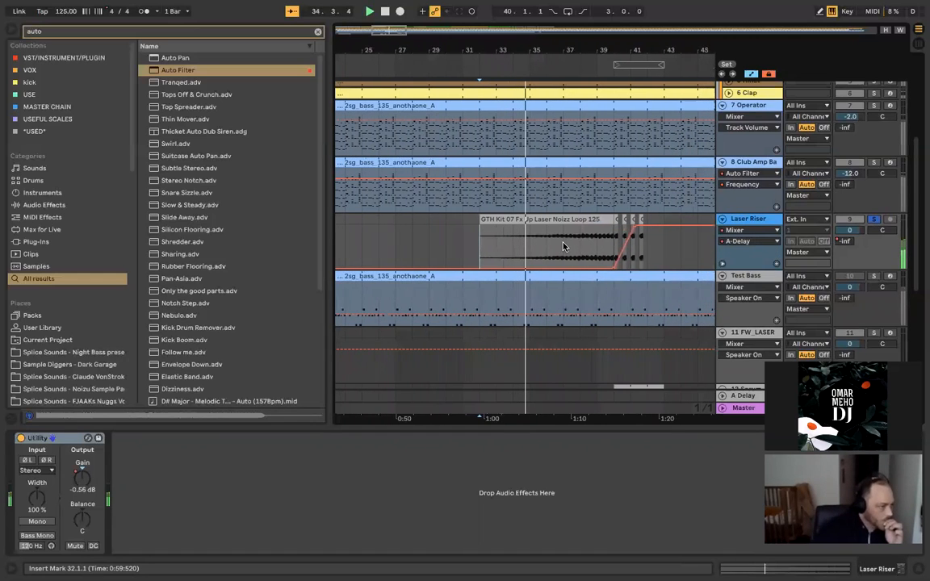
pyautogui.scroll(4, 564, 245)
pyautogui.scroll(-3, 563, 246)
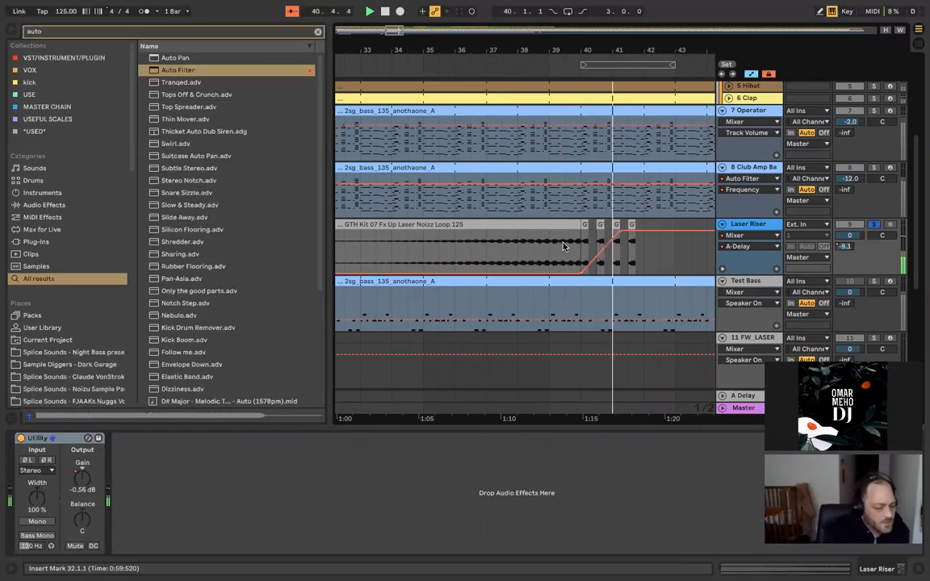
pyautogui.press('space')
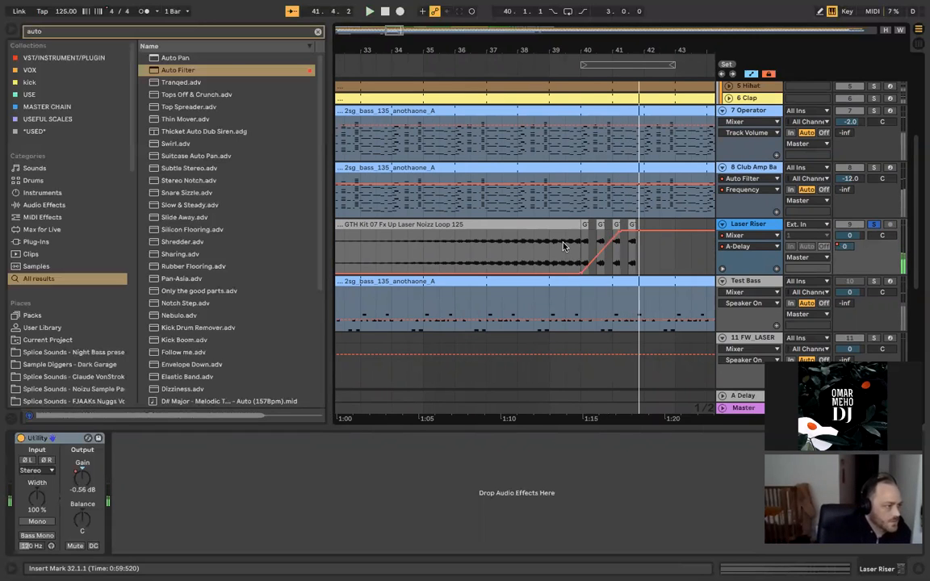
pyautogui.press('space')
# Step: Open the first chopped riser clip at bar 40 in the clip editor, and shrink the editor to show more of the arrangement
pyautogui.hscroll(5, 572, 252)
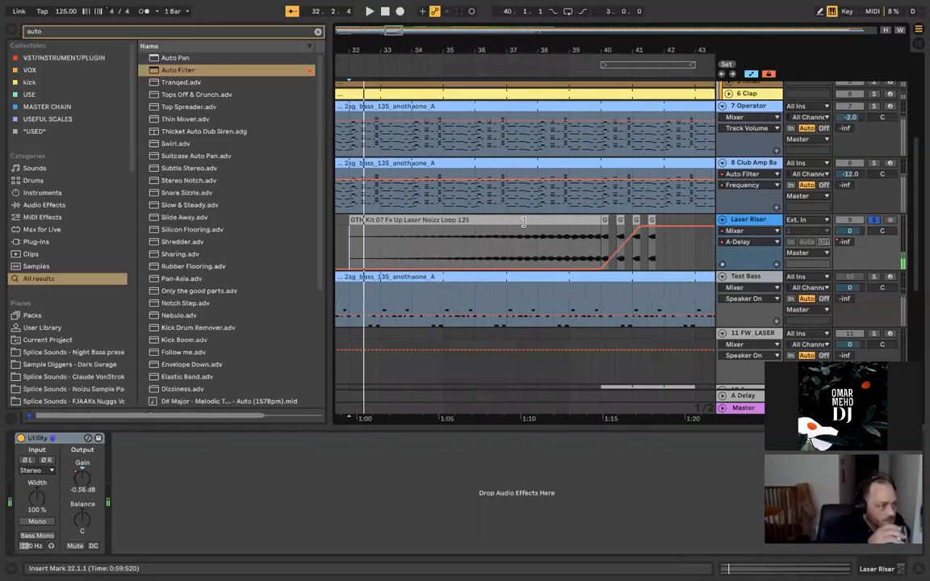
pyautogui.hscroll(2, 523, 221)
pyautogui.click(527, 228)
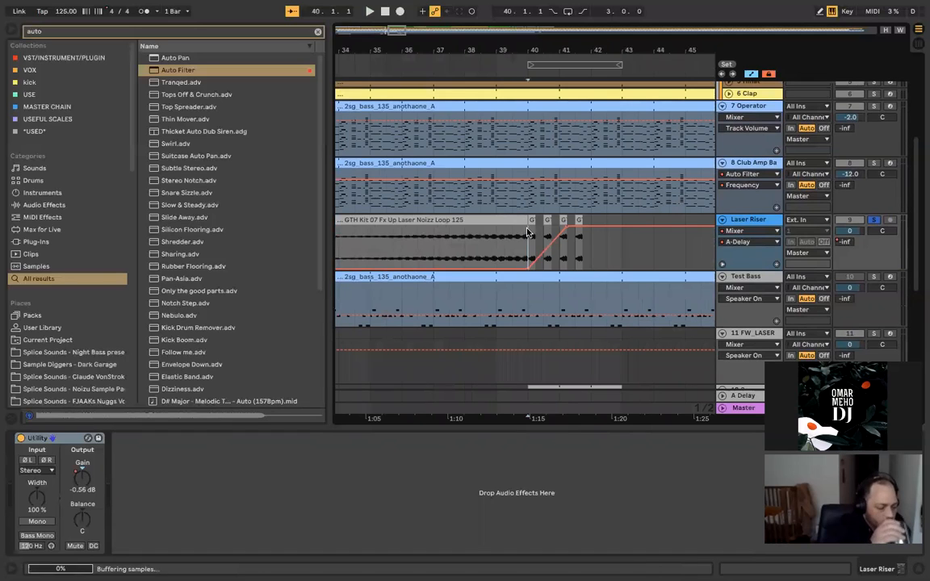
pyautogui.scroll(5, 527, 229)
pyautogui.doubleClick(541, 219)
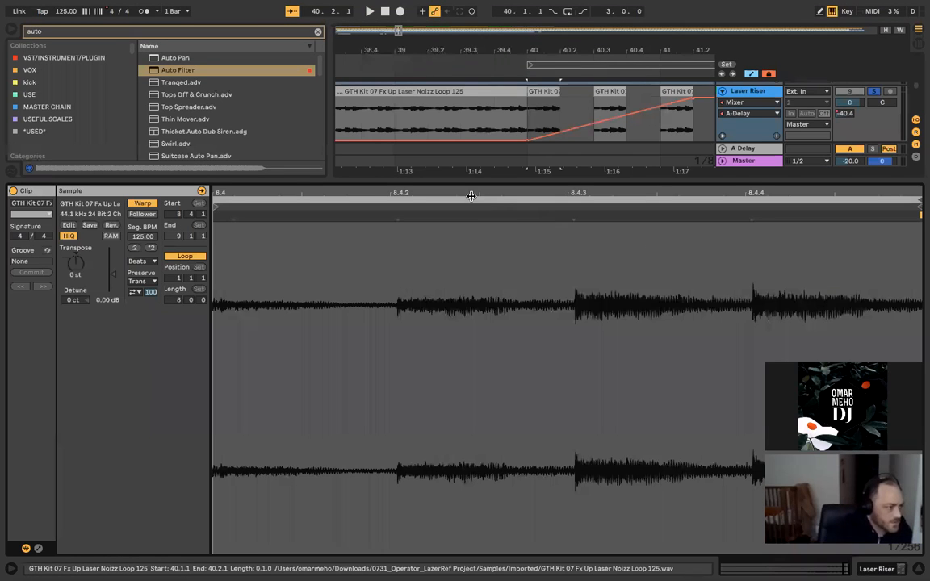
pyautogui.press('alt+super+l')
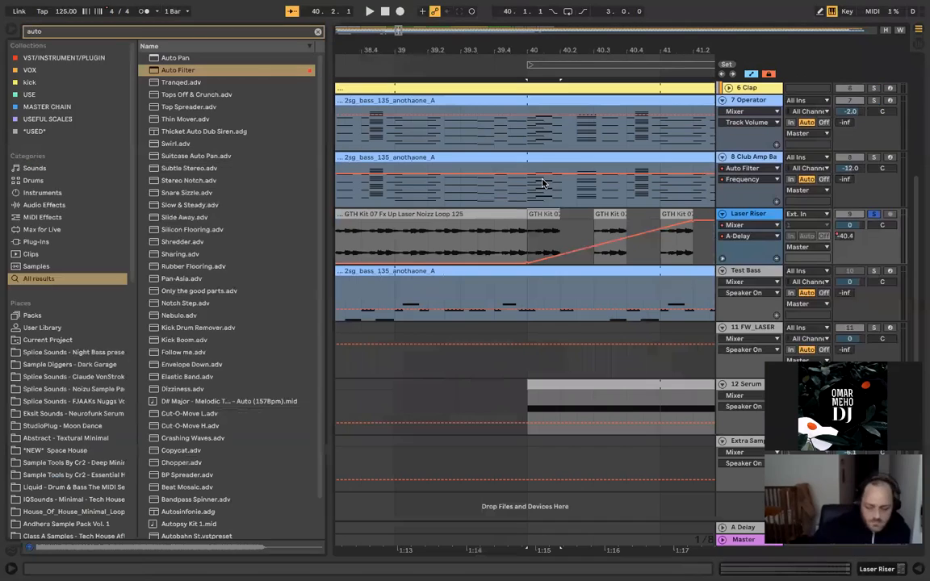
pyautogui.press('alt+super+l')
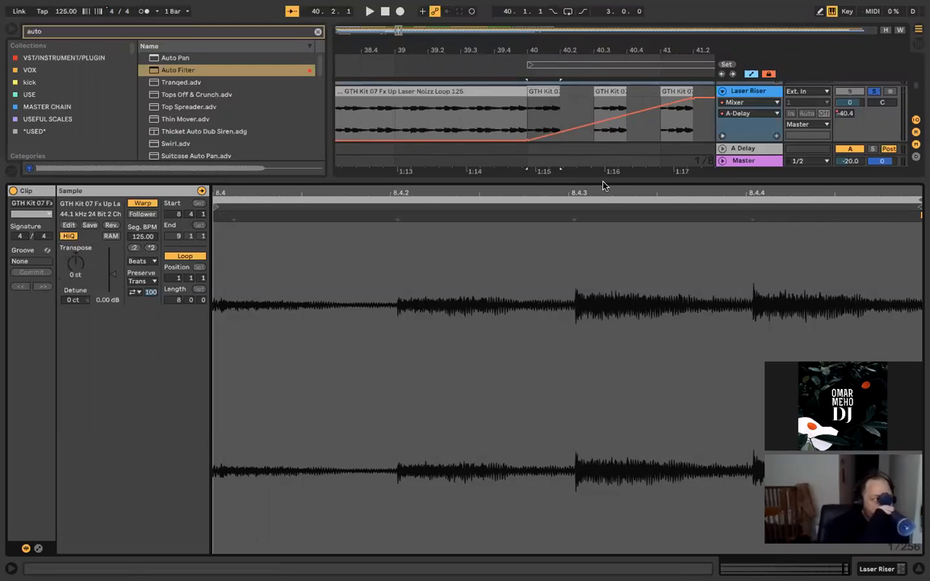
pyautogui.moveTo(602, 185); pyautogui.dragTo(584, 264)
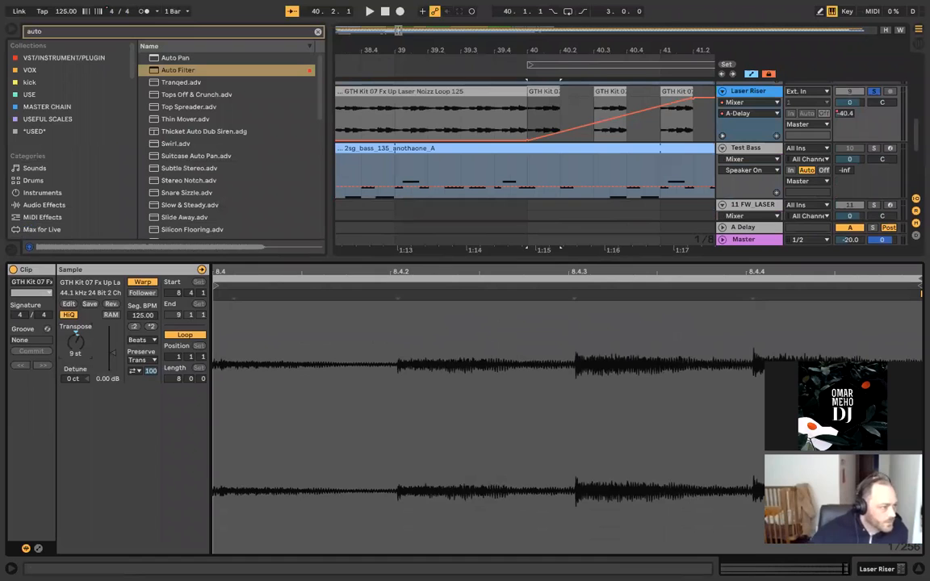
# Step: Audition the first chopped riser clip with its transposition raised, and select the second chop at 40.3
pyautogui.press('space')
pyautogui.press('space')
pyautogui.press('space')
pyautogui.press('space')
pyautogui.press('space')
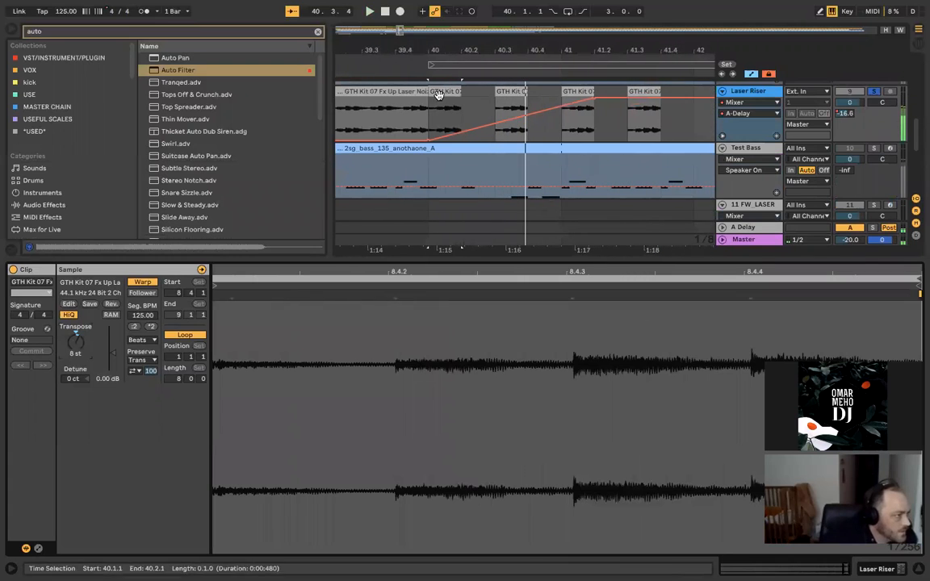
pyautogui.click(510, 90)
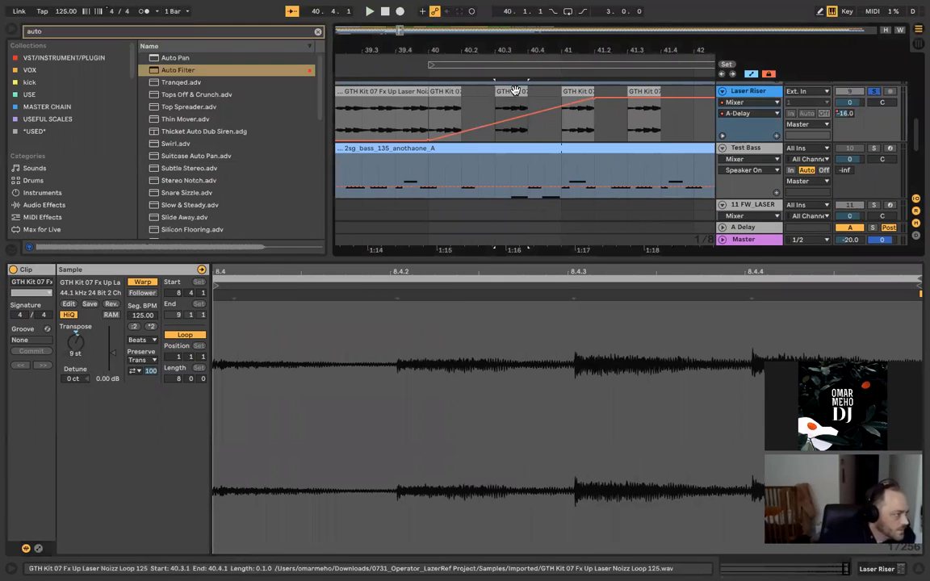
# Step: Check the pitch of the third and fourth riser chops, and set the last chop's transposition to 11 st
pyautogui.click(417, 195)
pyautogui.click(580, 90)
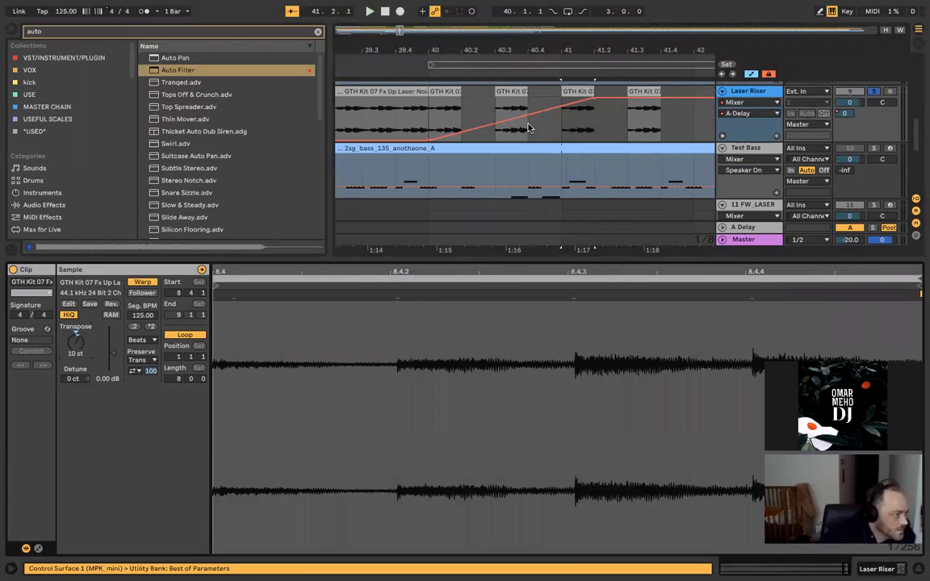
pyautogui.click(651, 91)
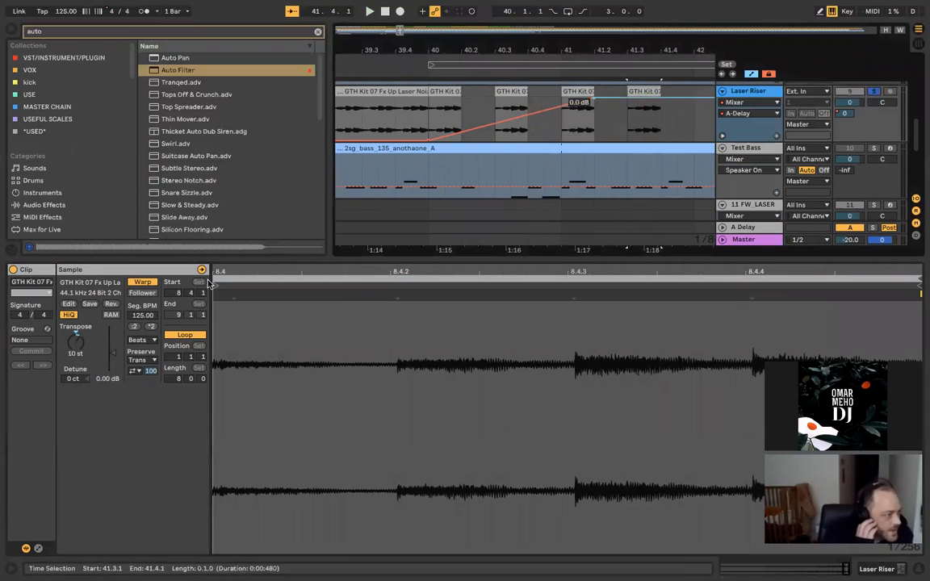
pyautogui.click(74, 343)
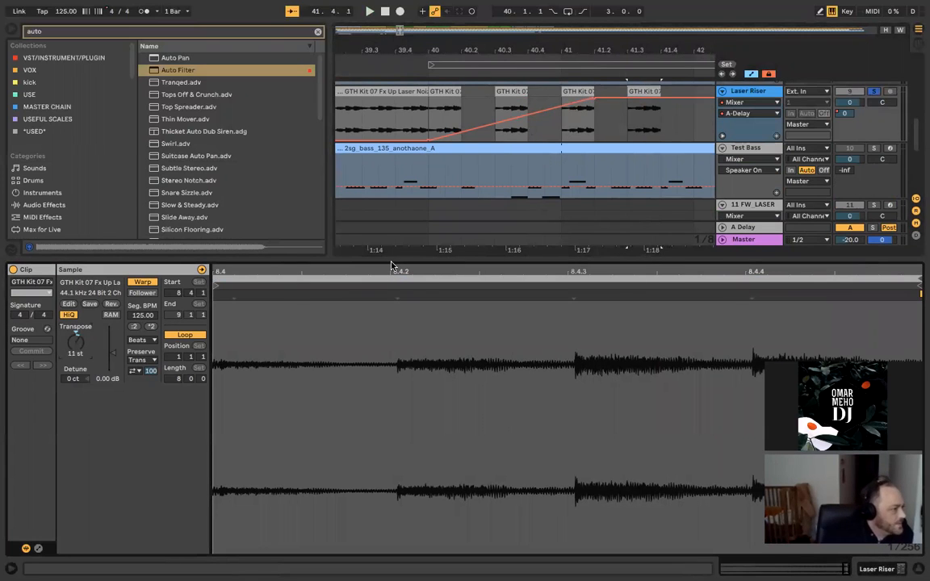
# Step: Collapse the clip editor, show the Laser Riser track's devices, and play the riser from about bar 38 through its chops
pyautogui.moveTo(397, 262); pyautogui.dragTo(397, 557)
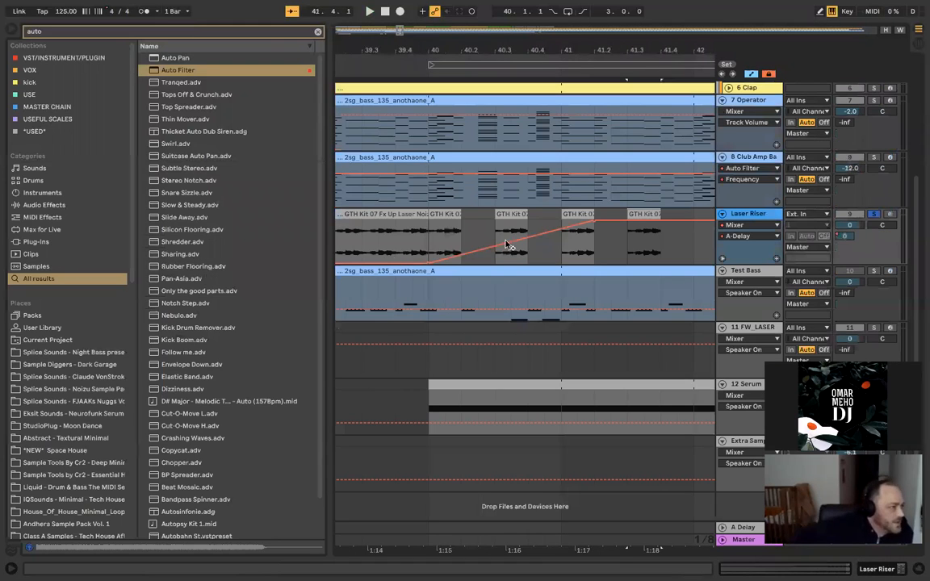
pyautogui.doubleClick(734, 217)
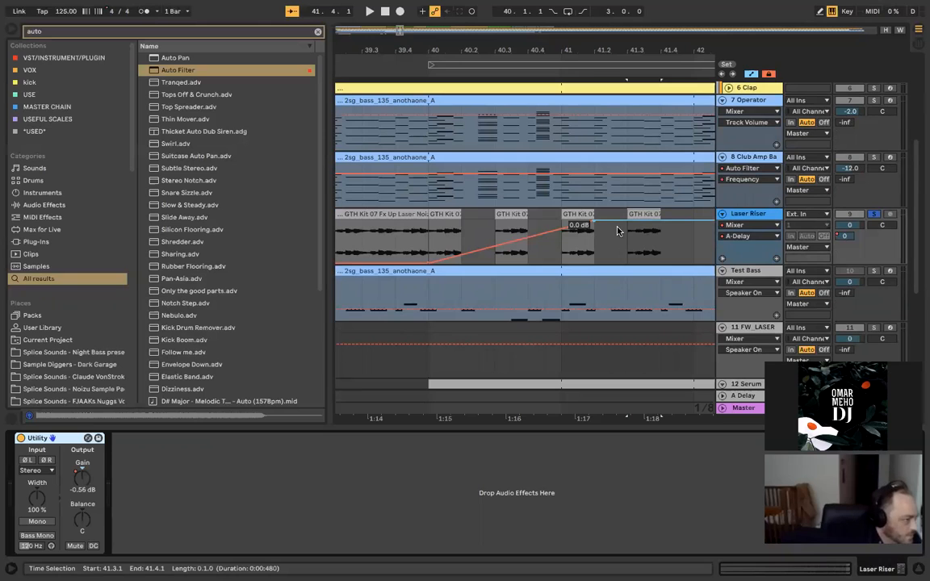
pyautogui.scroll(-4, 645, 242)
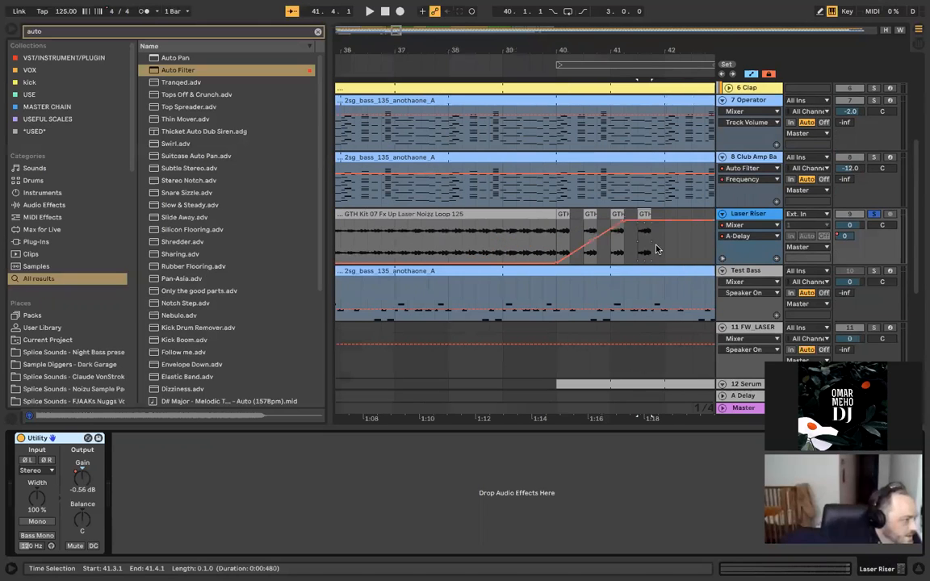
pyautogui.hscroll(-3, 555, 49)
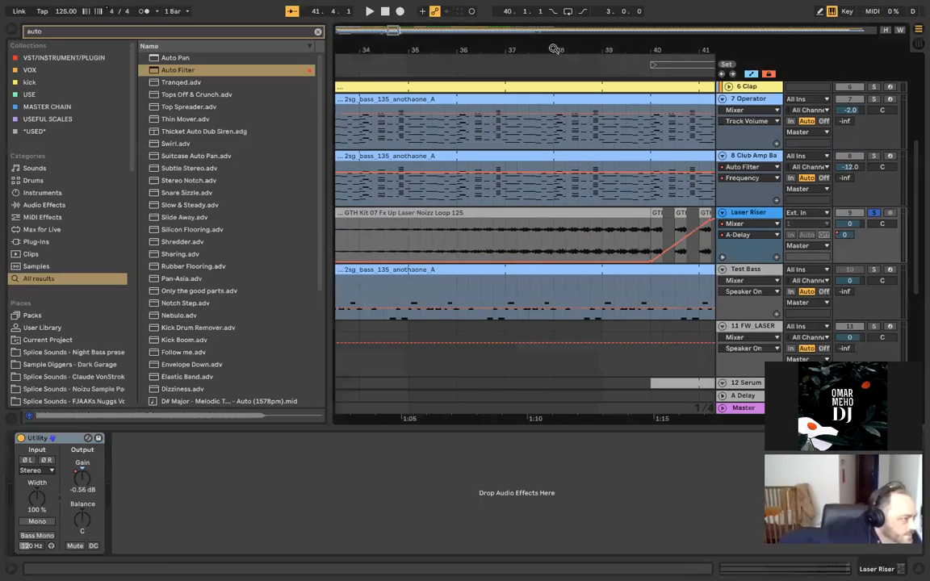
pyautogui.scroll(4, 530, 122)
pyautogui.press('space')
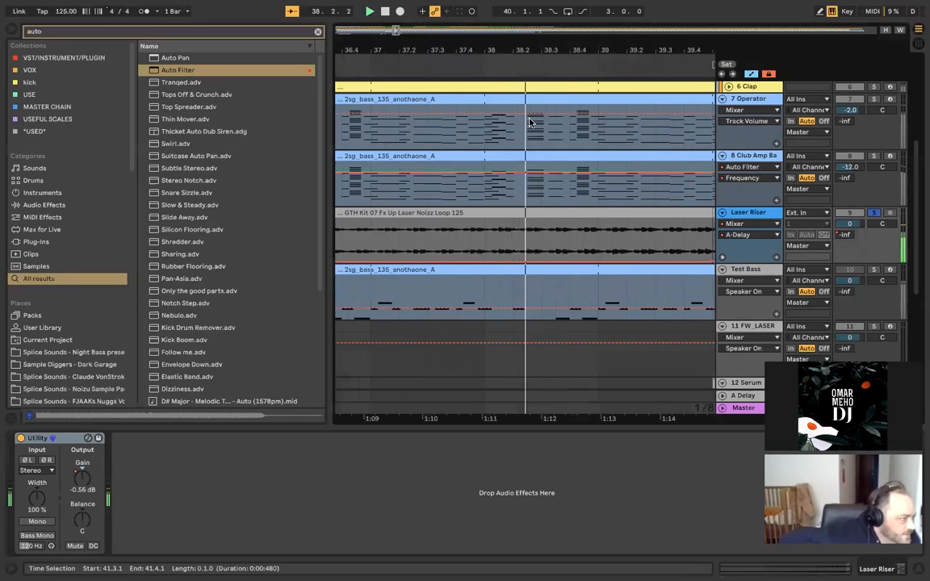
pyautogui.scroll(-3, 529, 122)
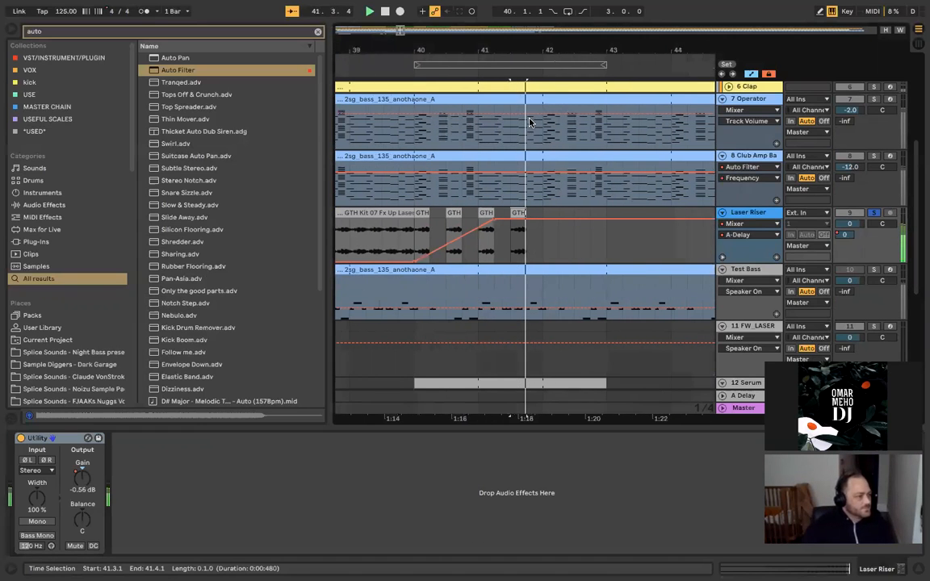
# Step: Unfold and solo the Reference track, and play it from around bar 41 into the big drop section
pyautogui.scroll(-2, 528, 233)
pyautogui.scroll(-5, 528, 230)
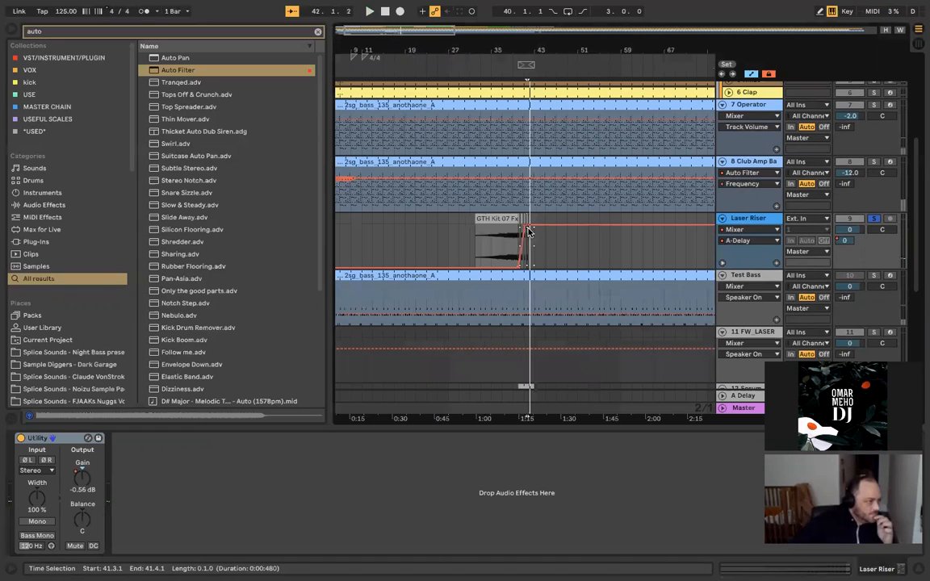
pyautogui.scroll(-5, 528, 231)
pyautogui.scroll(4, 528, 229)
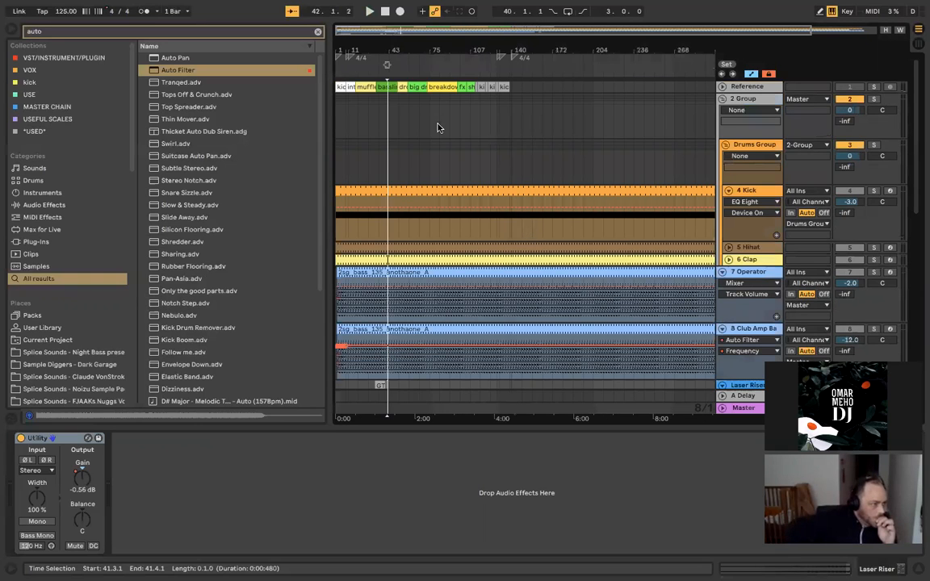
pyautogui.press('+')
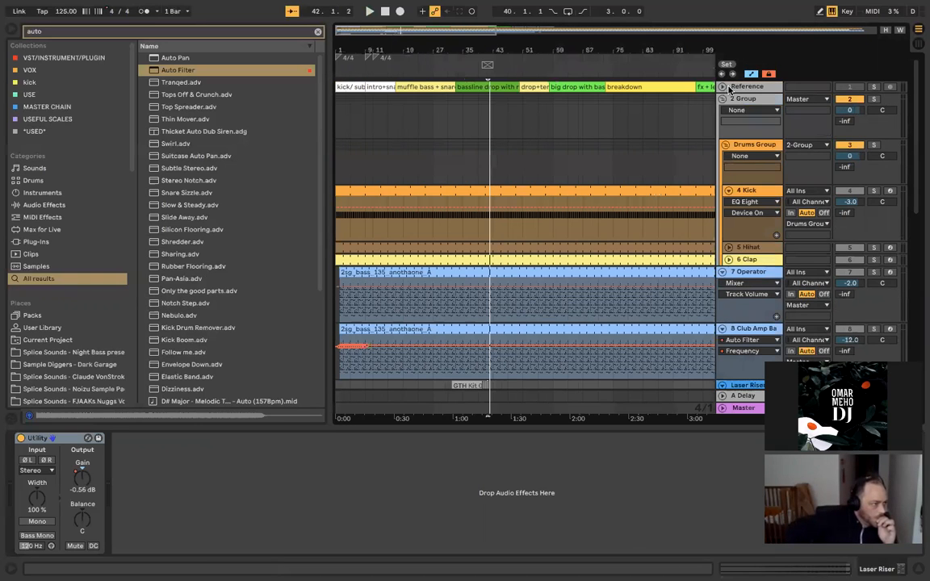
pyautogui.click(876, 88)
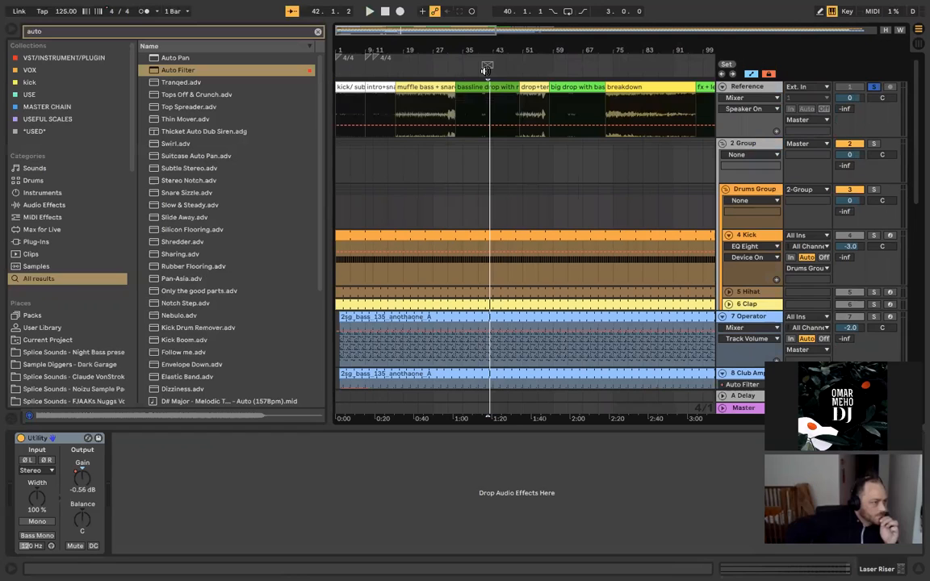
pyautogui.moveTo(487, 69); pyautogui.dragTo(494, 95)
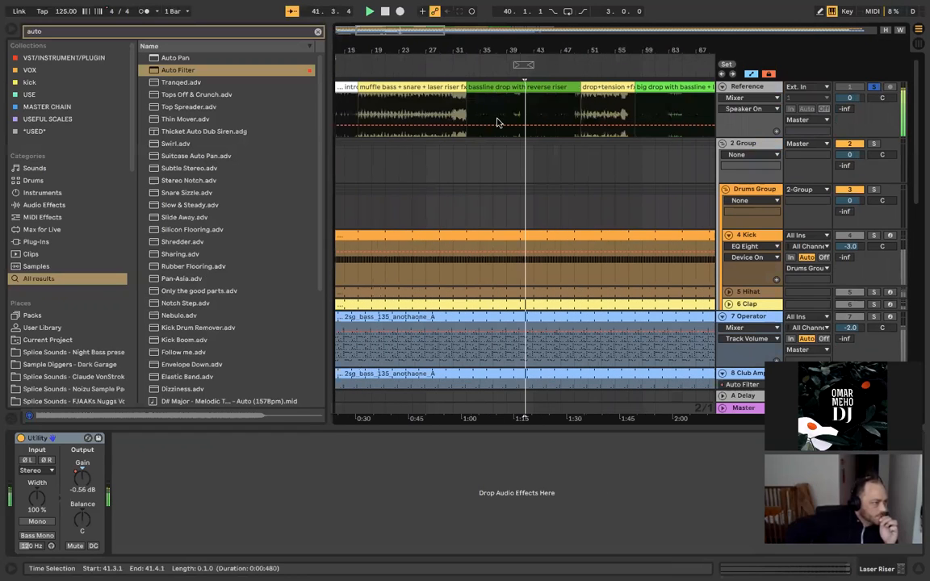
pyautogui.press('+')
pyautogui.press('-')
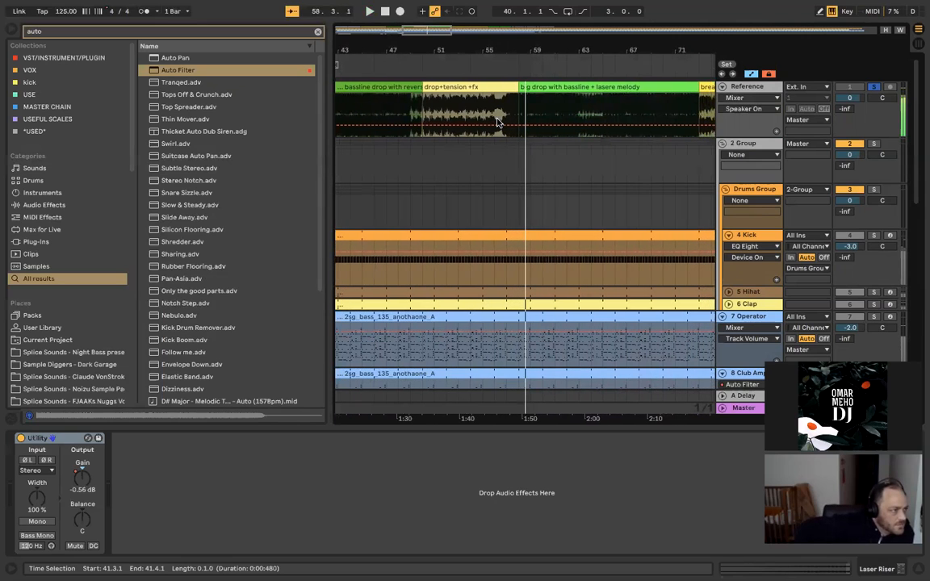
# Step: Play the Reference track from bar 31 across the change into the bassline drop section
pyautogui.scroll(-2, 498, 121)
pyautogui.scroll(-5, 497, 121)
pyautogui.scroll(5, 498, 122)
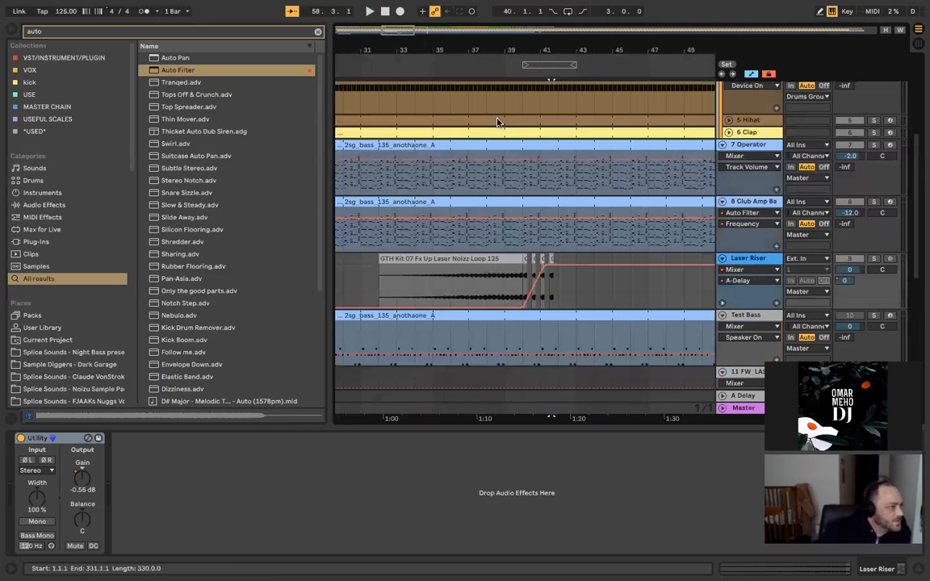
pyautogui.scroll(1, 484, 229)
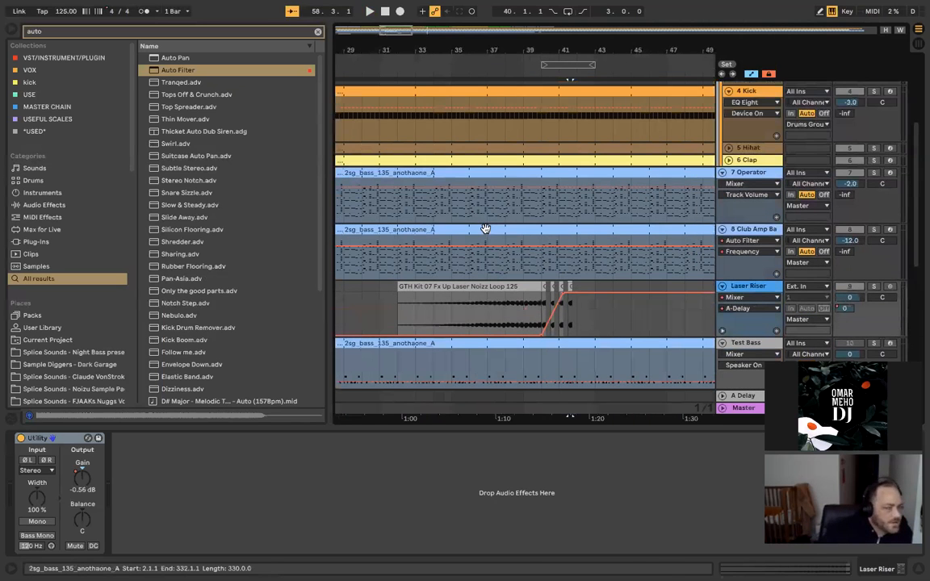
pyautogui.scroll(-1, 484, 229)
pyautogui.scroll(4, 436, 205)
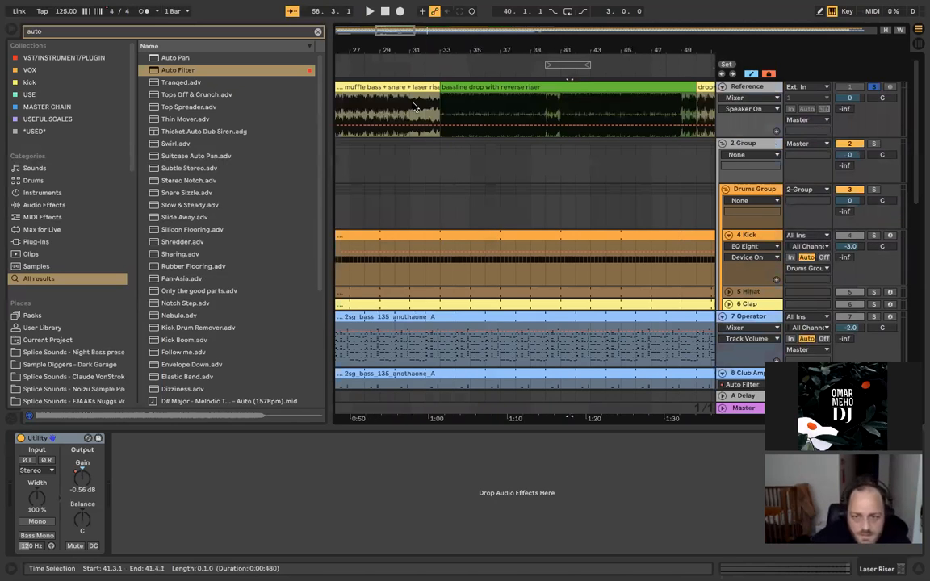
pyautogui.click(413, 106)
pyautogui.press('space')
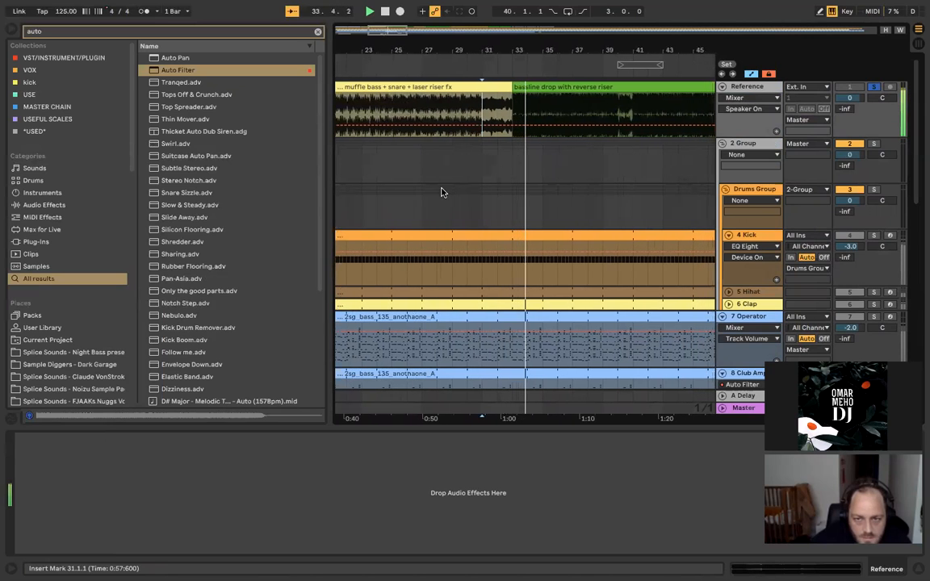
# Step: Compare the Reference track's section change with the position of the laser riser clip, and stop playback
pyautogui.scroll(-5, 440, 192)
pyautogui.scroll(-4, 440, 192)
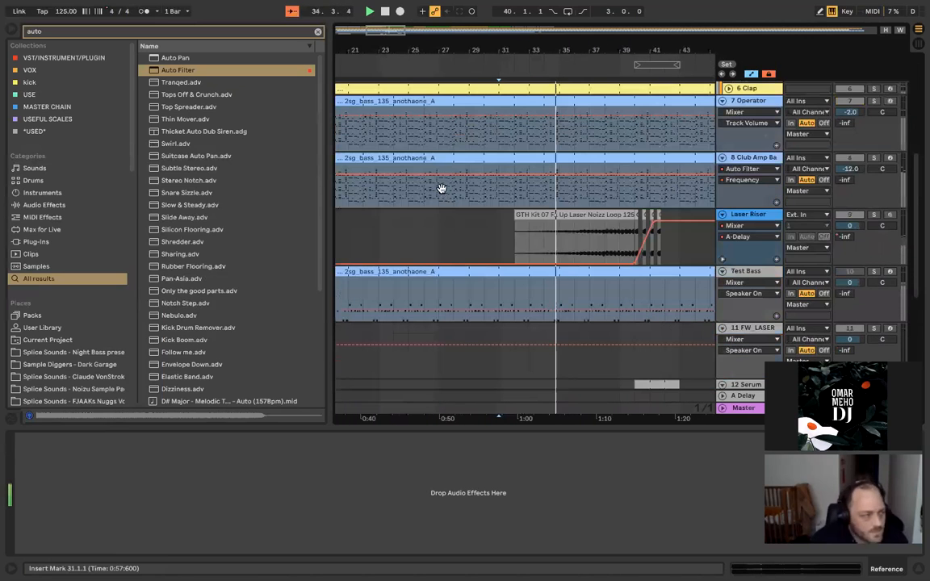
pyautogui.scroll(8, 441, 192)
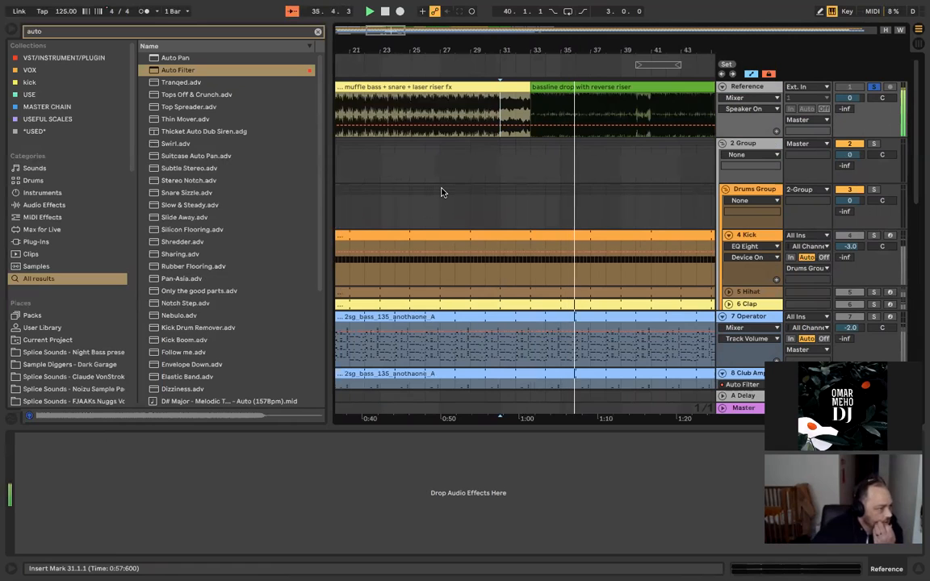
pyautogui.scroll(-6, 445, 237)
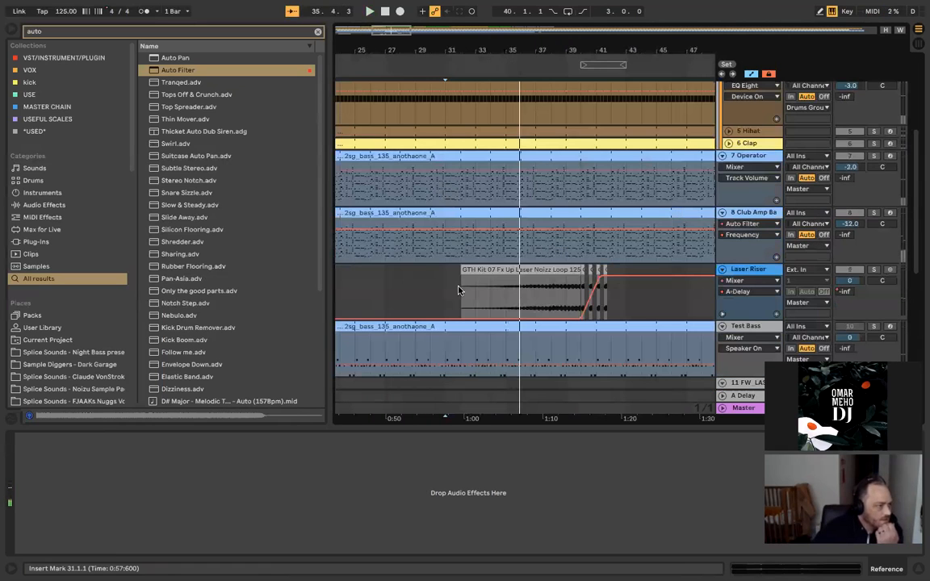
pyautogui.scroll(7, 460, 270)
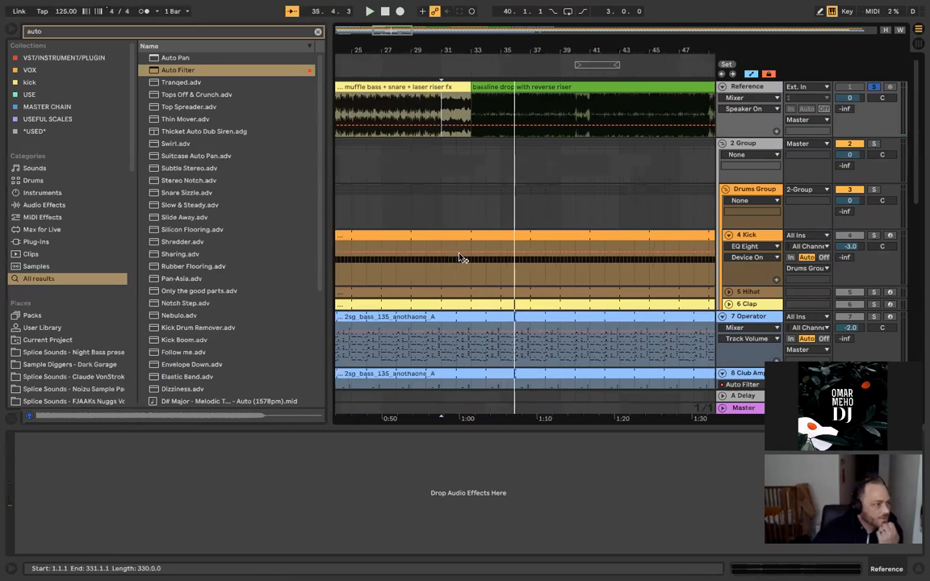
pyautogui.scroll(-10, 460, 258)
pyautogui.scroll(5, 465, 200)
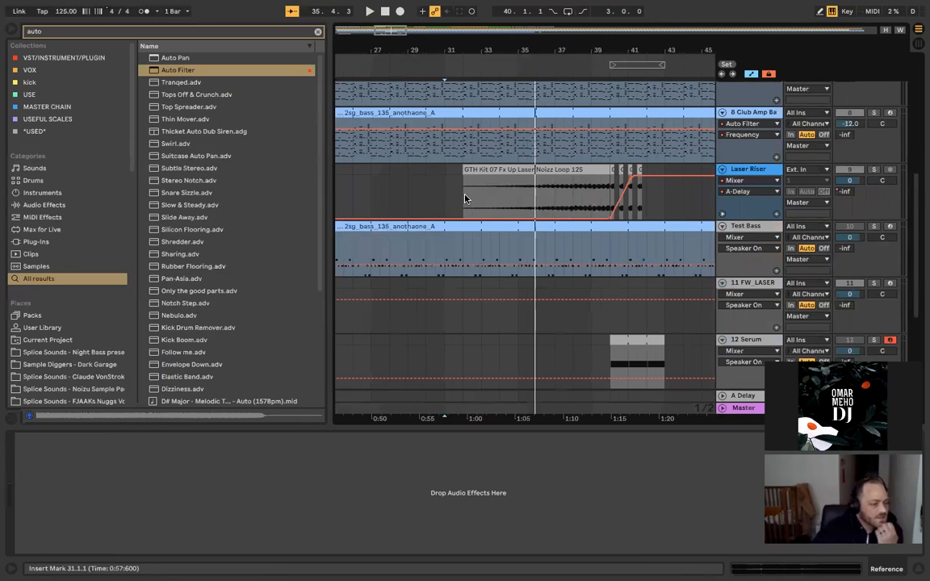
# Step: Select the long laser riser clip spanning bars 32 to 40 and start playback from its beginning
pyautogui.click(465, 199)
pyautogui.scroll(-3, 465, 199)
pyautogui.hscroll(4, 537, 198)
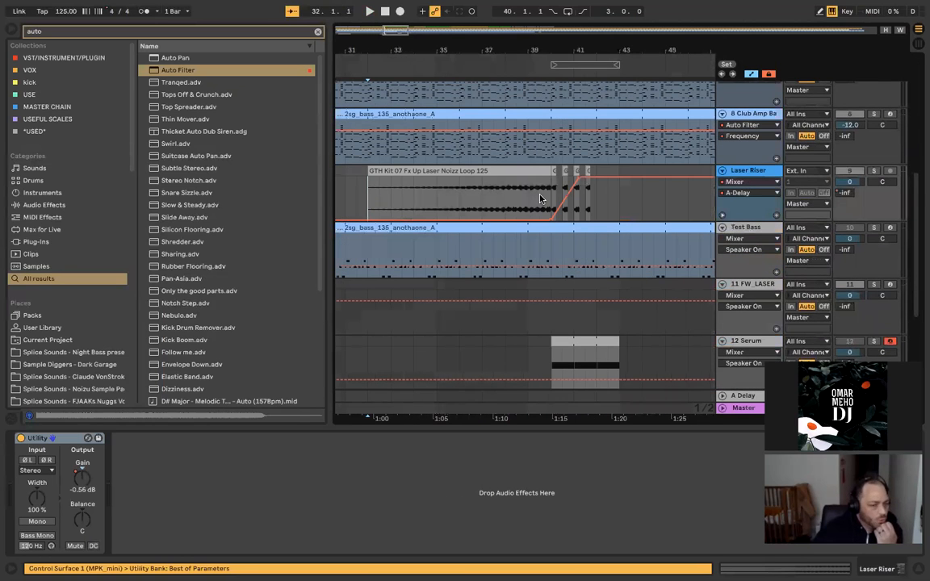
pyautogui.scroll(4, 529, 175)
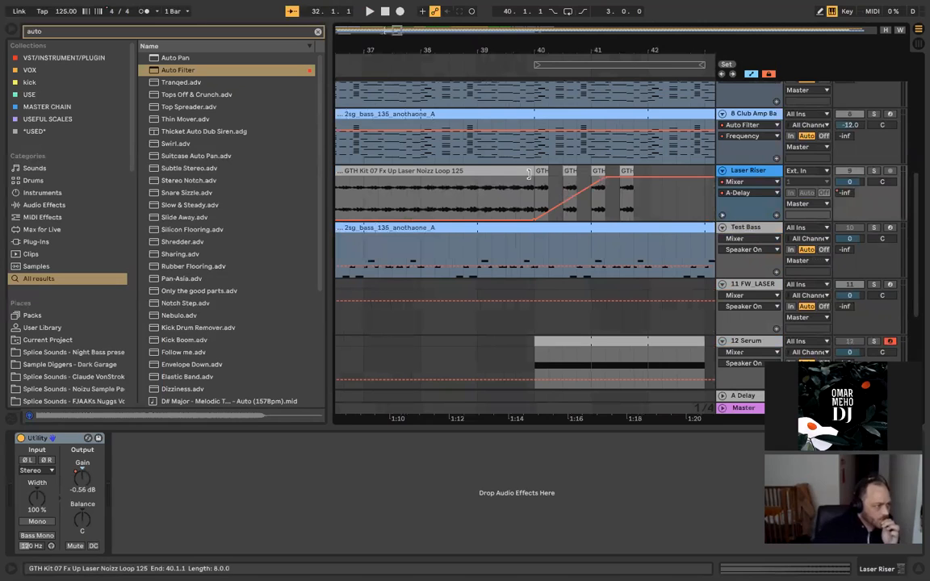
pyautogui.scroll(1, 530, 171)
pyautogui.hscroll(-3, 529, 171)
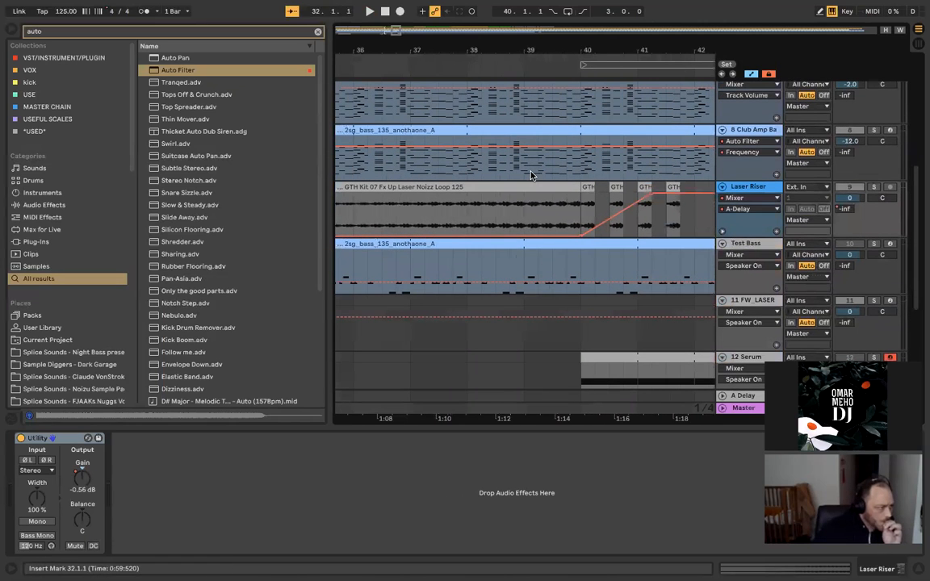
pyautogui.hscroll(-3, 530, 174)
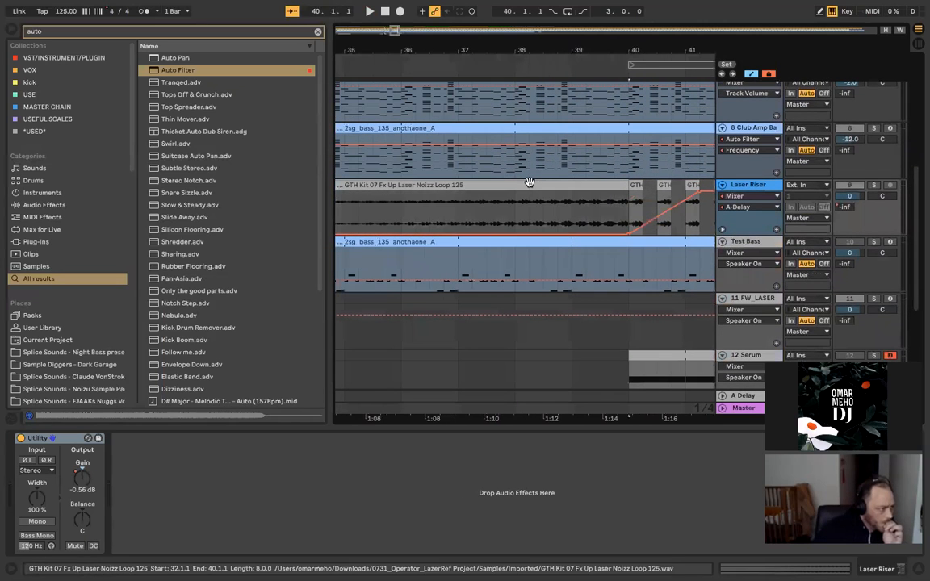
pyautogui.click(530, 184)
pyautogui.press('space')
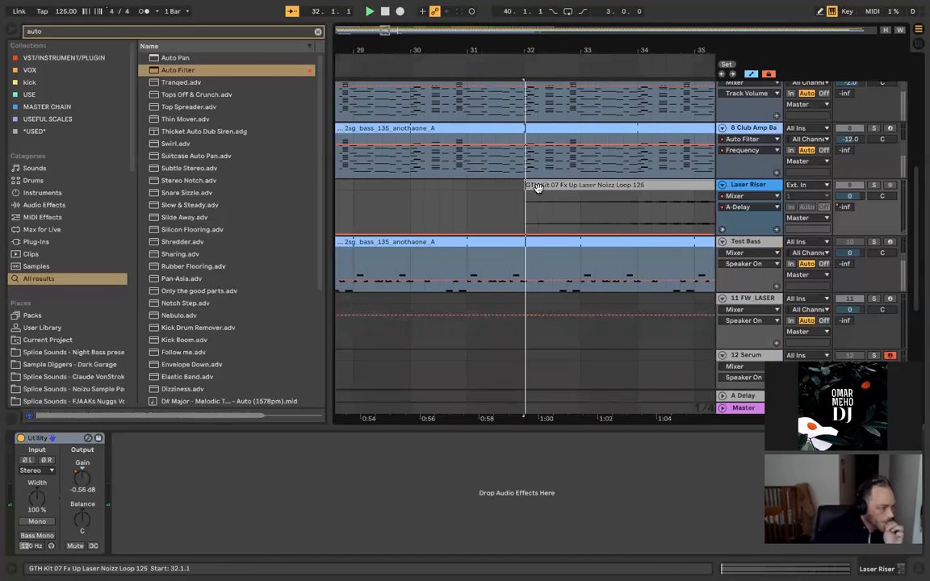
# Step: Solo the Laser Riser track, restart playback from bar 32, and follow the riser towards its chops at bar 40
pyautogui.hscroll(3, 539, 190)
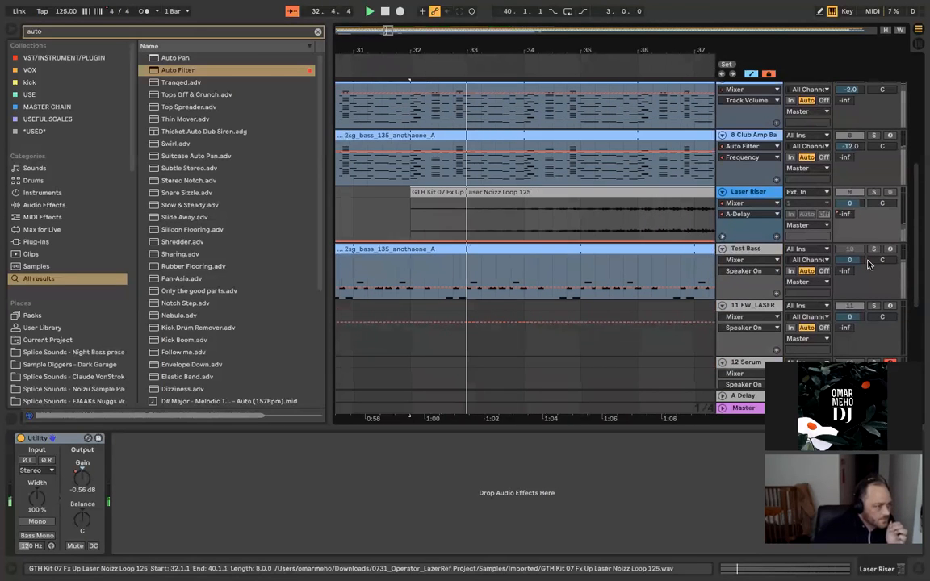
pyautogui.click(873, 193)
pyautogui.scroll(1, 531, 222)
pyautogui.press('space')
pyautogui.press('space')
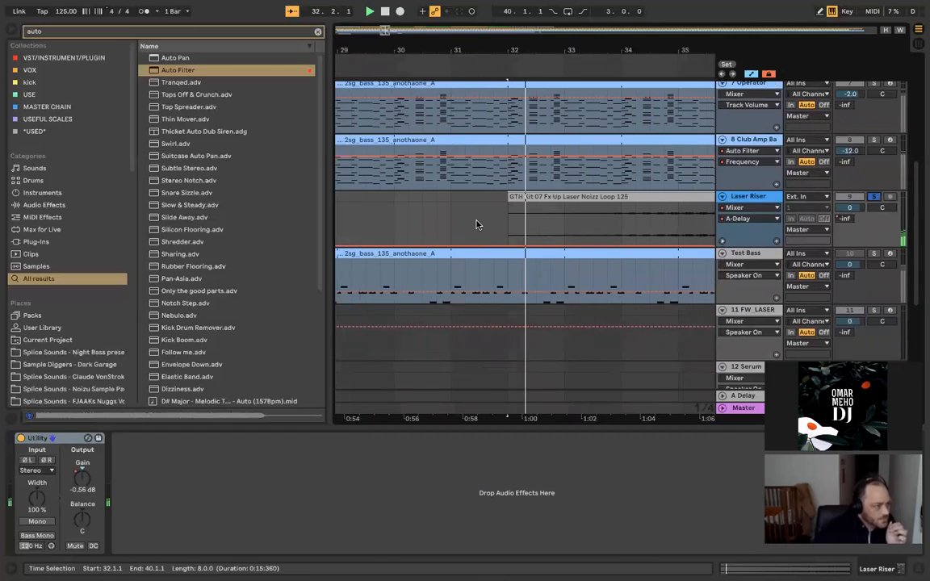
pyautogui.hscroll(3, 527, 224)
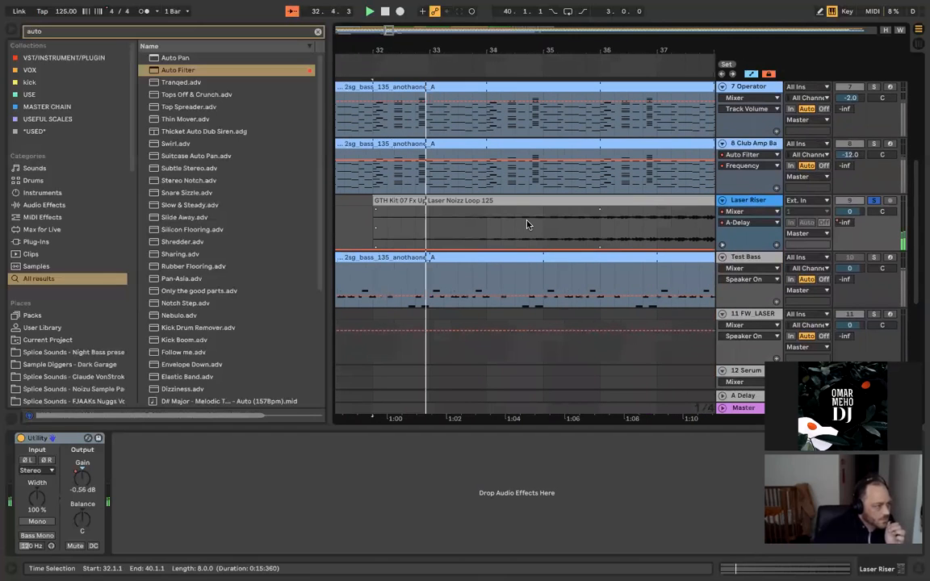
pyautogui.click(526, 224)
pyautogui.hscroll(1, 526, 225)
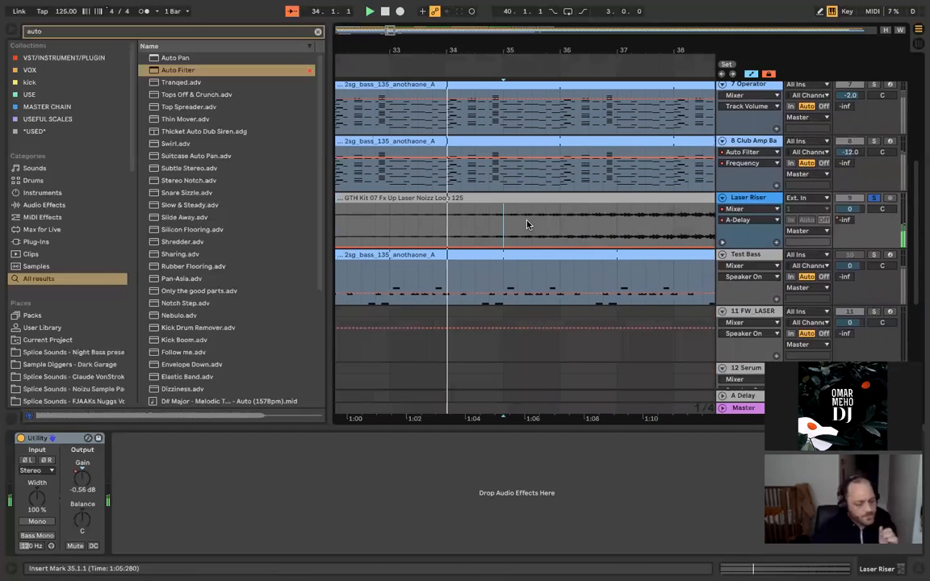
pyautogui.hscroll(6, 526, 224)
pyautogui.hscroll(1, 526, 225)
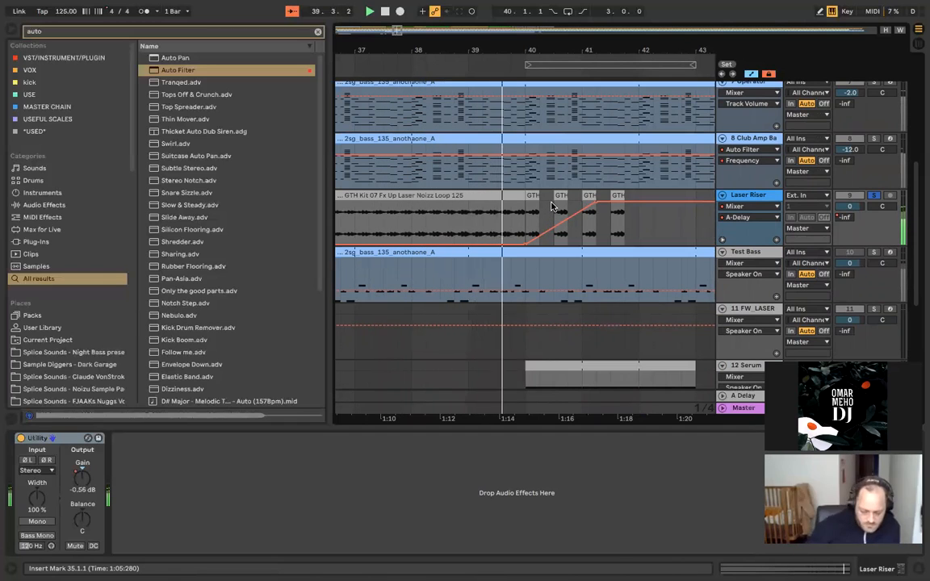
# Step: Stop playback and delete the three riser chops between 40.3 and 42.1, keeping the first chop at bar 40
pyautogui.press('space')
pyautogui.moveTo(554, 203); pyautogui.dragTo(636, 194)
pyautogui.press('Delete')
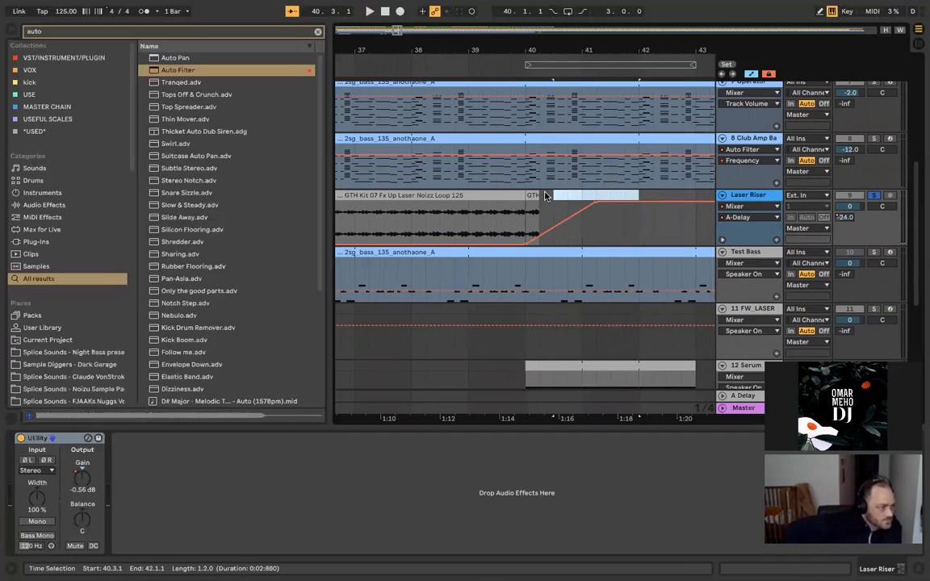
# Step: Shorten the riser chop at bar 40 to end at 40.1.3 and audition it from 39.4.2
pyautogui.scroll(5, 540, 196)
pyautogui.moveTo(539, 196); pyautogui.dragTo(505, 196)
pyautogui.click(424, 215)
pyautogui.press('space')
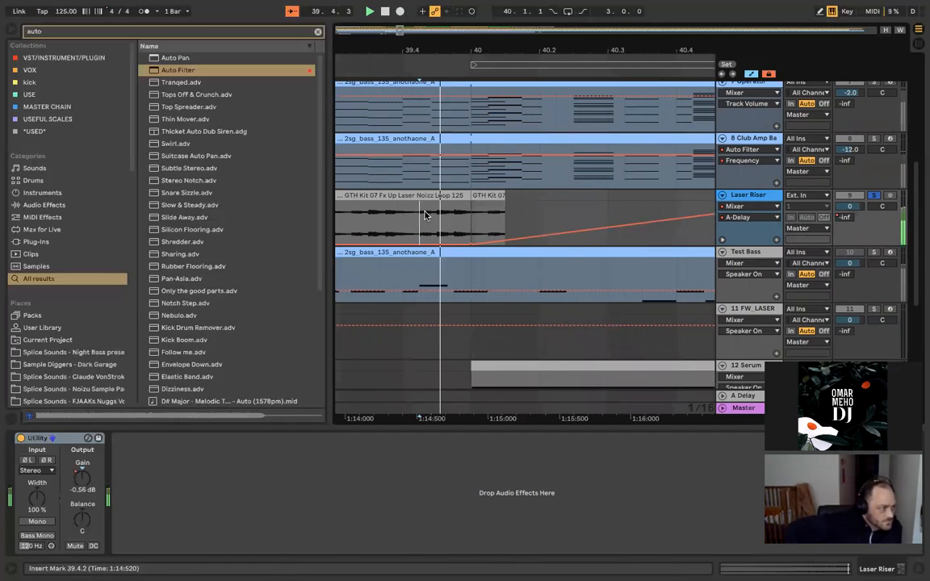
pyautogui.press('space')
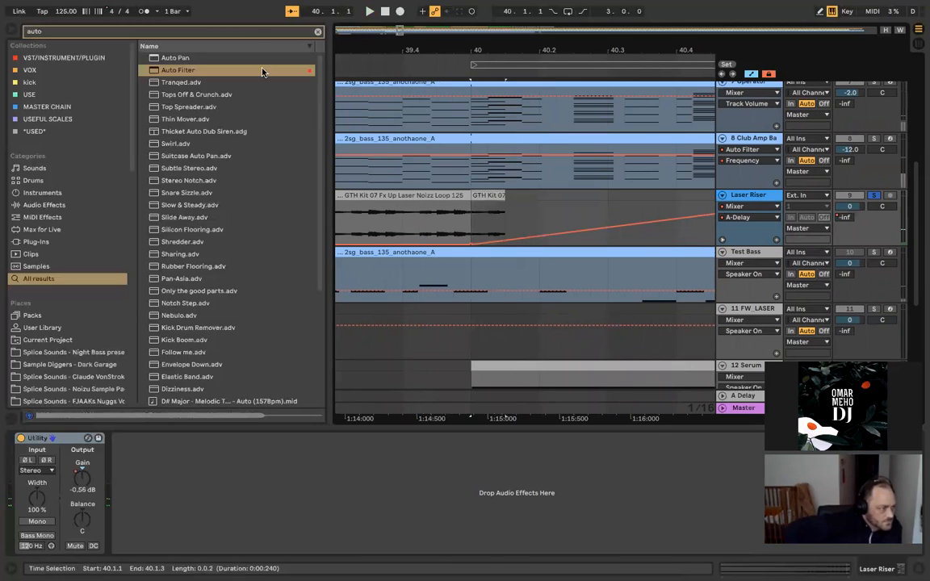
# Step: Find the Echo effect, add it to the Laser Riser track, and set its dry/wet to 100 %
pyautogui.click(225, 30)
pyautogui.write('echo')
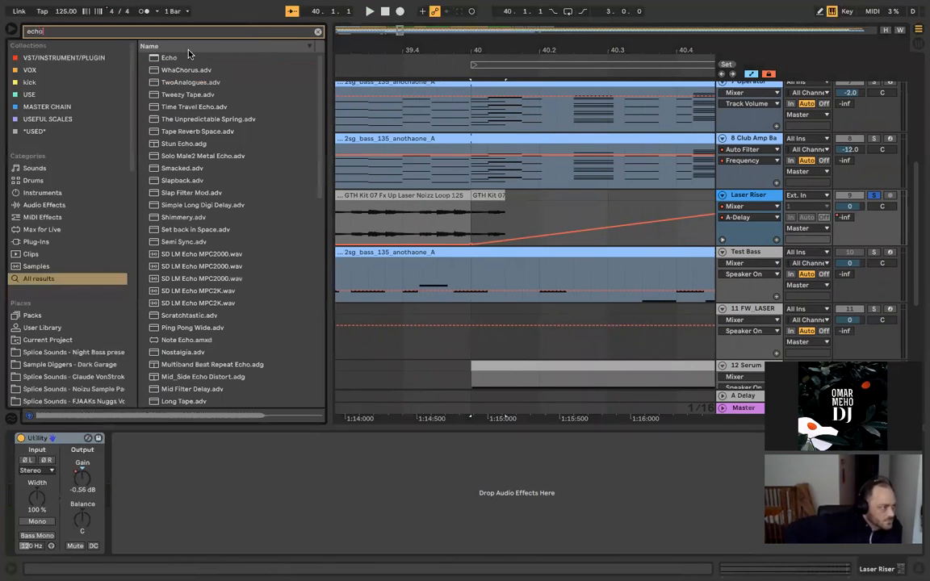
pyautogui.press('Return')
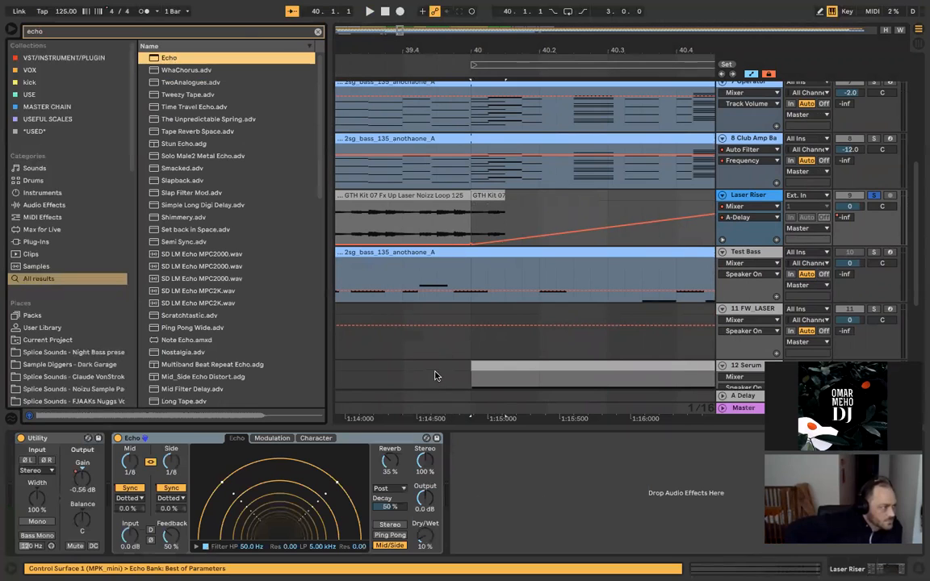
pyautogui.moveTo(425, 533); pyautogui.dragTo(425, 452)
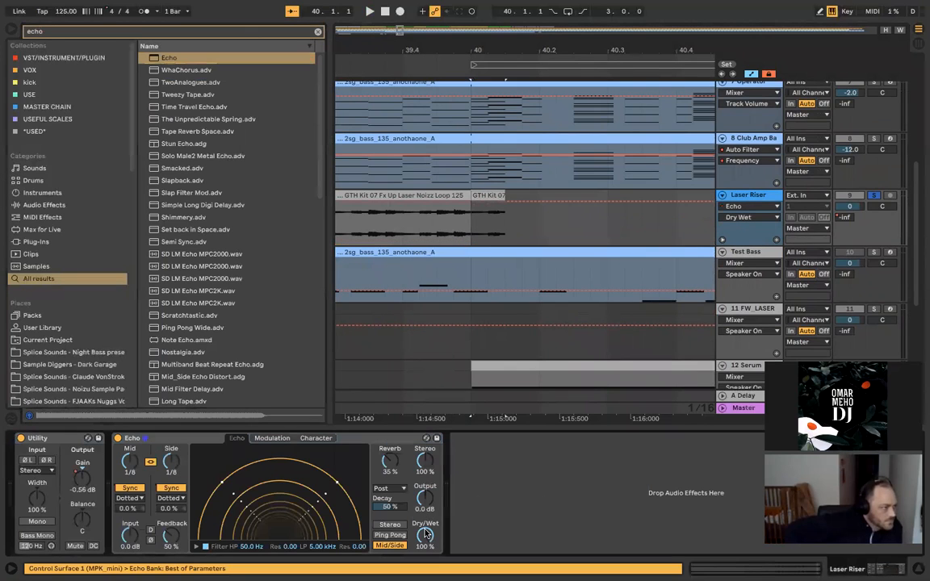
# Step: Automate Echo's Device On parameter so it is off before bar 40 and on only during the chop from 40.1.1 to 40.1.3
pyautogui.rightClick(119, 440)
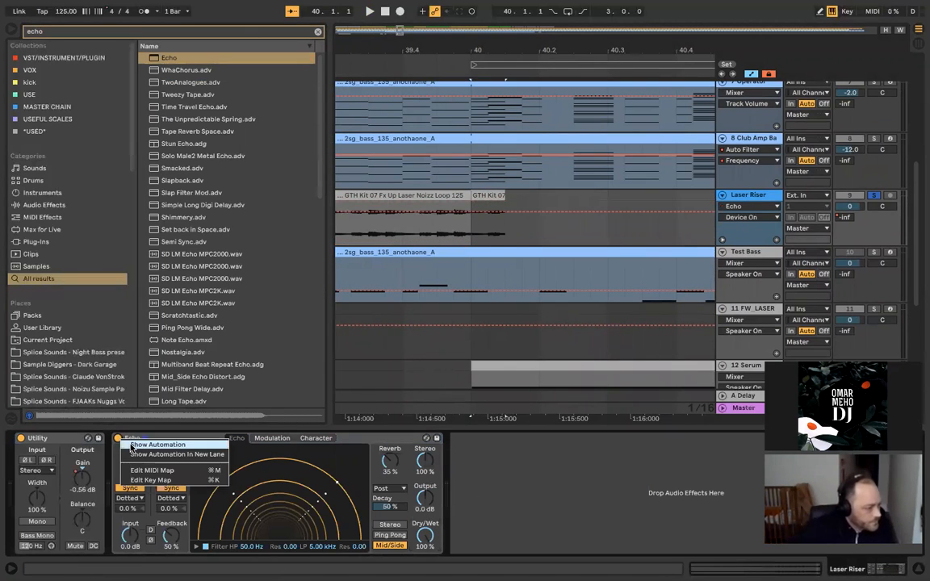
pyautogui.click(132, 445)
pyautogui.moveTo(465, 219); pyautogui.dragTo(450, 235)
pyautogui.moveTo(527, 211); pyautogui.dragTo(506, 235)
# Step: Set Echo's feedback to 115 % and audition the chop from 39.4.1
pyautogui.moveTo(171, 536); pyautogui.dragTo(171, 501)
pyautogui.press('Left')
pyautogui.press('space')
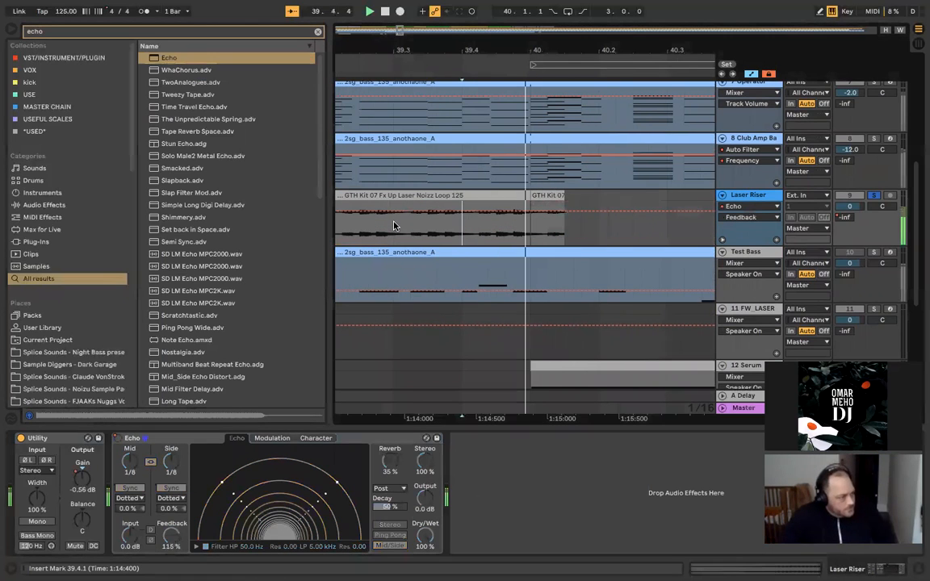
pyautogui.press('space')
# Step: Set Echo's reverb to 17 %, decay to 88 %, dry/wet to 48 % and both delay times to 1 while replaying the chop
pyautogui.click(389, 461)
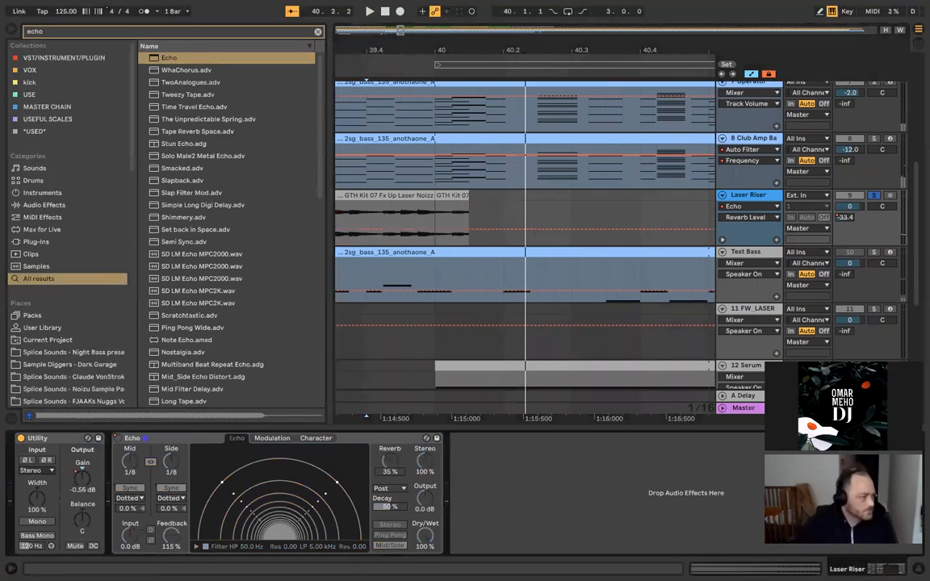
pyautogui.press('space')
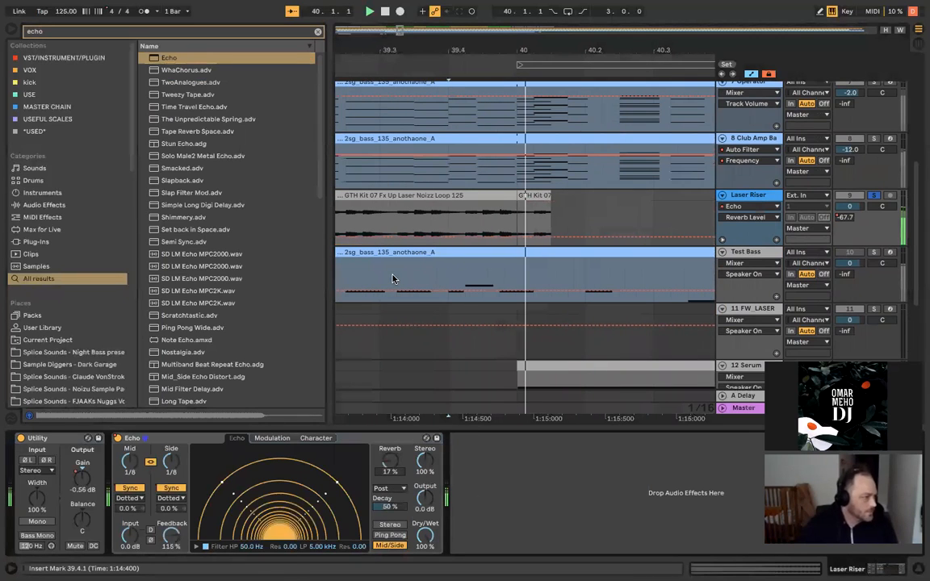
pyautogui.moveTo(425, 536); pyautogui.dragTo(428, 539)
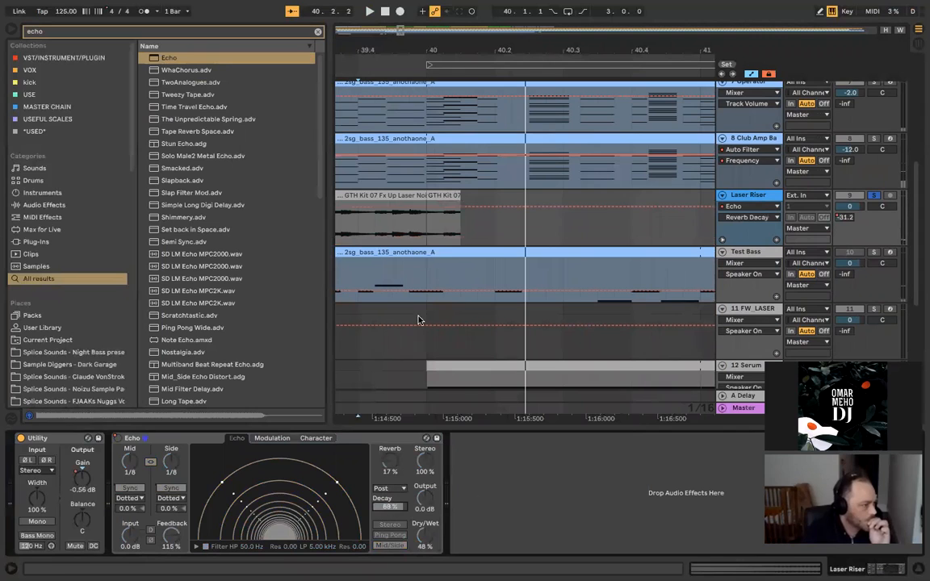
pyautogui.press('space')
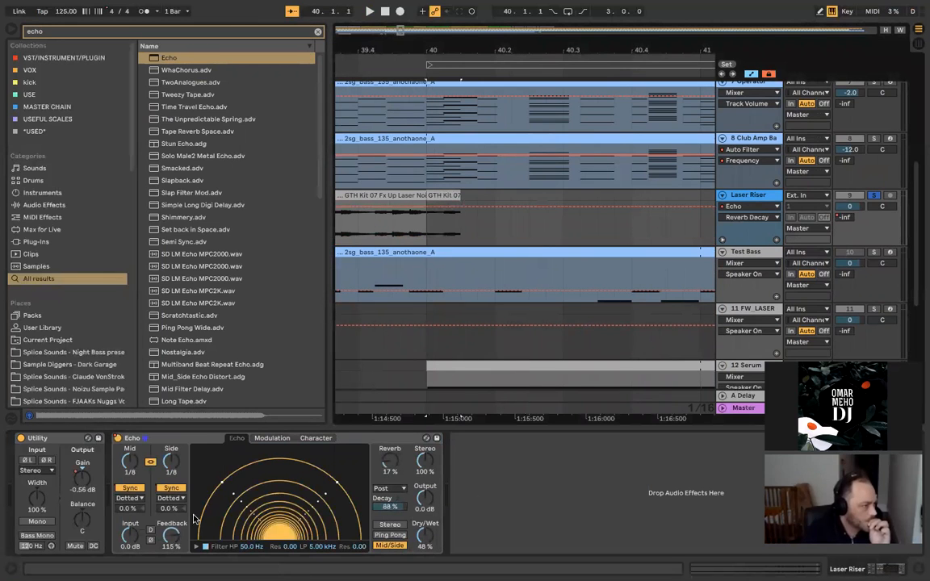
pyautogui.press('space')
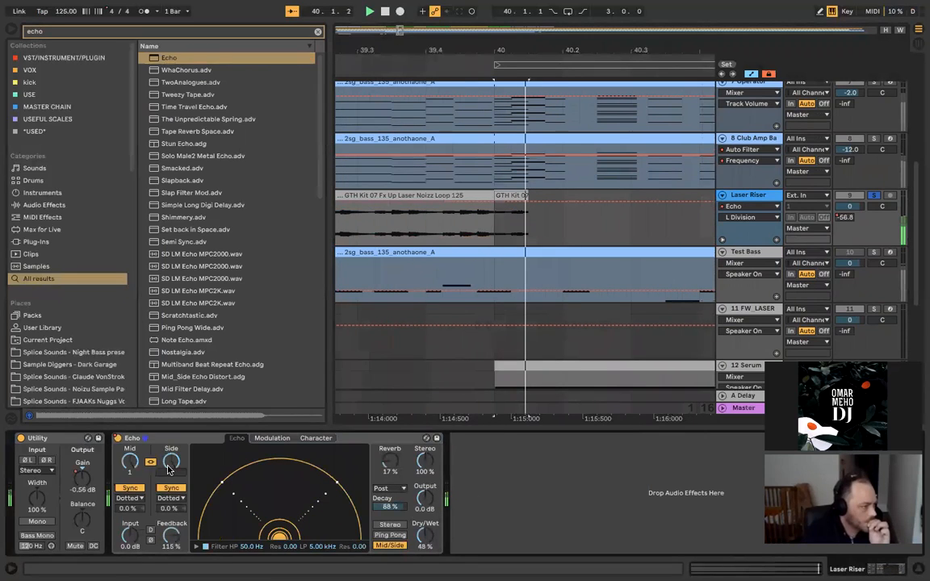
# Step: Extend Echo's Device On automation so the effect stays on past the end of the chop at 40.1.3, and audition it
pyautogui.rightClick(120, 443)
pyautogui.click(149, 444)
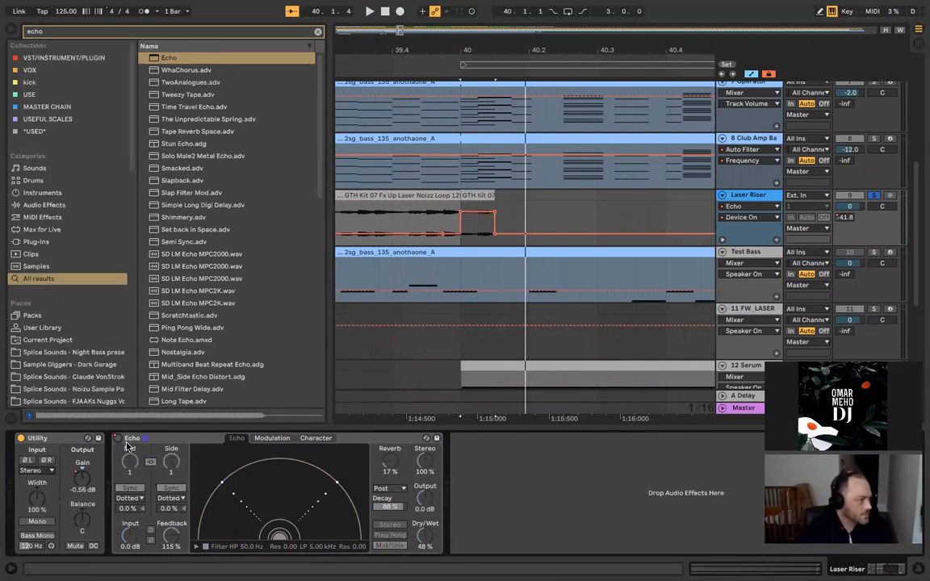
pyautogui.click(494, 234)
pyautogui.press('space')
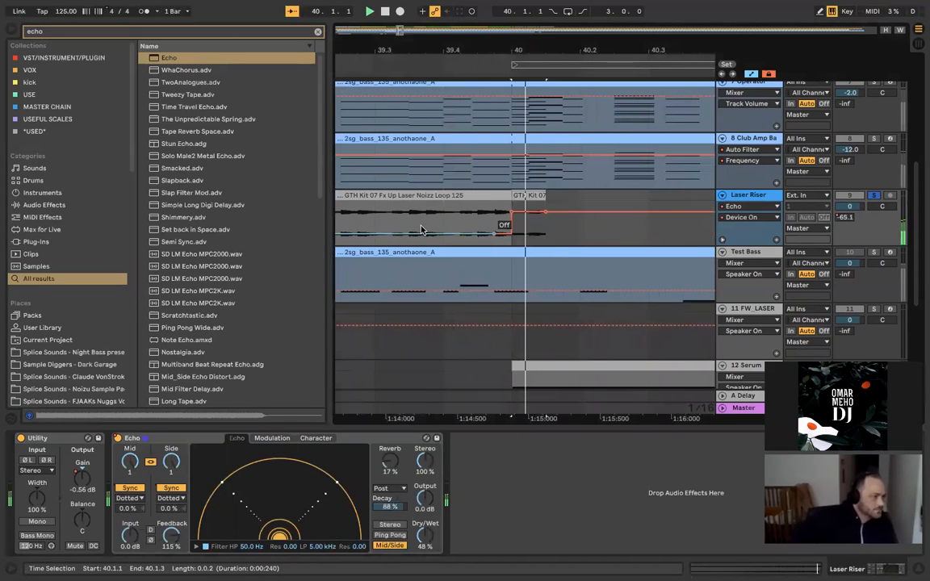
pyautogui.press('space')
pyautogui.click(370, 198)
pyautogui.press('space')
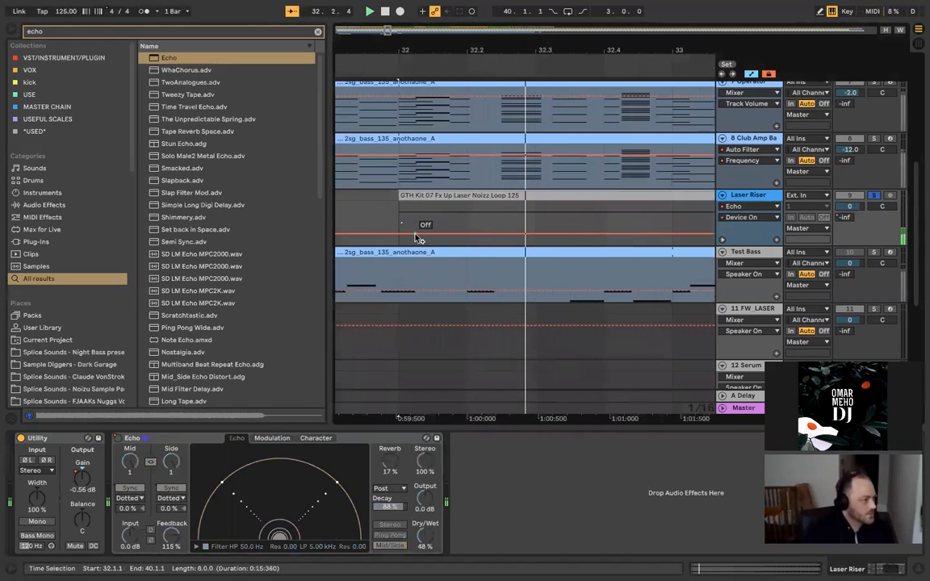
pyautogui.scroll(-5, 418, 236)
pyautogui.scroll(-3, 435, 236)
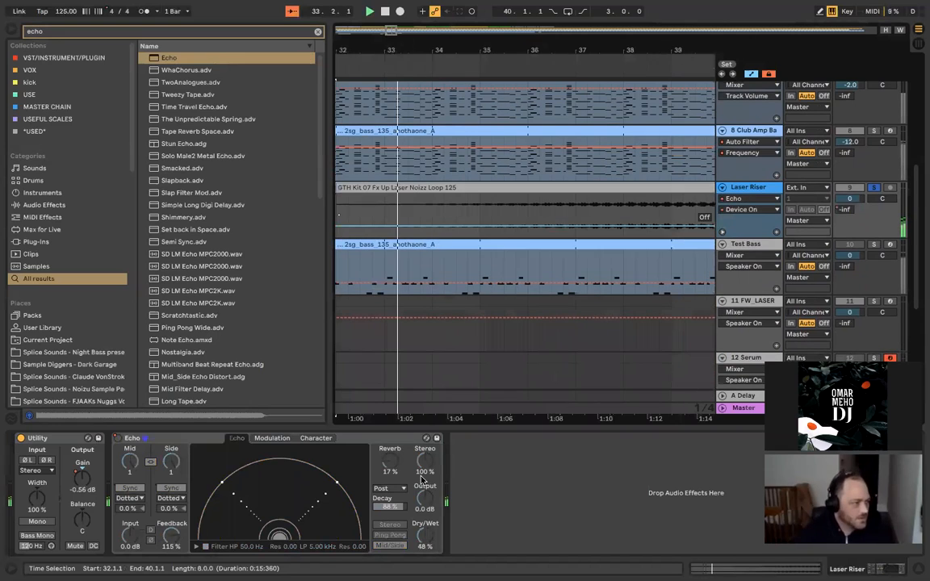
pyautogui.click(390, 524)
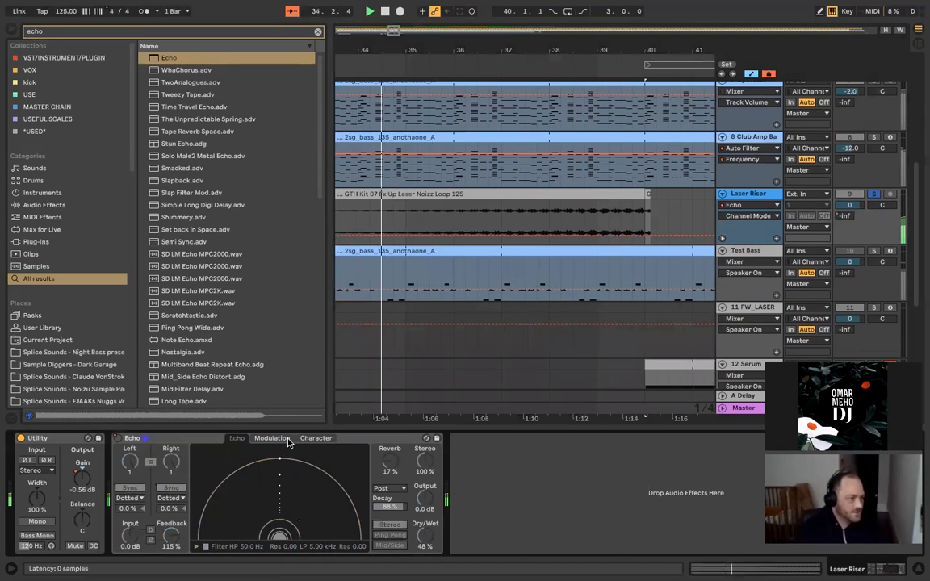
pyautogui.click(272, 437)
pyautogui.click(236, 438)
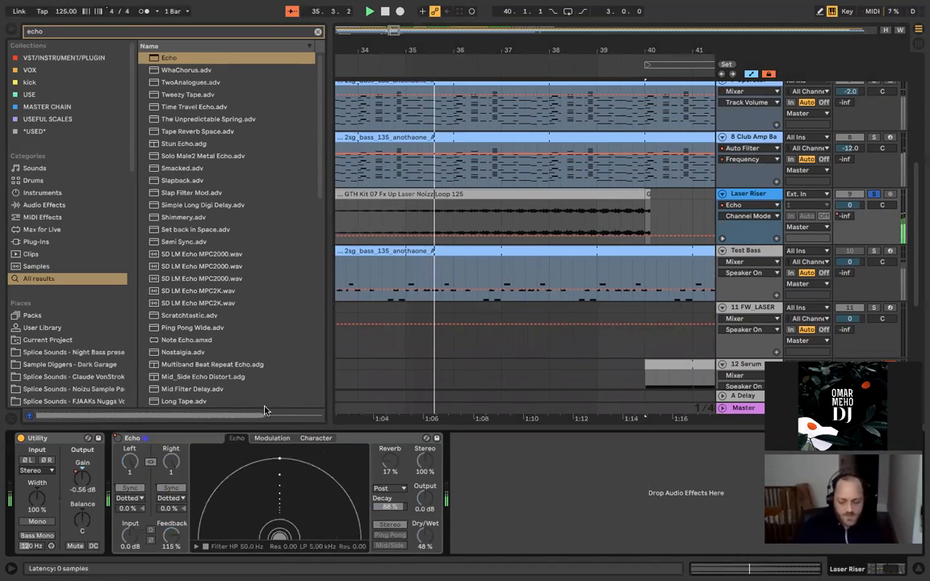
# Step: Follow playback to bar 40 and set Echo's delay times to 1/16 and its feedback to 87 %
pyautogui.scroll(4, 522, 270)
pyautogui.scroll(-3, 522, 271)
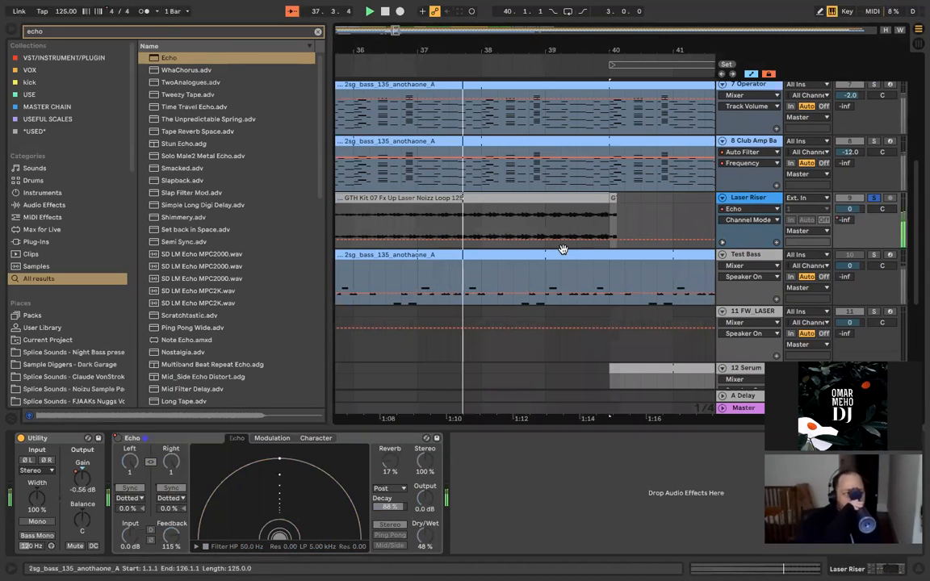
pyautogui.scroll(3, 560, 249)
pyautogui.moveTo(178, 537); pyautogui.dragTo(177, 556)
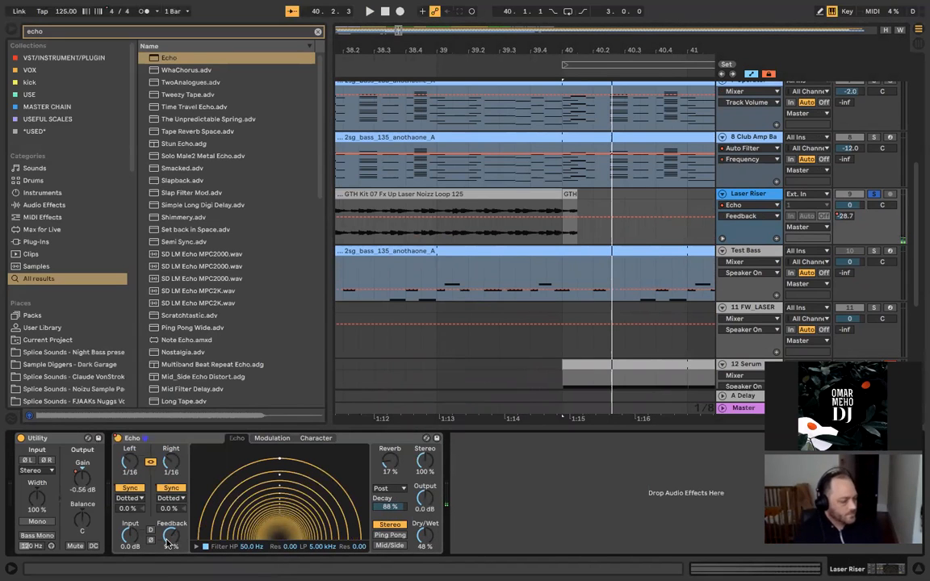
# Step: Set Echo's reverb location to Pre with 60 % decay and its delay times to 1/4, auditioning from 39.4.1
pyautogui.click(397, 491)
pyautogui.click(395, 491)
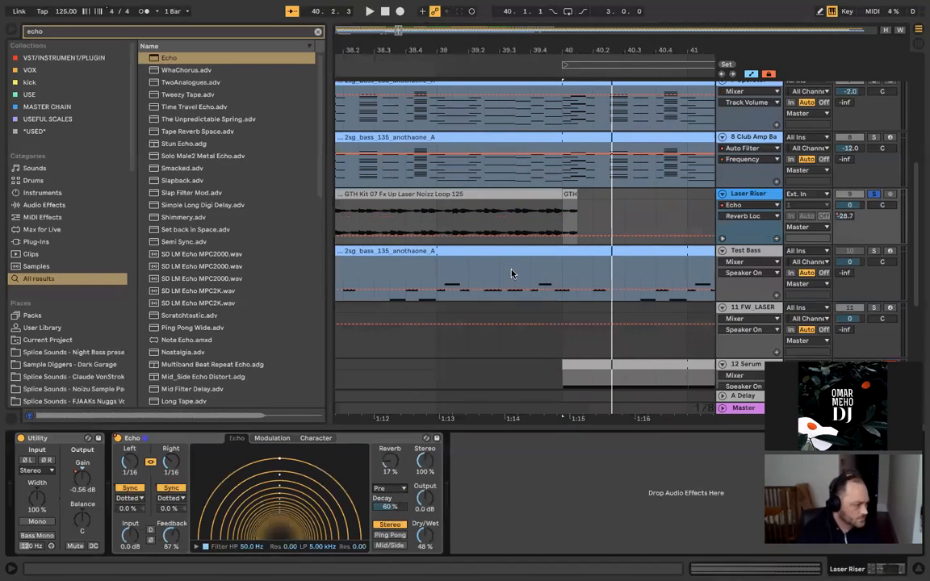
pyautogui.click(524, 222)
pyautogui.press('space')
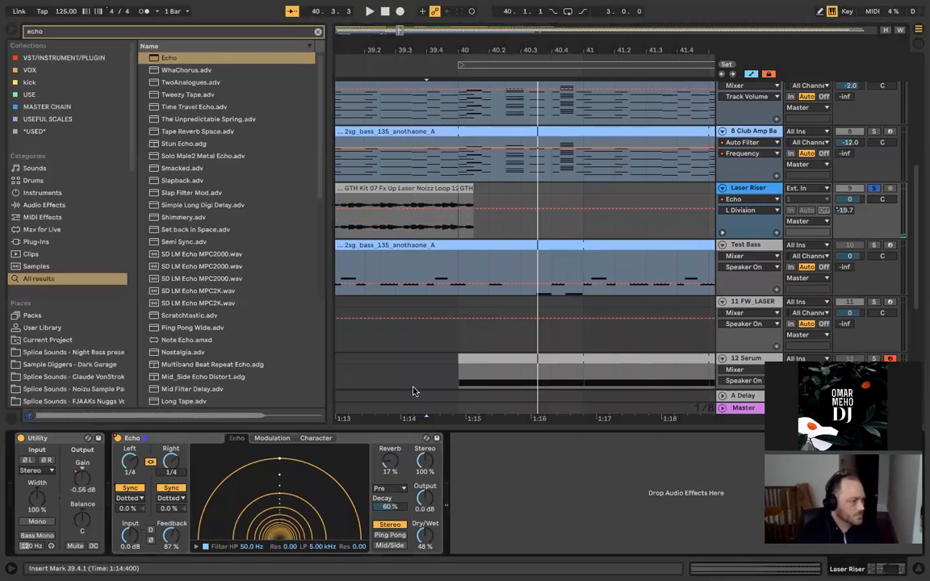
# Step: Set Echo's reverb location to Feedback with 100 % decay and its delay times to 1/8, auditioning from just before bar 40
pyautogui.click(388, 488)
pyautogui.click(388, 517)
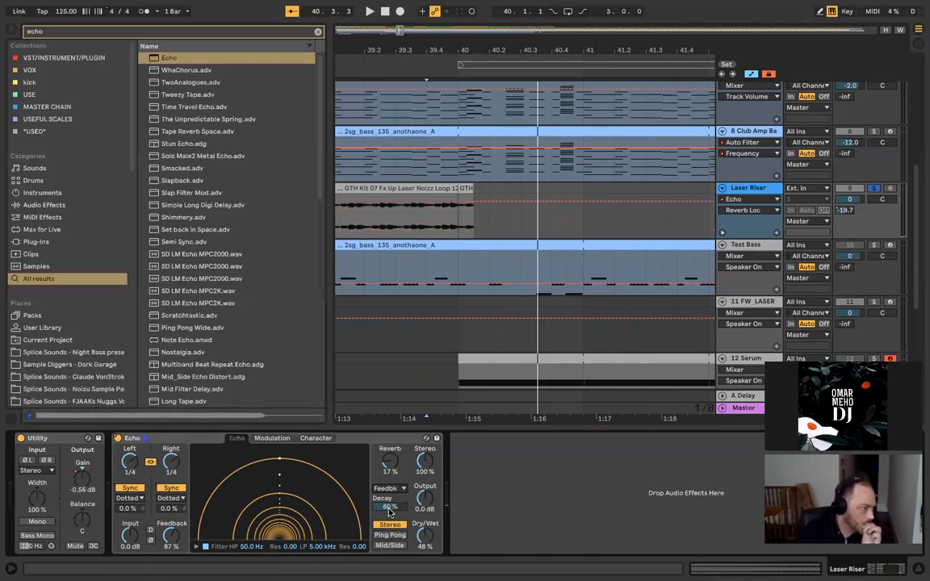
pyautogui.click(387, 230)
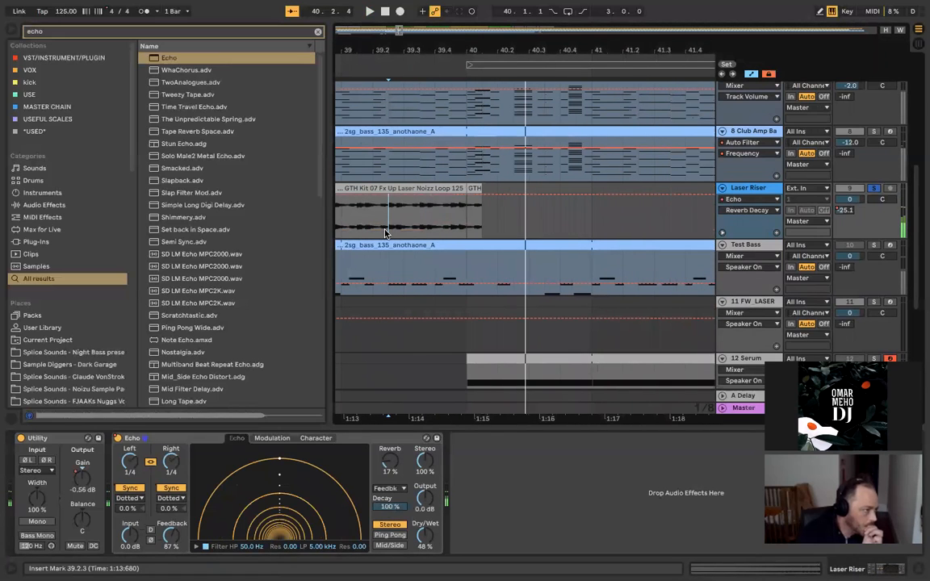
pyautogui.moveTo(129, 462); pyautogui.dragTo(129, 476)
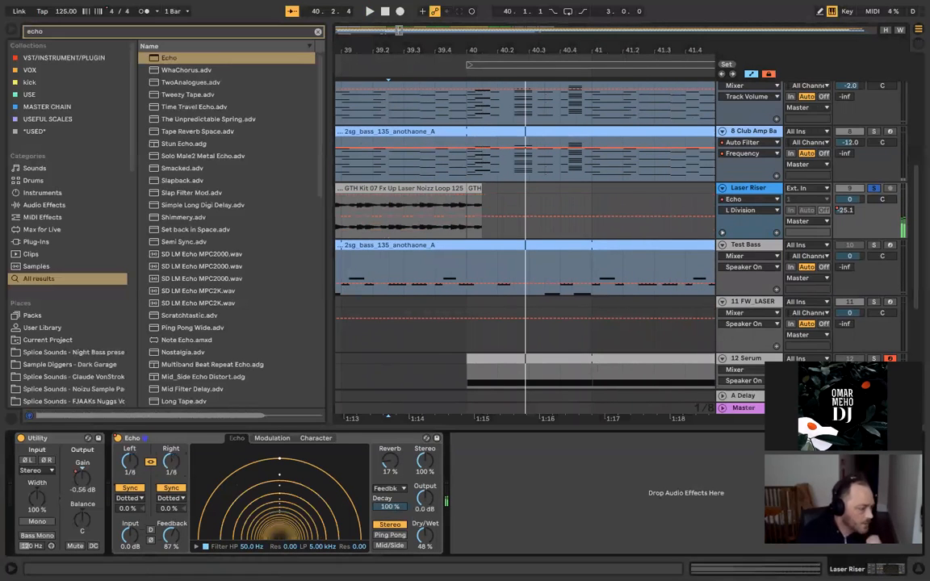
pyautogui.click(407, 237)
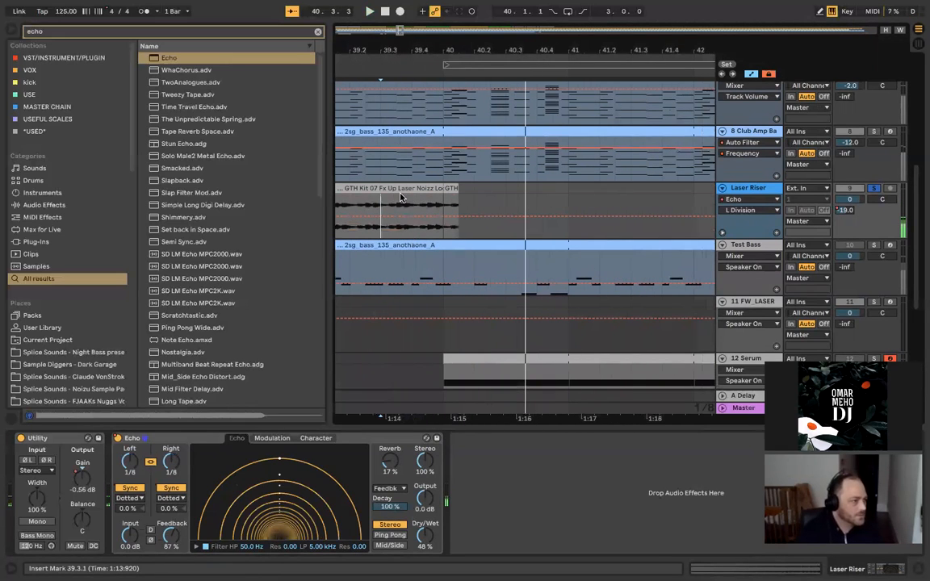
# Step: Raise the clip gain of the chop at bar 40 to 14.3 dB and audition it from 39.3.3
pyautogui.doubleClick(452, 188)
pyautogui.moveTo(112, 353); pyautogui.dragTo(112, 338)
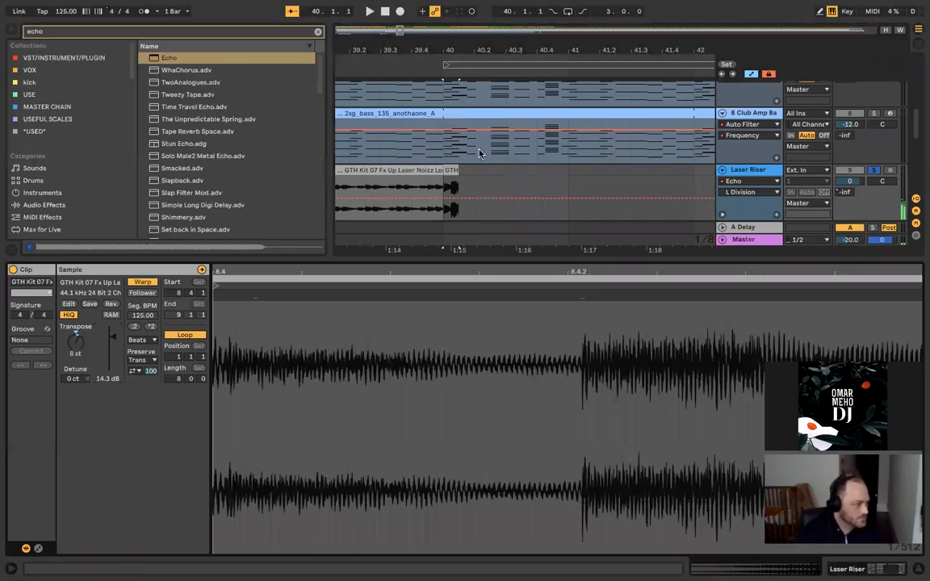
pyautogui.hotkey('ctrl', 'z')
pyautogui.click(397, 182)
pyautogui.press('space')
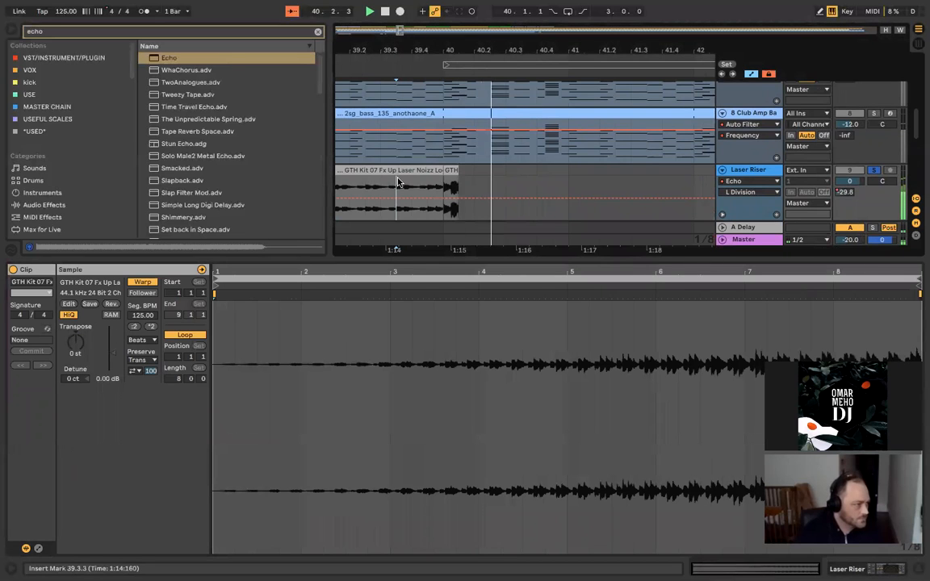
pyautogui.hscroll(-2, 701, 154)
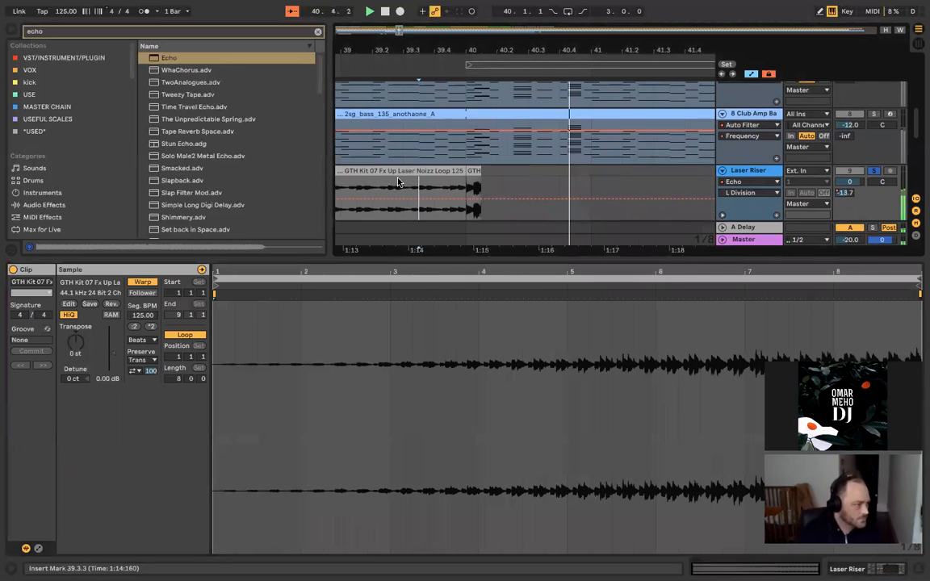
# Step: Return to the Laser Riser track's devices and set Echo's feedback to 12 % and reverb decay to 63 %
pyautogui.click(747, 172)
pyautogui.moveTo(171, 536); pyautogui.dragTo(171, 558)
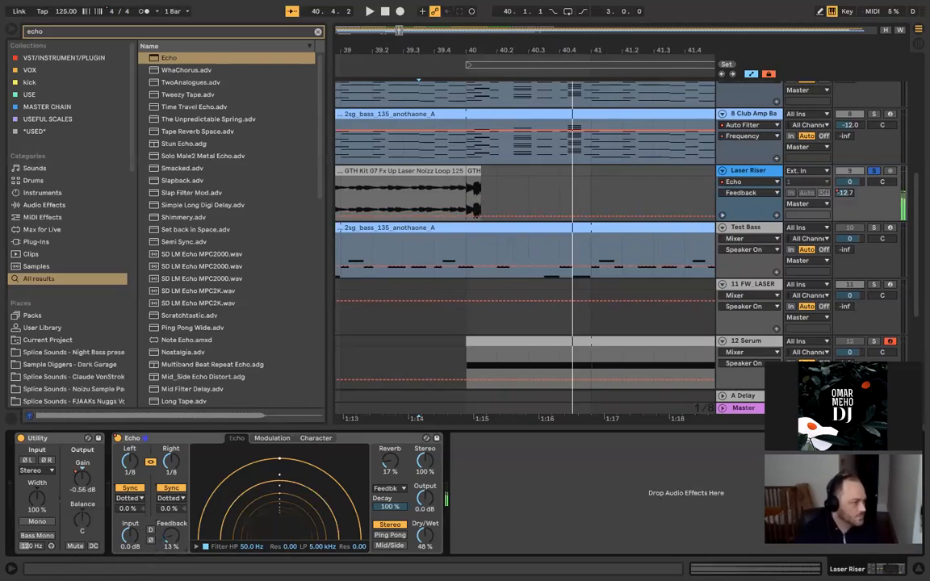
pyautogui.moveTo(384, 516)
pyautogui.mouseDown()
pyautogui.moveTo(384, 532)
pyautogui.moveTo(389, 511)
pyautogui.mouseUp()
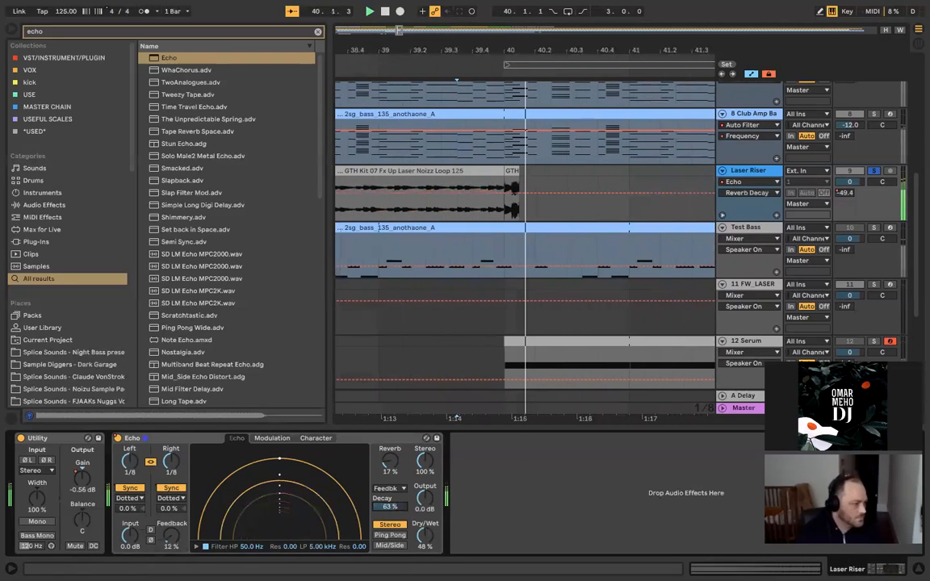
# Step: Set both Echo delay times to 1/64 and replay the chop
pyautogui.press('space')
pyautogui.click(173, 459)
pyautogui.moveTo(172, 460); pyautogui.dragTo(172, 489)
pyautogui.press('space')
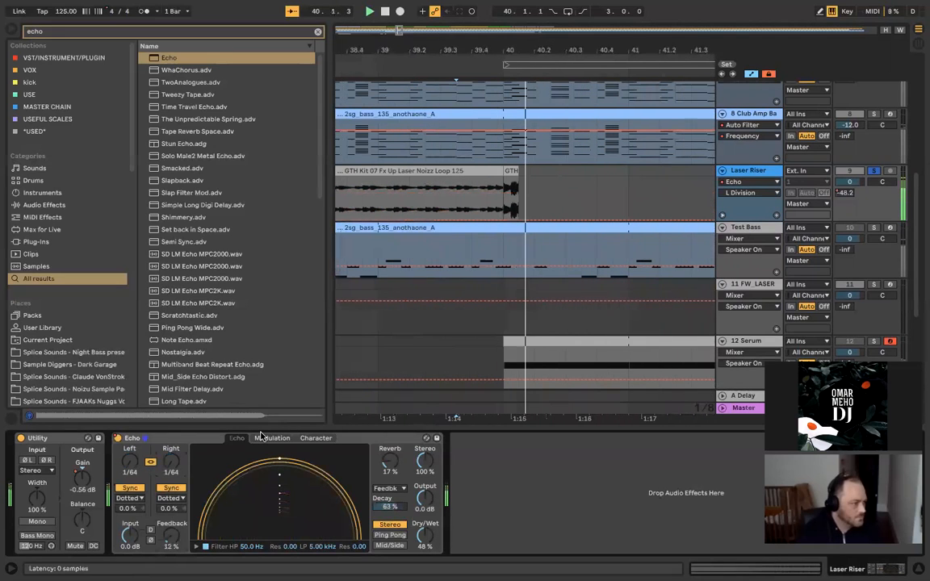
# Step: Set Echo's feedback to 61 %, replay the chop from 39.3.3, and show Echo's Character settings
pyautogui.moveTo(171, 534)
pyautogui.mouseDown()
pyautogui.moveTo(171, 475)
pyautogui.moveTo(180, 538)
pyautogui.mouseUp()
pyautogui.press('space')
pyautogui.press('space')
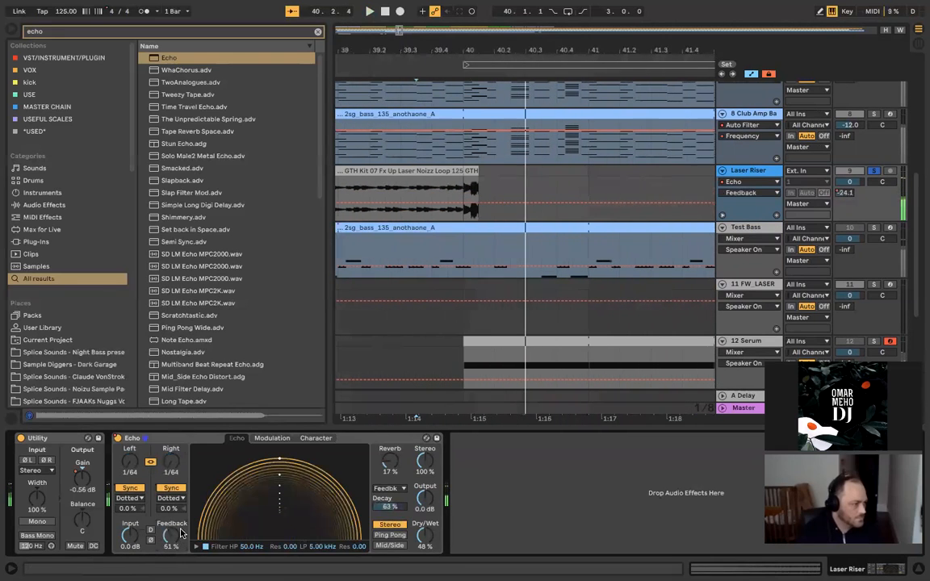
pyautogui.click(305, 440)
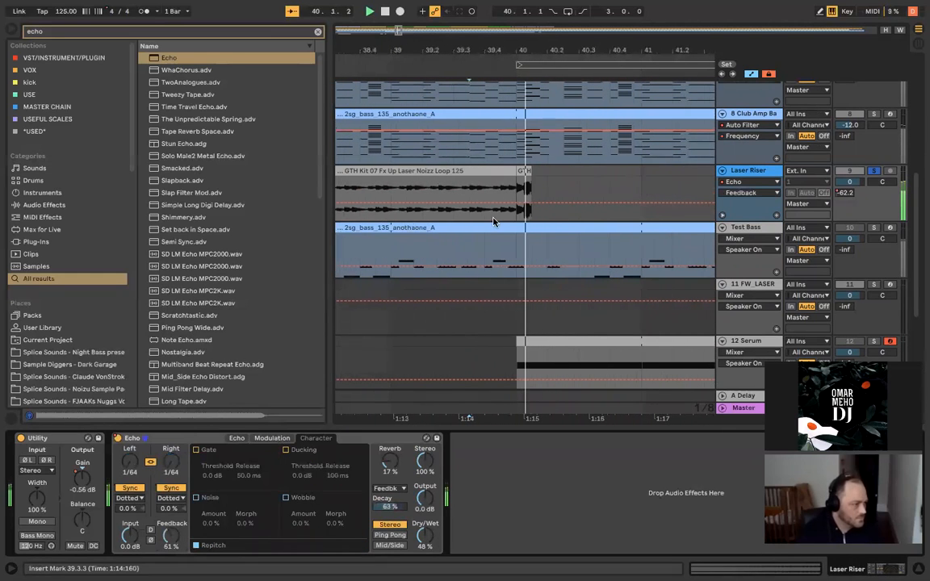
pyautogui.scroll(3, 524, 179)
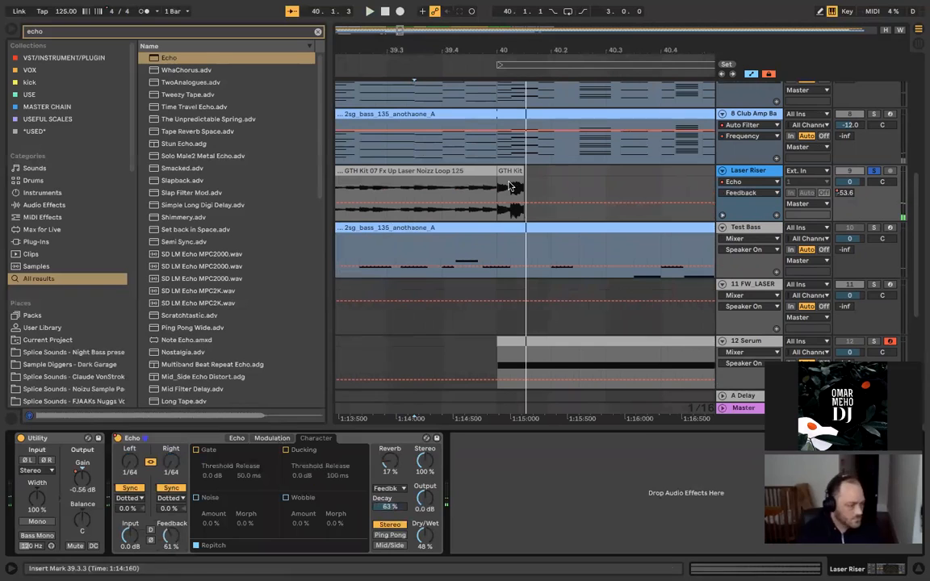
# Step: Lengthen the chop clip at bar 40 on the Laser Riser track and replay it from 39.3.2
pyautogui.click(512, 182)
pyautogui.moveTo(517, 175); pyautogui.dragTo(573, 179)
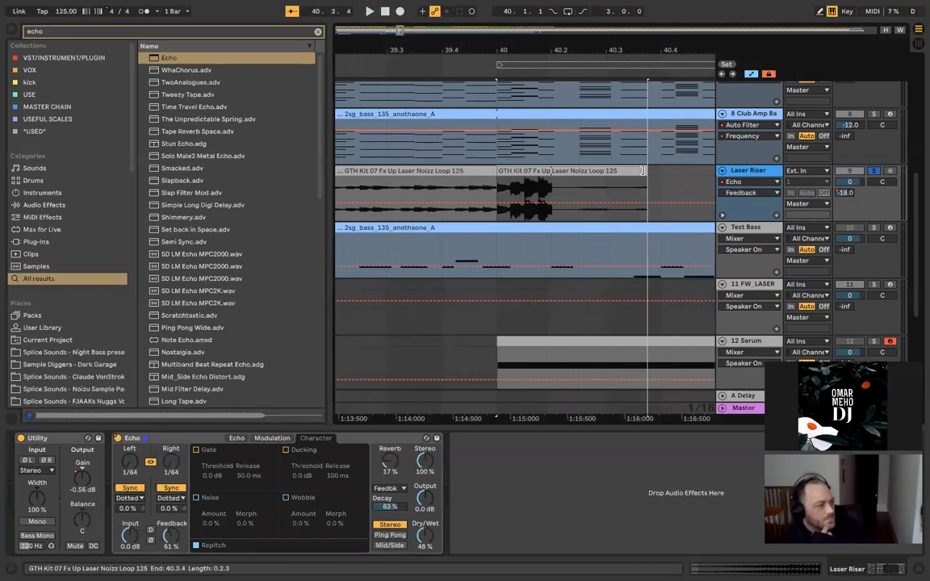
pyautogui.click(401, 194)
pyautogui.press('space')
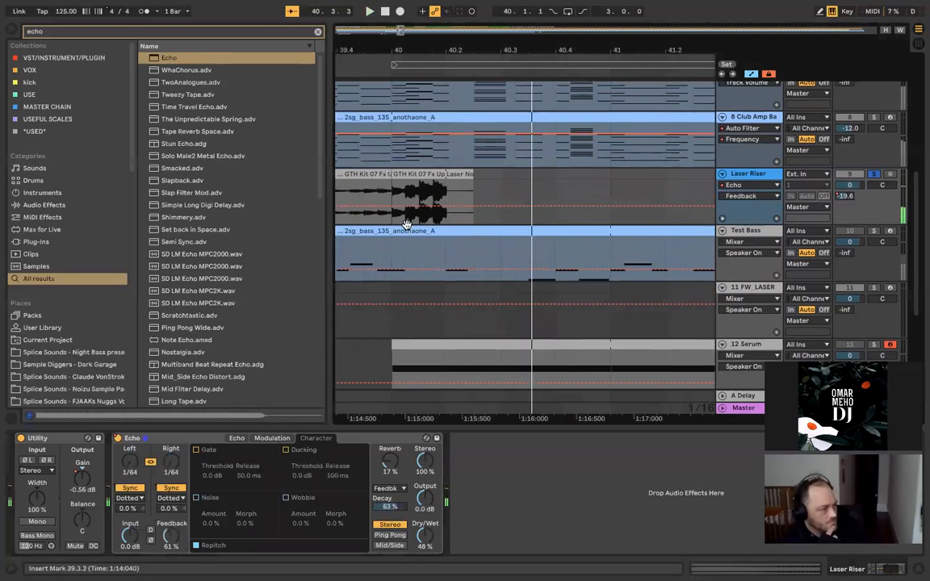
# Step: Set both Echo delay times to 1/16 and replay the chop from 39.3.1
pyautogui.click(176, 490)
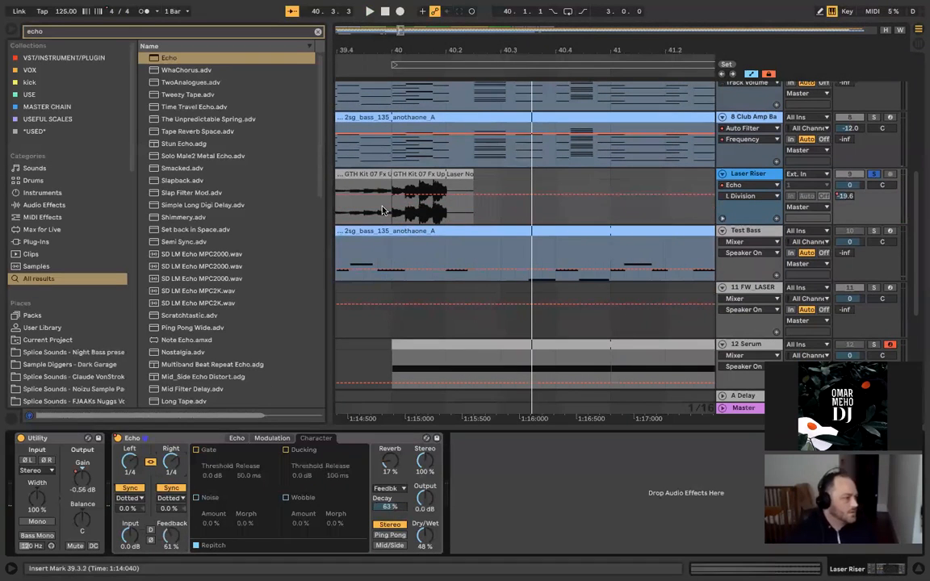
pyautogui.moveTo(186, 464); pyautogui.dragTo(186, 484)
pyautogui.scroll(-2, 390, 169)
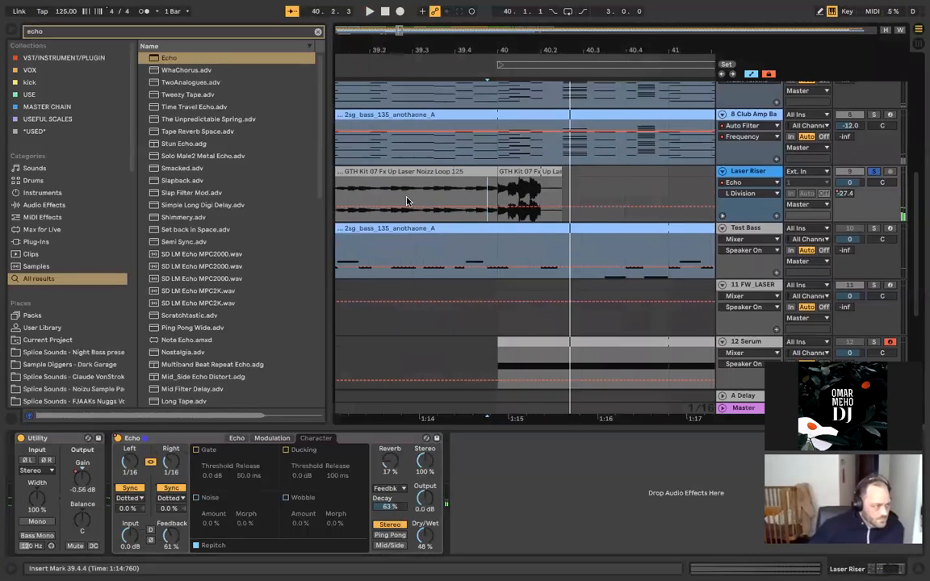
pyautogui.click(408, 200)
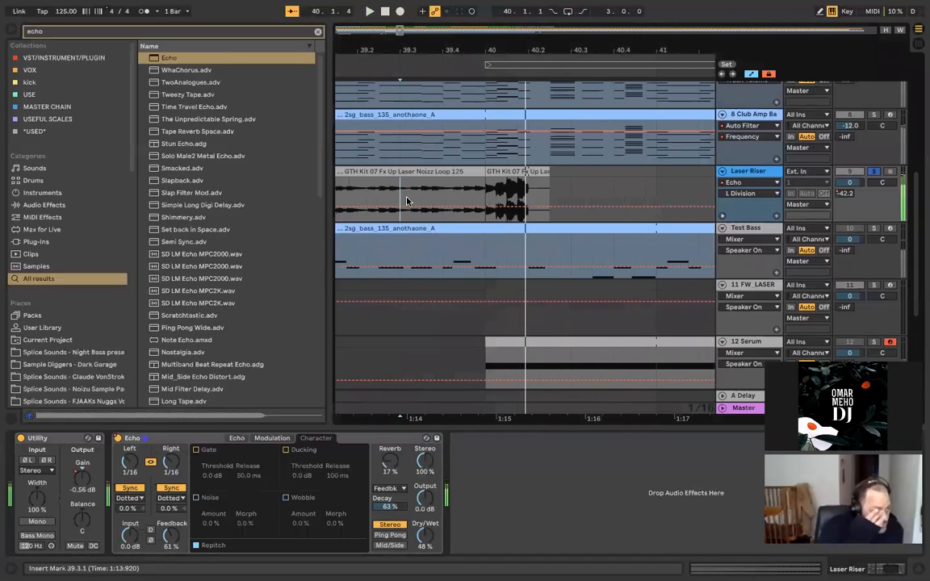
# Step: Add a Delay device after Echo on the Laser Riser track and automate it to switch on at bar 40
pyautogui.doubleClick(189, 30)
pyautogui.write('del')
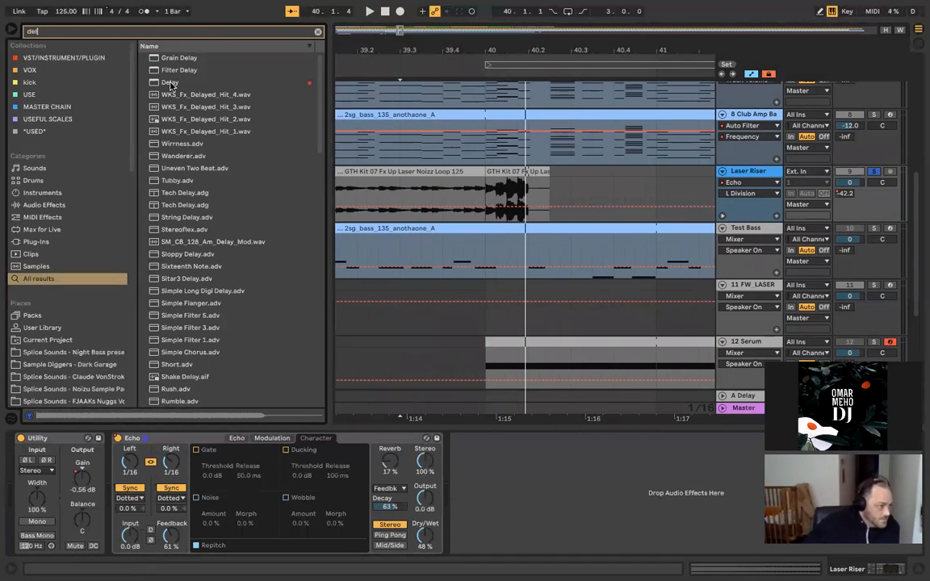
pyautogui.moveTo(169, 83); pyautogui.dragTo(468, 449)
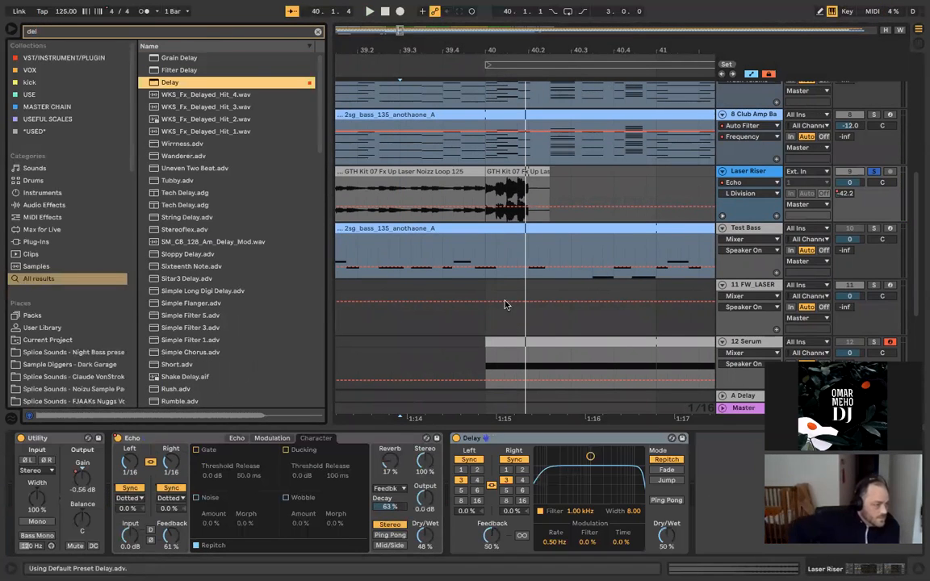
pyautogui.rightClick(457, 439)
pyautogui.click(469, 446)
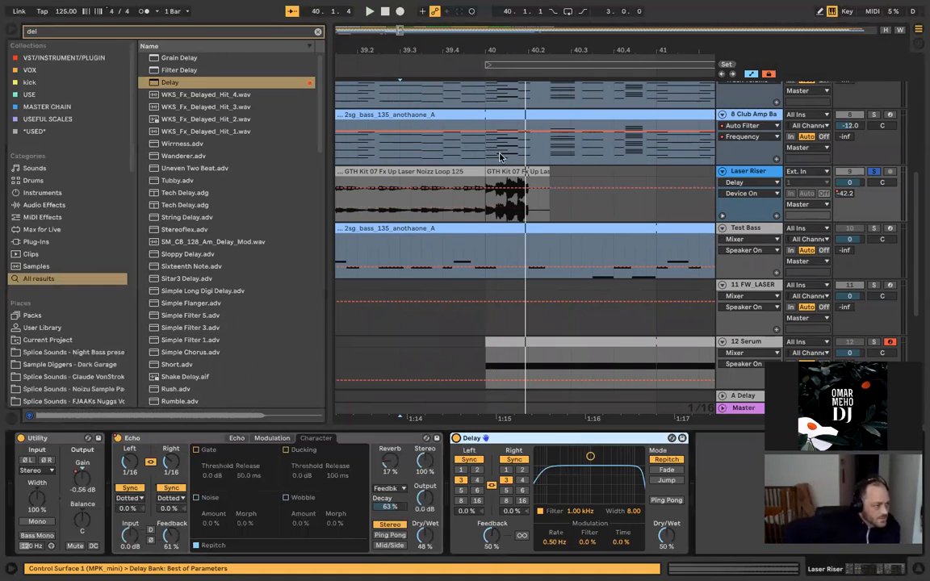
pyautogui.moveTo(465, 189); pyautogui.dragTo(485, 190)
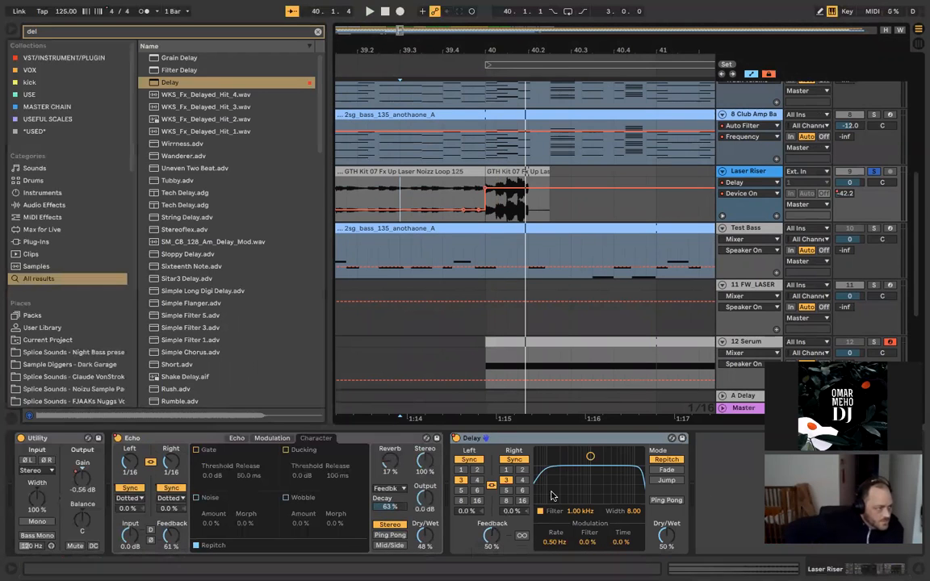
# Step: Set the Delay's feedback to 74 % and its delay times to one sixteenth, and replay the chop
pyautogui.moveTo(490, 535); pyautogui.dragTo(501, 514)
pyautogui.click(506, 470)
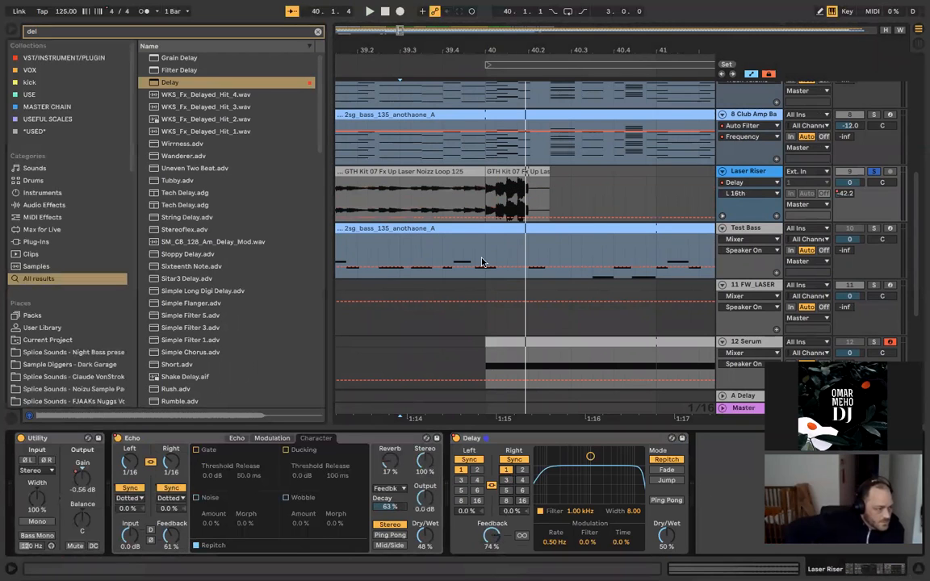
pyautogui.click(462, 187)
pyautogui.press('space')
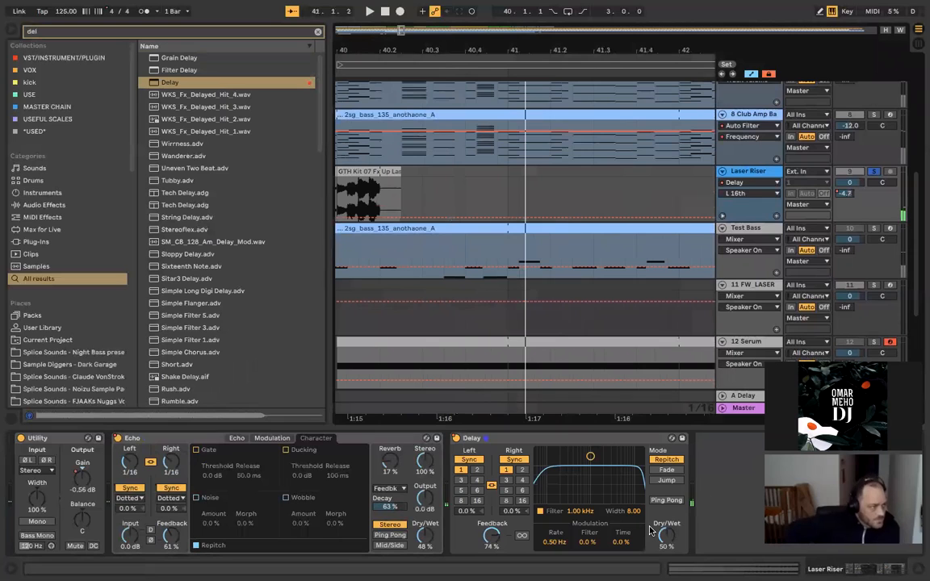
# Step: Set the Delay's dry/wet to 27 % and replay the chop from 39.3.2
pyautogui.moveTo(663, 532); pyautogui.dragTo(662, 537)
pyautogui.hscroll(-3, 383, 230)
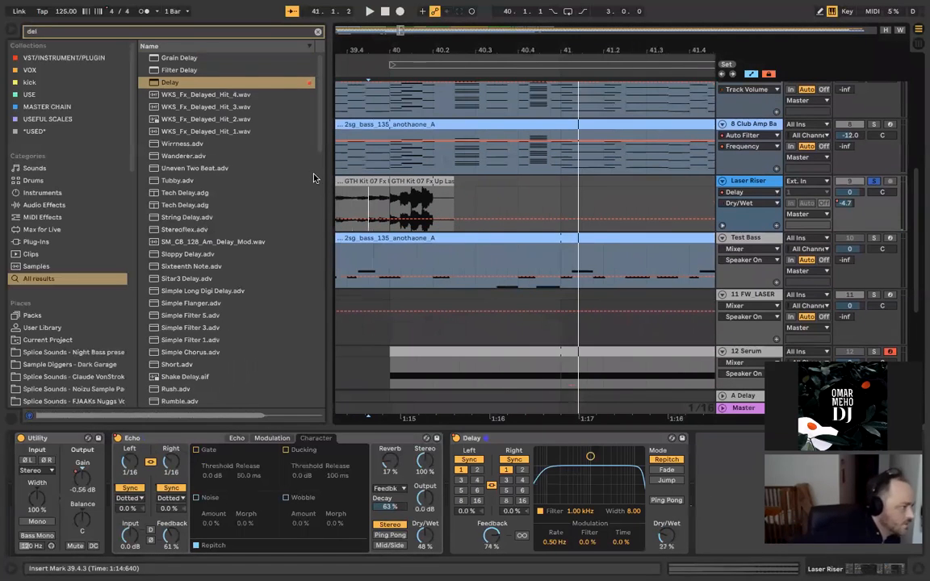
pyautogui.click(341, 196)
pyautogui.press('space')
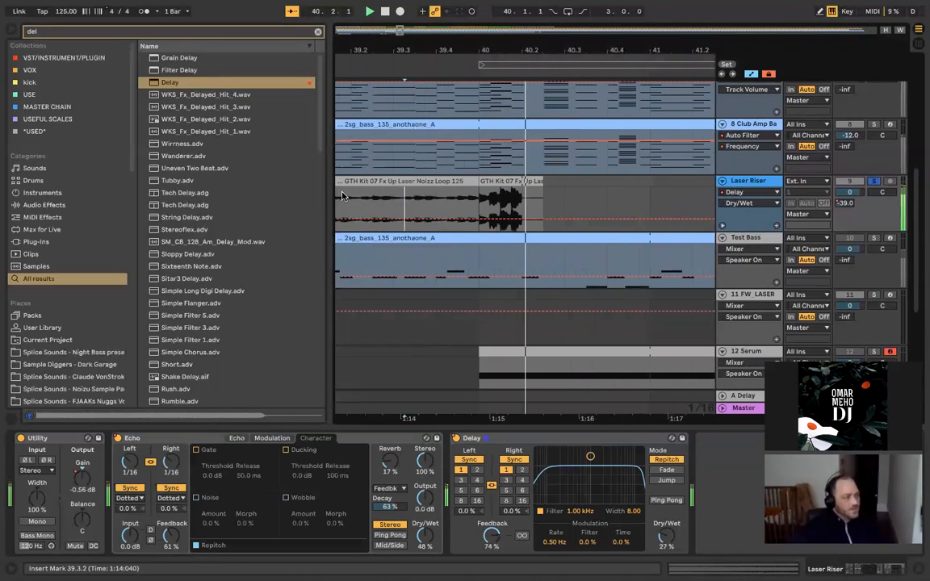
pyautogui.scroll(3, 342, 196)
pyautogui.hscroll(-2, 347, 194)
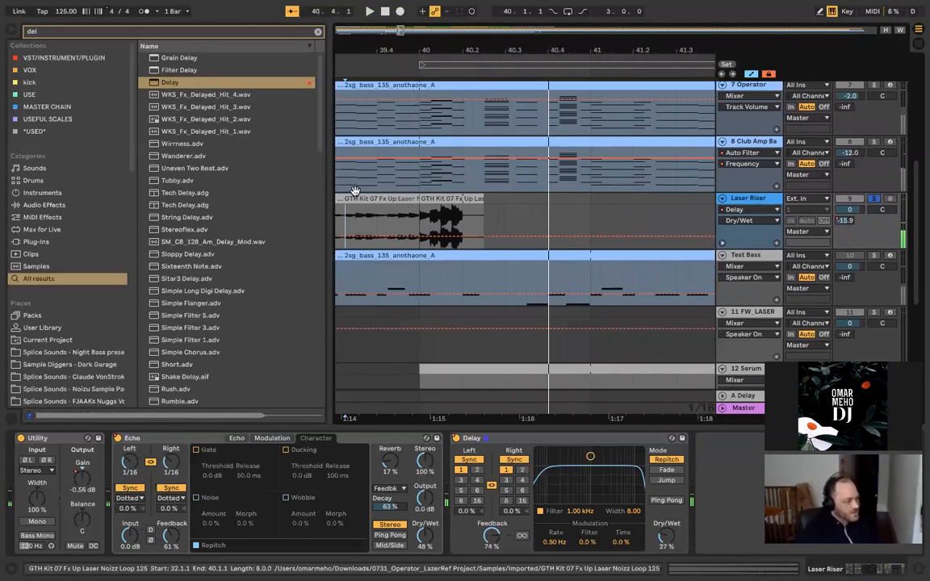
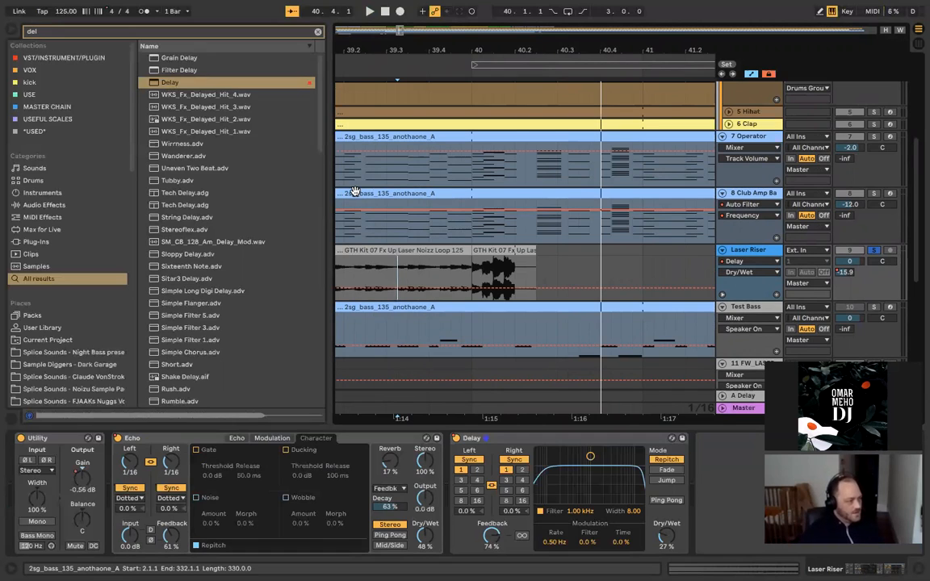
# Step: Insert a MIDI track below Laser Riser and trim the chop clip at bar 40 to one sixteenth
pyautogui.rightClick(746, 247)
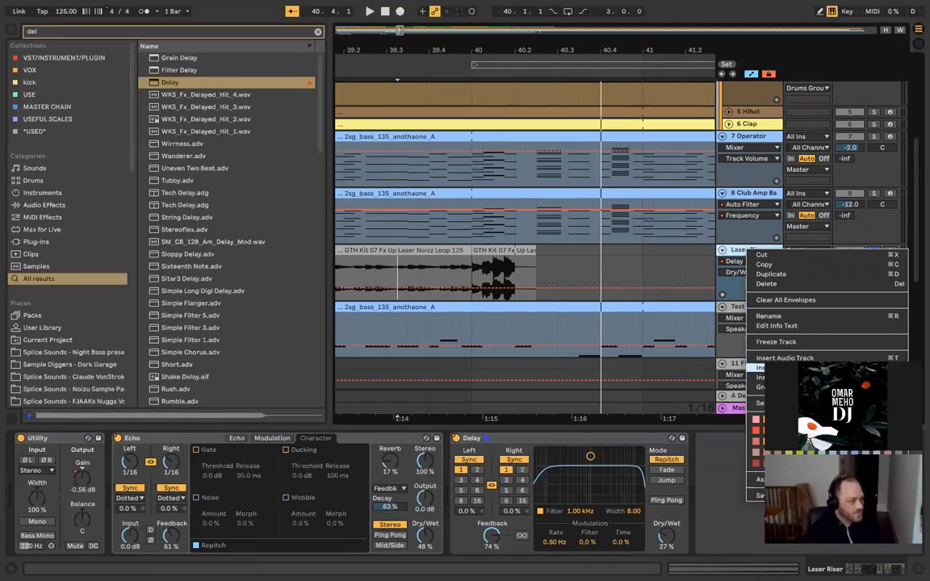
pyautogui.click(763, 367)
pyautogui.click(540, 254)
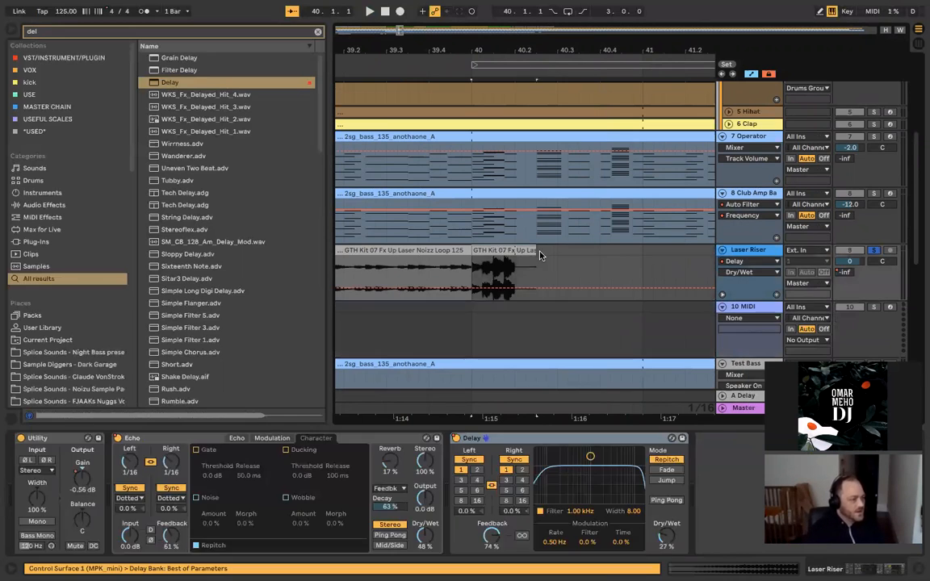
pyautogui.moveTo(530, 249); pyautogui.dragTo(482, 249)
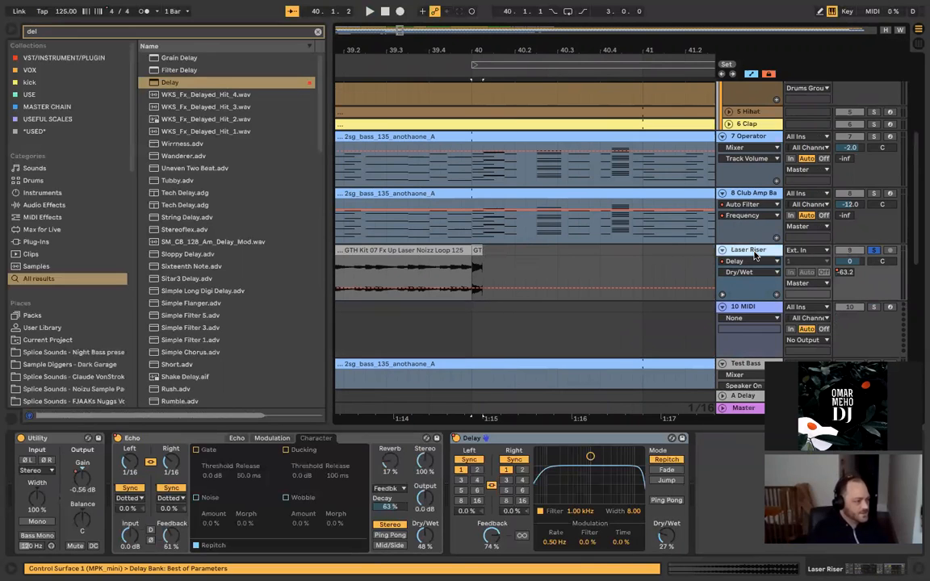
# Step: Load the trimmed chop into a Simpler on the new MIDI track and create a one-sixteenth MIDI clip at bar 40
pyautogui.click(734, 308)
pyautogui.moveTo(477, 251); pyautogui.dragTo(434, 517)
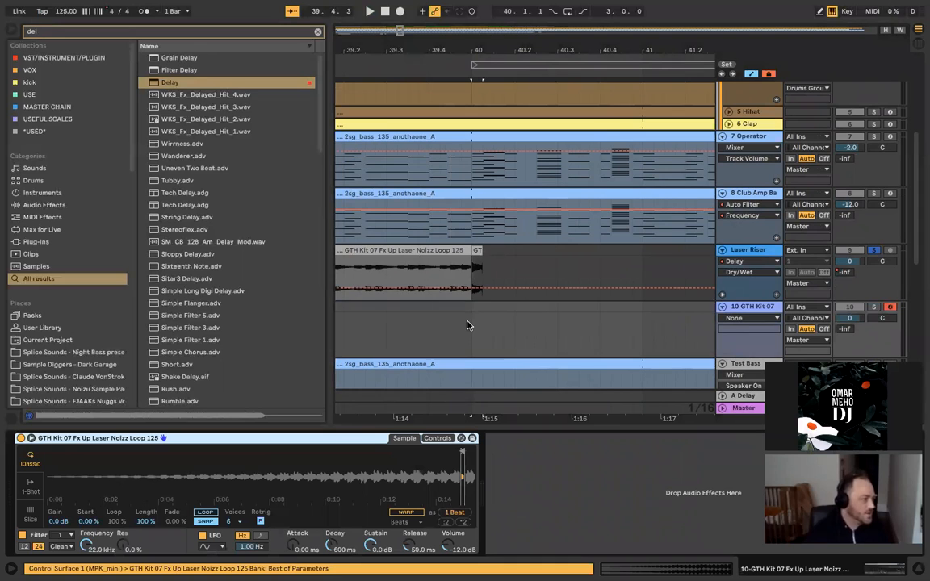
pyautogui.click(472, 315)
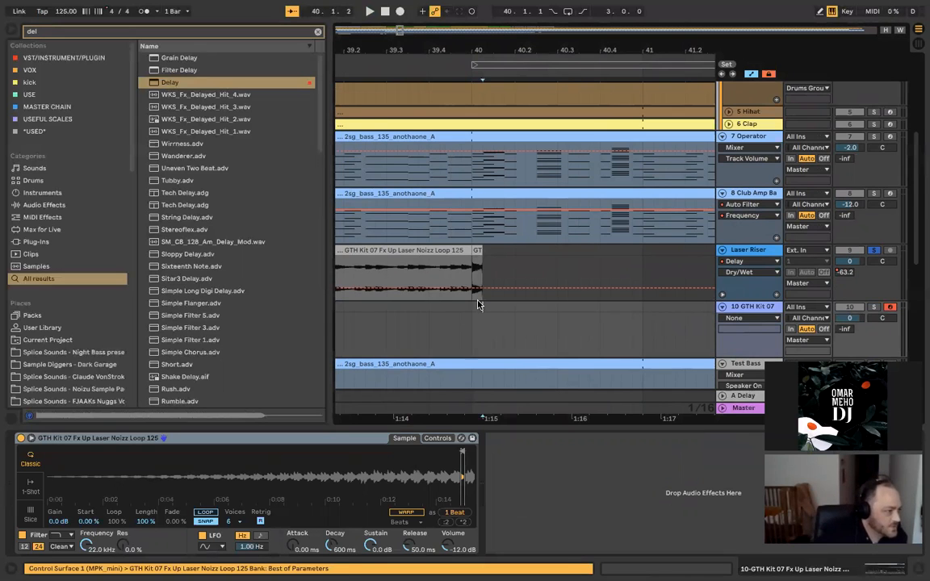
pyautogui.doubleClick(478, 305)
# Step: Extend the looped MIDI clip to 41.1.1 and bring the high notes into view in its note editor
pyautogui.moveTo(482, 170); pyautogui.dragTo(641, 170)
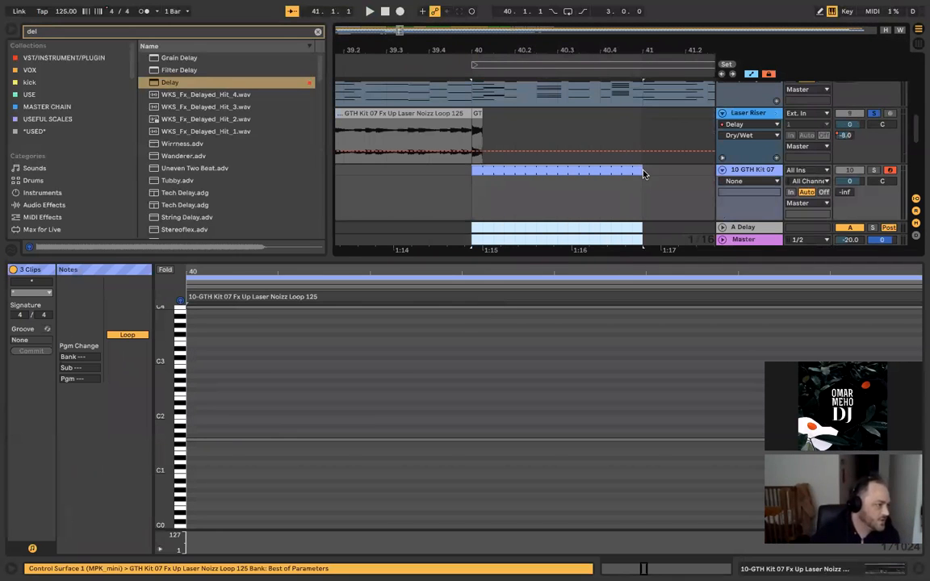
pyautogui.click(495, 171)
pyautogui.scroll(4, 183, 379)
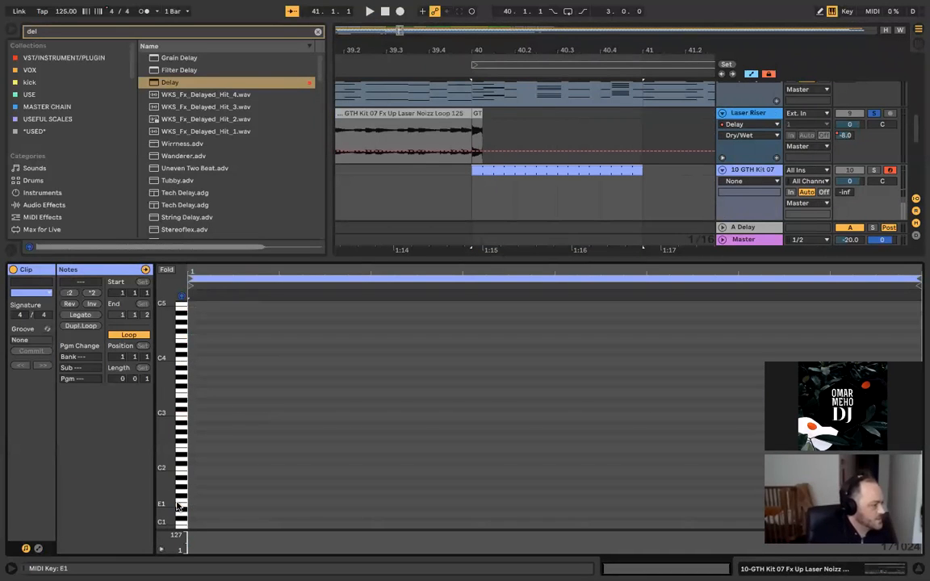
pyautogui.hotkey('ctrl', 'Up')
pyautogui.click(181, 69)
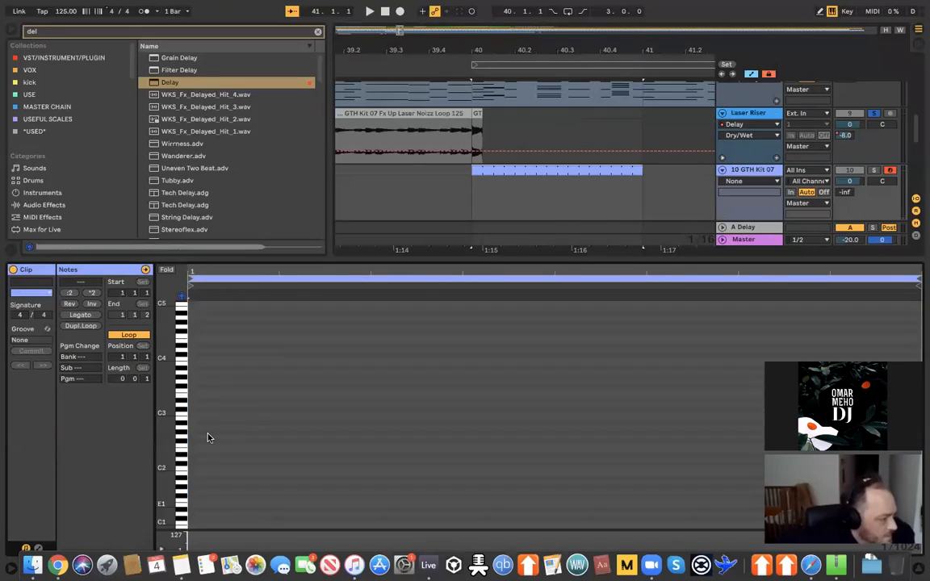
pyautogui.scroll(5, 181, 331)
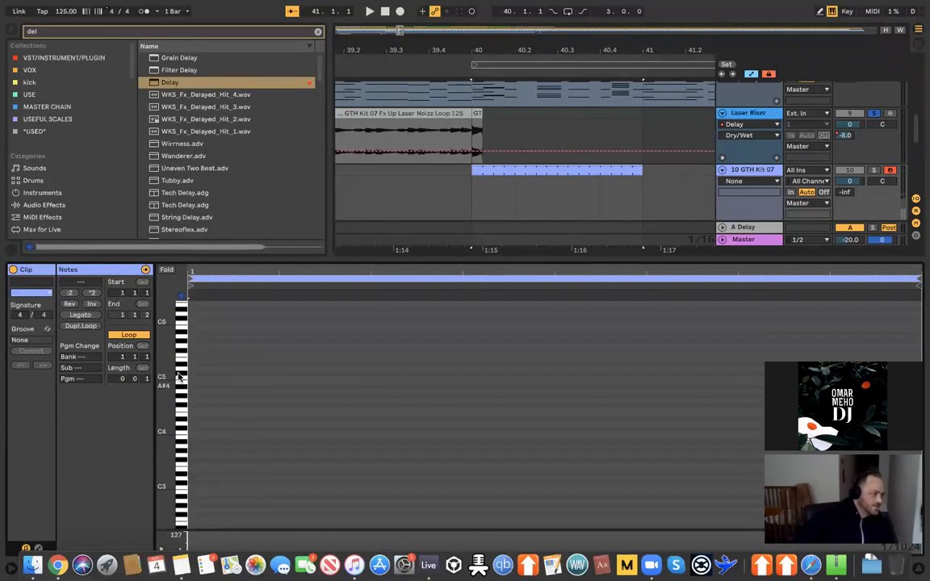
# Step: Add an E7 note to the MIDI clip and stretch it across the full one-sixteenth loop
pyautogui.doubleClick(200, 372)
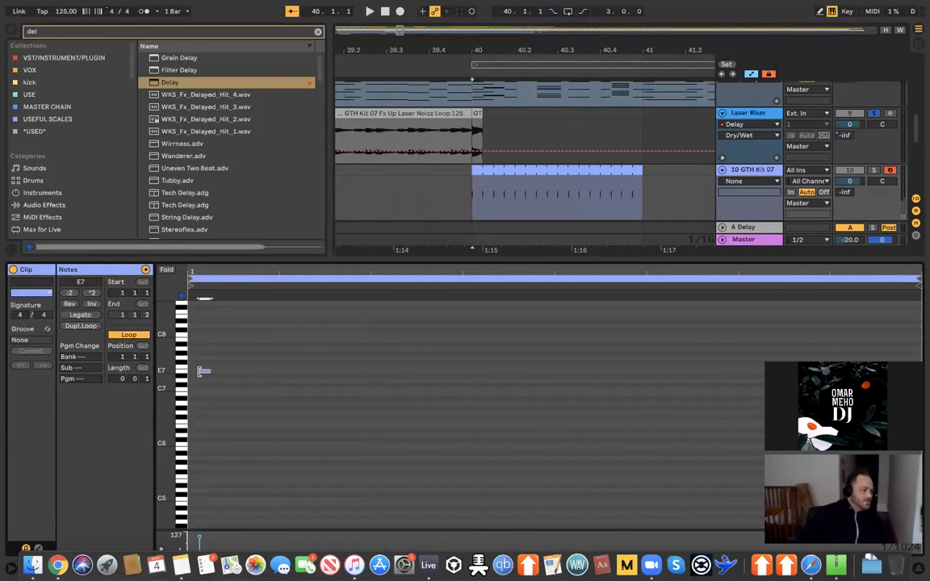
pyautogui.moveTo(209, 370); pyautogui.dragTo(914, 349)
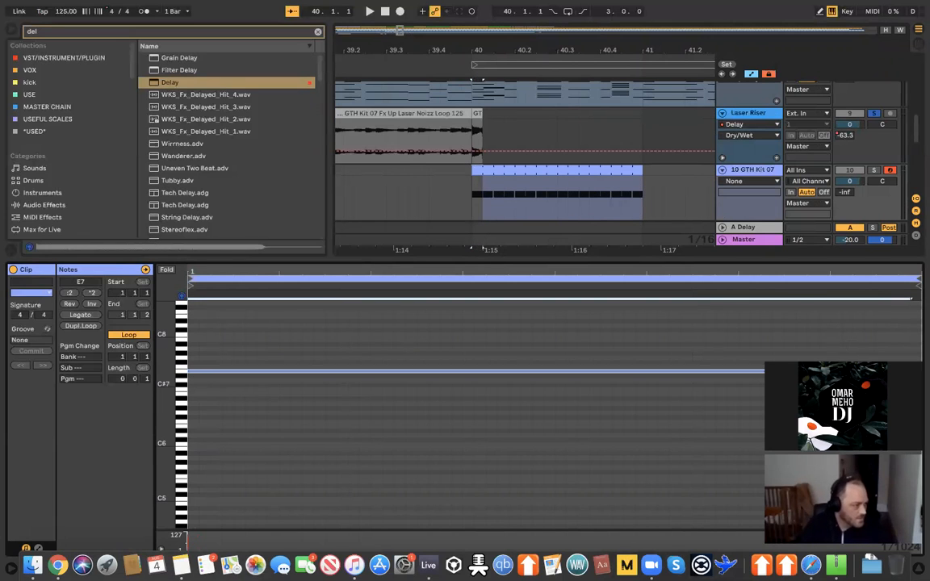
pyautogui.click(910, 372)
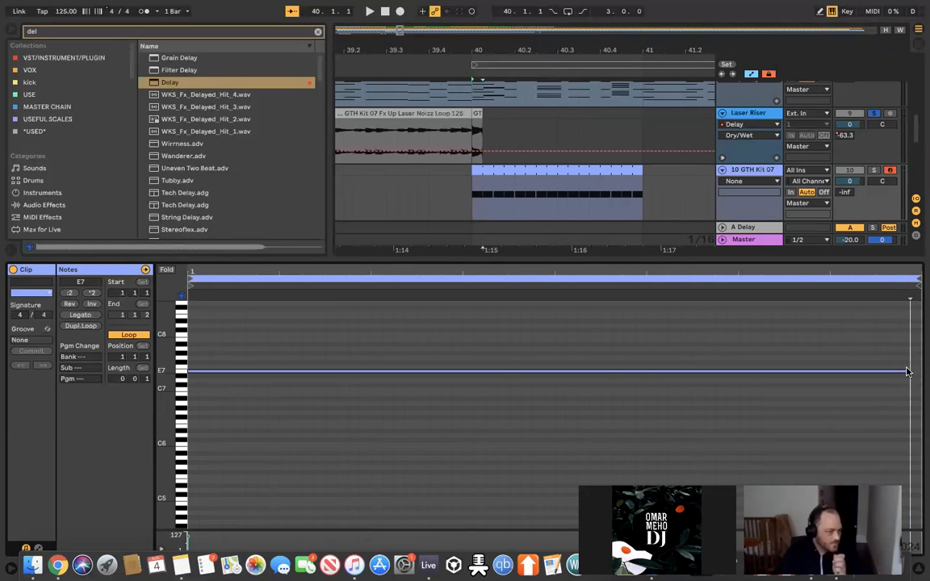
pyautogui.moveTo(922, 368); pyautogui.dragTo(908, 372)
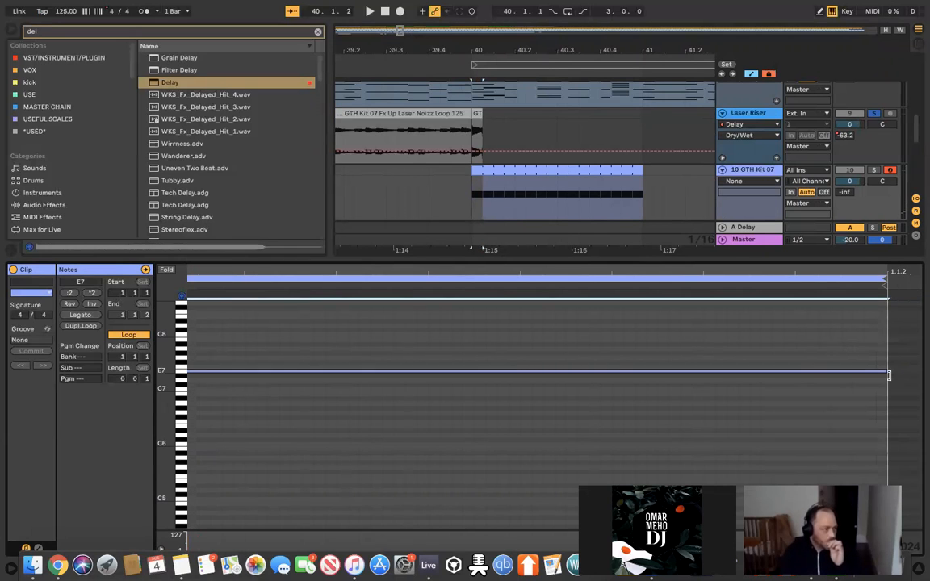
# Step: Turn off looping for the MIDI clip, solo the Simpler track and audition the note at bar 40
pyautogui.click(140, 335)
pyautogui.press('space')
pyautogui.press('space')
pyautogui.press('space')
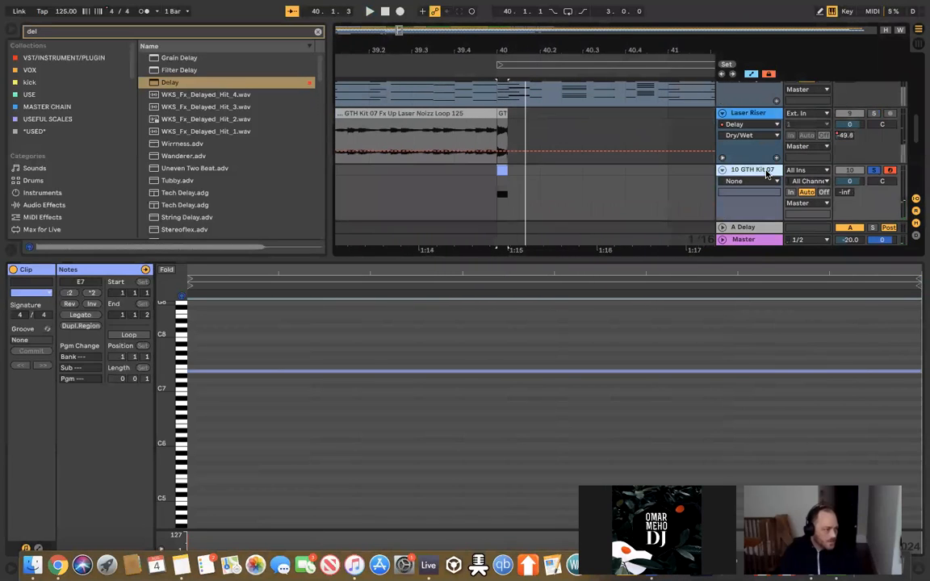
# Step: Switch the Simpler to 1-Shot playback and adjust its Trigger/Gate setting
pyautogui.hotkey('shift', 'Tab')
pyautogui.click(30, 491)
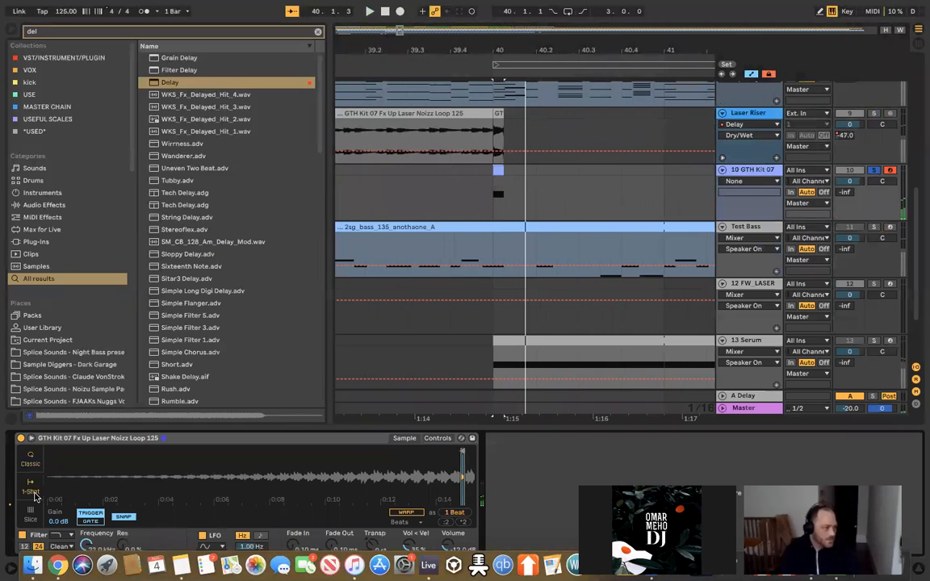
pyautogui.click(94, 521)
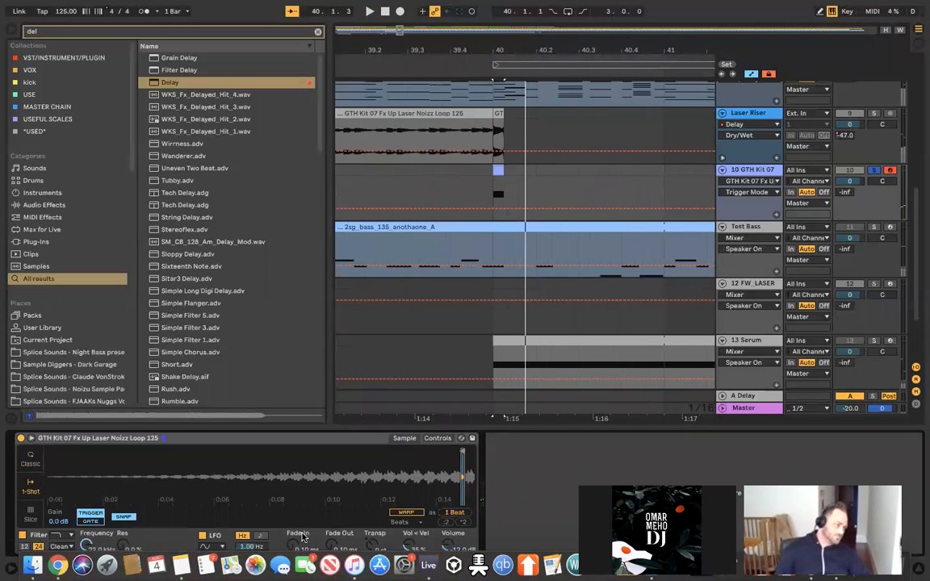
# Step: Extend the MIDI clip and its E7 note to 41.1.1, audition them, and return to the track's Simpler
pyautogui.scroll(-3, 473, 189)
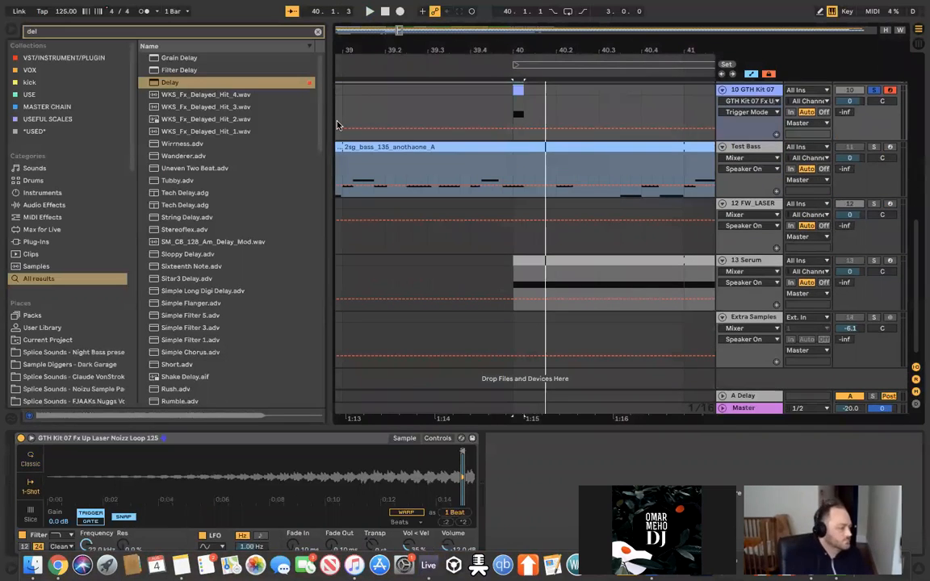
pyautogui.scroll(2, 369, 137)
pyautogui.moveTo(506, 129); pyautogui.dragTo(668, 134)
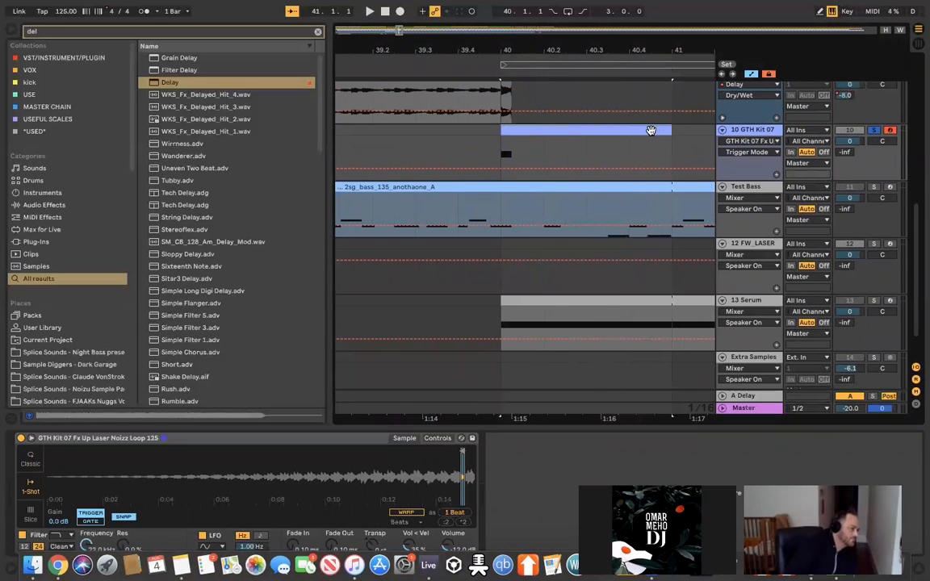
pyautogui.doubleClick(651, 130)
pyautogui.moveTo(230, 373); pyautogui.dragTo(858, 351)
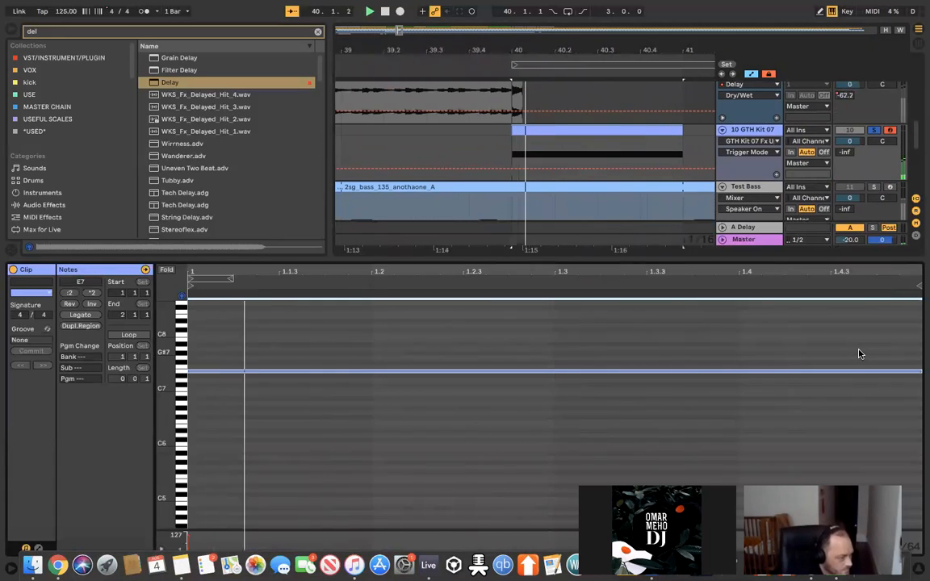
pyautogui.doubleClick(752, 130)
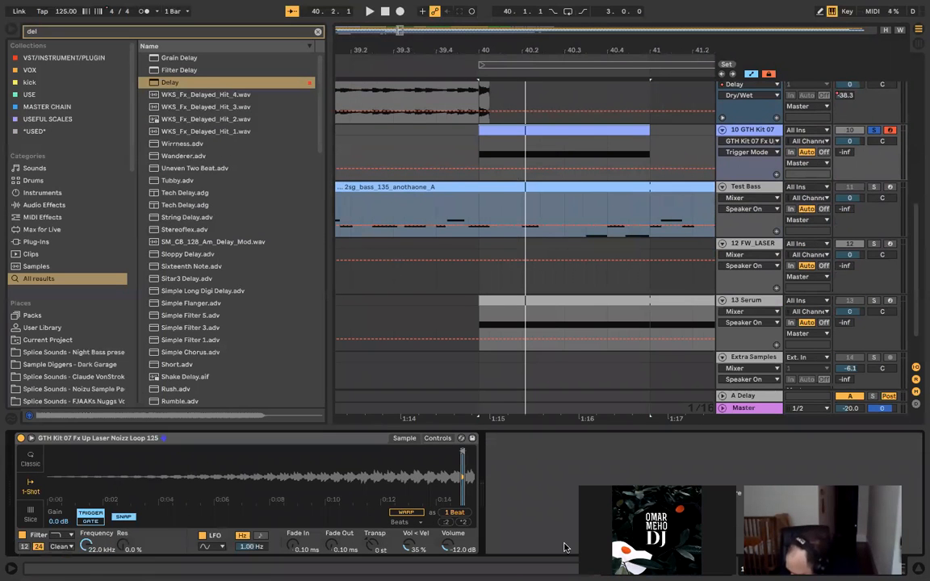
# Step: Check the Simpler's Controls page, return to its sample display and switch playback to Slice mode
pyautogui.click(430, 440)
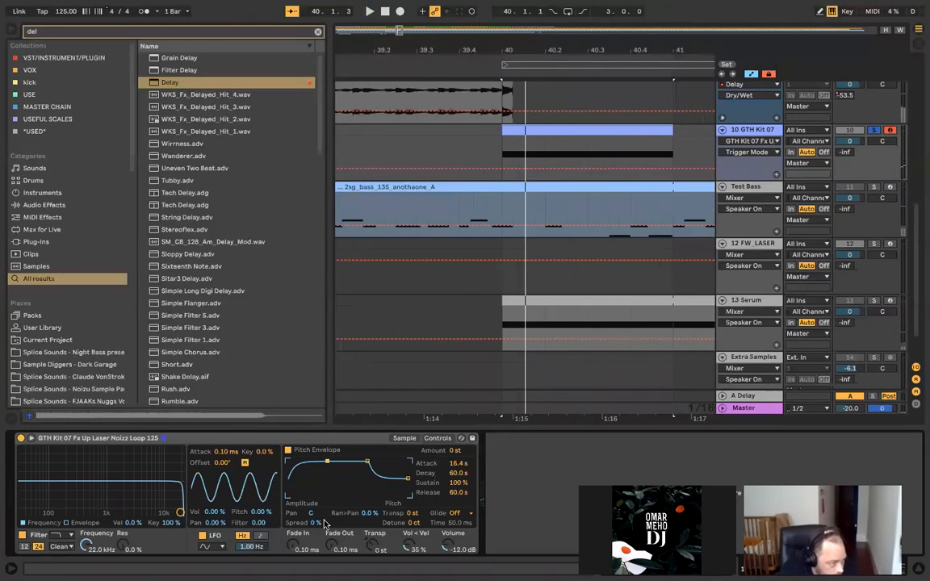
pyautogui.click(404, 438)
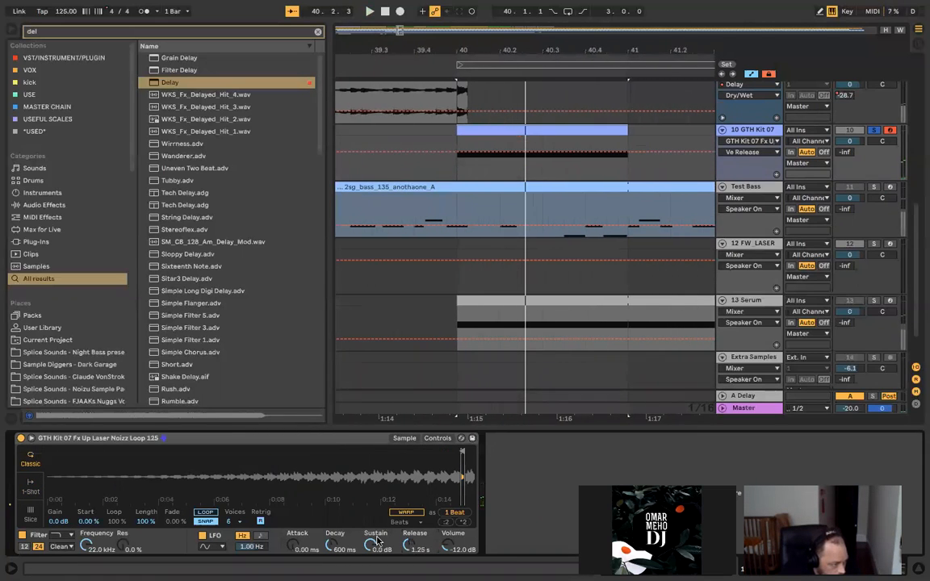
pyautogui.click(29, 507)
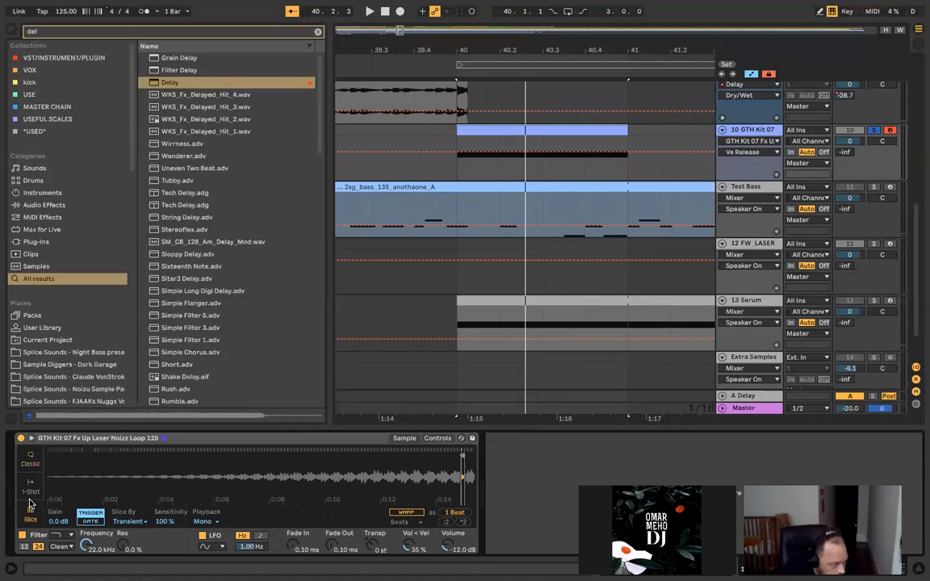
# Step: Solo the Reference track and audition it from around bar 30, in the laser riser section before the drop
pyautogui.scroll(-5, 480, 182)
pyautogui.scroll(6, 478, 185)
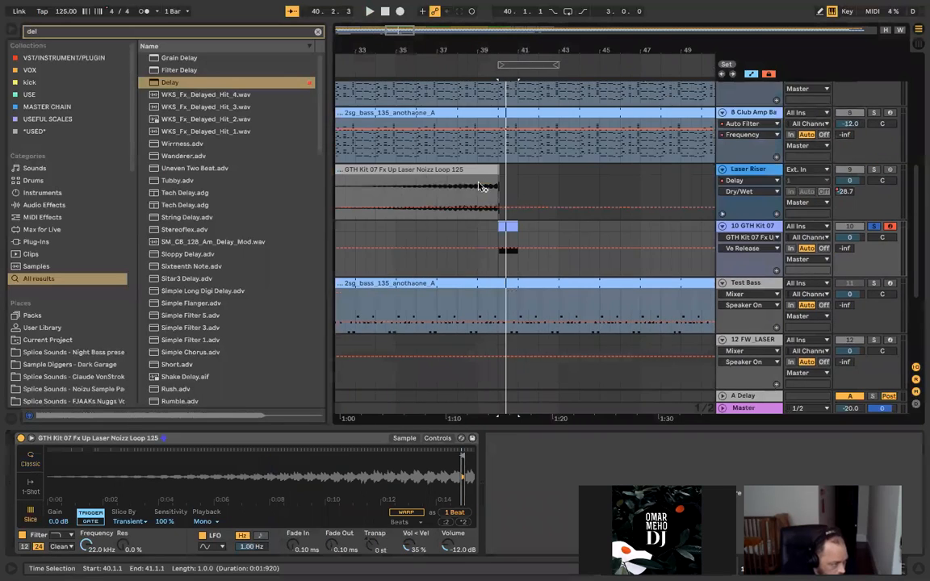
pyautogui.scroll(5, 477, 185)
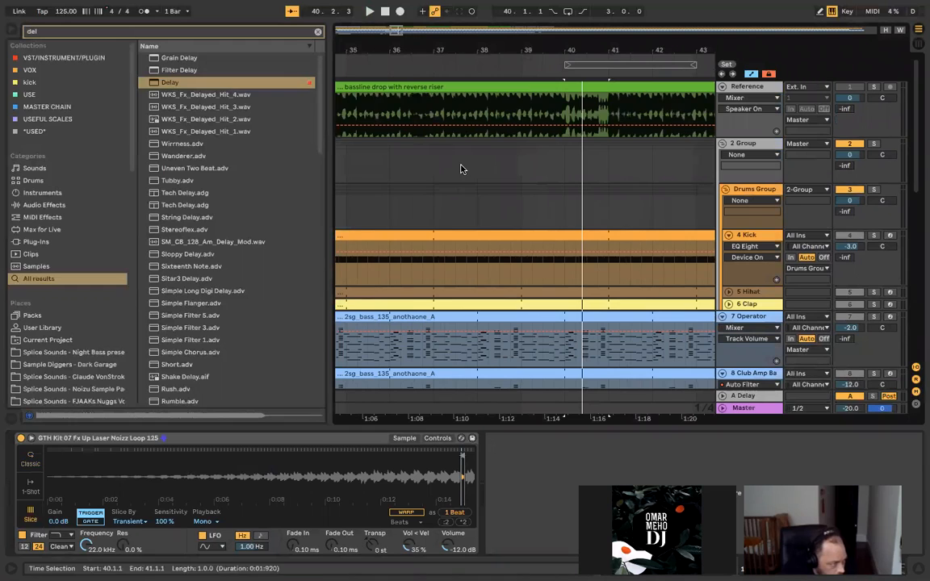
pyautogui.hscroll(-6, 462, 169)
pyautogui.hscroll(-2, 460, 169)
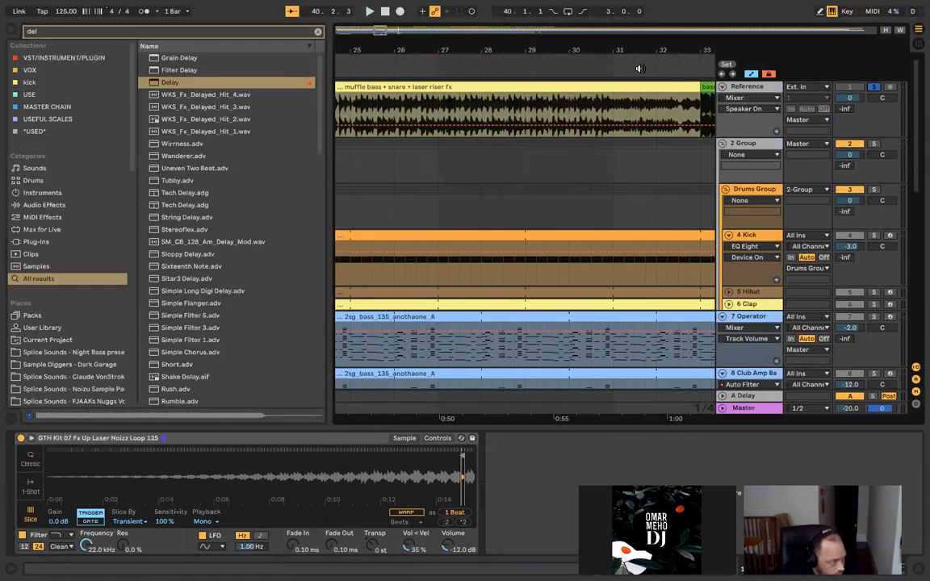
pyautogui.click(586, 70)
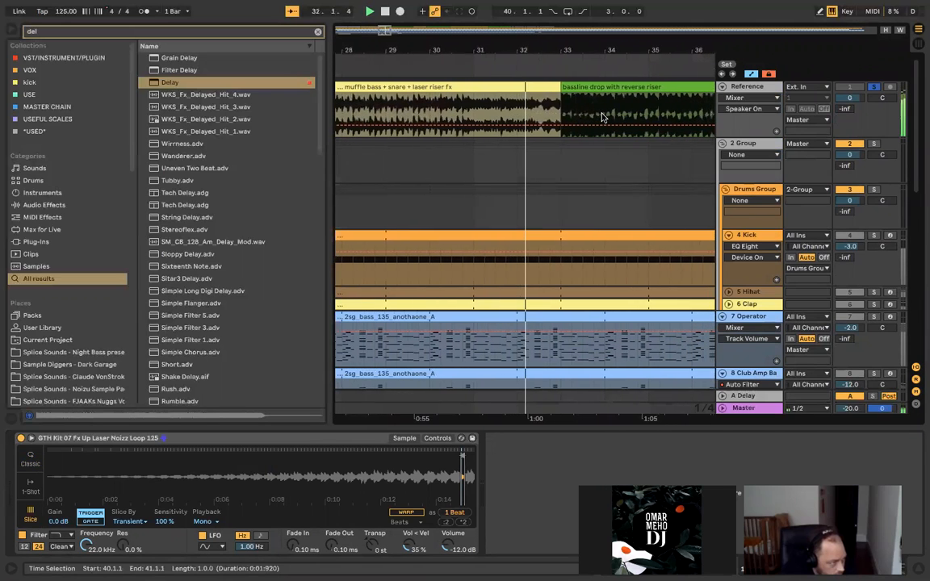
# Step: Insert a new audio track directly below Laser Riser and place the insert marker on it at bar 36
pyautogui.press('-')
pyautogui.scroll(-10, 601, 117)
pyautogui.press('-')
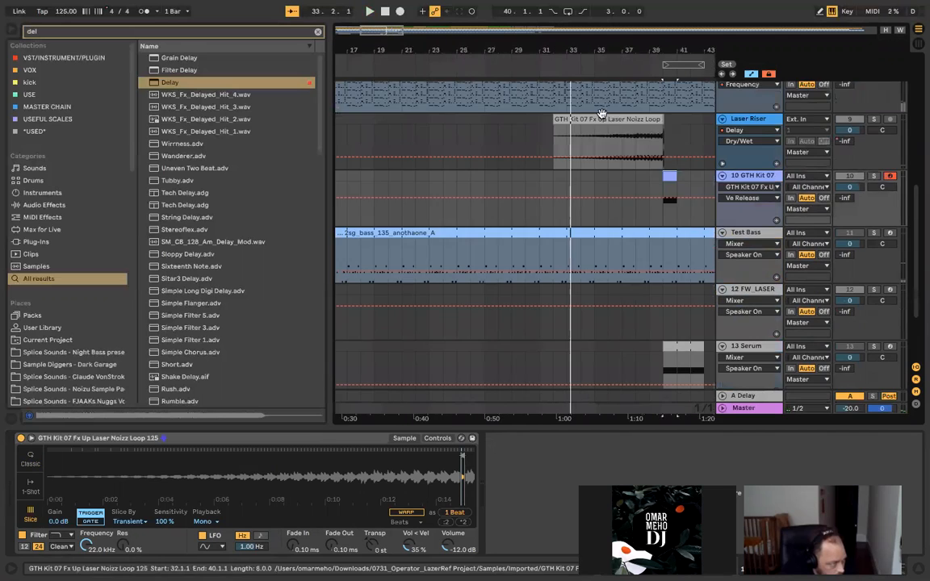
pyautogui.press('+')
pyautogui.press('+')
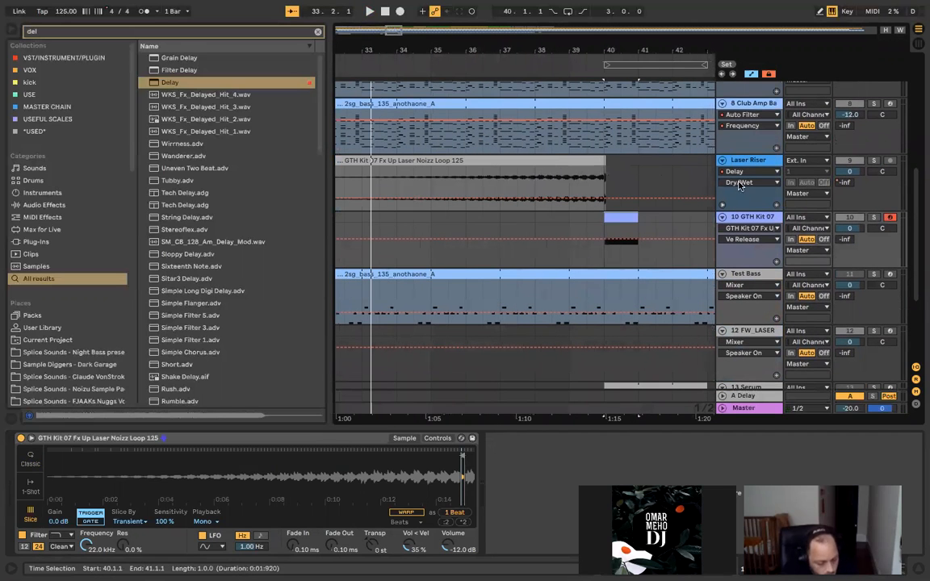
pyautogui.click(742, 162)
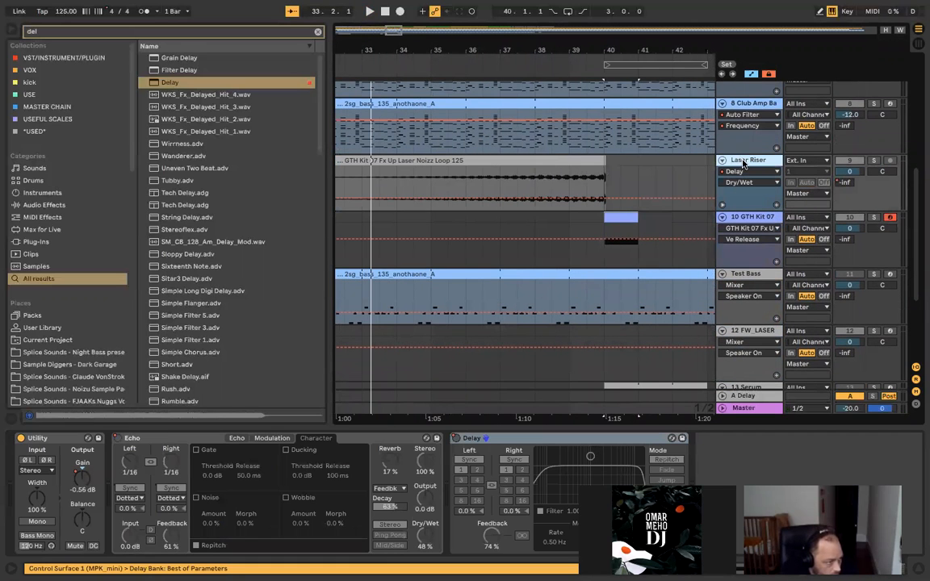
pyautogui.rightClick(743, 163)
pyautogui.click(760, 272)
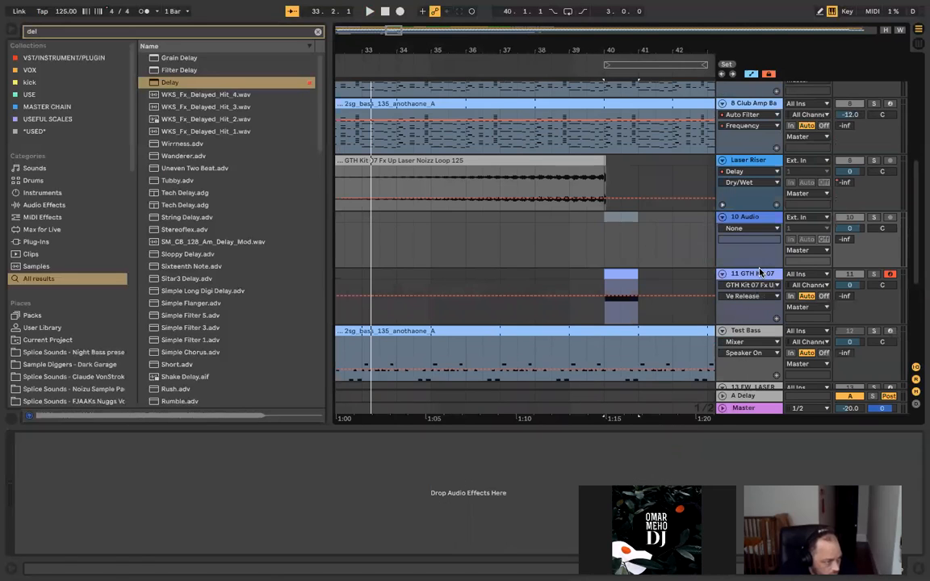
pyautogui.click(459, 235)
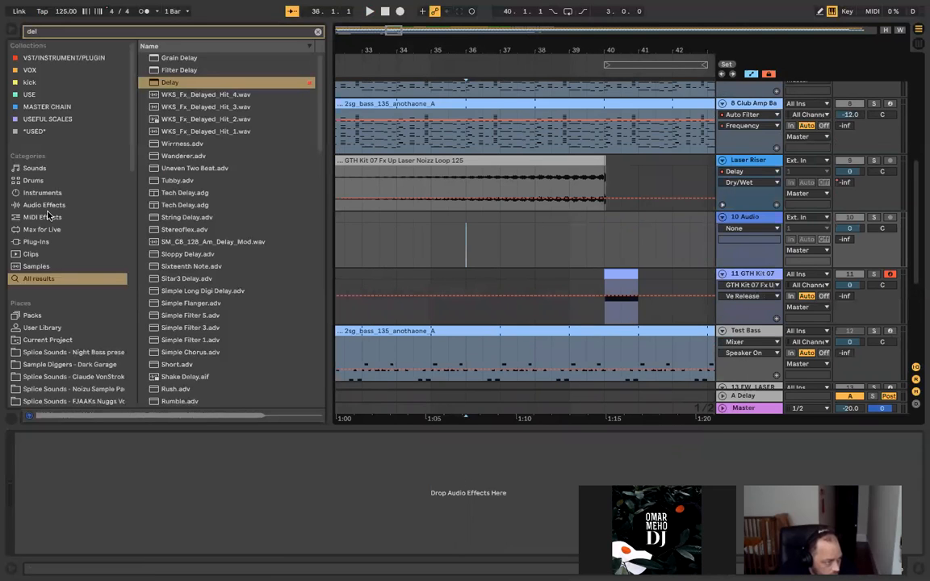
# Step: Replace the browser search with "rise" in the Sounds category and expand the Effects results
pyautogui.click(36, 169)
pyautogui.click(318, 33)
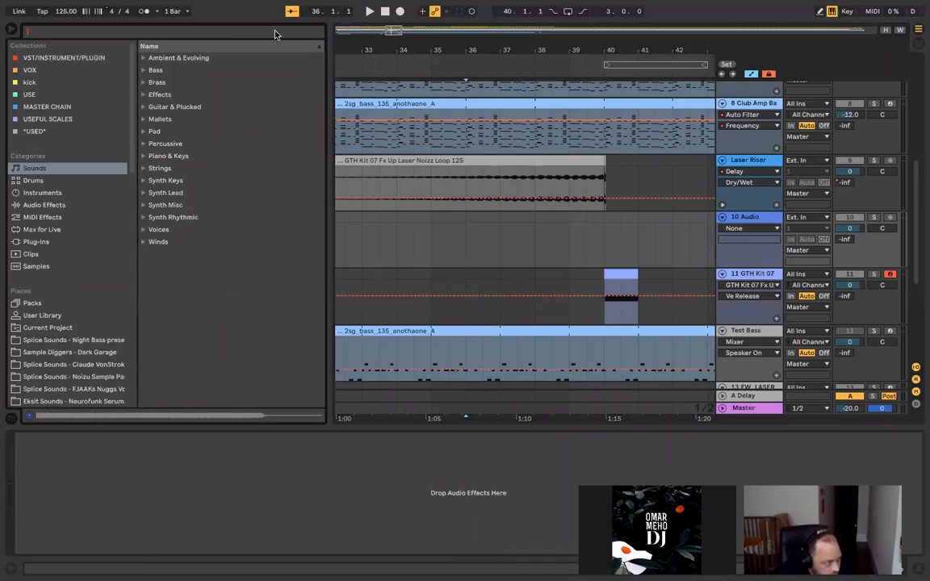
pyautogui.write('rise')
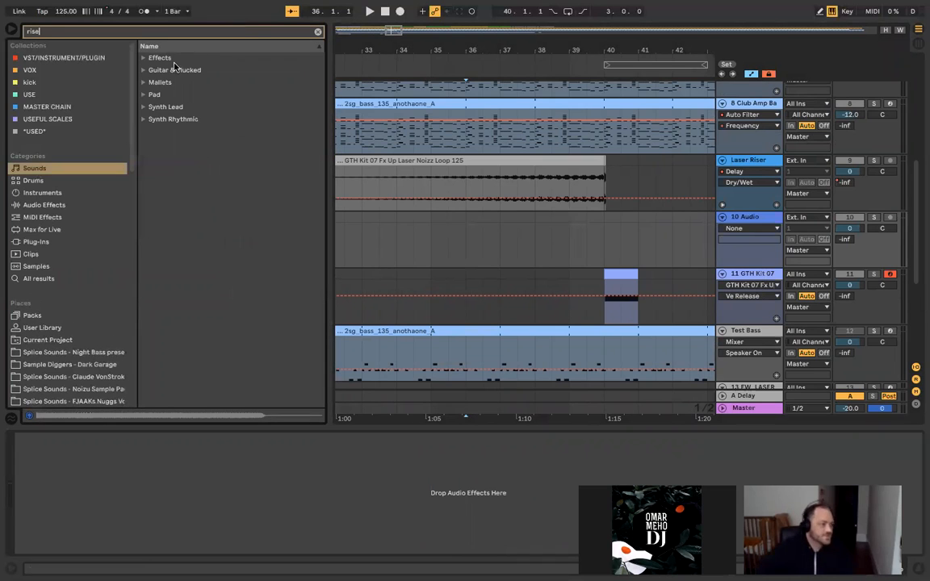
pyautogui.click(144, 59)
# Step: Preview the ENCOM Riser, F1 Riser and Hyper Riser presets, plus Please Rise For Jimi Guitar under Guitar & Plucked
pyautogui.click(158, 71)
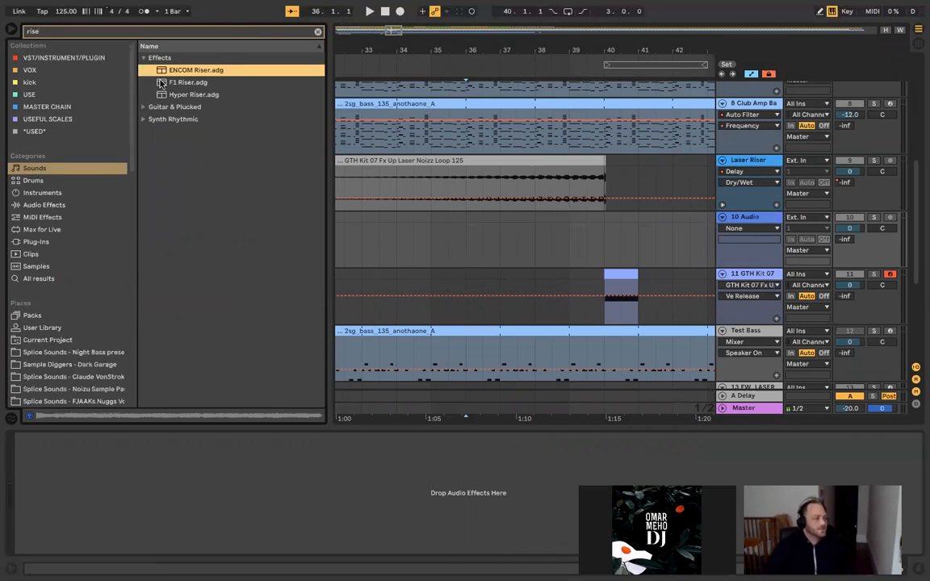
pyautogui.click(161, 84)
pyautogui.click(164, 95)
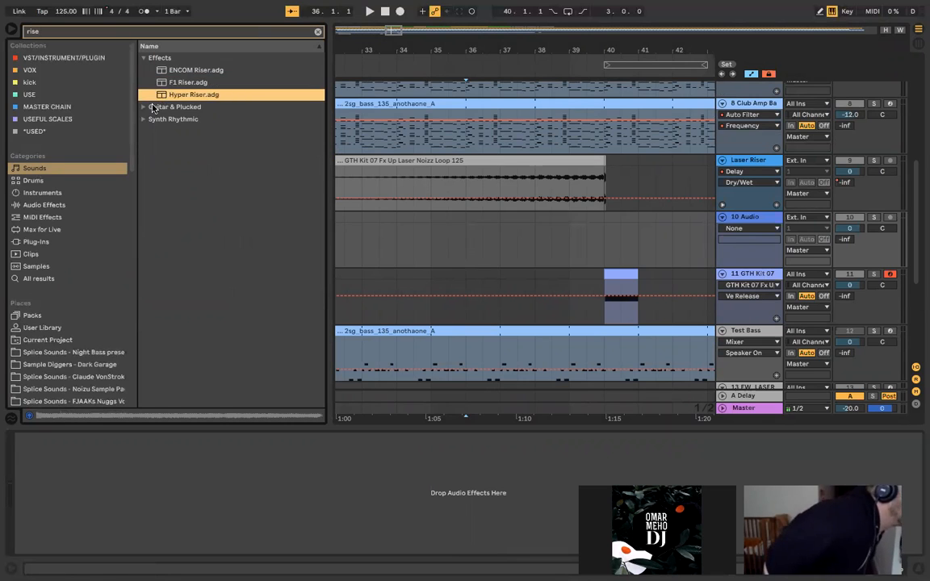
pyautogui.click(145, 107)
pyautogui.click(163, 84)
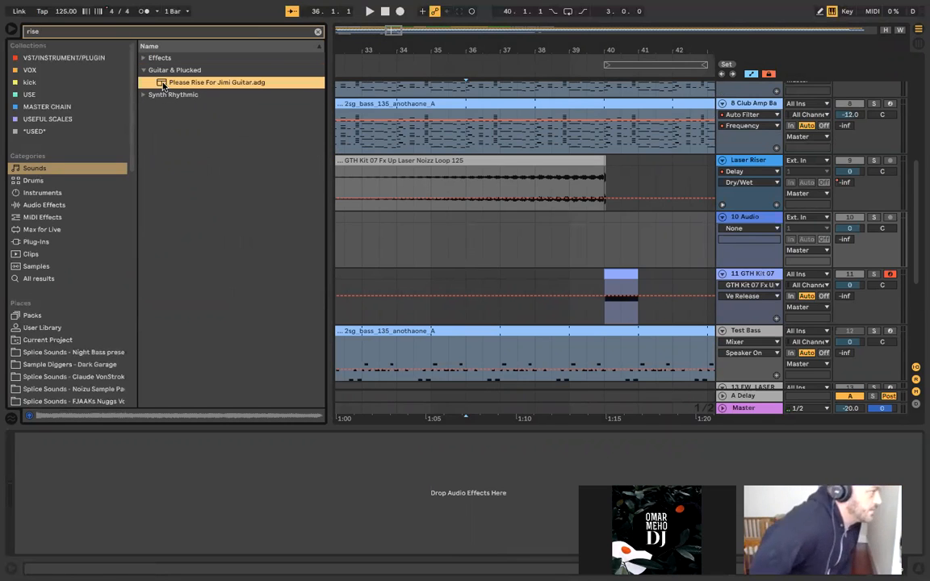
# Step: Load the Synth Rhythmic preset Tesla Riser Loop onto a new MIDI track directly below the Laser Riser track
pyautogui.click(162, 94)
pyautogui.click(157, 98)
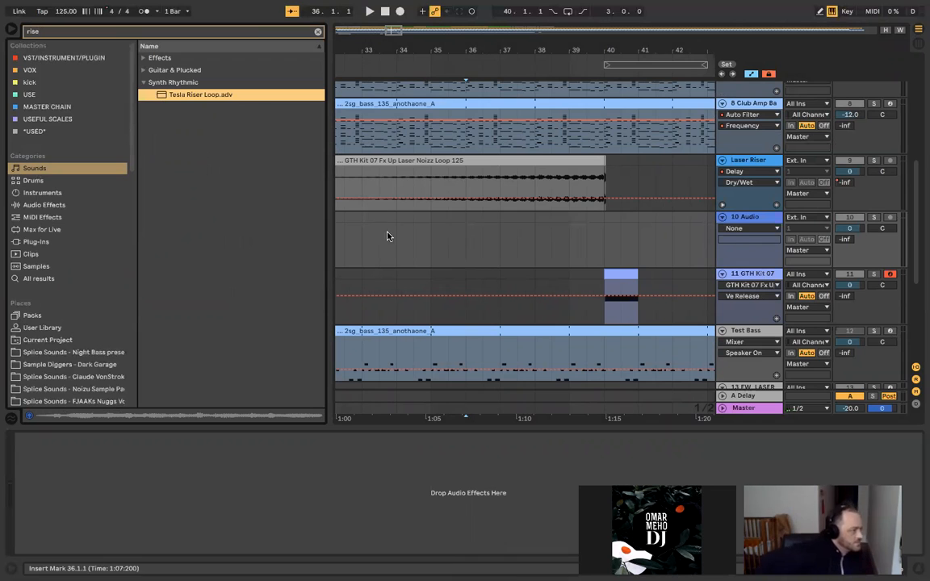
pyautogui.rightClick(741, 162)
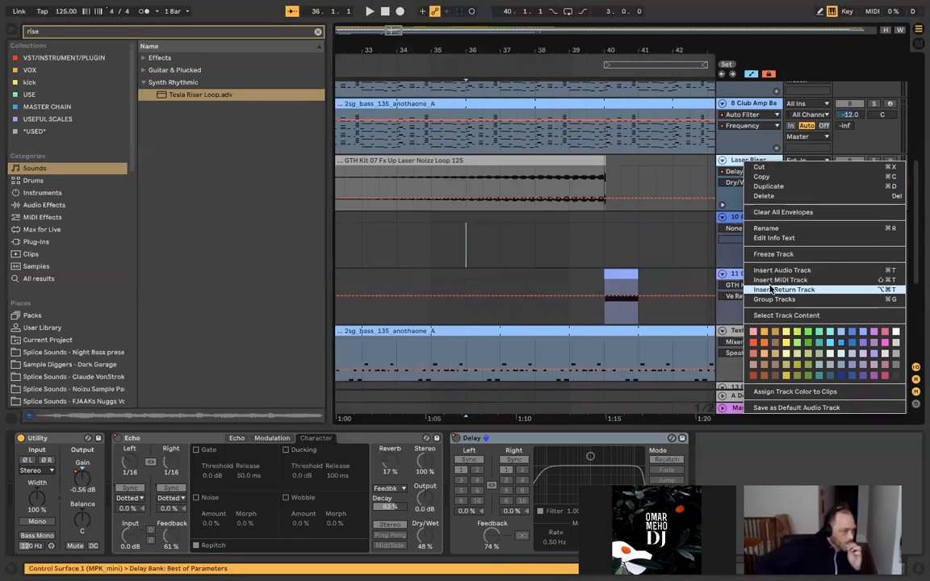
pyautogui.click(755, 262)
pyautogui.moveTo(218, 91); pyautogui.dragTo(393, 249)
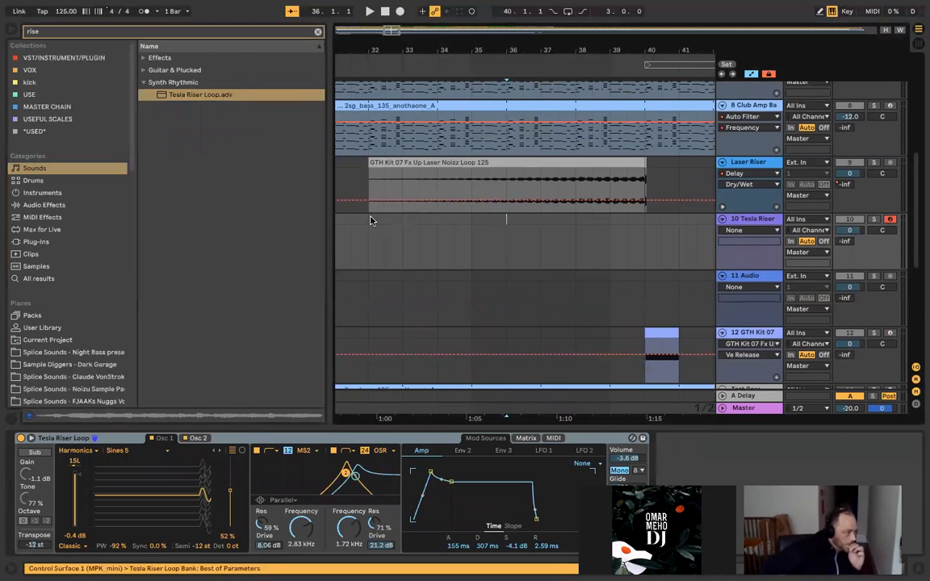
# Step: Create a half-bar MIDI clip on the Tesla Riser track, starting at bar 32
pyautogui.doubleClick(370, 220)
pyautogui.moveTo(381, 170); pyautogui.dragTo(652, 181)
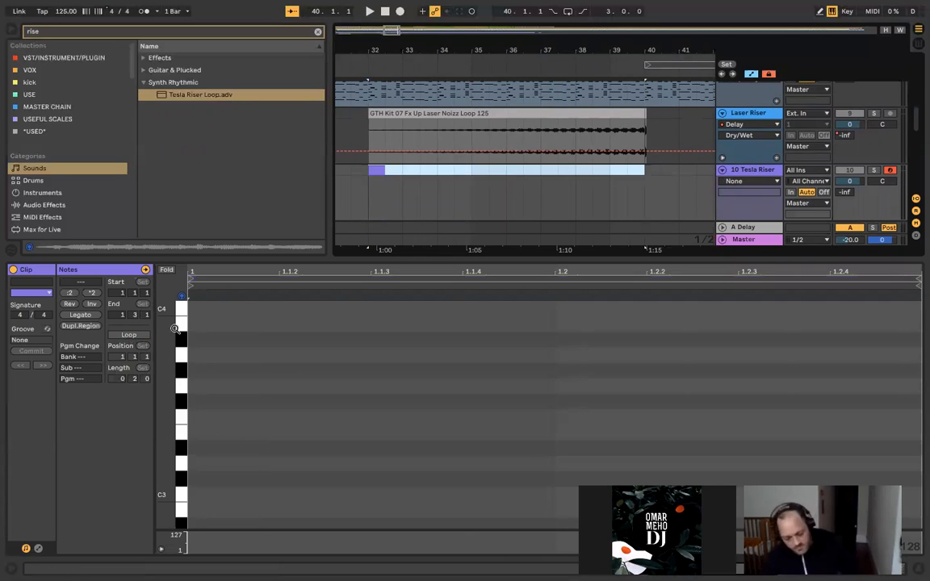
pyautogui.click(128, 336)
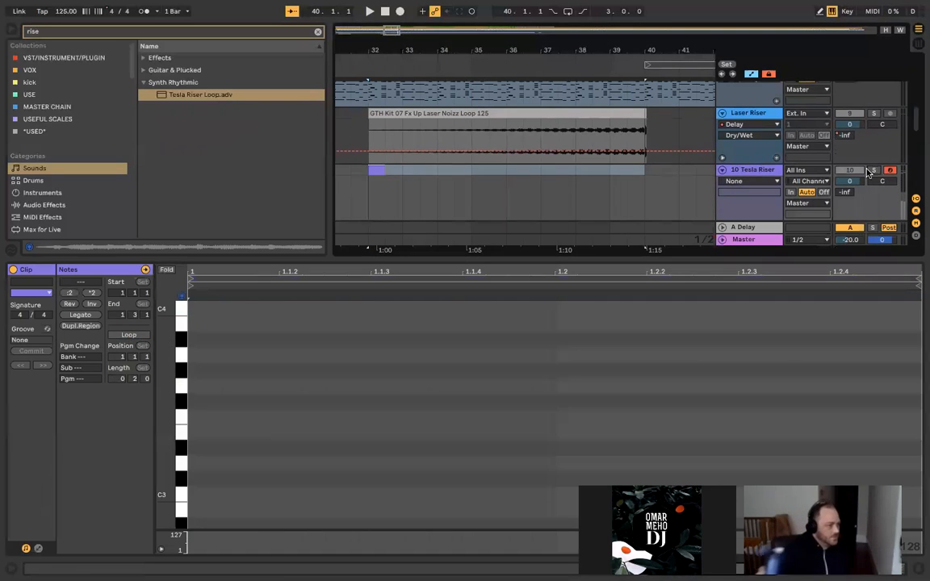
# Step: Fill the half-bar clip with eight consecutive sixteenth-length A#3 notes
pyautogui.doubleClick(193, 339)
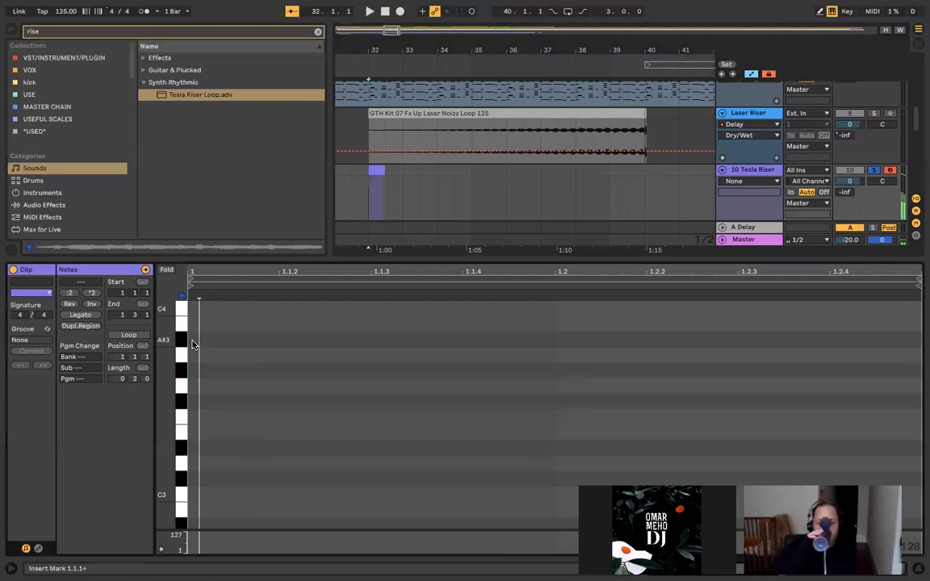
pyautogui.moveTo(197, 340); pyautogui.dragTo(278, 332)
pyautogui.hotkey('ctrl', 'd')
pyautogui.hotkey('ctrl', 'd')
pyautogui.hotkey('ctrl', 'd')
pyautogui.hotkey('ctrl', 'd')
pyautogui.hotkey('ctrl', 'd')
pyautogui.hotkey('ctrl', 'd')
pyautogui.hotkey('ctrl', 'd')
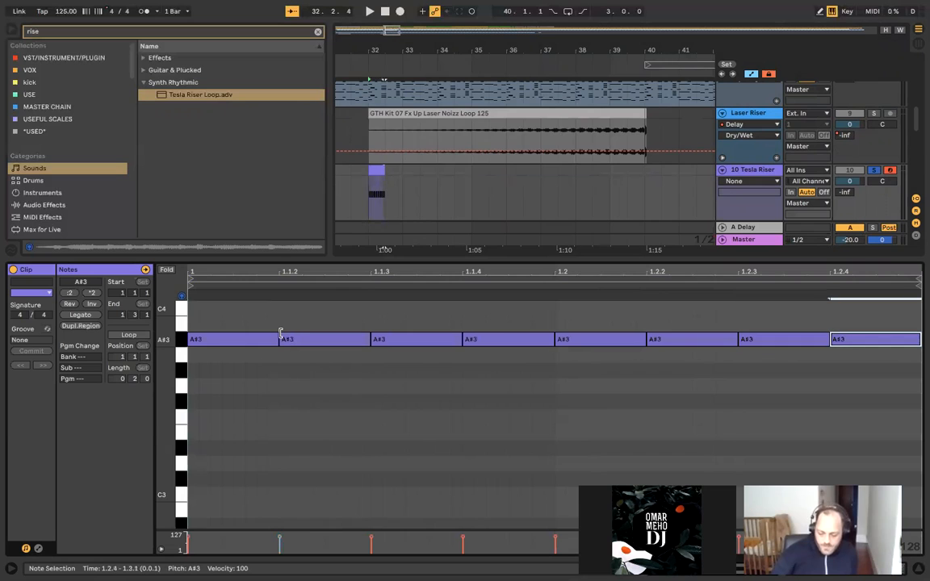
# Step: Replace the repeated notes with one sustained A#3, extend the clip and note to bar 40, and play it back
pyautogui.press('space')
pyautogui.moveTo(278, 340); pyautogui.dragTo(917, 339)
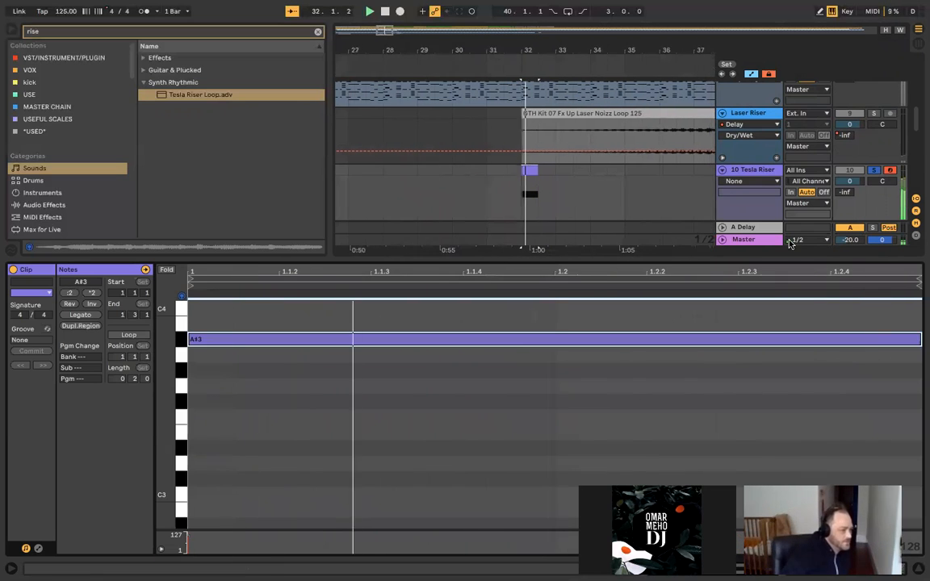
pyautogui.moveTo(537, 170); pyautogui.dragTo(666, 171)
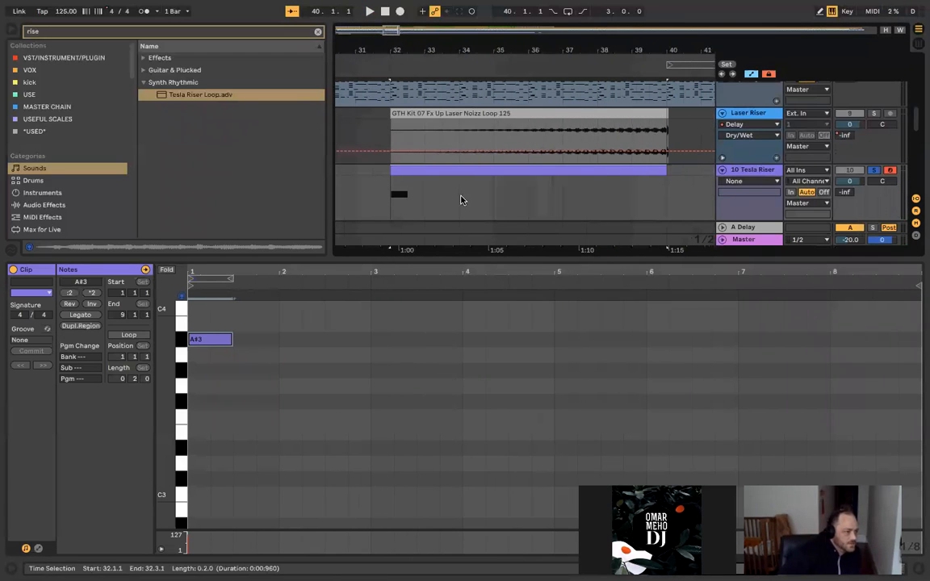
pyautogui.moveTo(231, 334); pyautogui.dragTo(872, 332)
pyautogui.press('space')
pyautogui.scroll(-1, 598, 186)
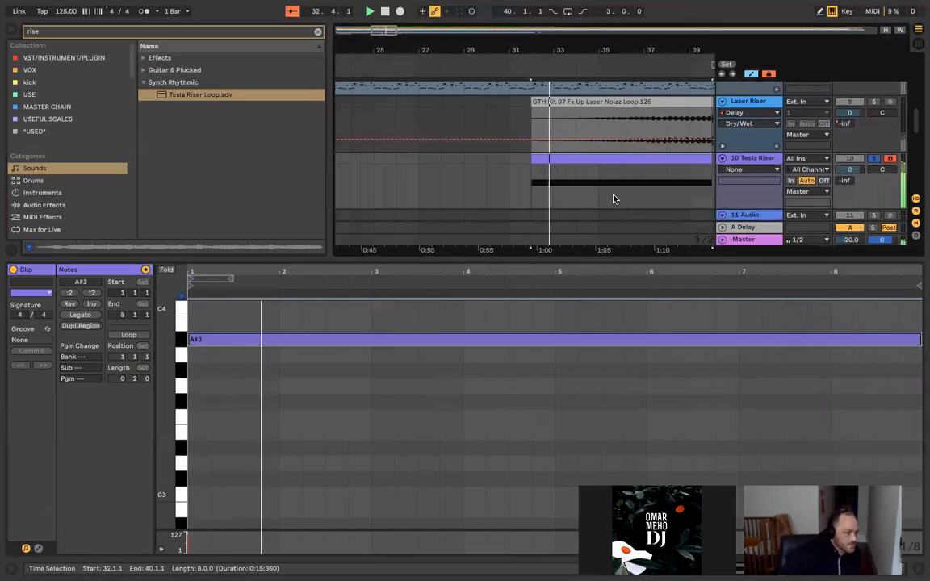
# Step: Extend the Tesla Riser clip and its A#3 note to bar 43
pyautogui.scroll(-3, 567, 159)
pyautogui.moveTo(564, 155); pyautogui.dragTo(614, 152)
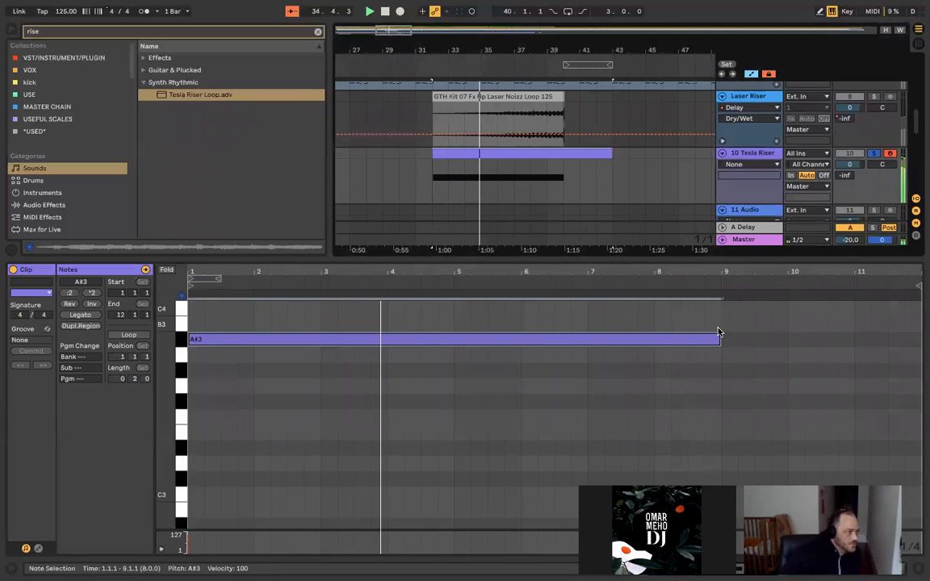
pyautogui.moveTo(719, 339); pyautogui.dragTo(918, 343)
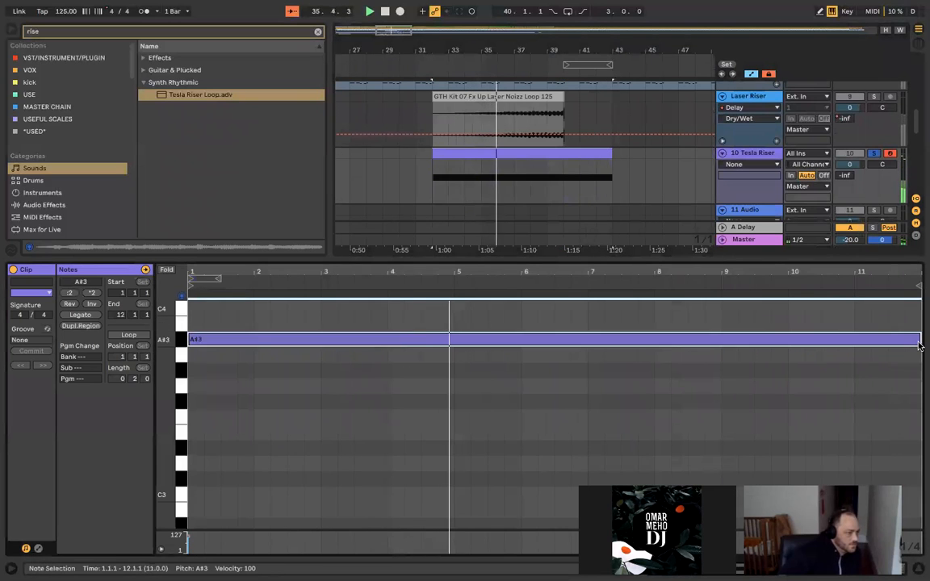
pyautogui.press('space')
# Step: Set the Tesla Riser's amp envelope to 1.83 ms attack, 1.36 s decay, 0.0 dB sustain and 3.33 s release
pyautogui.press('space')
pyautogui.click(749, 153)
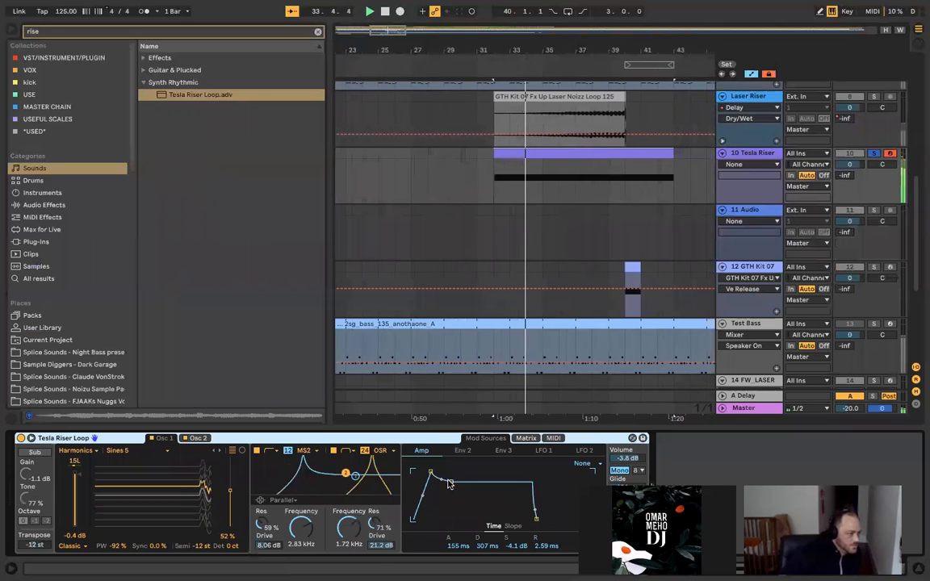
pyautogui.moveTo(430, 472); pyautogui.dragTo(452, 471)
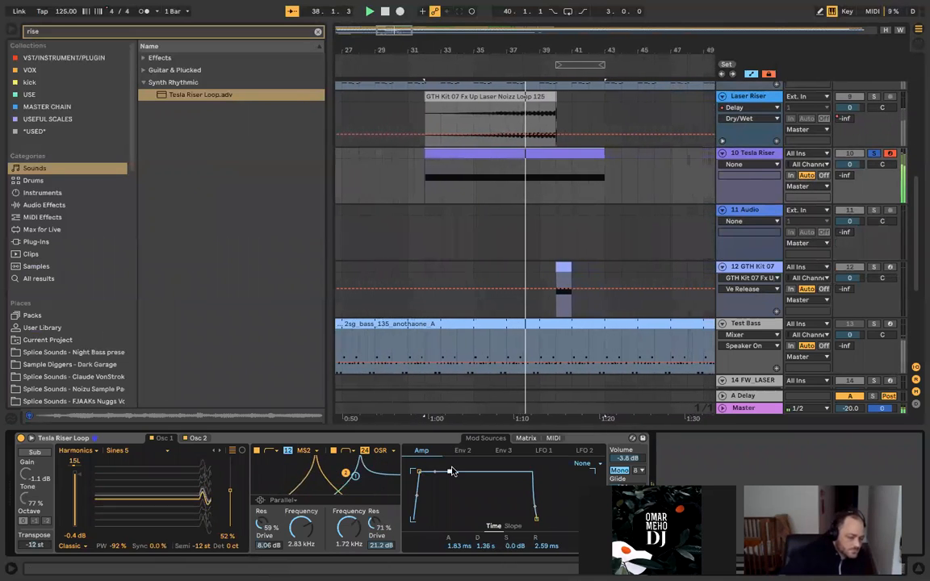
pyautogui.moveTo(537, 520)
pyautogui.mouseDown()
pyautogui.moveTo(581, 519)
pyautogui.moveTo(538, 519)
pyautogui.mouseUp()
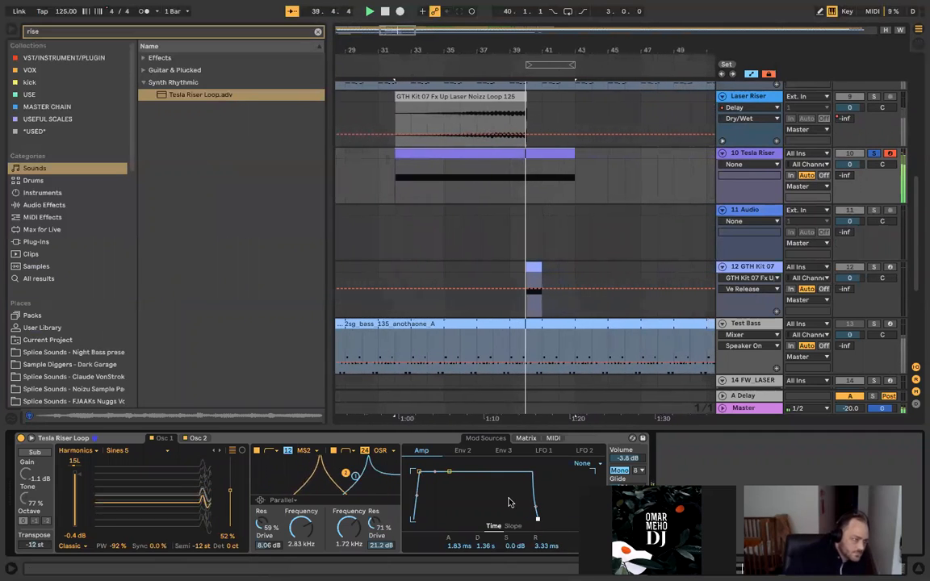
# Step: Automate the Tesla Riser's Filter 2 frequency to climb steadily from 20 Hz at bar 32 until bar 43, and audition it
pyautogui.click(525, 439)
pyautogui.moveTo(307, 522); pyautogui.dragTo(349, 564)
pyautogui.rightClick(356, 458)
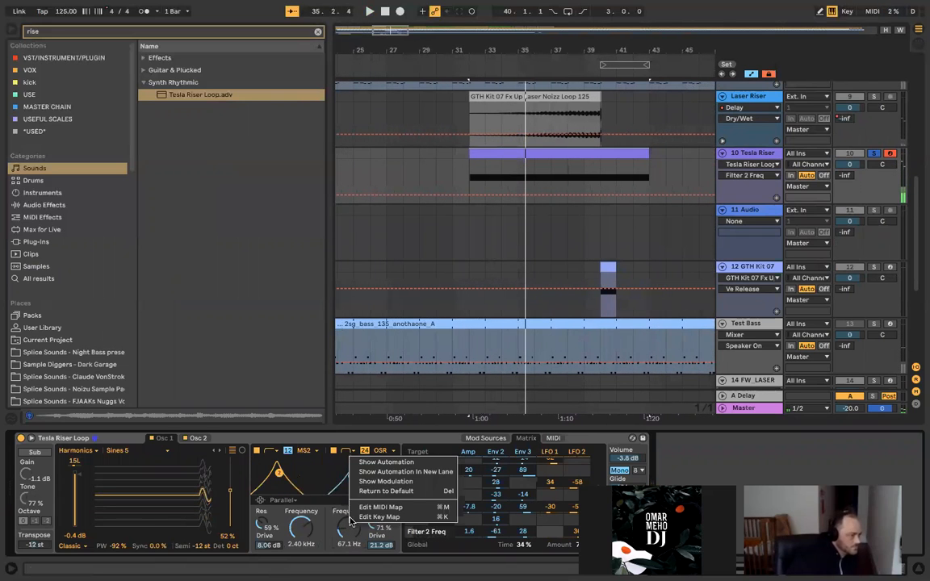
pyautogui.click(395, 462)
pyautogui.moveTo(647, 194); pyautogui.dragTo(647, 158)
pyautogui.moveTo(468, 160); pyautogui.dragTo(468, 202)
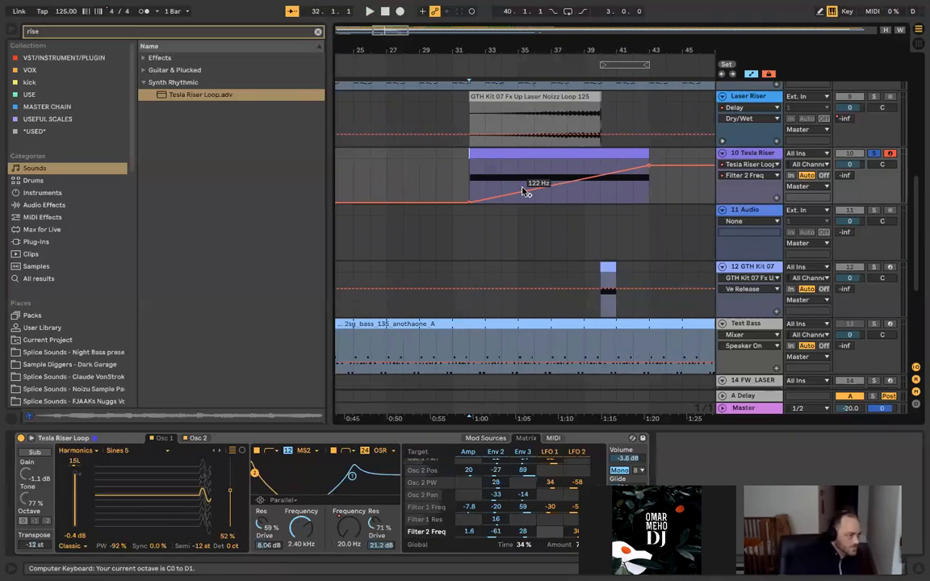
pyautogui.moveTo(464, 50); pyautogui.dragTo(513, 50)
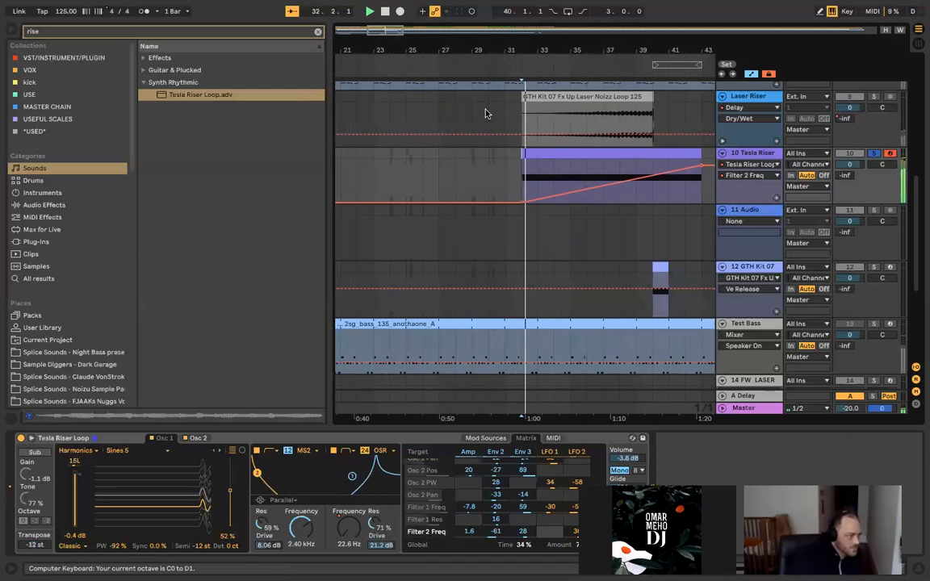
pyautogui.press('space')
# Step: Automate the Tesla Riser's track volume to rise from about -29 dB at bar 32 to 0 dB at bar 43
pyautogui.rightClick(844, 165)
pyautogui.click(813, 169)
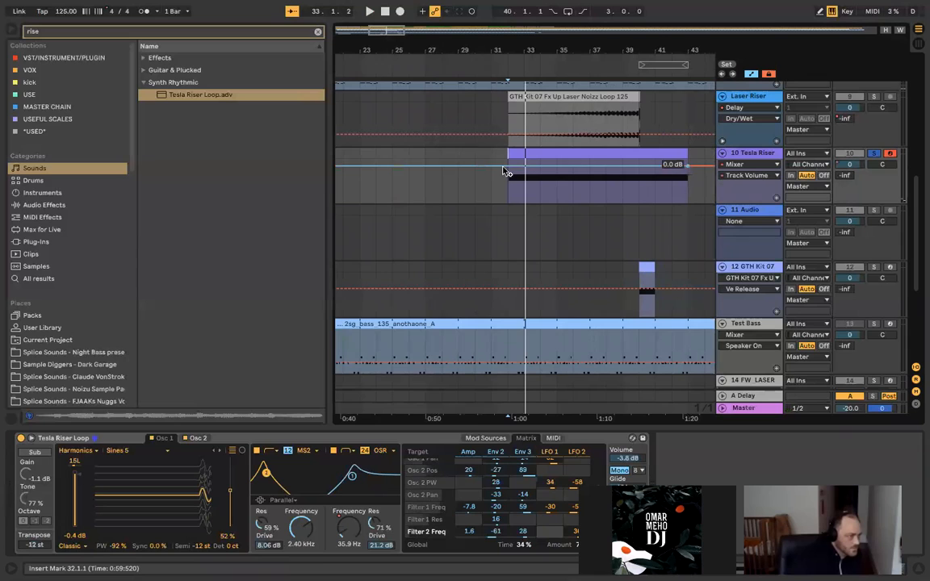
pyautogui.moveTo(504, 172); pyautogui.dragTo(504, 196)
# Step: Search all browser results for "aut" and add Auto Filter to the Tesla Riser track
pyautogui.click(247, 30)
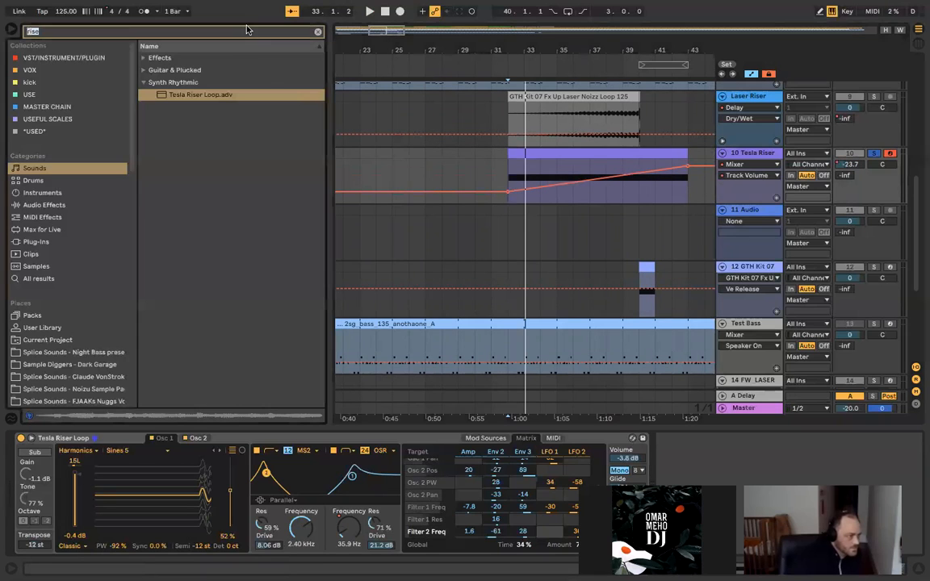
pyautogui.write('upl')
pyautogui.press('BackSpace')
pyautogui.press('BackSpace')
pyautogui.press('BackSpace')
pyautogui.write('aut')
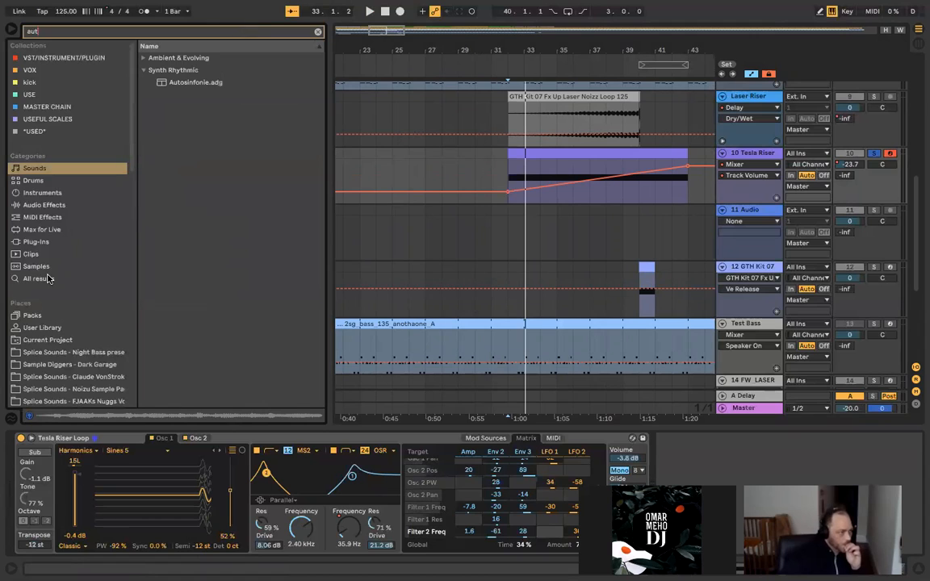
pyautogui.click(48, 279)
pyautogui.moveTo(181, 69); pyautogui.dragTo(543, 165)
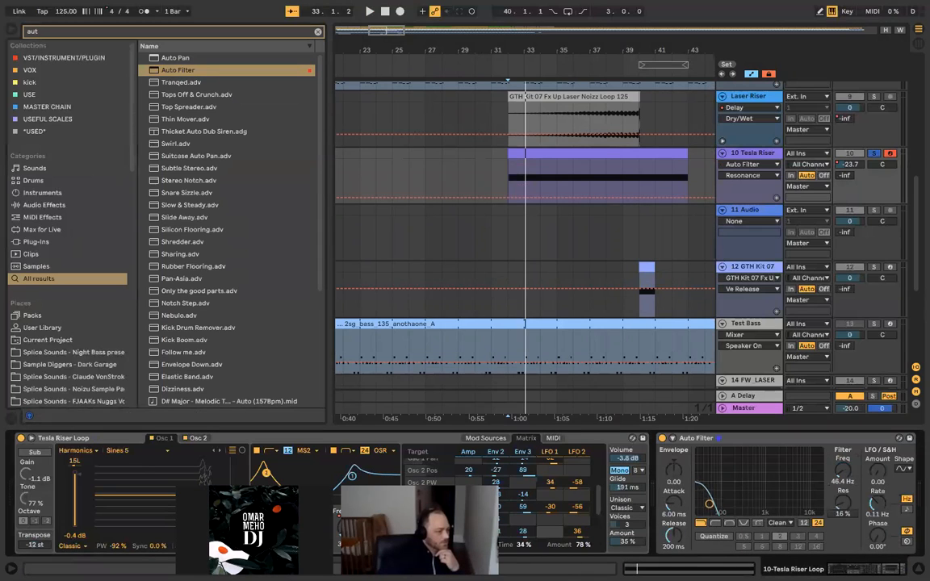
# Step: Automate the Auto Filter frequency in an upward curve from about 70 Hz at bar 32 to 19.9 kHz at bar 43
pyautogui.rightClick(841, 469)
pyautogui.click(826, 476)
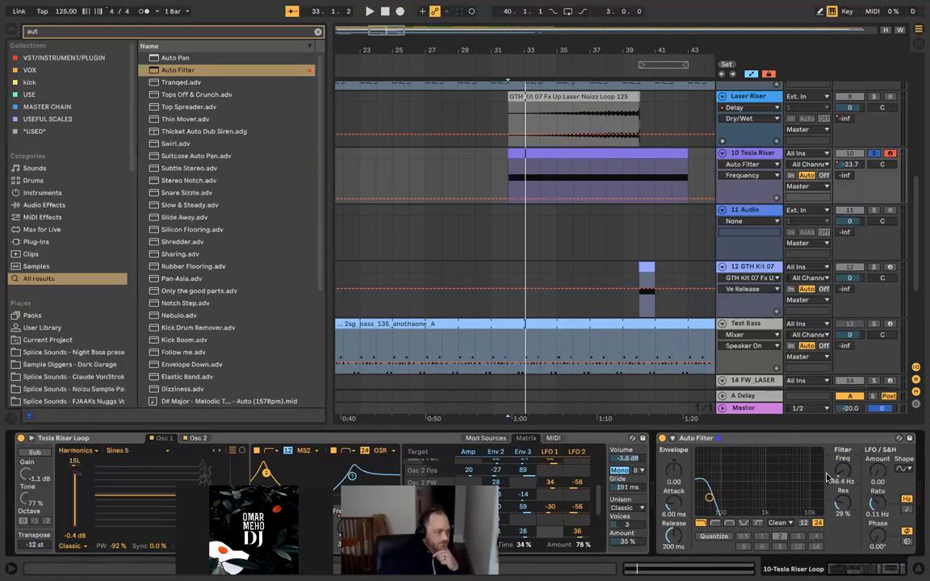
pyautogui.moveTo(688, 198); pyautogui.dragTo(688, 159)
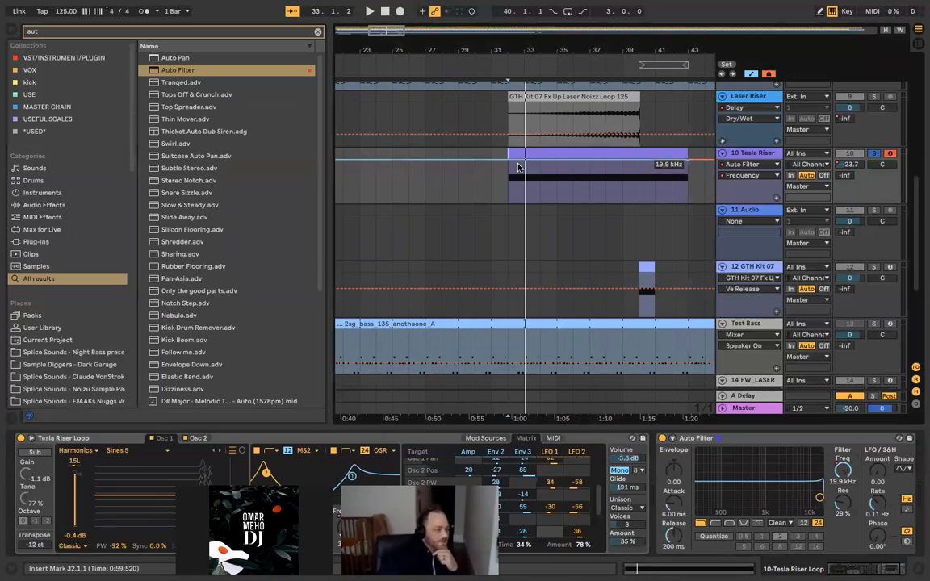
pyautogui.moveTo(512, 166); pyautogui.dragTo(509, 187)
pyautogui.moveTo(553, 200); pyautogui.dragTo(539, 199)
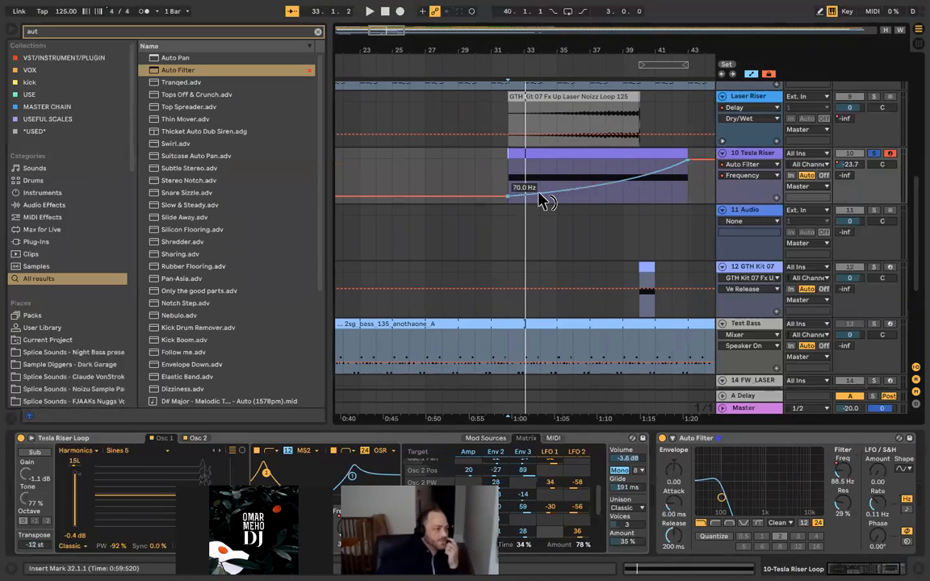
# Step: Set the Auto Filter's LFO amount to 7.38
pyautogui.moveTo(878, 476); pyautogui.dragTo(886, 471)
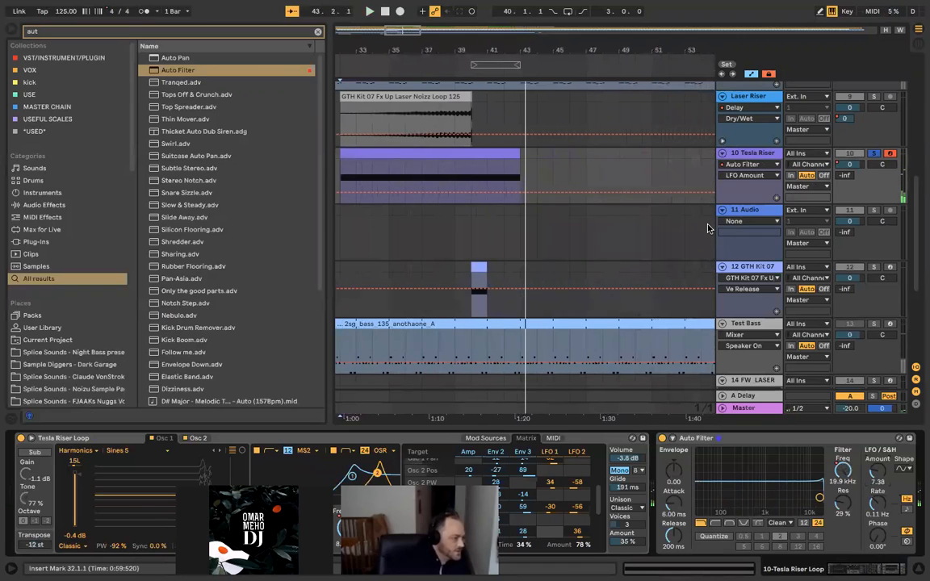
pyautogui.hscroll(-1, 708, 229)
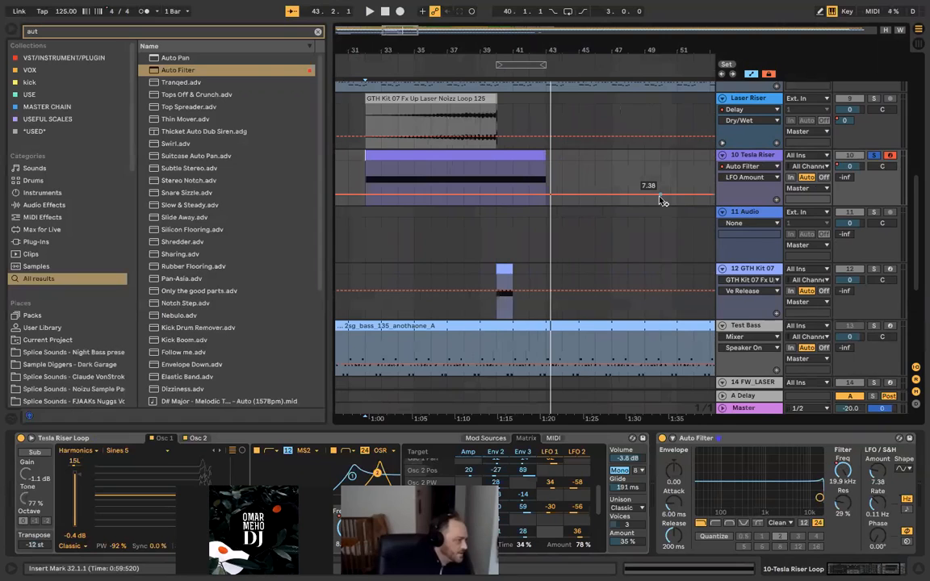
pyautogui.hscroll(-1, 662, 200)
pyautogui.scroll(-1, 662, 200)
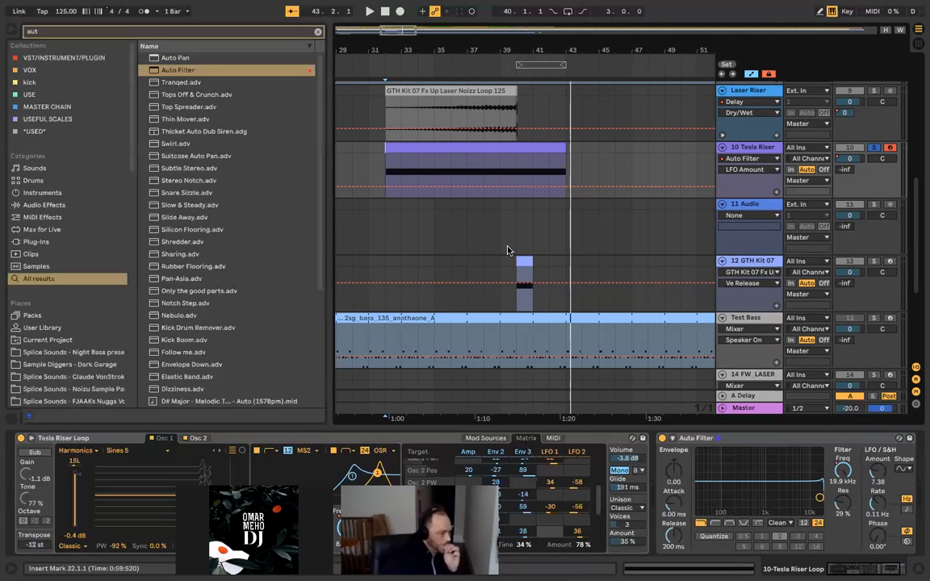
# Step: Check the Tesla Riser's track volume ramp between bars 32 and 43
pyautogui.rightClick(848, 158)
pyautogui.click(786, 169)
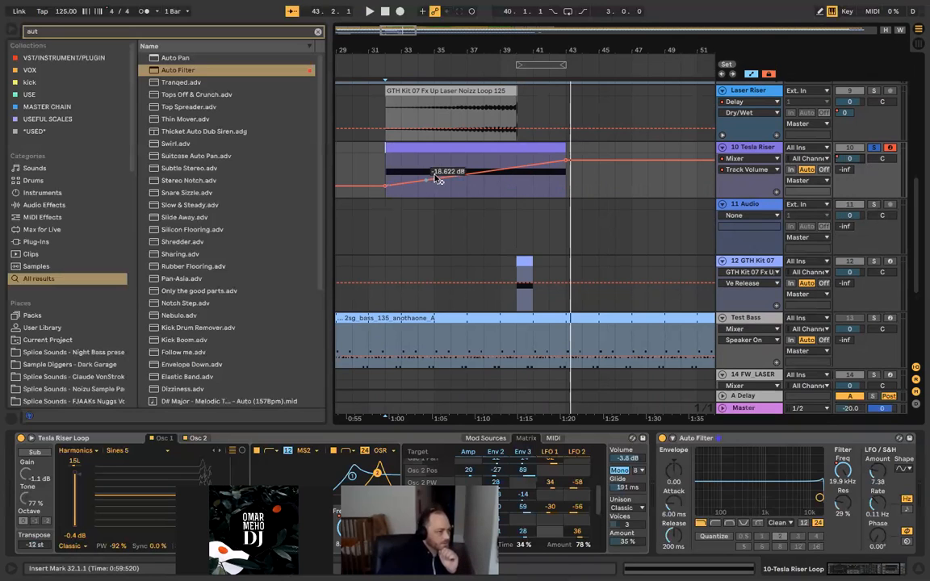
pyautogui.click(386, 162)
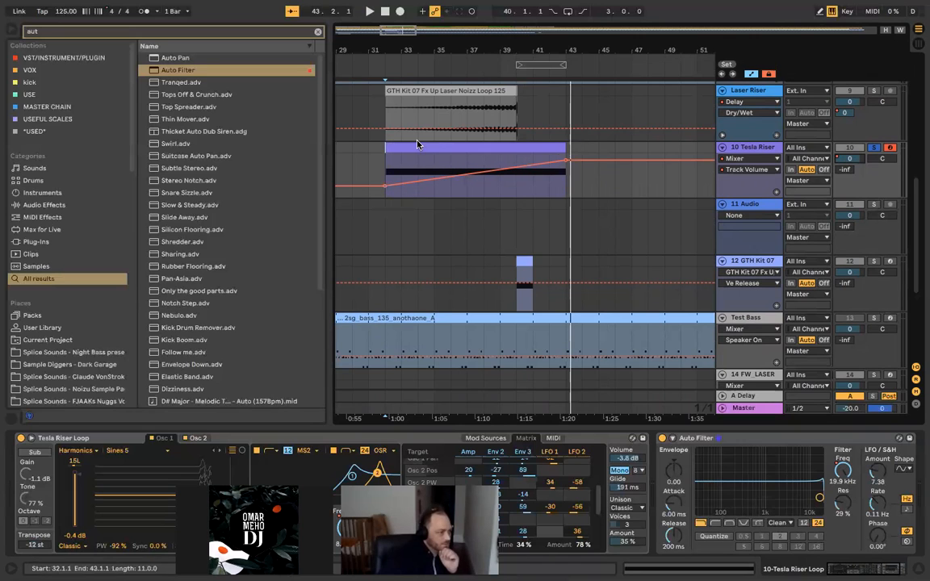
# Step: Replace the curved Auto Filter frequency automation with a straight ramp starting at about 63.4 Hz at bar 32
pyautogui.rightClick(829, 484)
pyautogui.click(824, 486)
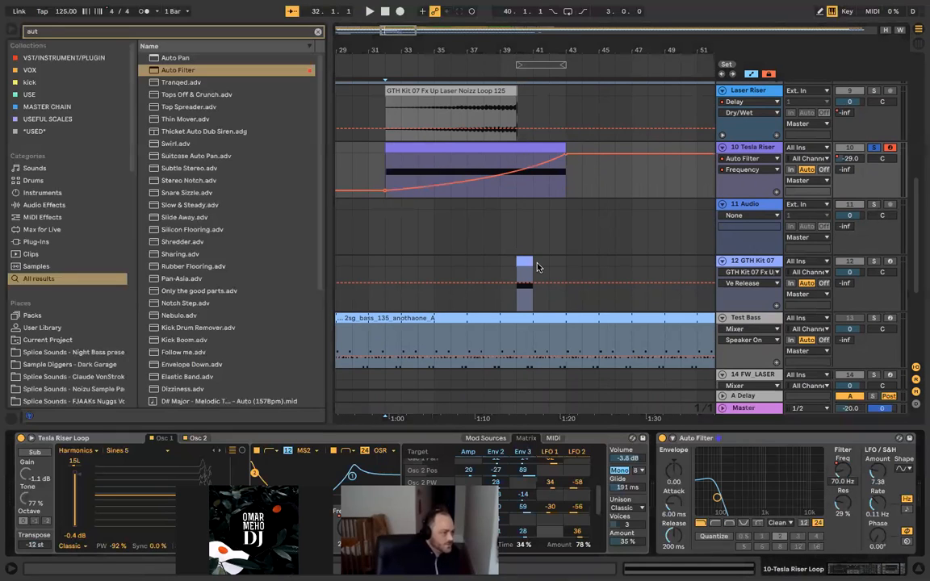
pyautogui.click(384, 192)
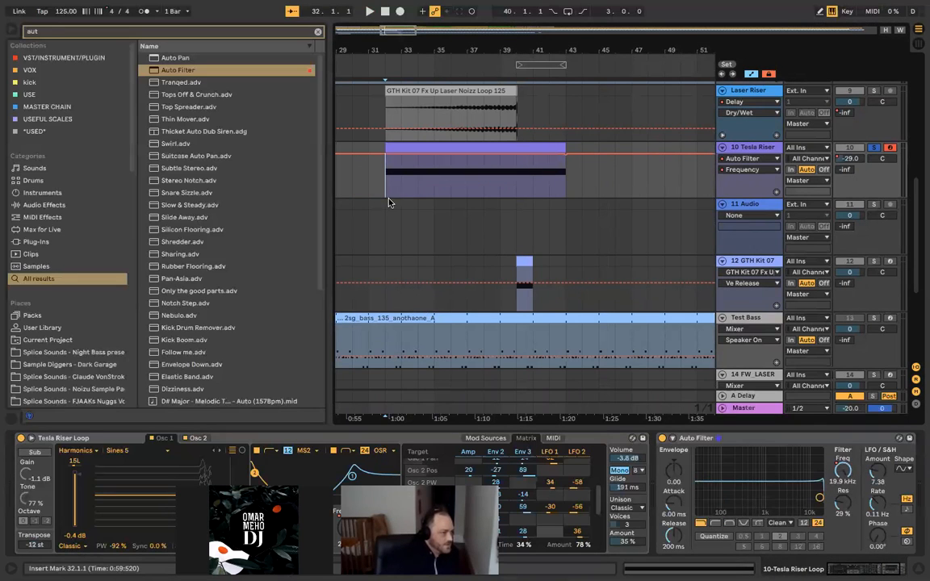
pyautogui.moveTo(385, 152); pyautogui.dragTo(385, 192)
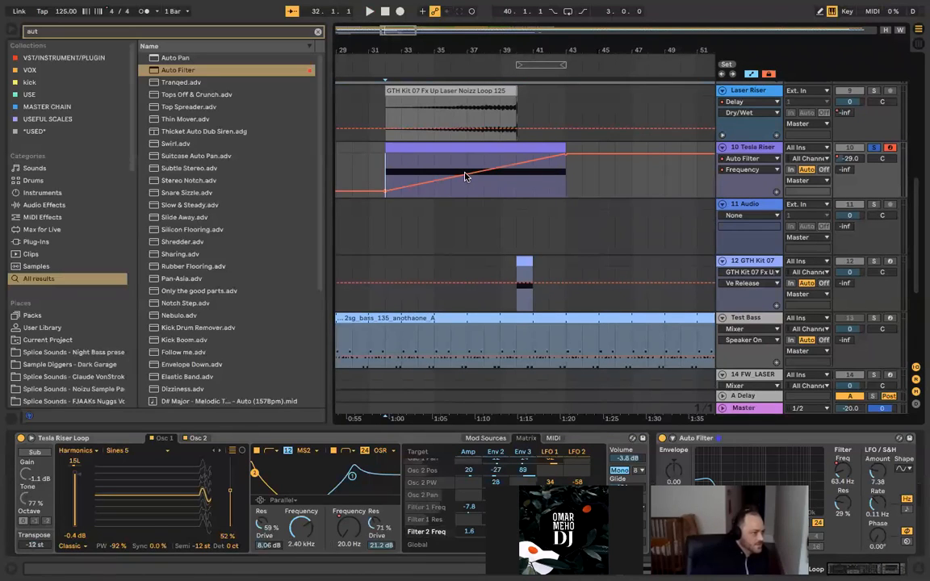
# Step: Display the Tesla Riser's track volume automation again
pyautogui.click(387, 167)
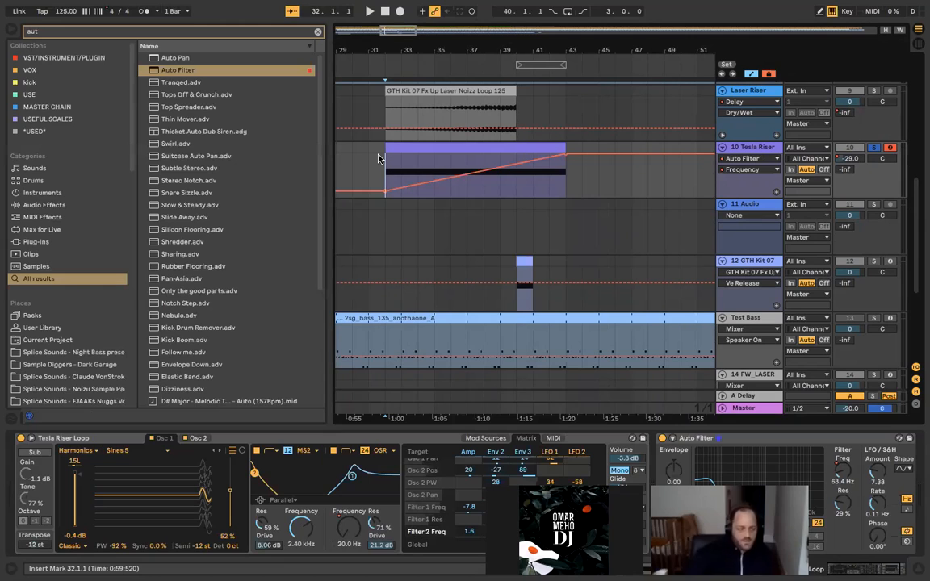
pyautogui.click(853, 158)
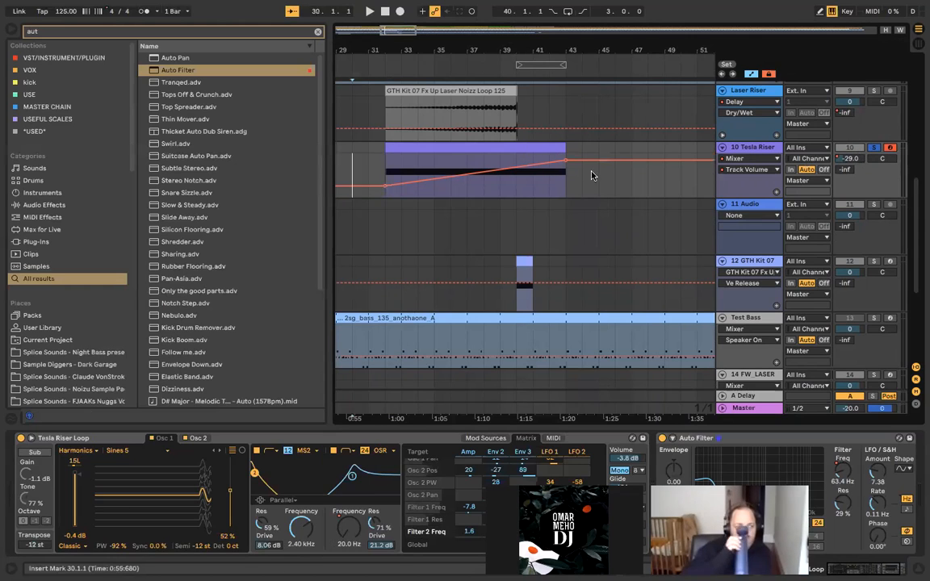
# Step: Try lowering the Tesla Riser's track volume automation between bars 30 and 48 to a peak of -2.0 dB
pyautogui.moveTo(352, 173); pyautogui.dragTo(647, 174)
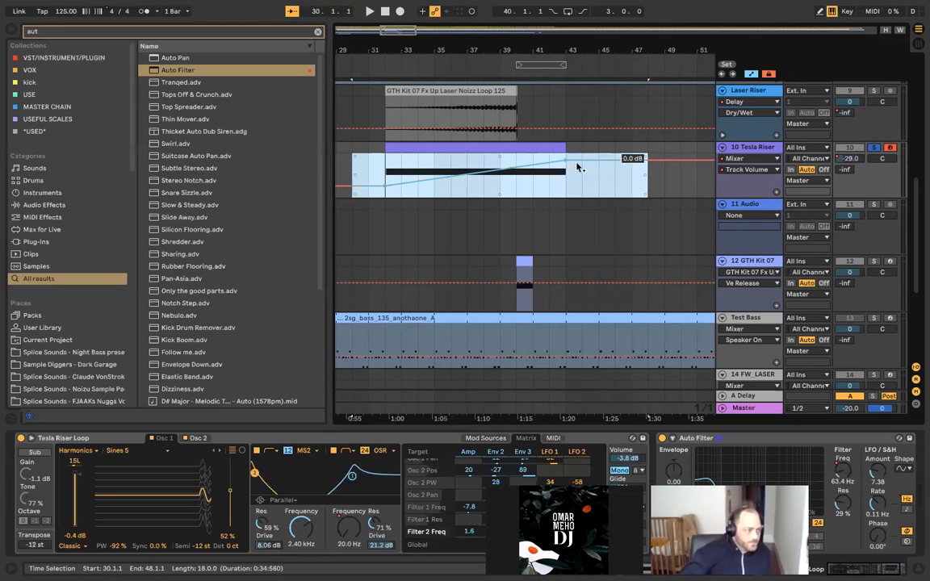
pyautogui.moveTo(572, 164); pyautogui.dragTo(572, 165)
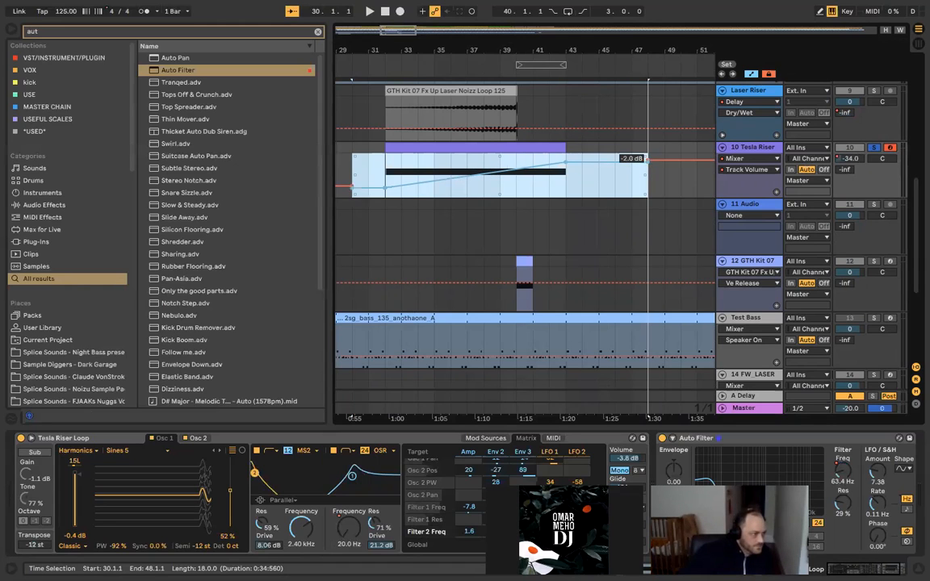
pyautogui.click(577, 171)
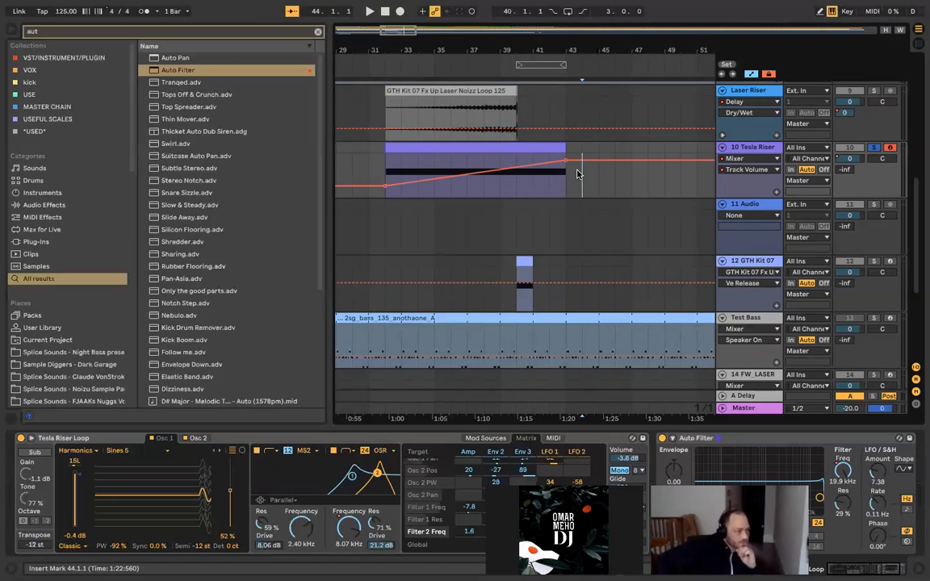
# Step: Show the automation of the Tesla Riser's mixer volume in the arrangement
pyautogui.hscroll(-5, 595, 165)
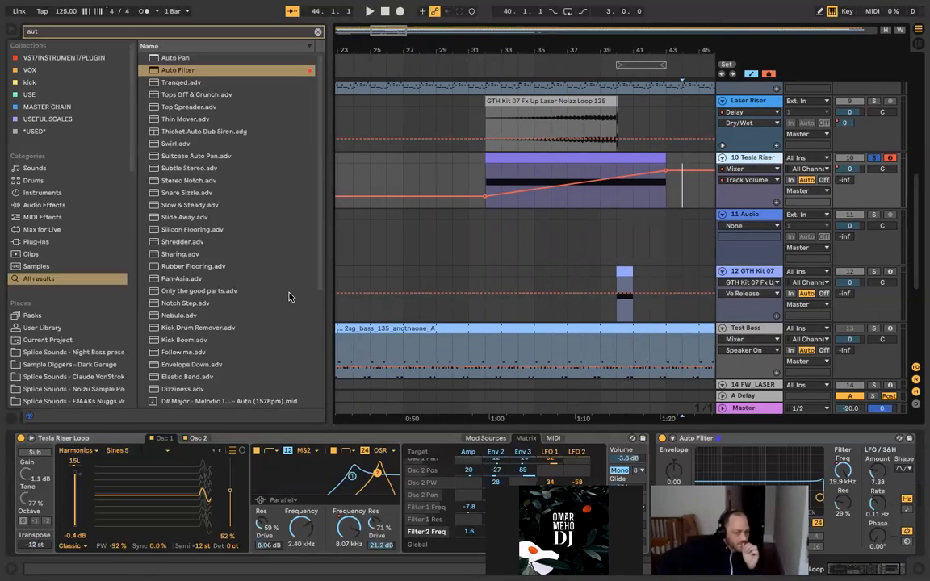
pyautogui.rightClick(737, 169)
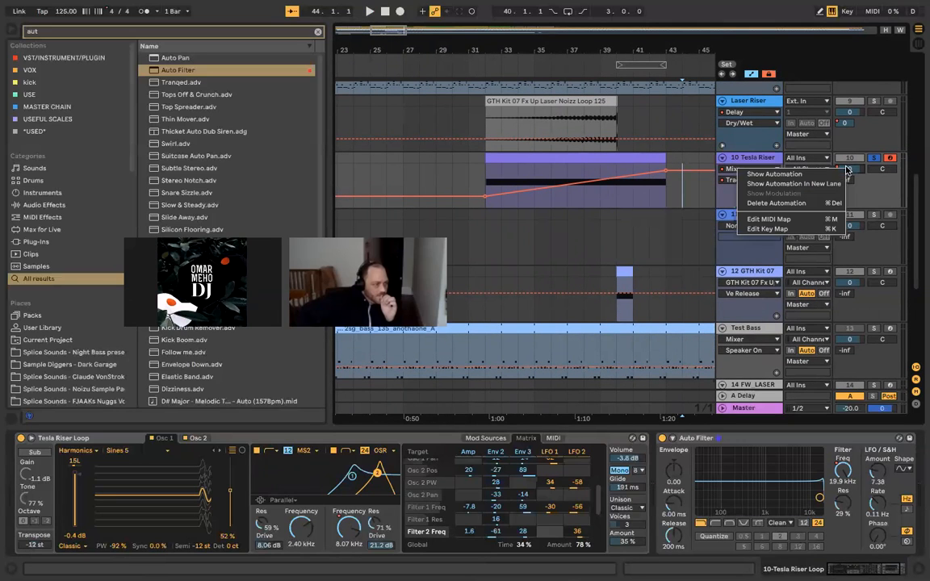
pyautogui.click(834, 176)
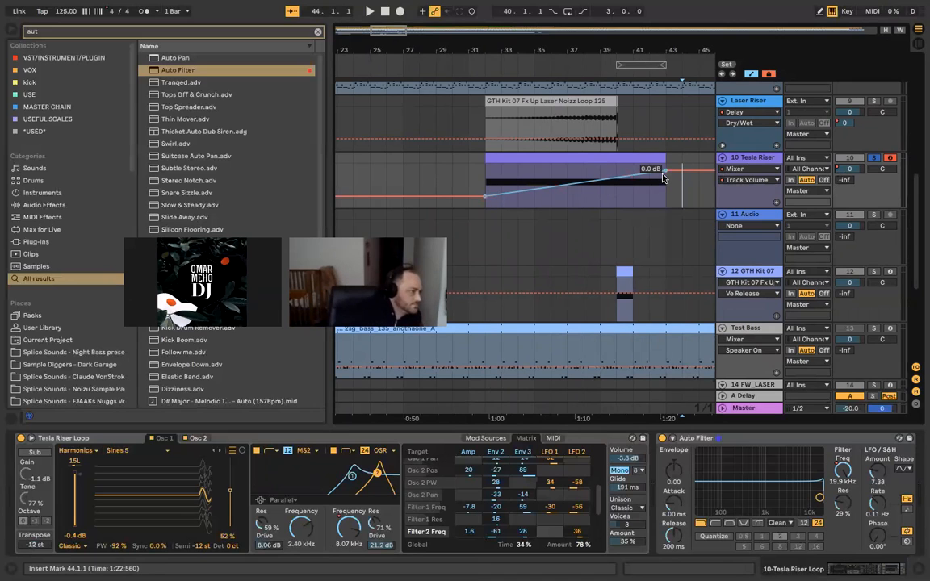
pyautogui.rightClick(846, 168)
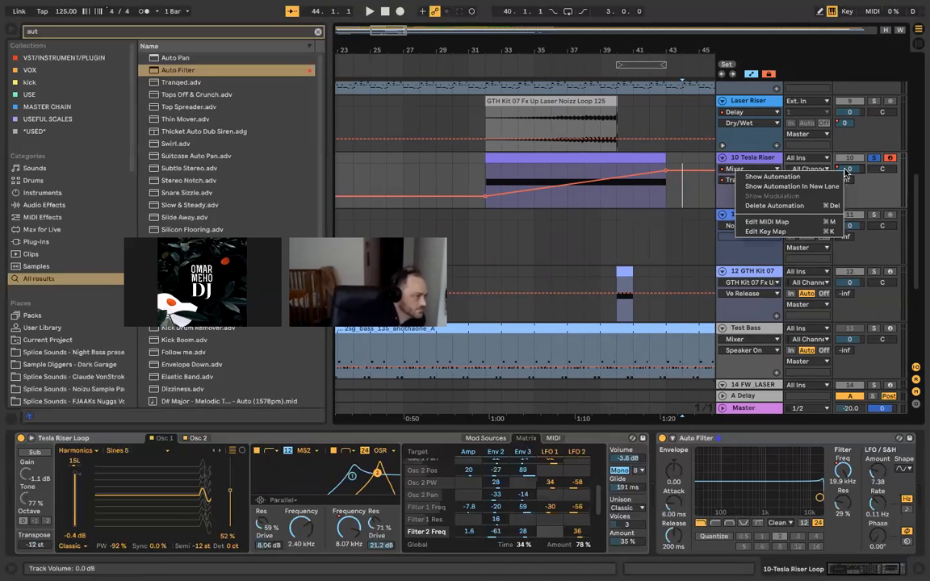
pyautogui.click(834, 176)
pyautogui.rightClick(843, 171)
pyautogui.click(835, 178)
pyautogui.rightClick(840, 169)
pyautogui.click(834, 176)
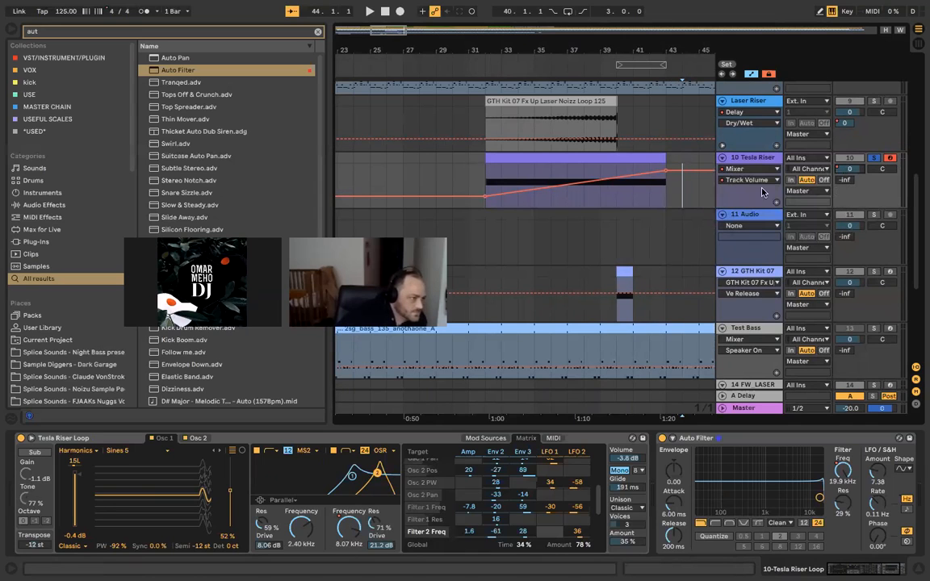
# Step: Play the Tesla Riser from bar 31 and again from bar 38 to check its filter and volume build-up
pyautogui.scroll(1, 535, 459)
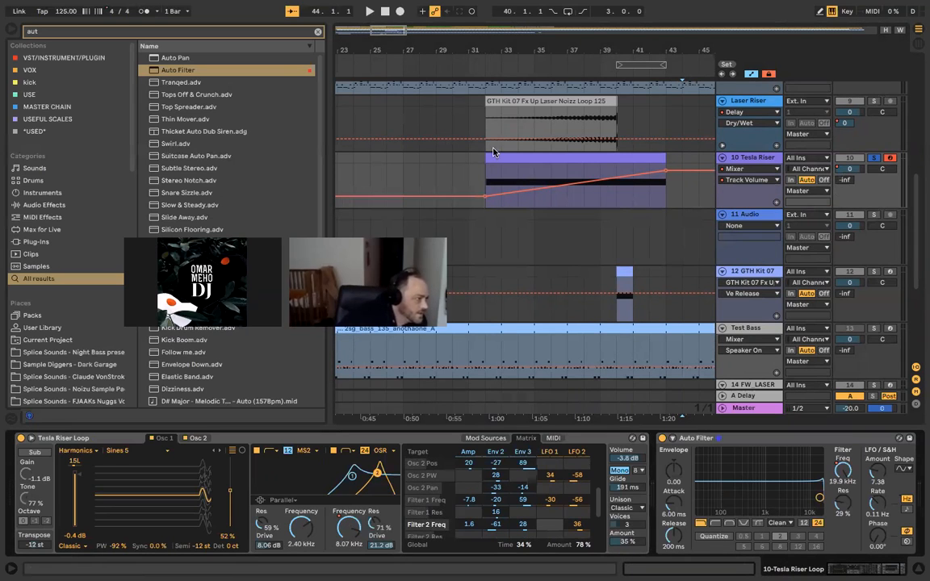
pyautogui.click(475, 168)
pyautogui.press('space')
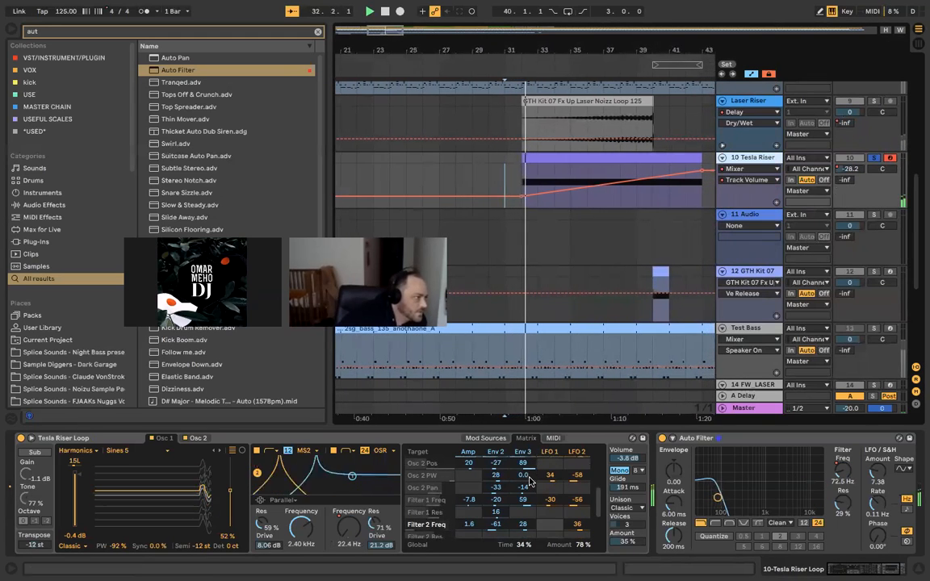
pyautogui.scroll(1, 470, 483)
pyautogui.scroll(-1, 471, 483)
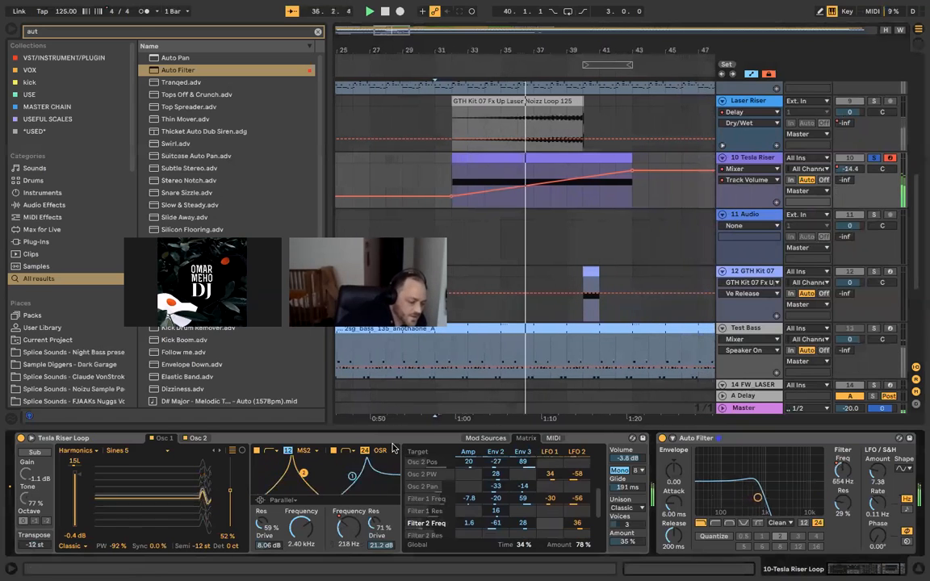
pyautogui.click(526, 202)
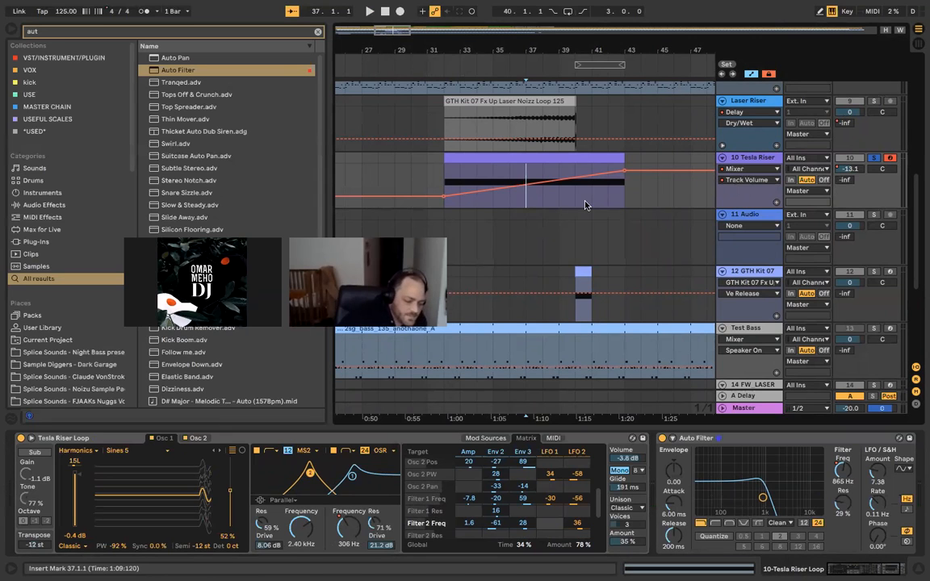
pyautogui.click(548, 200)
pyautogui.press('space')
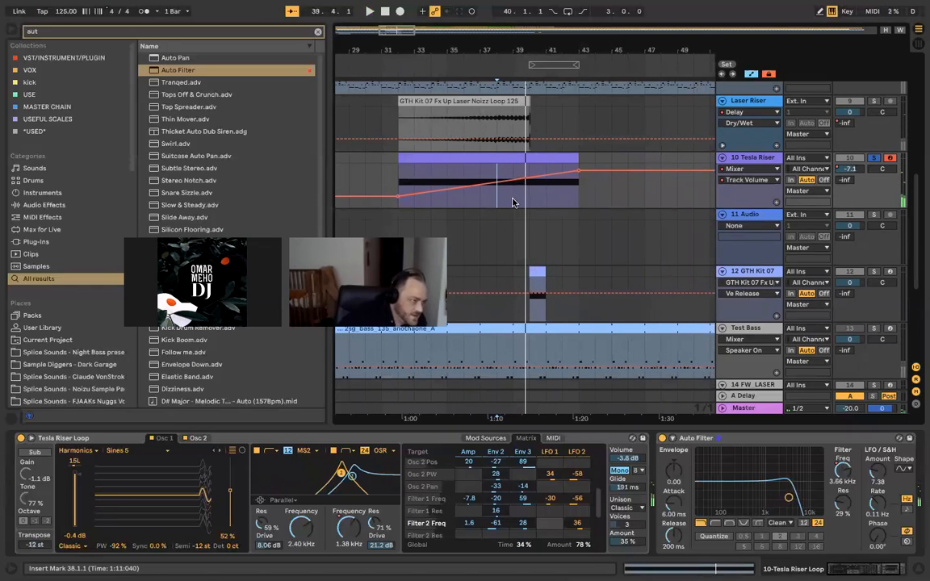
pyautogui.click(757, 166)
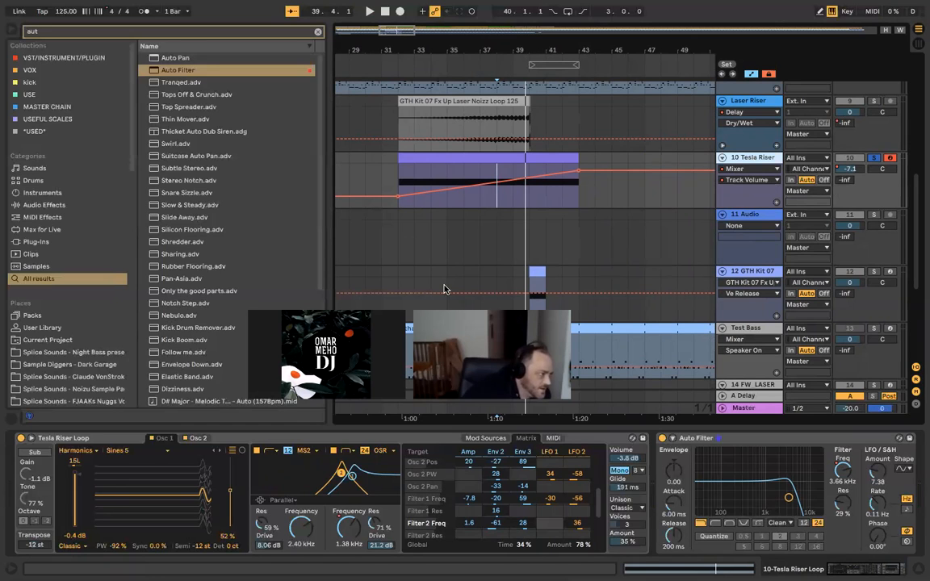
# Step: Inspect the device chains of the Operator and Club Amp Bass tracks
pyautogui.scroll(3, 444, 289)
pyautogui.hscroll(-4, 444, 289)
pyautogui.click(492, 140)
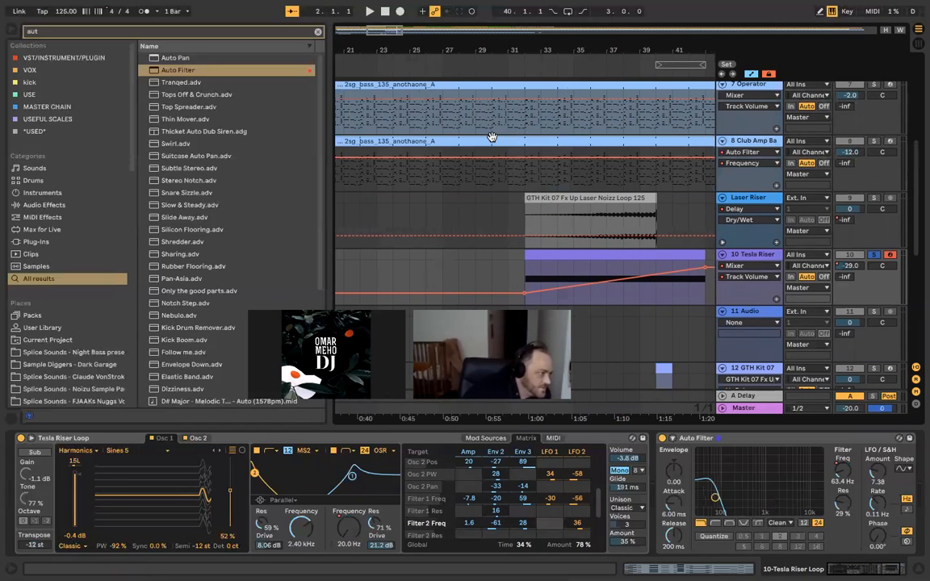
pyautogui.hscroll(1, 526, 256)
pyautogui.scroll(-1, 526, 257)
pyautogui.scroll(-3, 527, 257)
pyautogui.scroll(3, 526, 257)
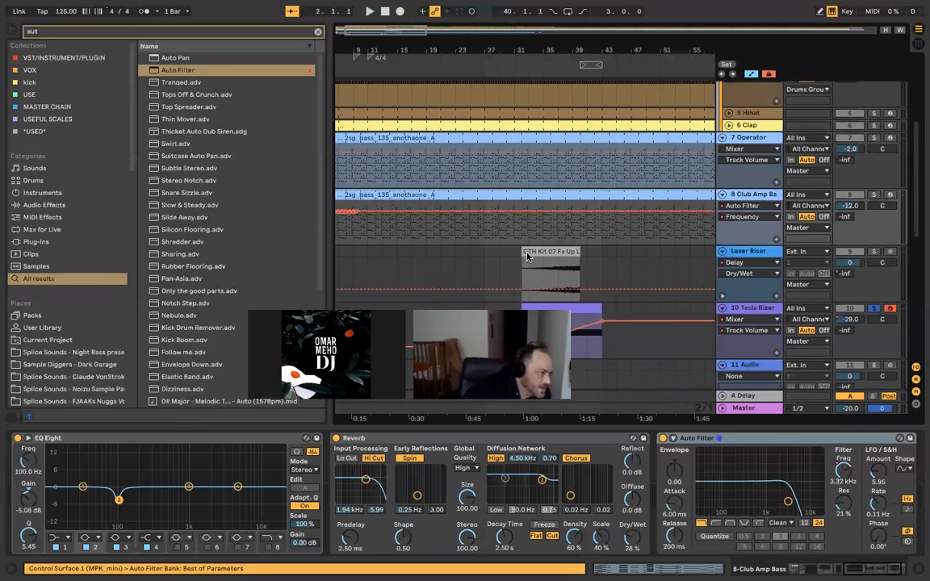
pyautogui.hscroll(-2, 527, 255)
pyautogui.click(758, 157)
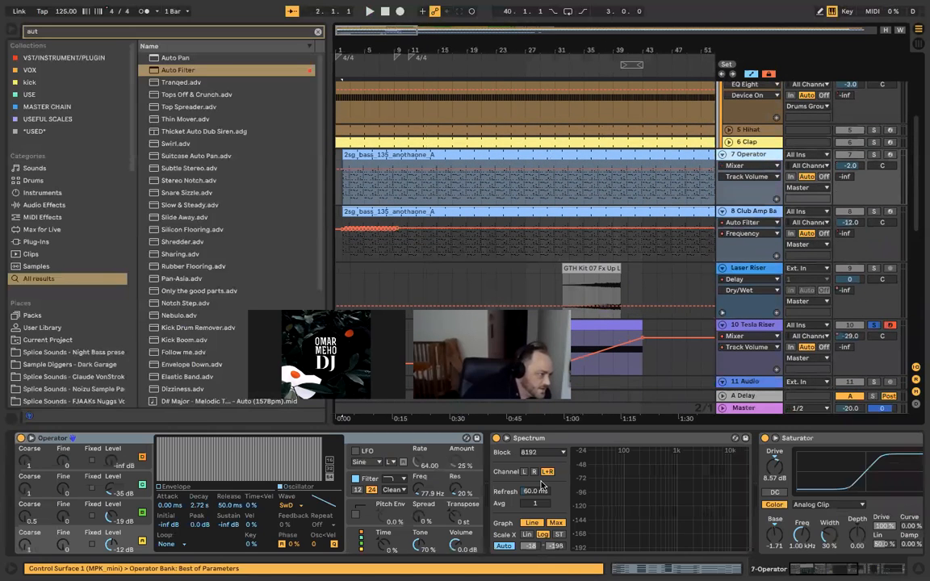
pyautogui.click(759, 213)
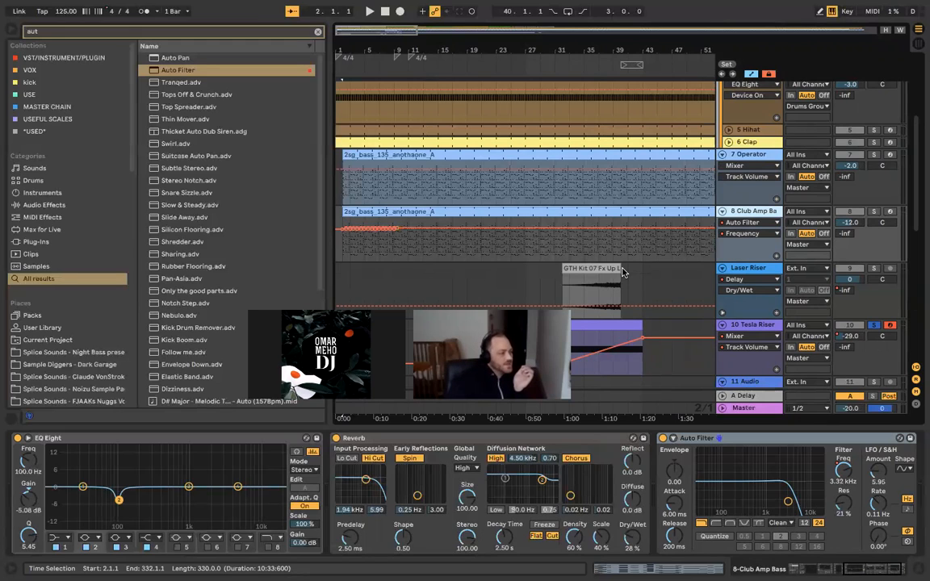
# Step: Look over the arrangement, from the reference track's labelled sections down to the riser and bass tracks
pyautogui.scroll(5, 622, 272)
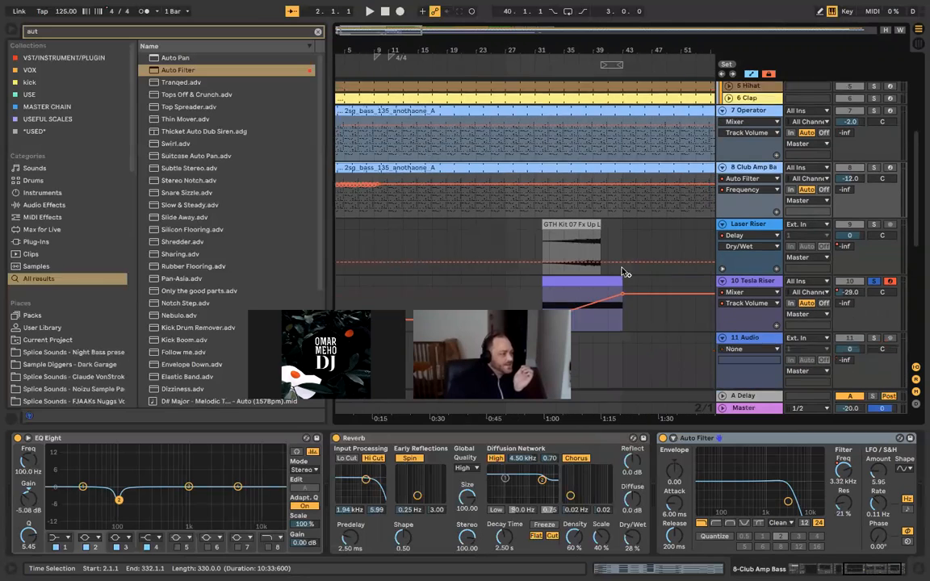
pyautogui.scroll(-3, 614, 272)
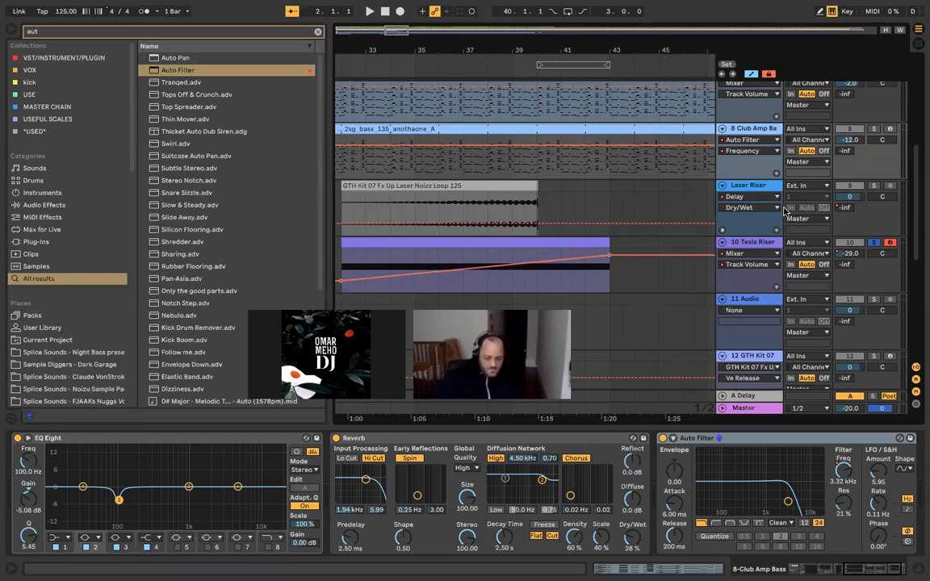
pyautogui.scroll(1, 517, 237)
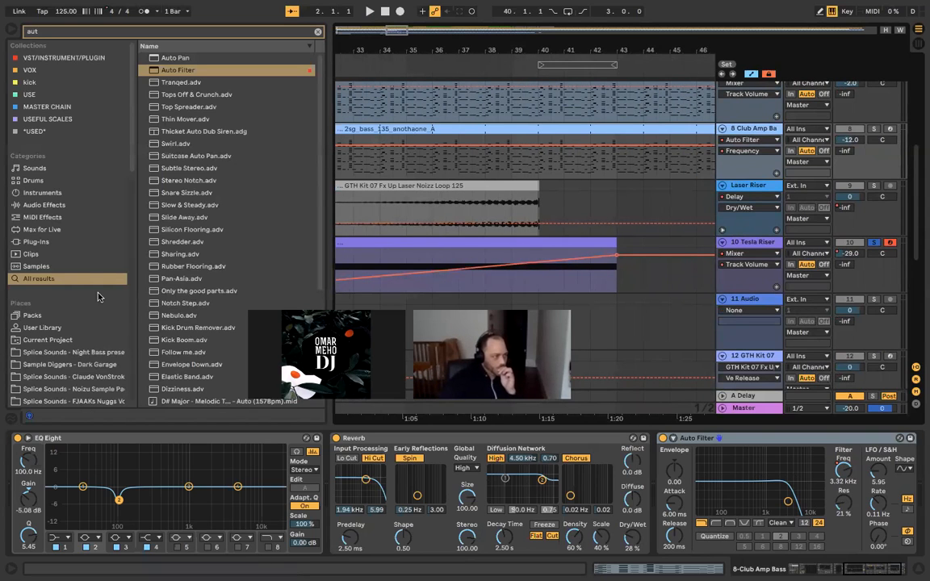
pyautogui.scroll(-3, 88, 263)
pyautogui.scroll(-5, 438, 238)
pyautogui.scroll(-2, 440, 238)
pyautogui.scroll(5, 438, 239)
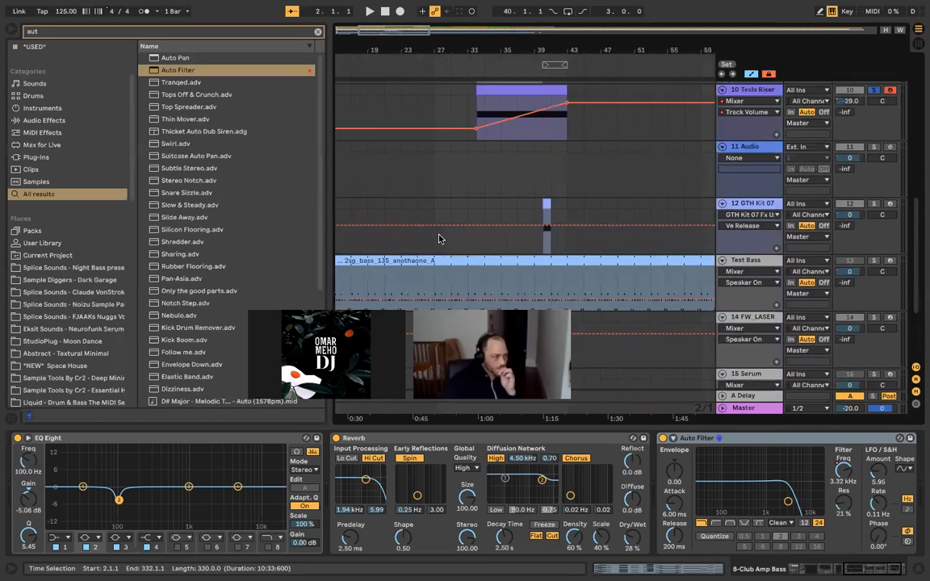
pyautogui.scroll(2, 438, 239)
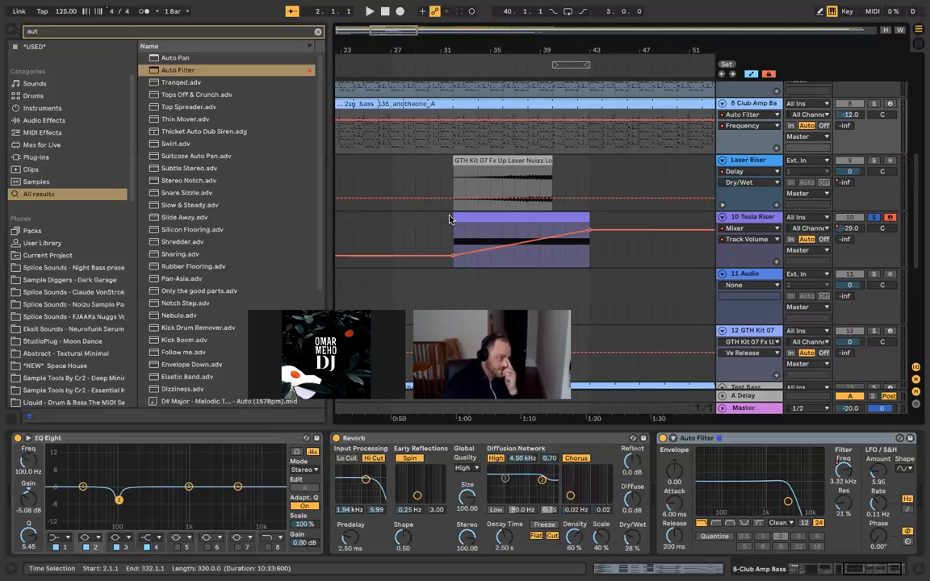
pyautogui.scroll(8, 451, 219)
pyautogui.hscroll(-5, 451, 219)
pyautogui.scroll(-1, 450, 219)
pyautogui.scroll(-5, 438, 218)
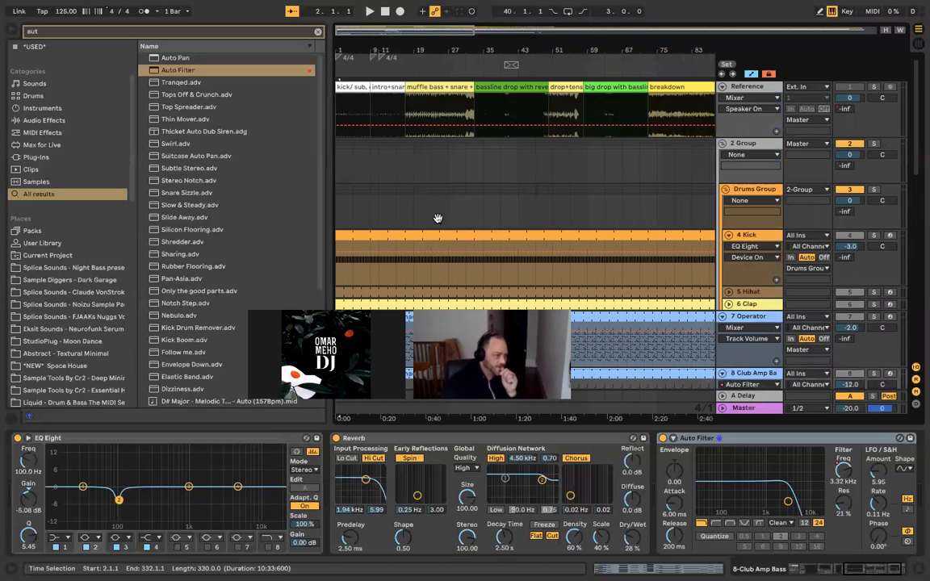
pyautogui.scroll(4, 438, 219)
pyautogui.scroll(-8, 438, 219)
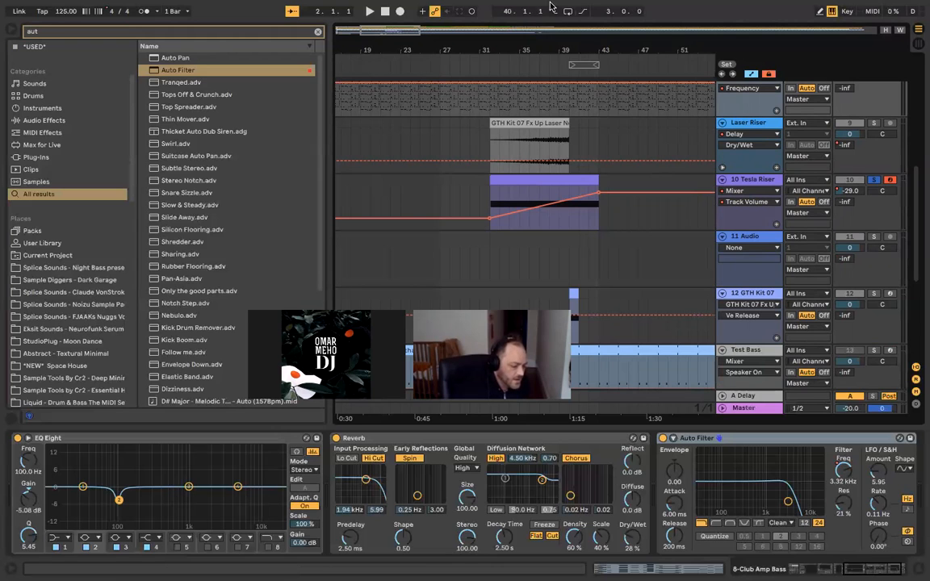
# Step: Rename the Tesla Riser clip between bars 32 and 43 as Riser
pyautogui.click(490, 188)
pyautogui.scroll(2, 490, 188)
pyautogui.scroll(1, 490, 188)
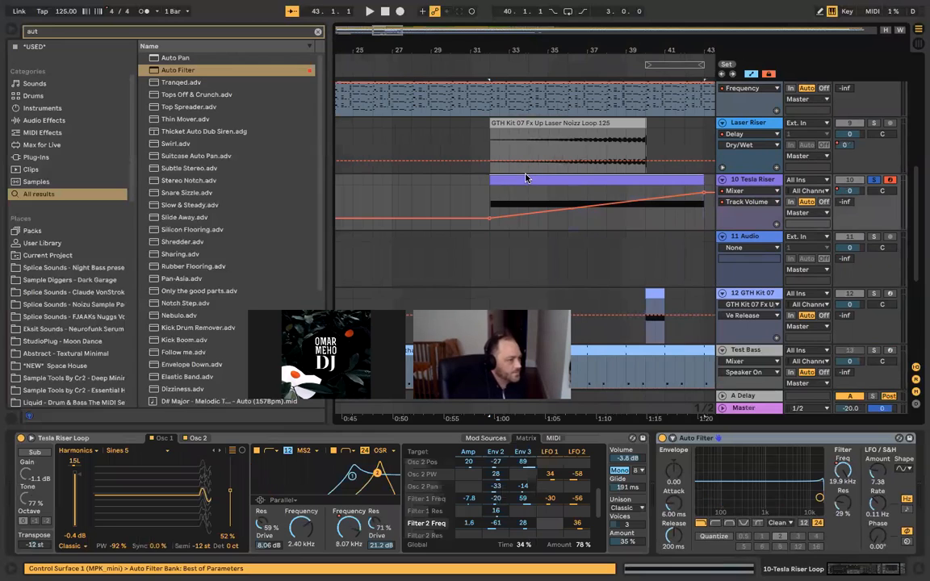
pyautogui.press('super+r')
pyautogui.write('Riser')
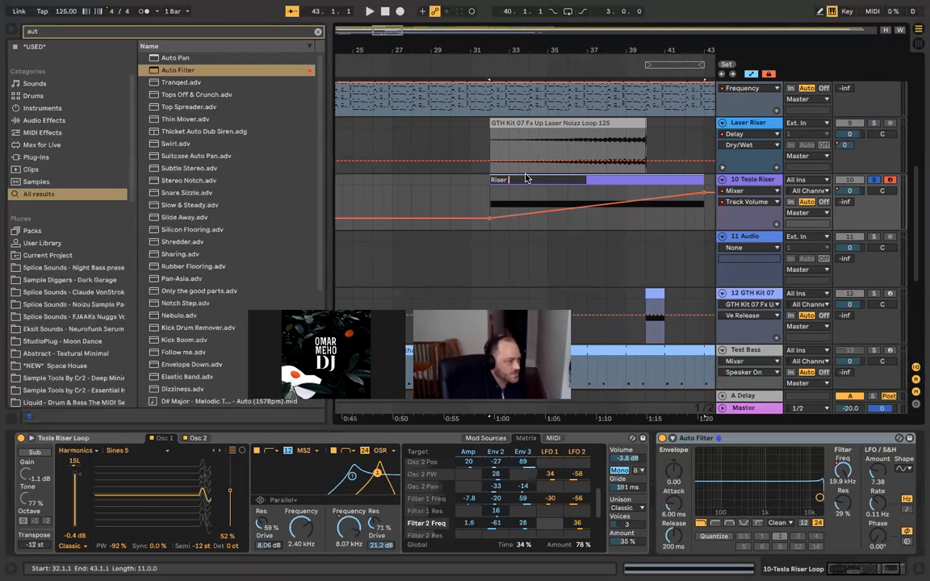
pyautogui.press('Return')
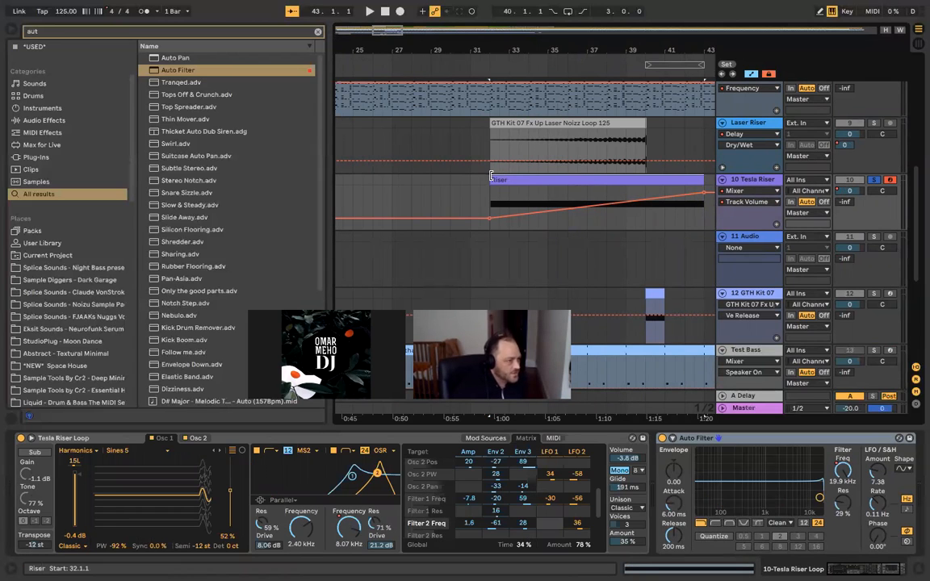
pyautogui.hscroll(1, 472, 179)
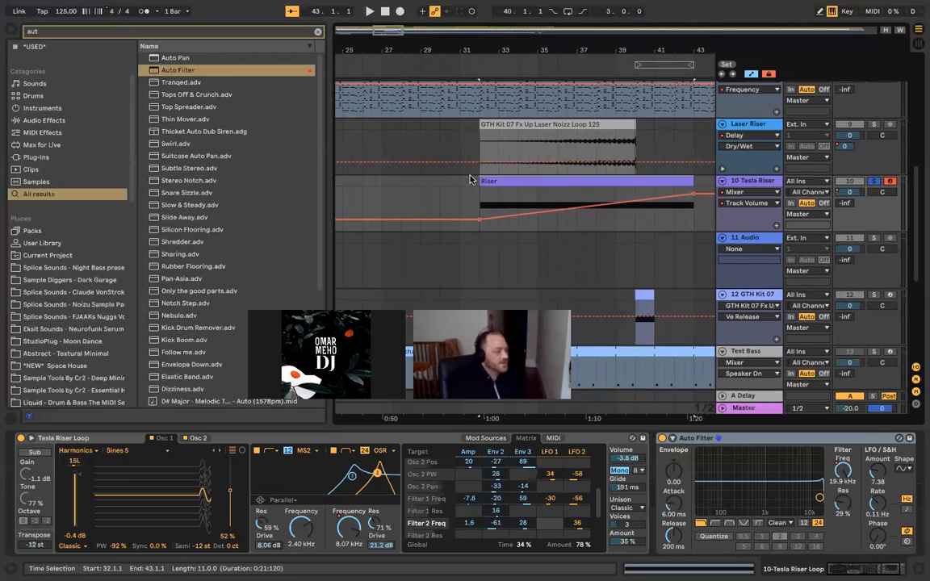
# Step: Look over the Riser clip and its volume ramp between bars 32 and 43 on the Tesla Riser track
pyautogui.click(747, 180)
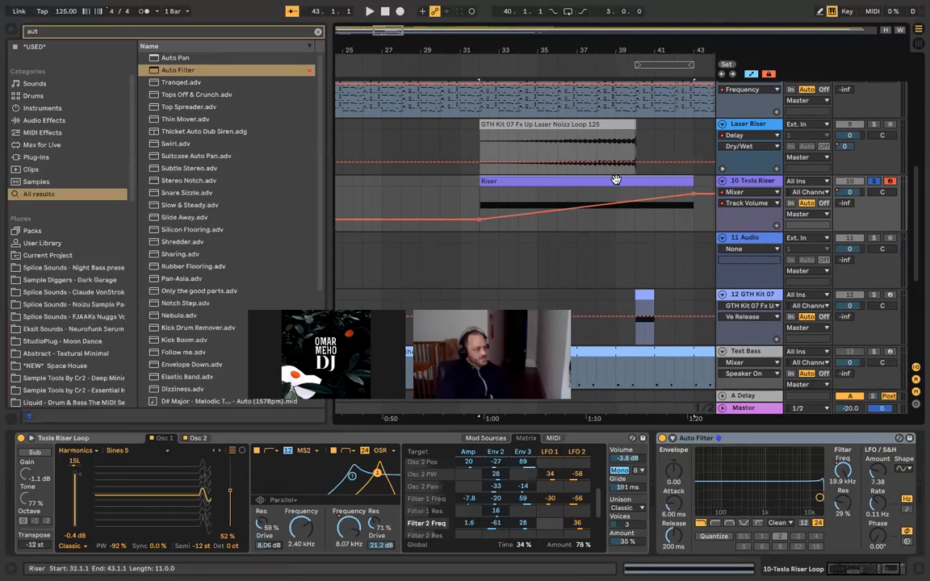
pyautogui.press('-')
pyautogui.press('-')
pyautogui.scroll(5, 616, 183)
pyautogui.hscroll(-5, 523, 199)
pyautogui.scroll(-1, 523, 200)
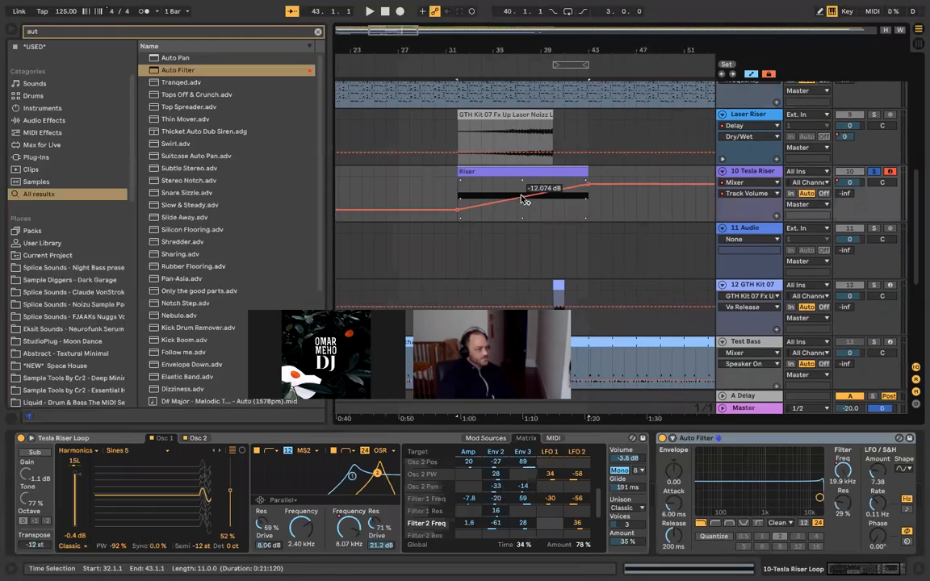
pyautogui.scroll(4, 509, 192)
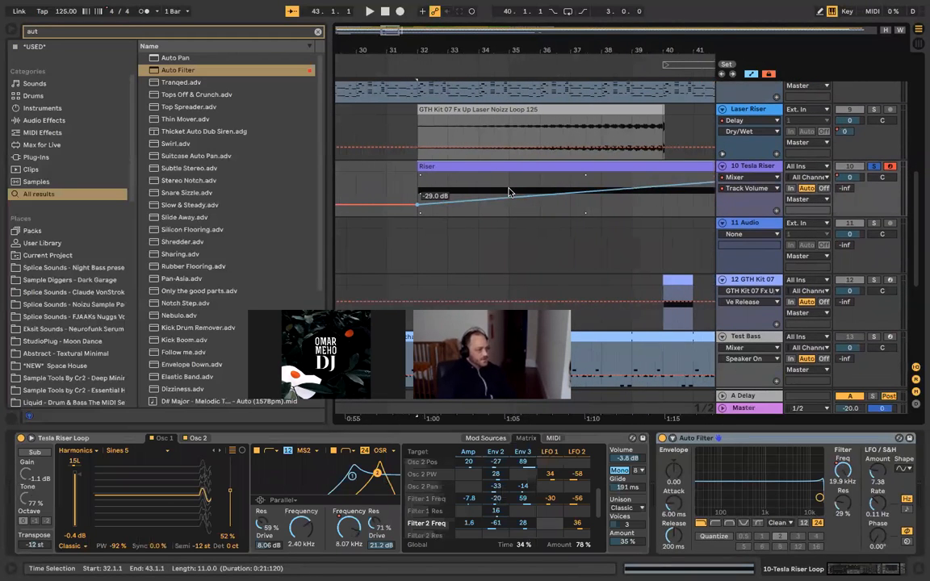
pyautogui.scroll(-2, 509, 193)
pyautogui.scroll(1, 508, 189)
pyautogui.hscroll(1, 508, 189)
pyautogui.scroll(4, 508, 189)
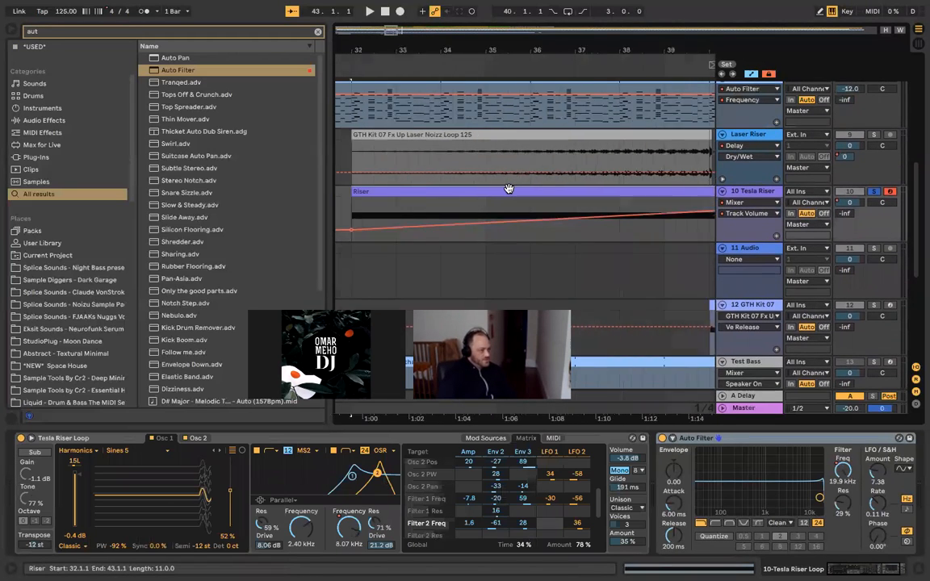
pyautogui.scroll(-2, 509, 189)
pyautogui.scroll(-1, 508, 189)
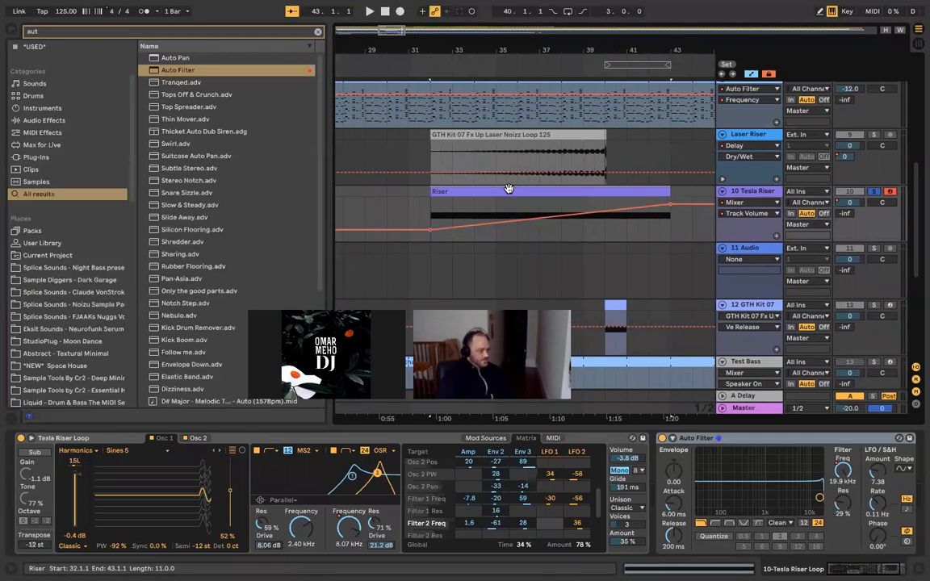
# Step: Freeze the Tesla Riser track
pyautogui.rightClick(508, 189)
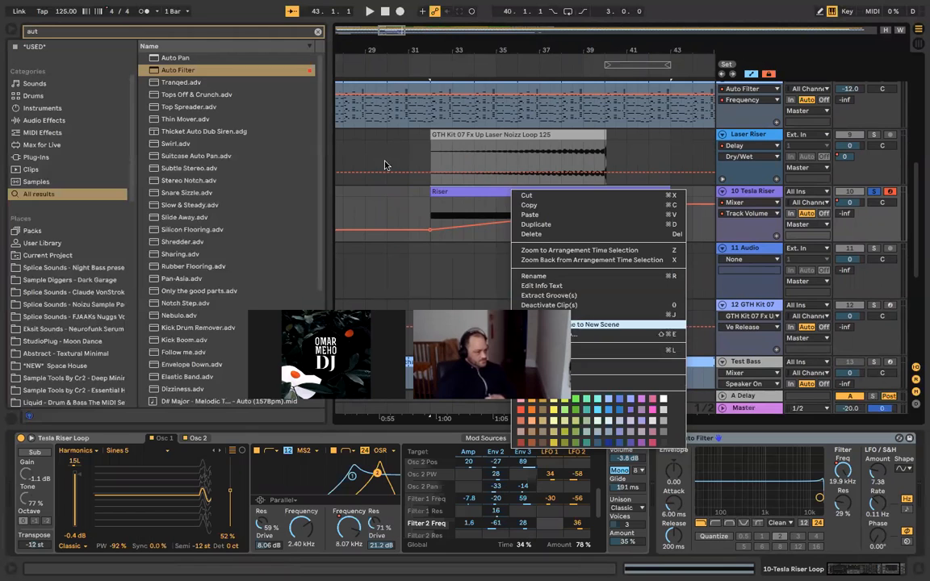
pyautogui.click(477, 178)
pyautogui.rightClick(529, 198)
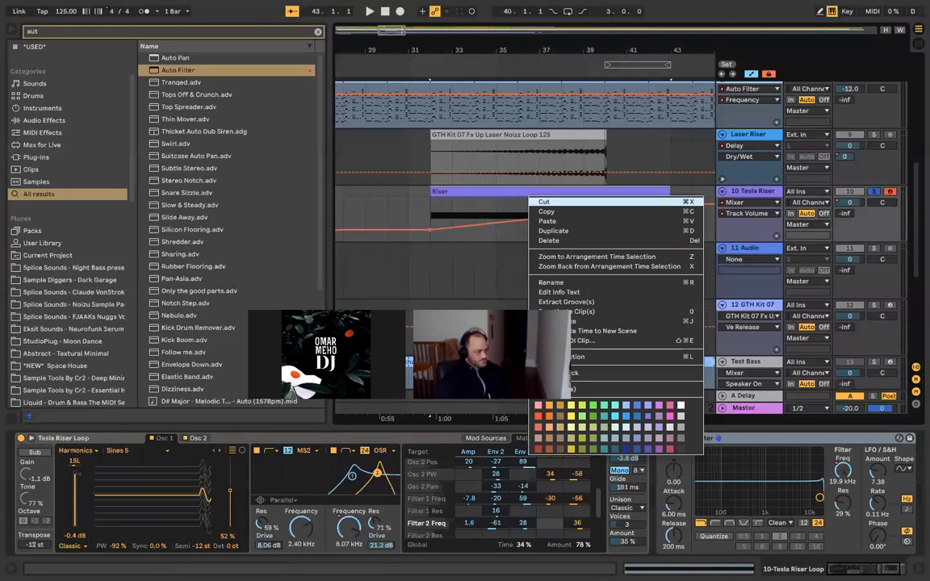
pyautogui.click(597, 372)
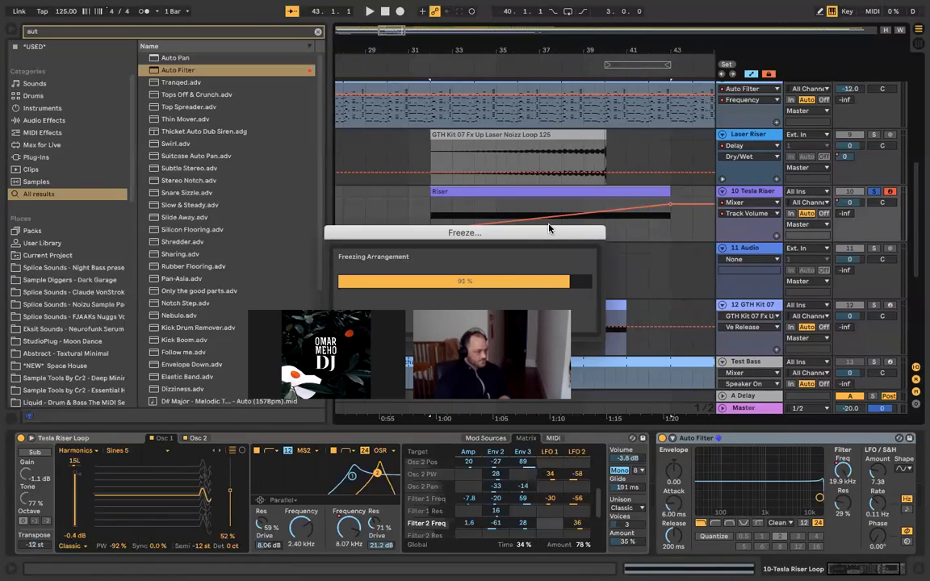
# Step: Flatten the frozen Tesla Riser track to audio and check the waveform up to bar 43
pyautogui.rightClick(593, 191)
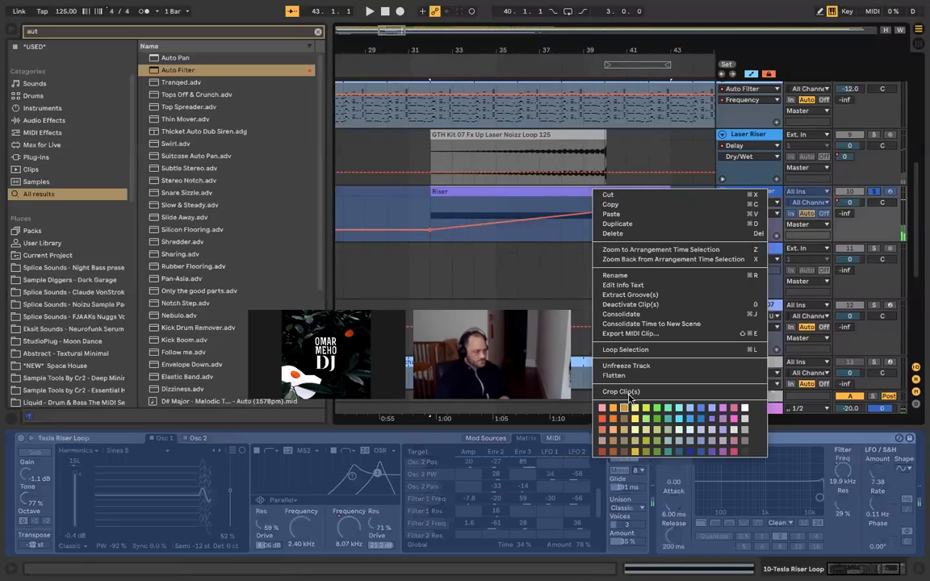
pyautogui.click(614, 375)
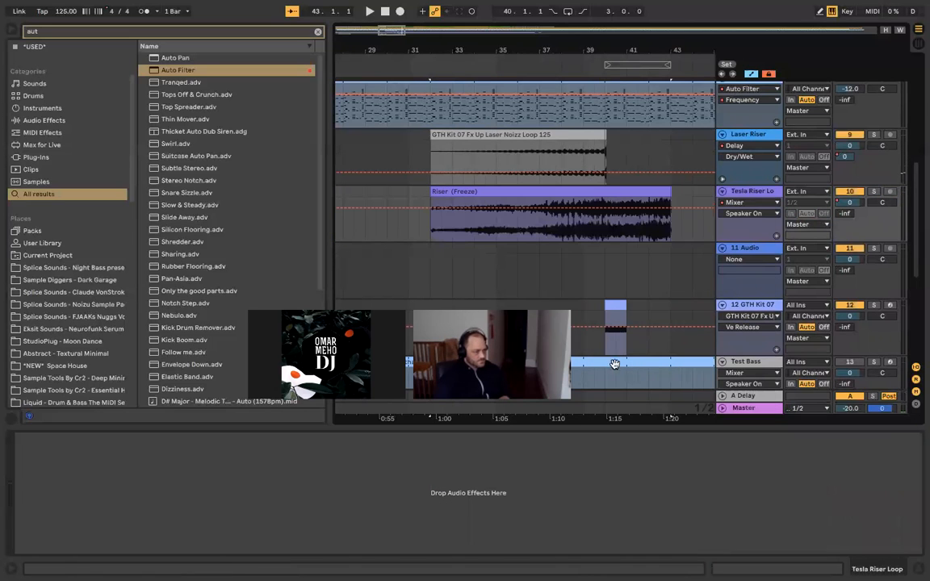
pyautogui.click(664, 189)
pyautogui.scroll(2, 664, 188)
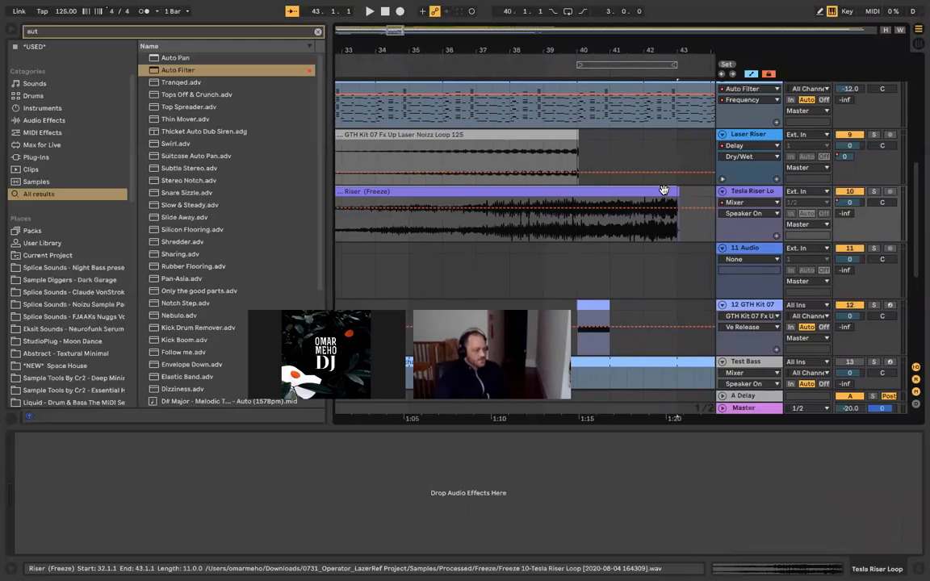
pyautogui.scroll(-3, 482, 201)
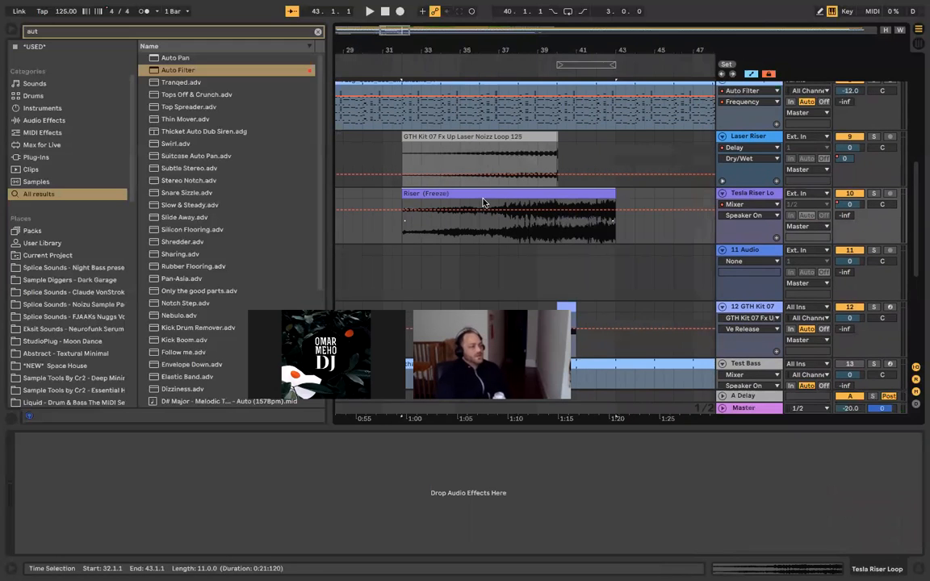
# Step: Undo the flattening to bring back the frozen Tesla Riser MIDI track
pyautogui.click(489, 194)
pyautogui.click(437, 191)
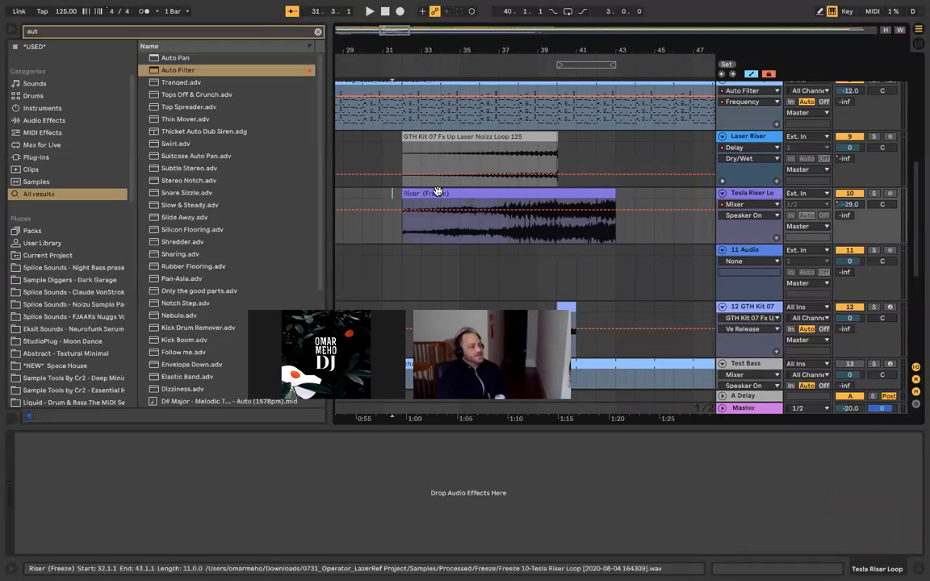
pyautogui.click(437, 191)
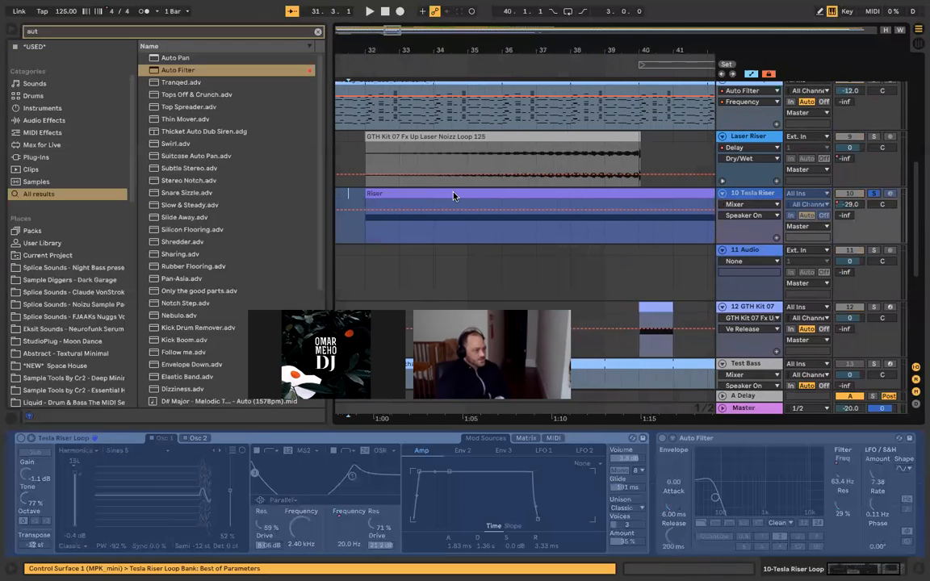
# Step: Save the frozen Riser clip to the User Library as Riser (Freeze).alc
pyautogui.scroll(-3, 408, 172)
pyautogui.click(398, 186)
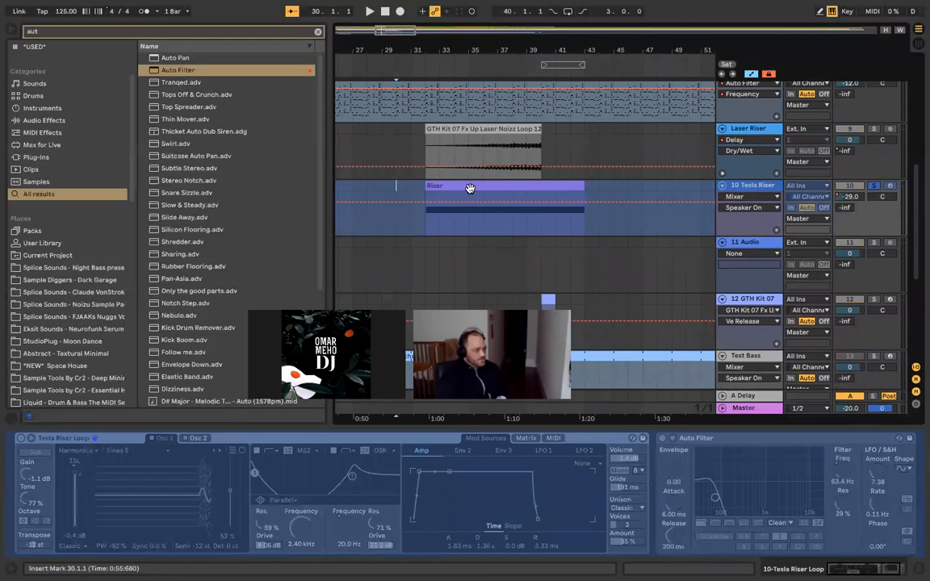
pyautogui.moveTo(471, 188); pyautogui.dragTo(89, 249)
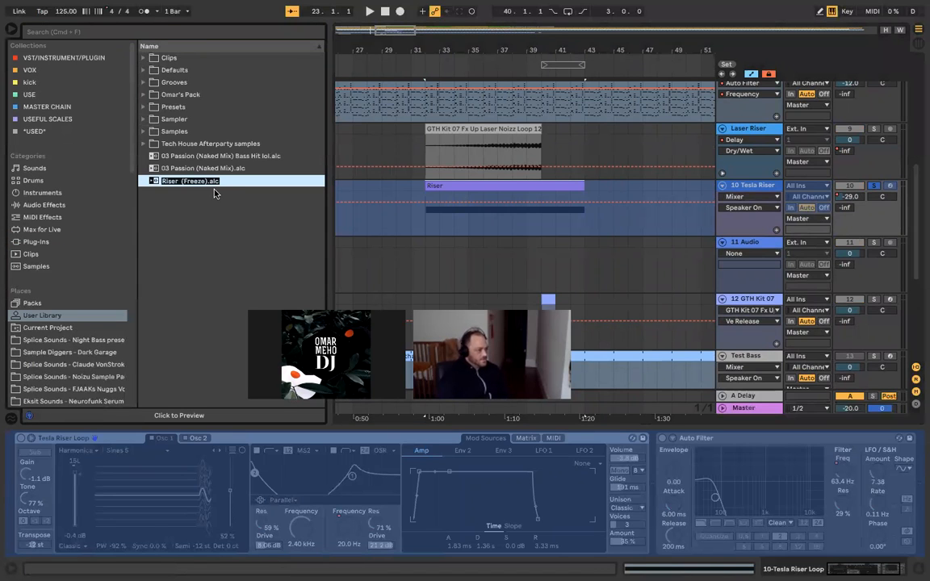
pyautogui.press('Return')
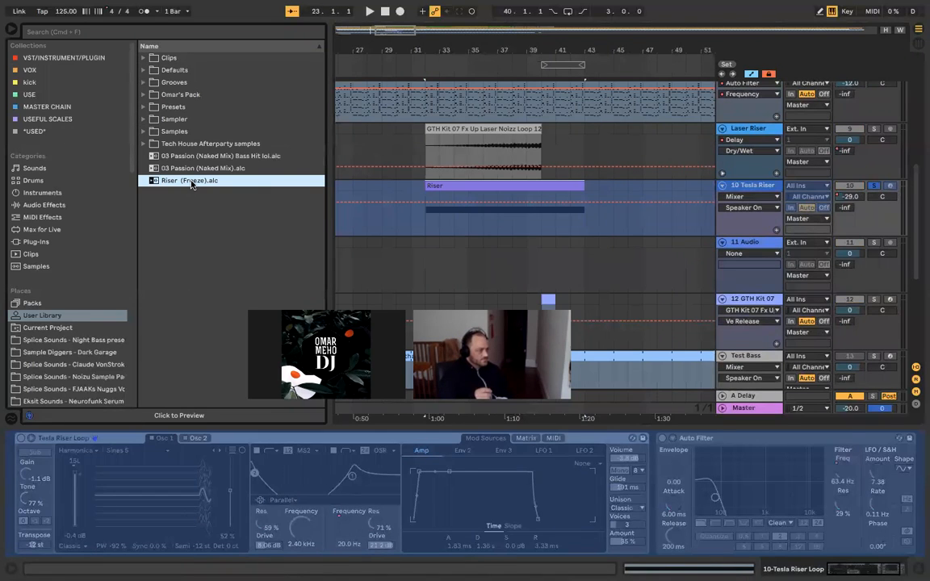
# Step: Relaunch Ableton Live after its crash and recover the riser project
pyautogui.press('super+Tab')
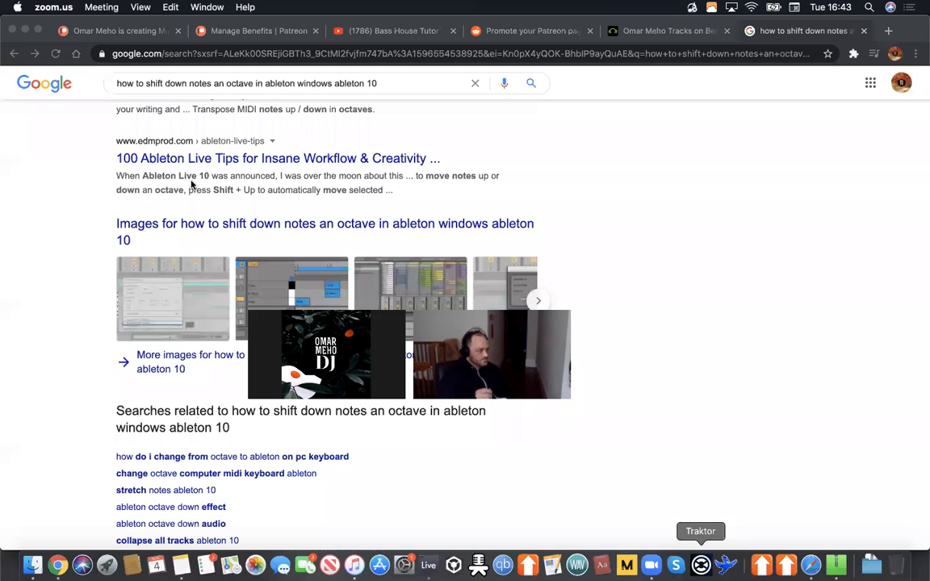
pyautogui.click(431, 566)
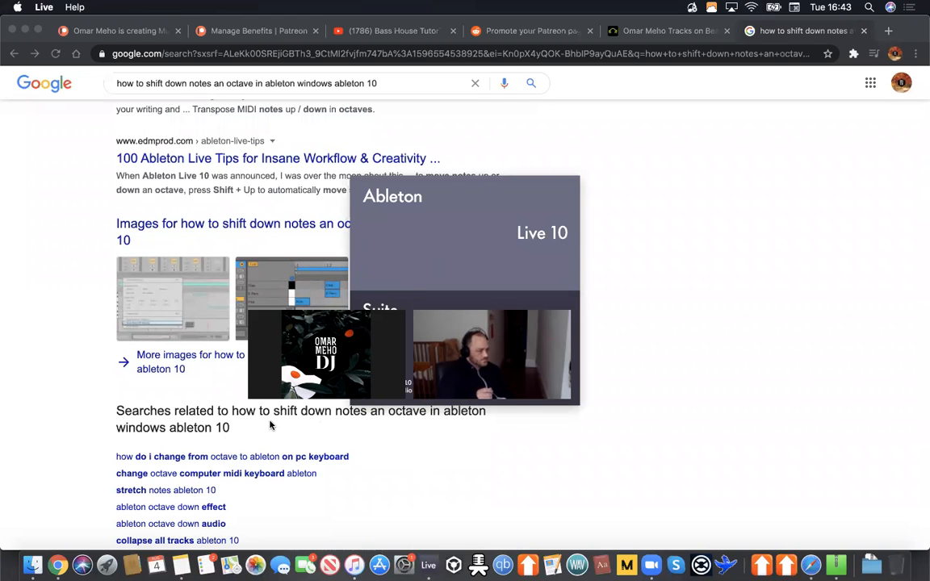
pyautogui.click(548, 311)
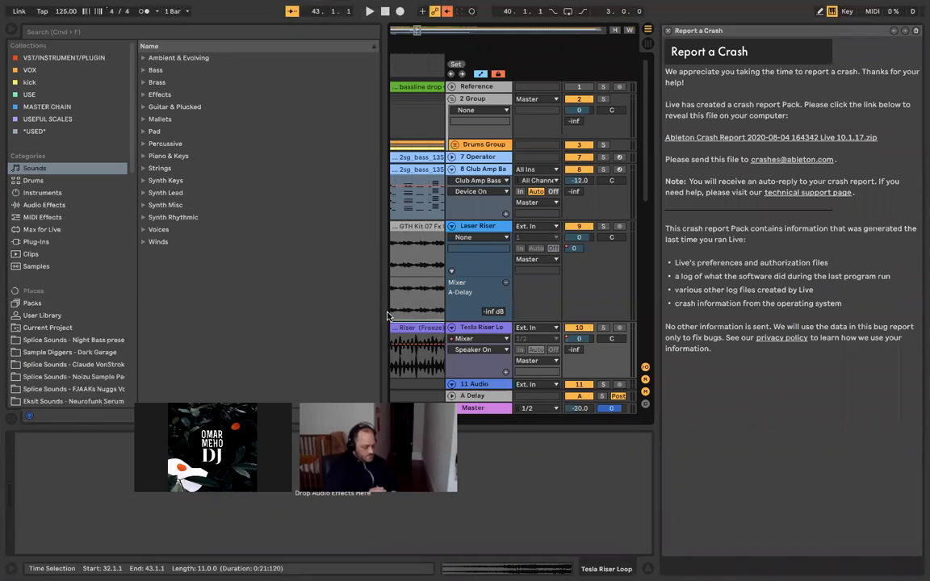
# Step: Hide the browser and the device view to show more of the arrangement around the Tesla Riser track
pyautogui.press('super+alt+b')
pyautogui.press('Escape')
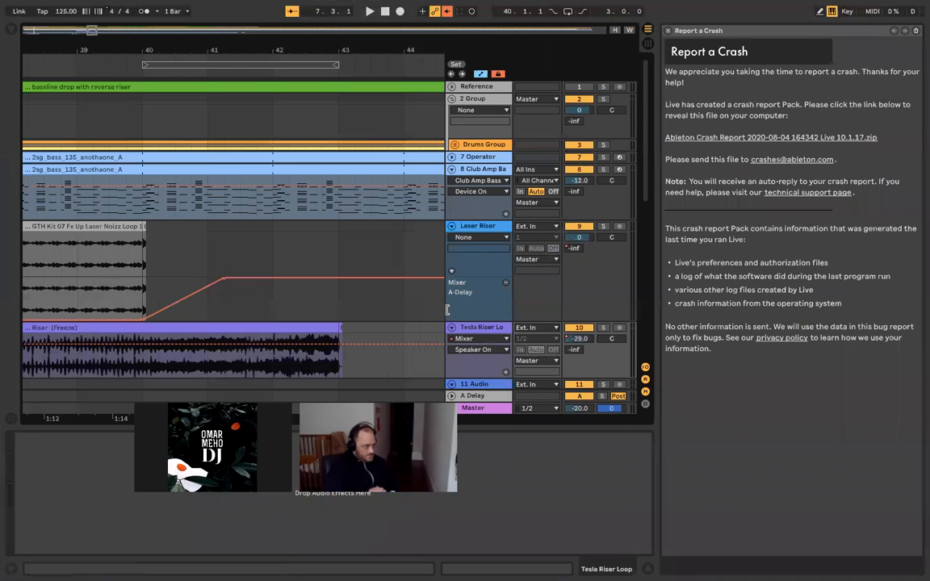
pyautogui.press('super+alt+l')
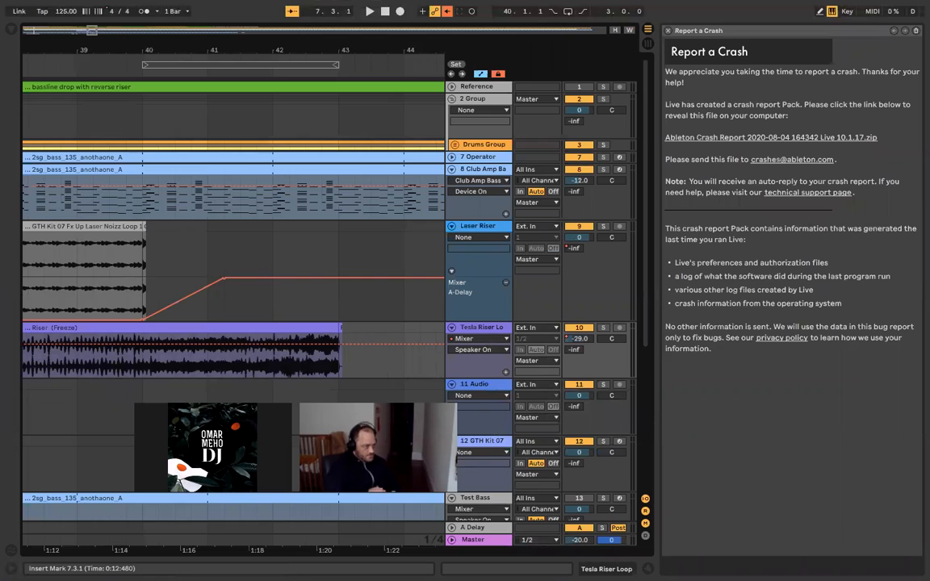
pyautogui.hscroll(-3, 330, 381)
pyautogui.scroll(-1, 330, 381)
pyautogui.hscroll(-2, 330, 382)
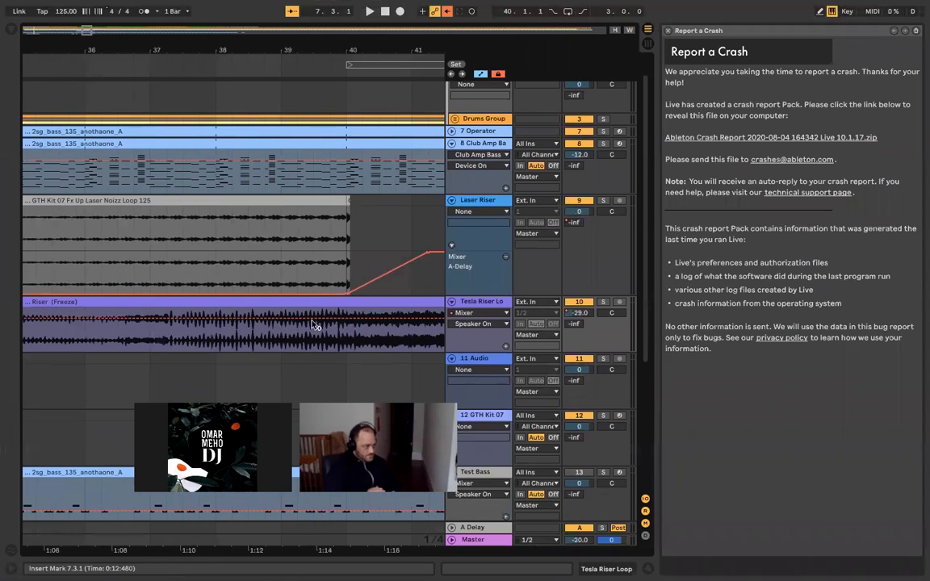
# Step: Undo the flattening of the Riser (Freeze) clip in the recovered project
pyautogui.click(313, 304)
pyautogui.scroll(1, 326, 301)
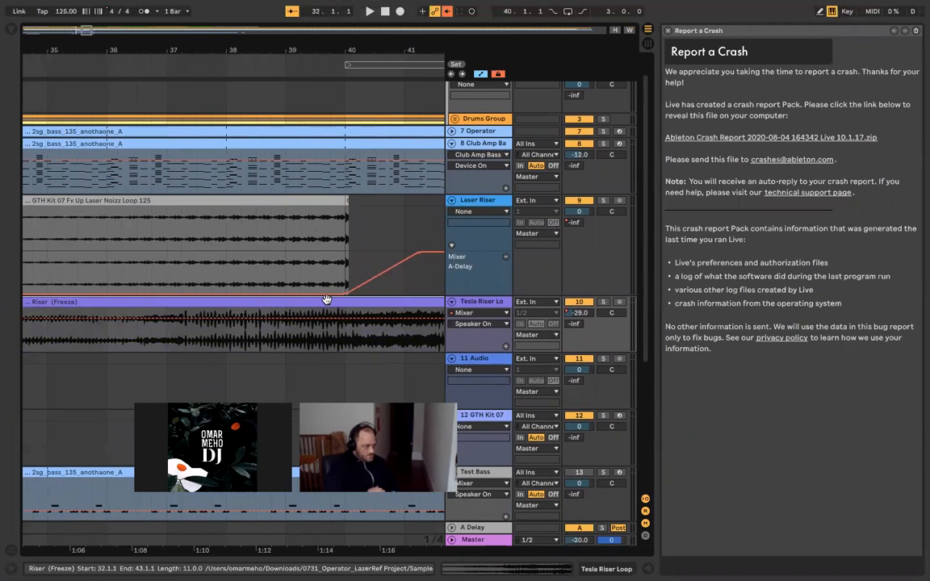
pyautogui.press('super+z')
pyautogui.scroll(-3, 345, 290)
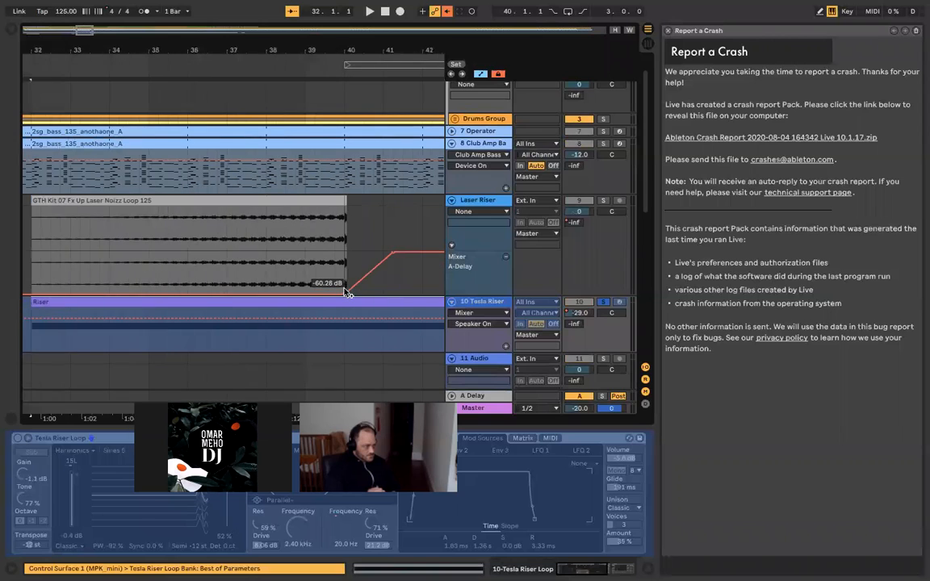
pyautogui.scroll(-4, 346, 292)
pyautogui.scroll(-4, 346, 291)
# Step: Unfreeze the Tesla Riser track and dismiss the problem report for Live
pyautogui.click(487, 233)
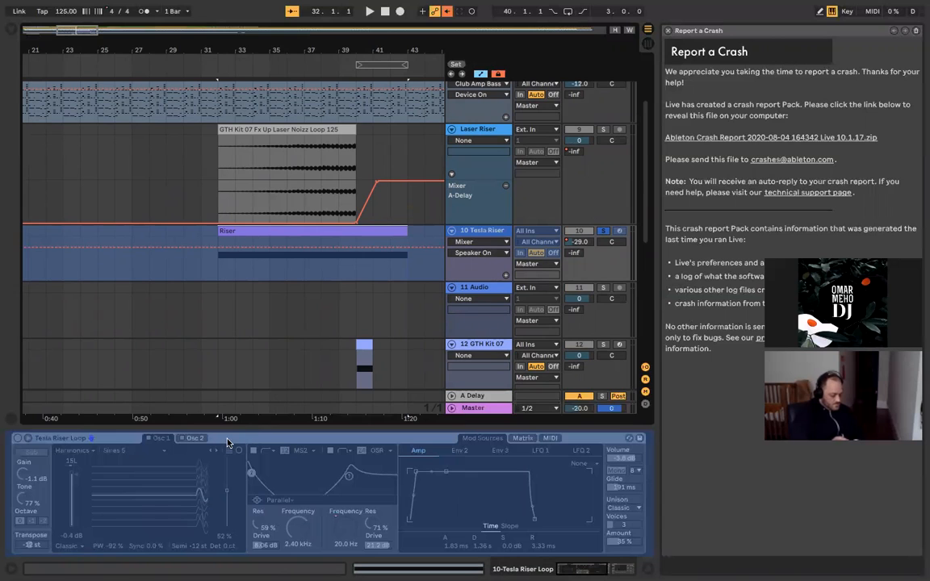
pyautogui.click(339, 238)
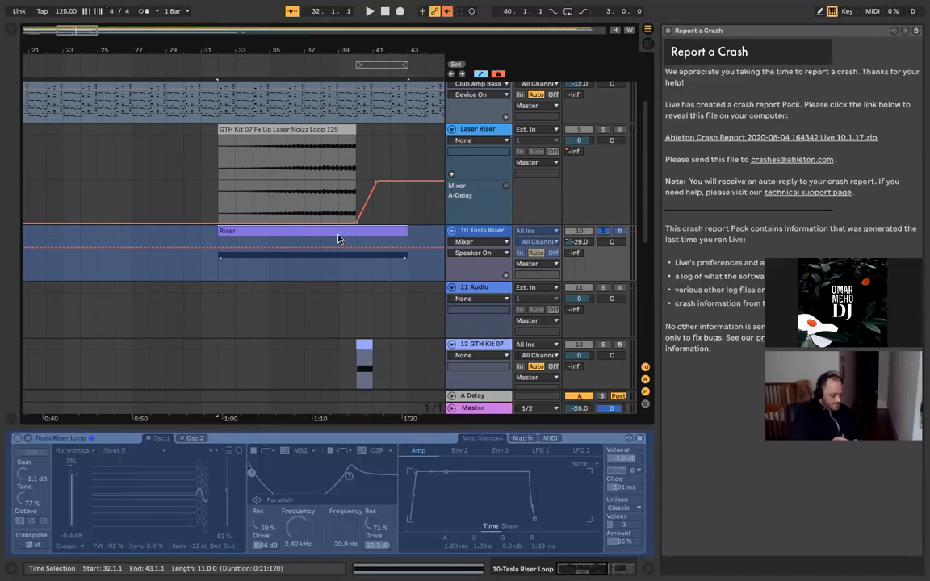
pyautogui.rightClick(339, 238)
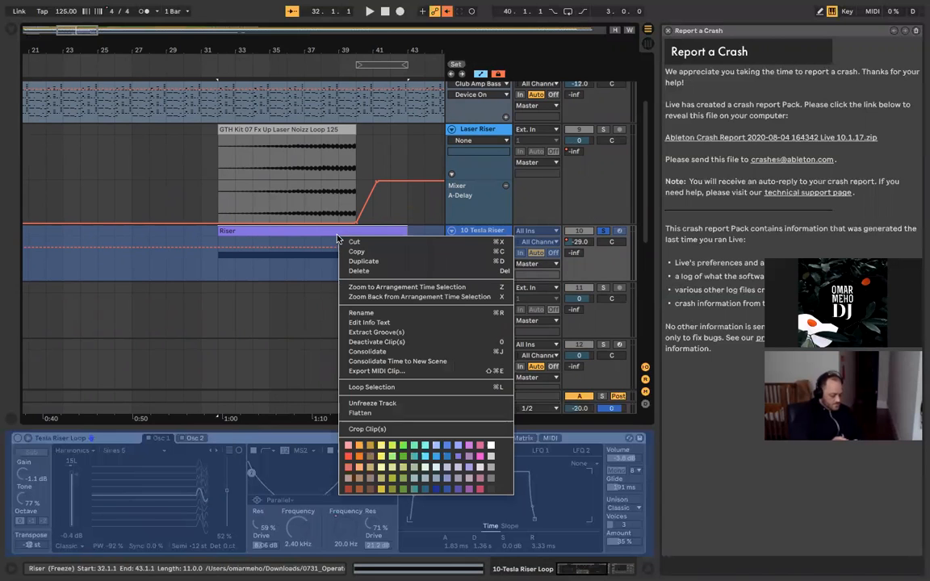
pyautogui.click(374, 404)
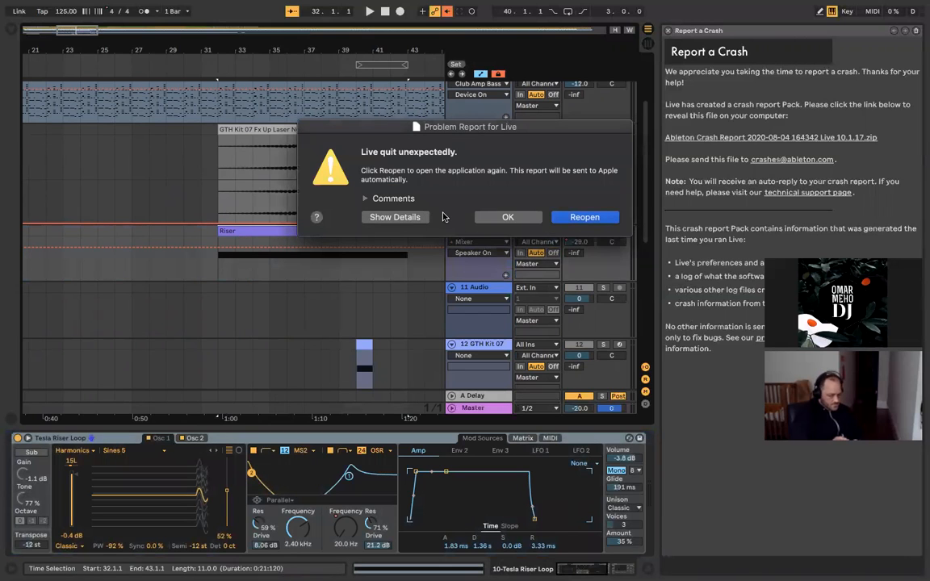
pyautogui.click(508, 216)
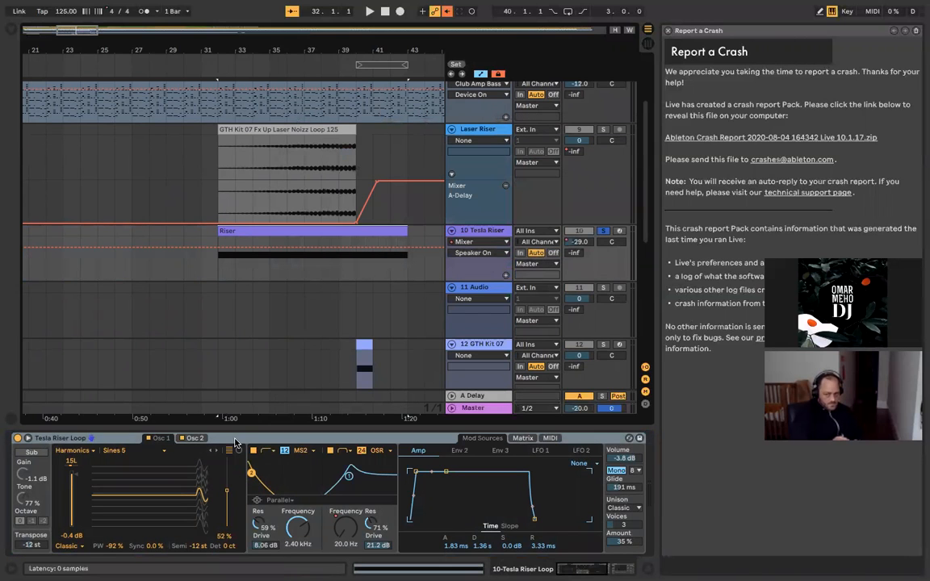
# Step: Save the Wavetable preset as "Tesla Riser Loop (Reuse this for later project)" in the User Library and tag it with a collection colour
pyautogui.rightClick(235, 443)
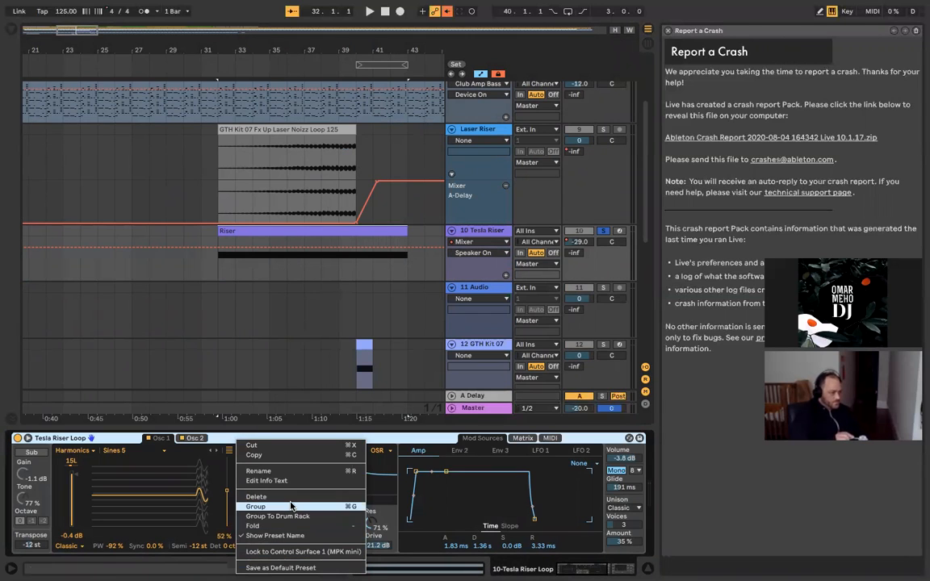
pyautogui.click(94, 440)
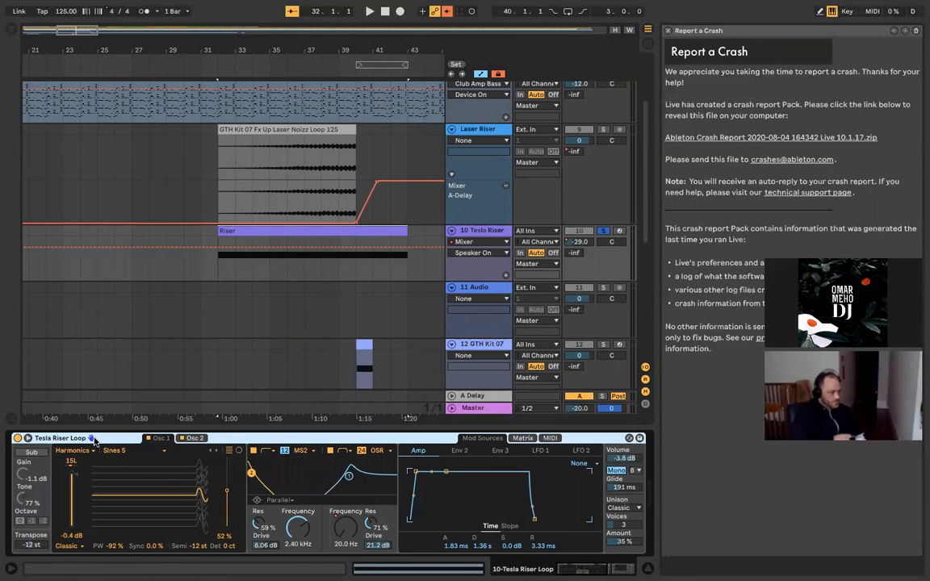
pyautogui.click(639, 441)
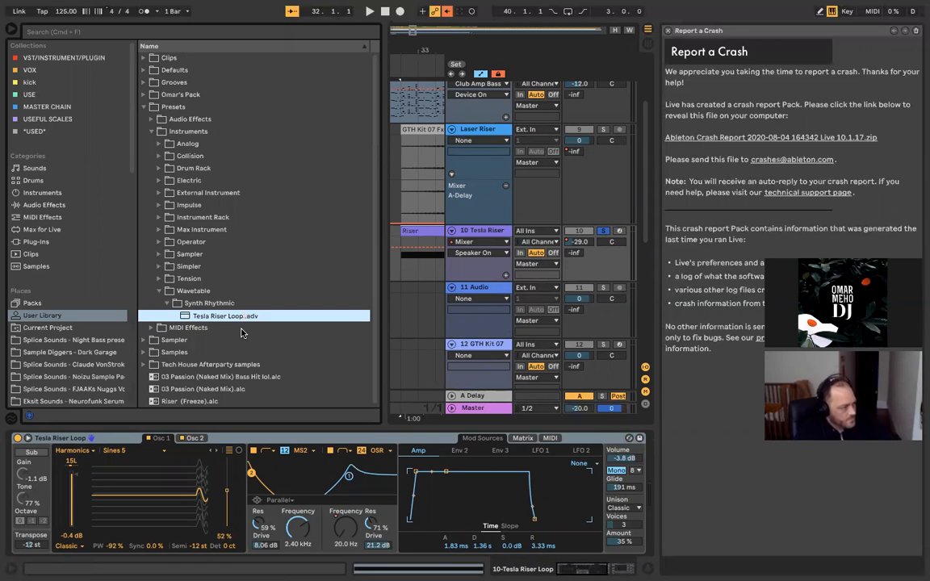
pyautogui.write('(Re')
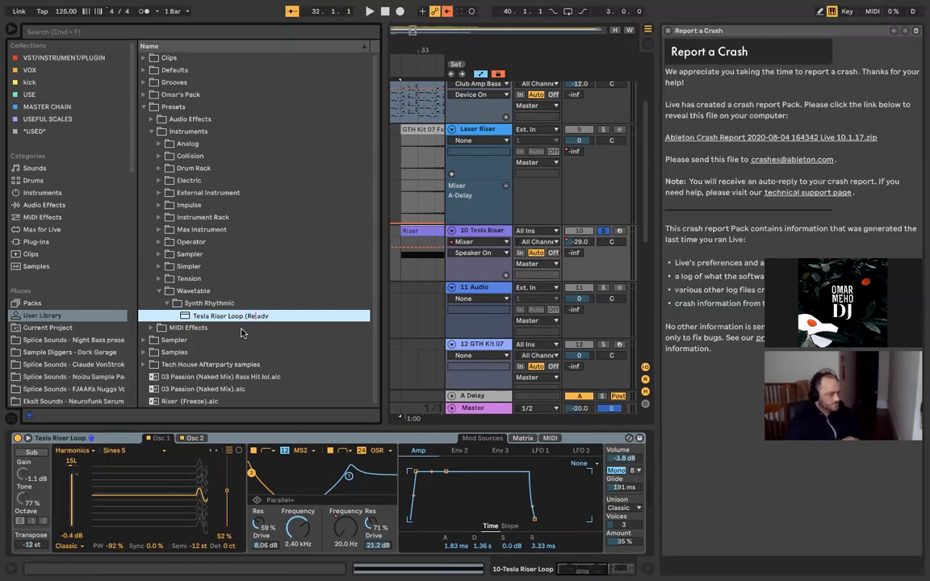
pyautogui.write('use this for')
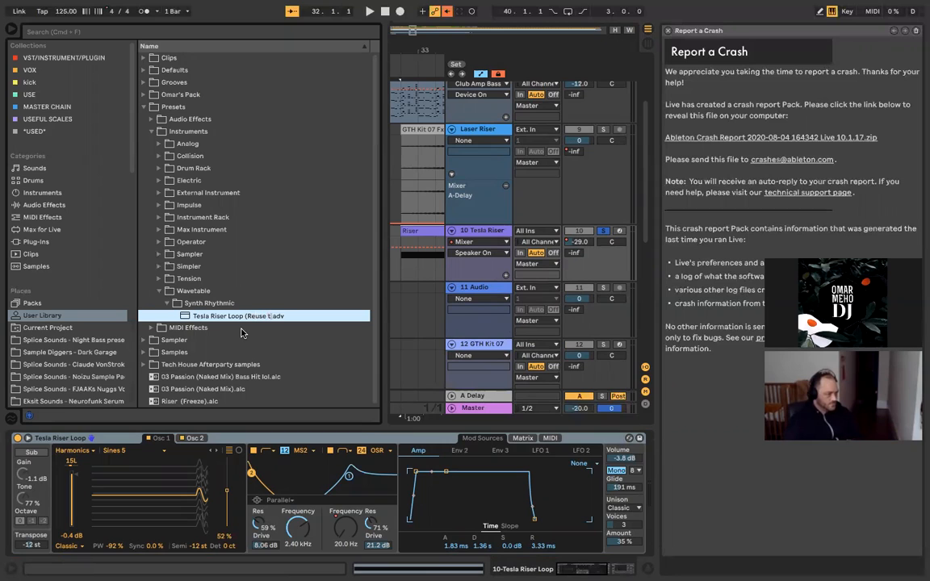
pyautogui.write(' later project)')
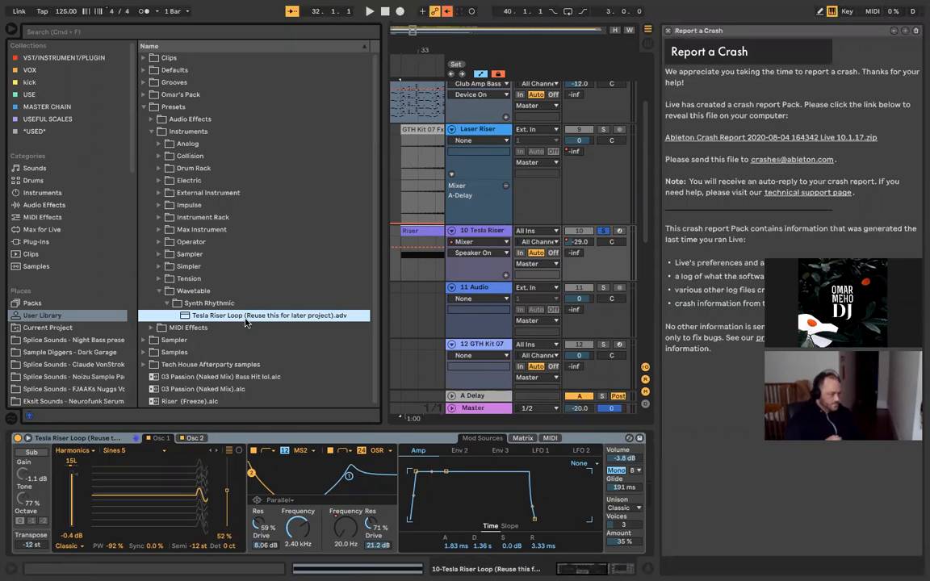
pyautogui.rightClick(247, 318)
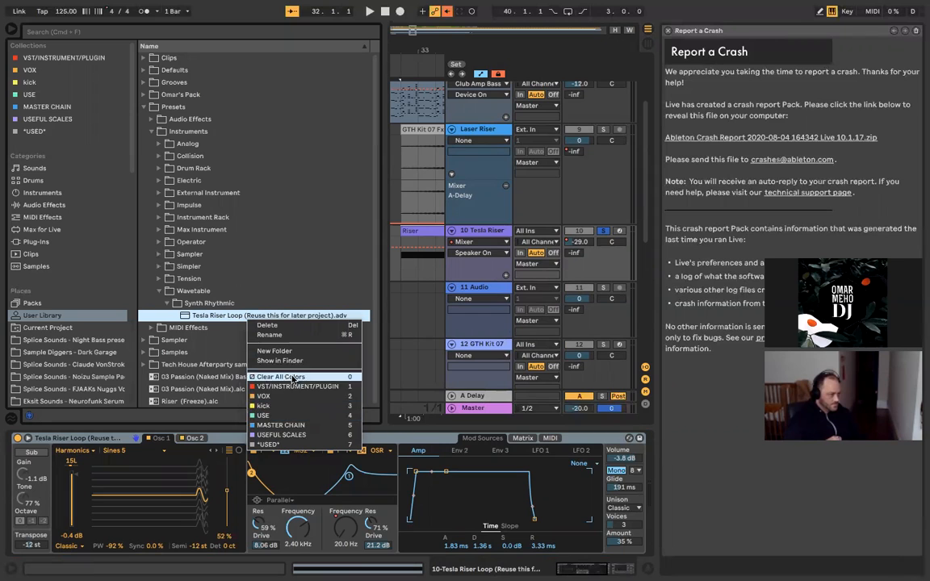
pyautogui.click(286, 423)
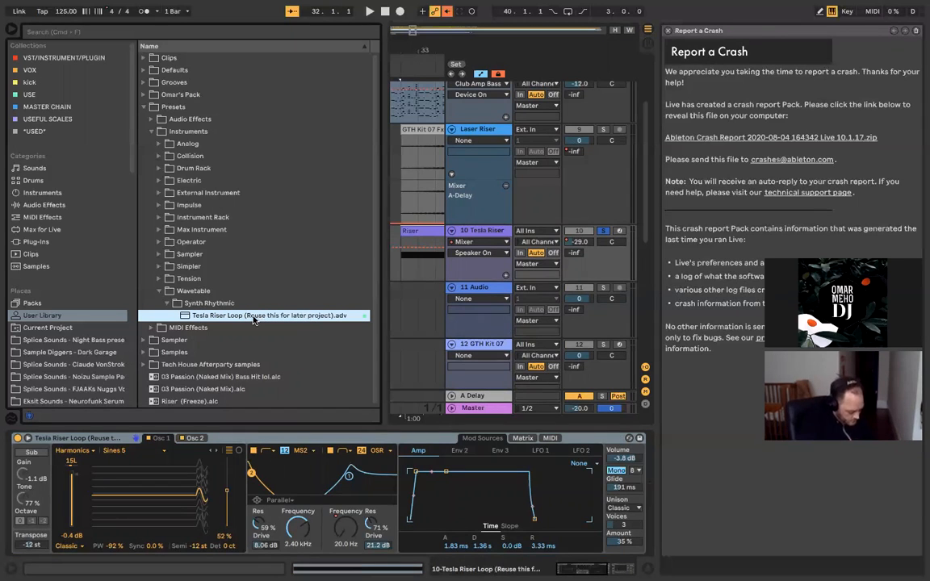
# Step: Insert a MIDI track below Tesla Riser and load the saved Tesla Riser Loop preset onto it
pyautogui.rightClick(481, 233)
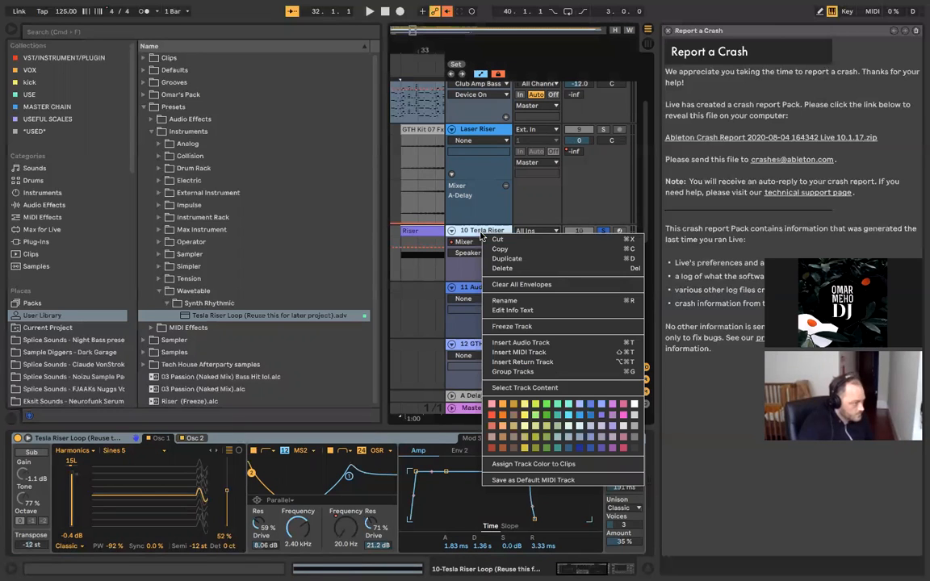
pyautogui.click(548, 353)
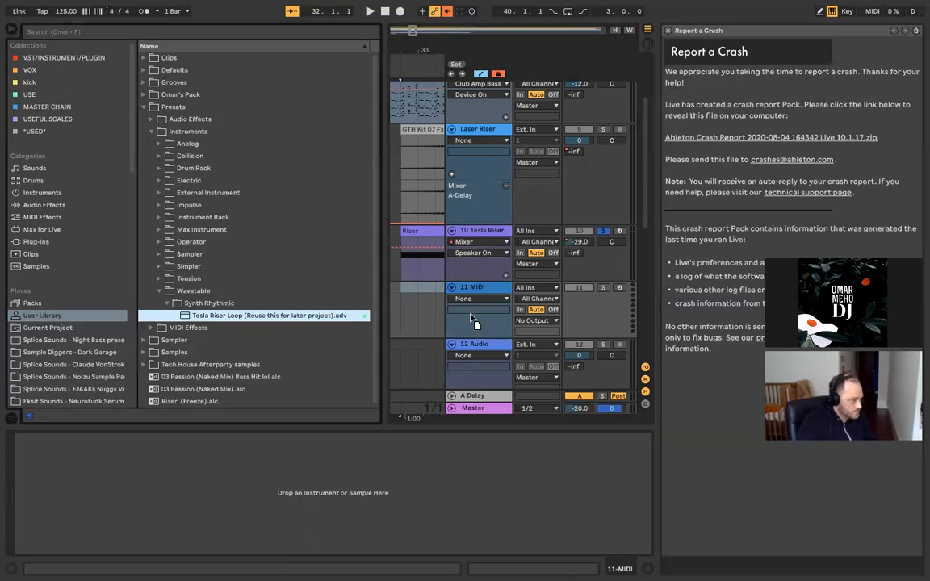
pyautogui.moveTo(451, 308); pyautogui.dragTo(450, 308)
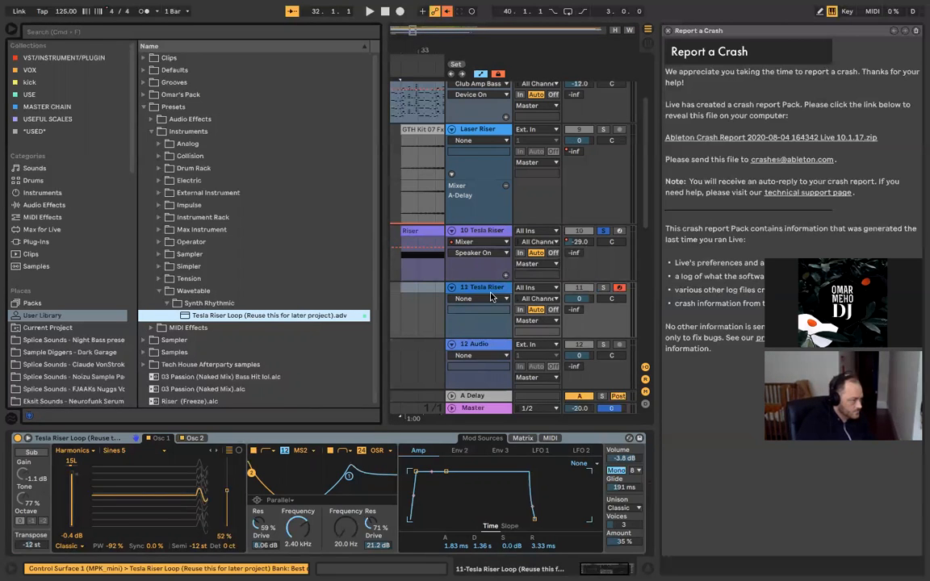
# Step: Close the crash report help view and bring the whole Riser clip on track 10 into view
pyautogui.click(497, 230)
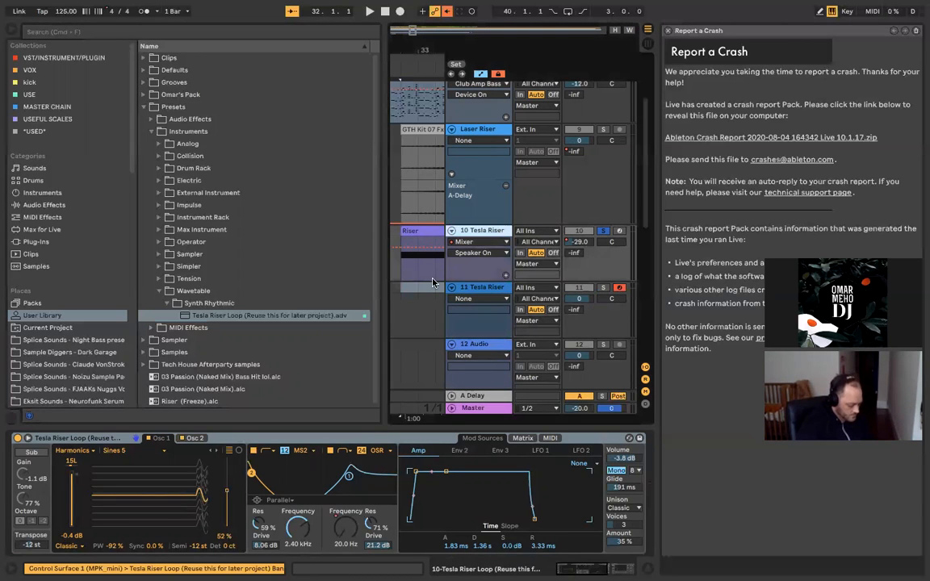
pyautogui.scroll(3, 432, 280)
pyautogui.scroll(2, 433, 279)
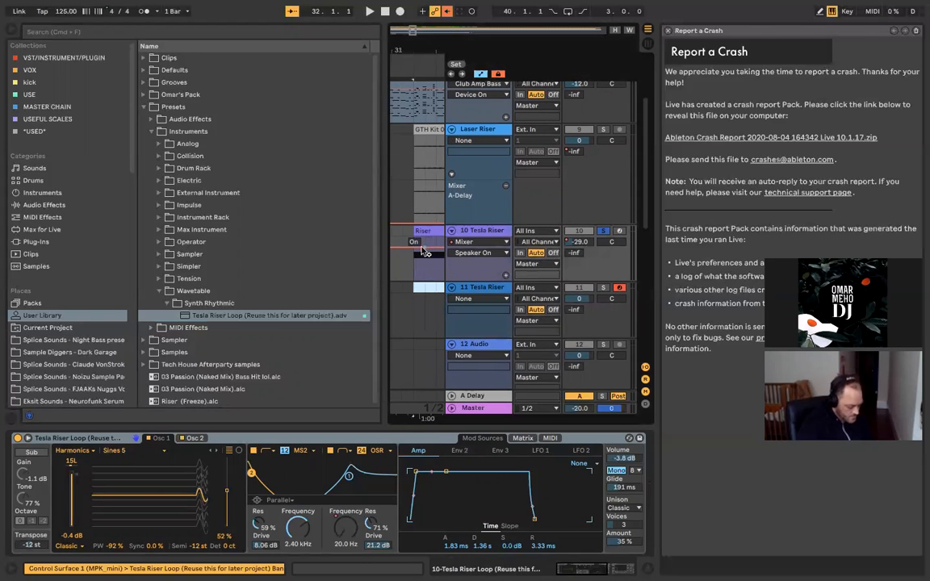
pyautogui.scroll(2, 449, 260)
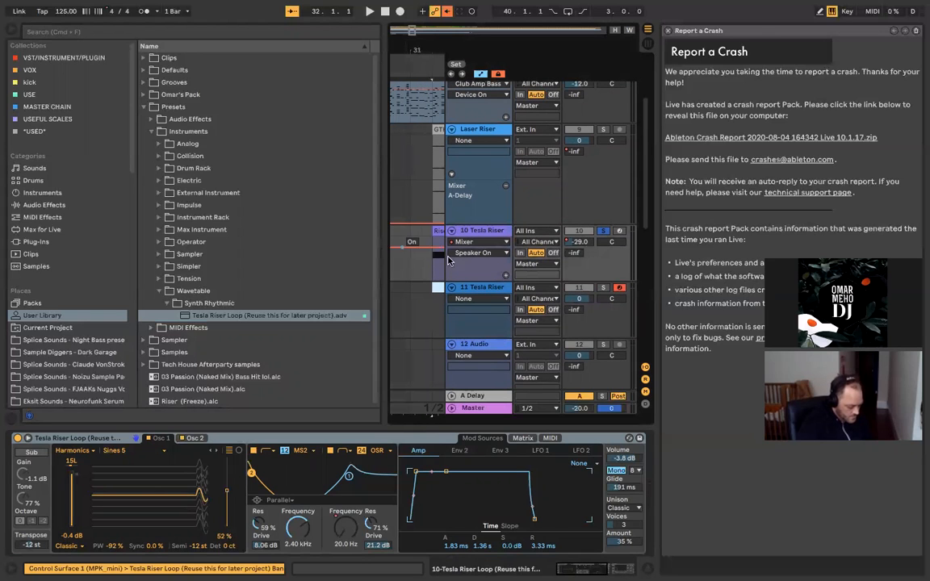
pyautogui.click(670, 31)
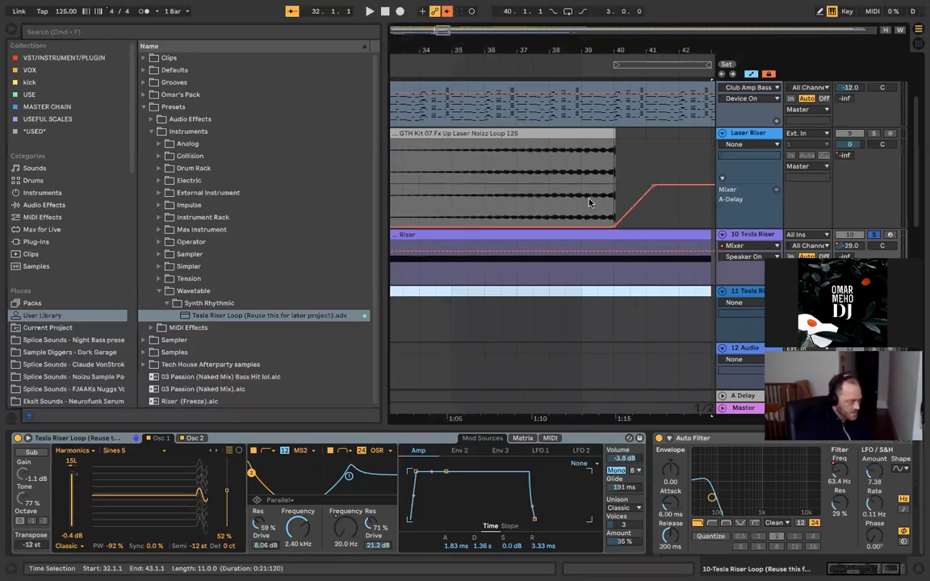
pyautogui.click(561, 235)
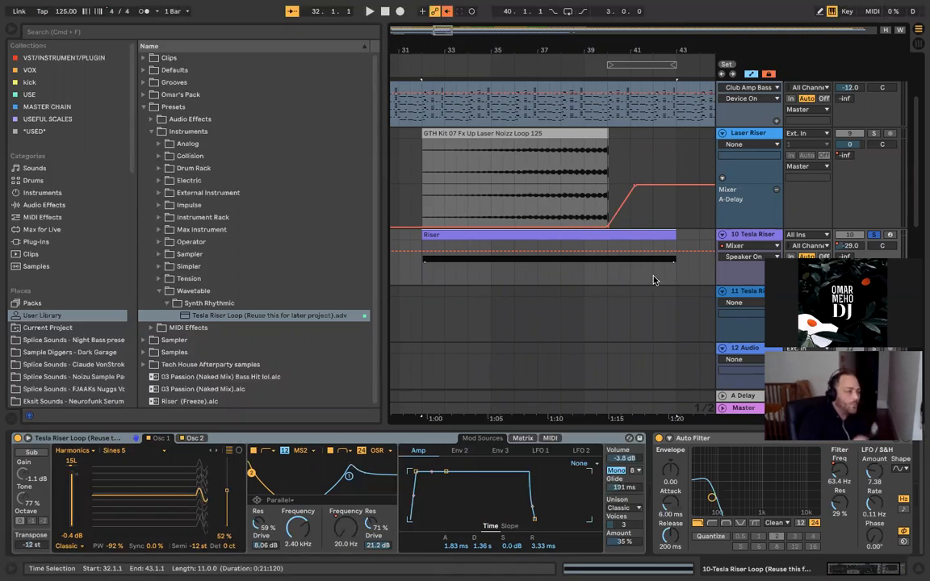
pyautogui.hotkey('ctrl', 'z')
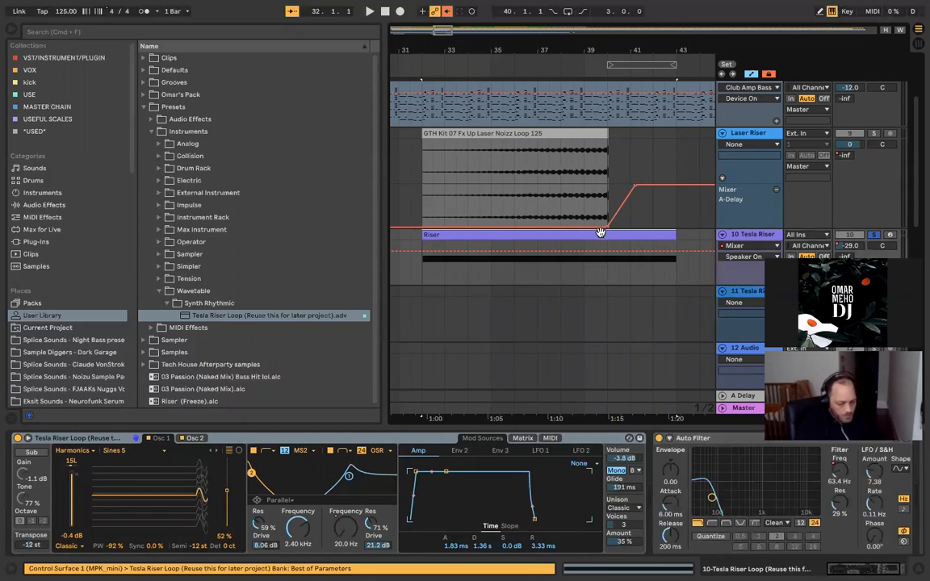
# Step: Examine the Riser clip's sustained note in the piano roll, audition the A#3 key, and return to the arrangement
pyautogui.doubleClick(599, 232)
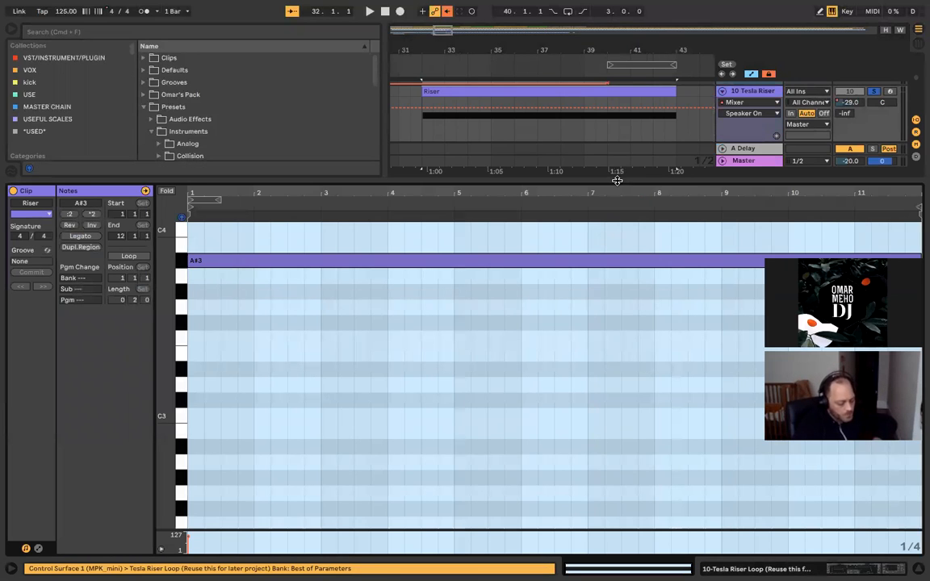
pyautogui.press('super+alt+l')
pyautogui.scroll(3, 531, 188)
pyautogui.click(512, 171)
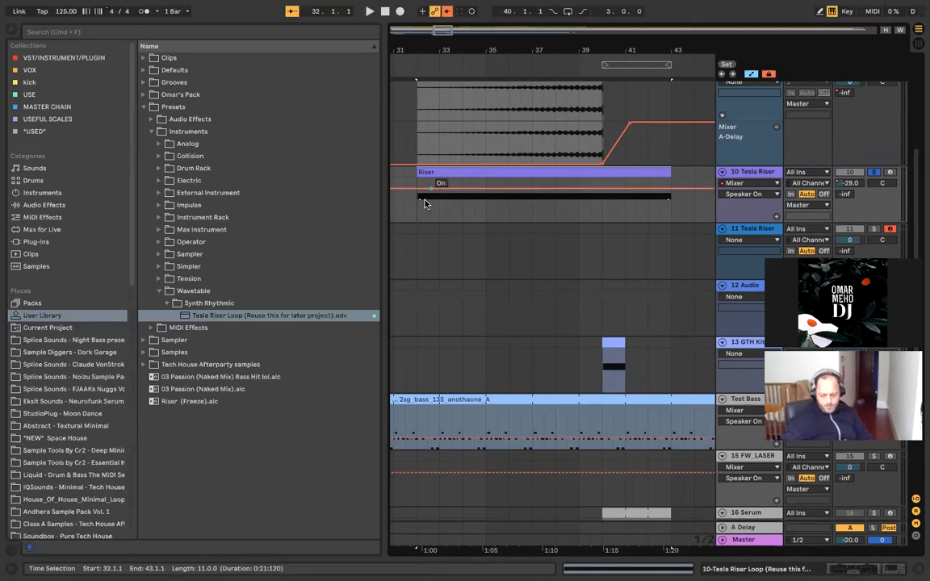
pyautogui.doubleClick(436, 171)
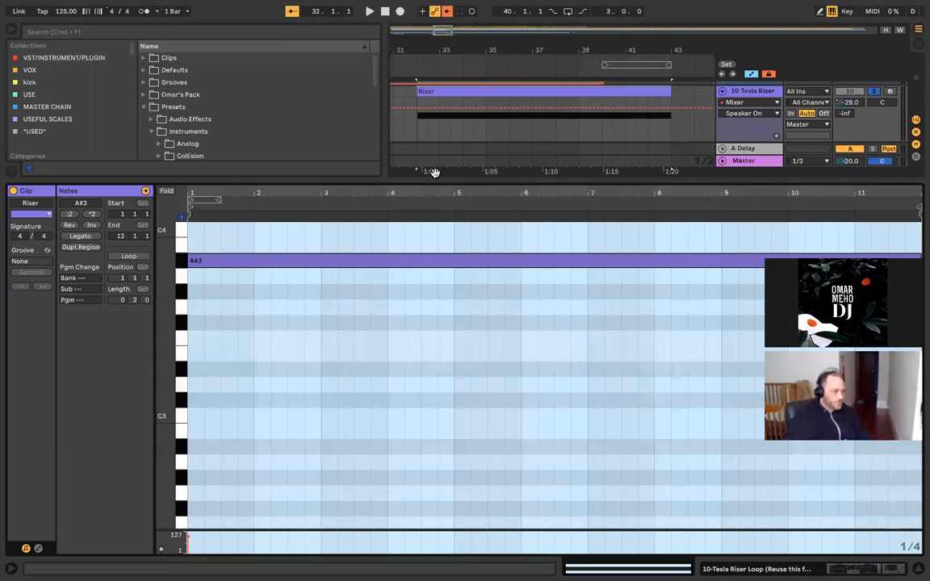
pyautogui.click(182, 262)
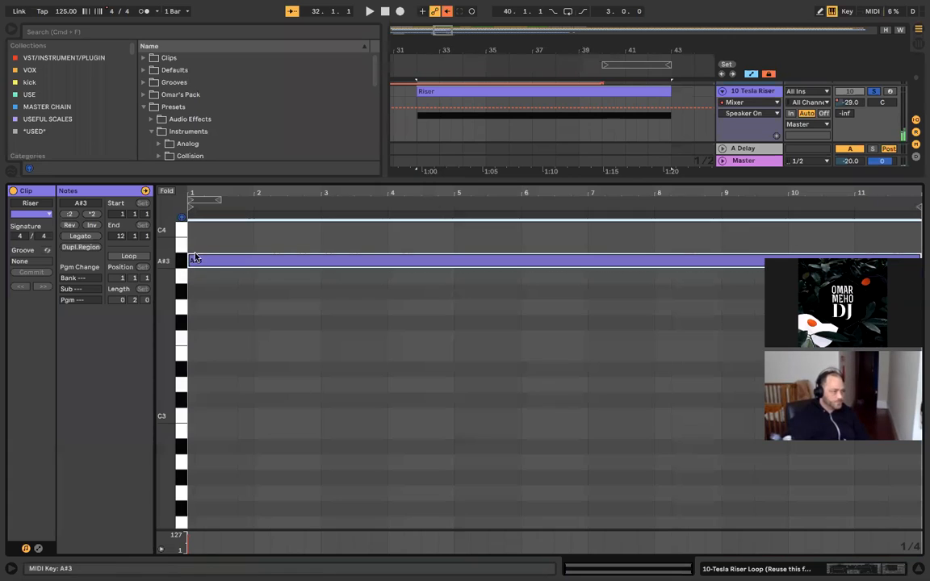
pyautogui.doubleClick(465, 183)
pyautogui.scroll(2, 442, 255)
pyautogui.moveTo(414, 183); pyautogui.dragTo(664, 139)
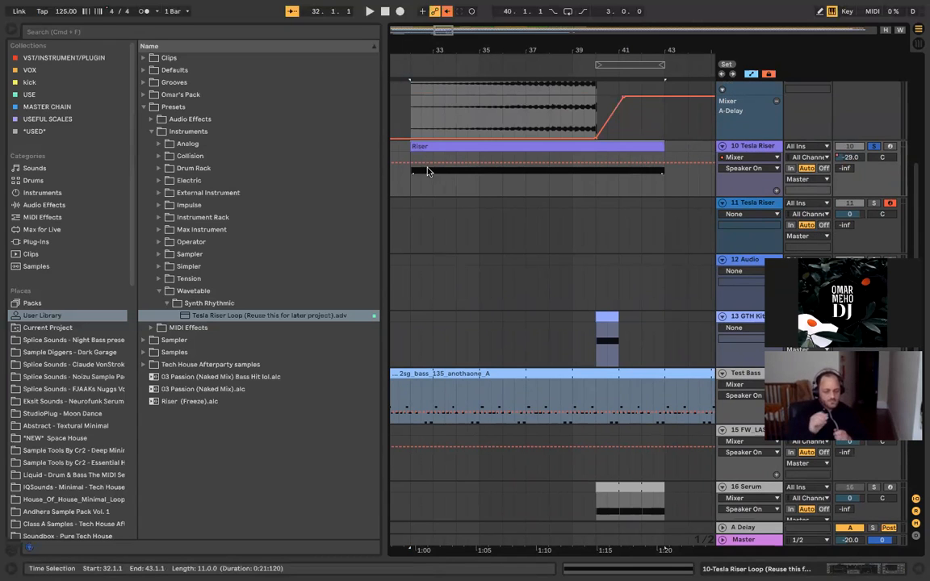
# Step: Display the Auto Filter Frequency automation and the Tesla Riser Loop's Filter 2 Freq automation on track 10
pyautogui.click(747, 156)
pyautogui.click(746, 168)
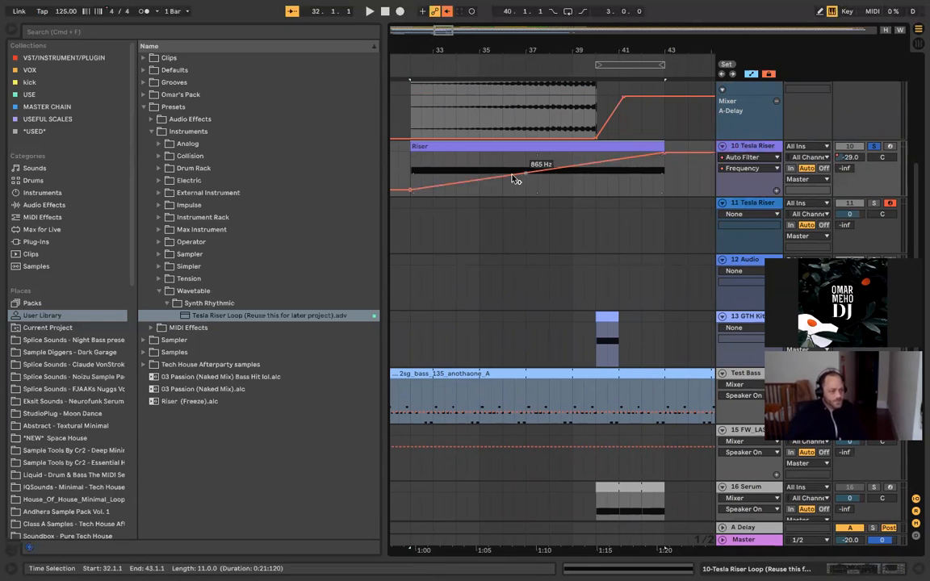
pyautogui.click(772, 158)
pyautogui.click(759, 176)
pyautogui.click(747, 167)
pyautogui.click(730, 428)
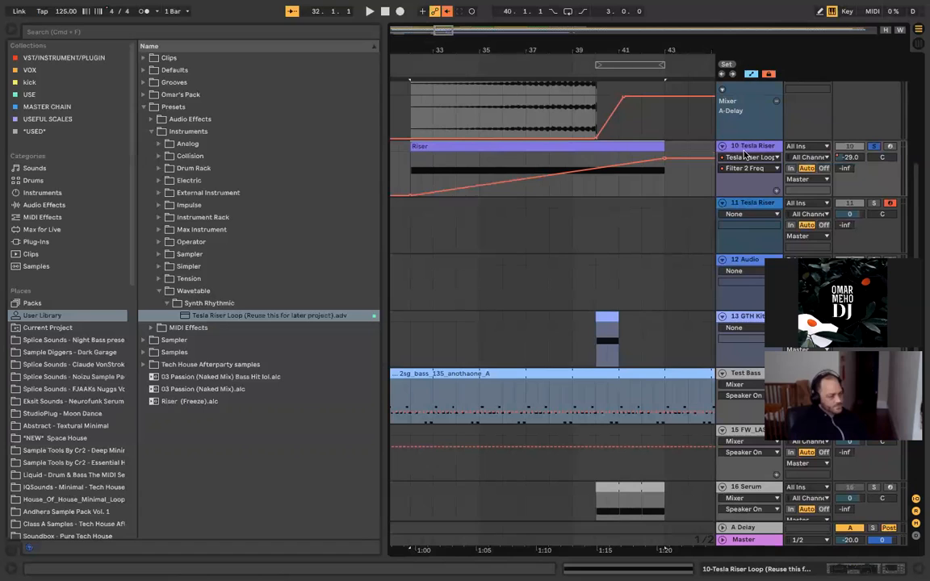
# Step: Select the time range beneath the Riser clip, from bar 32 to bar 43, on the new Tesla Riser track
pyautogui.click(759, 144)
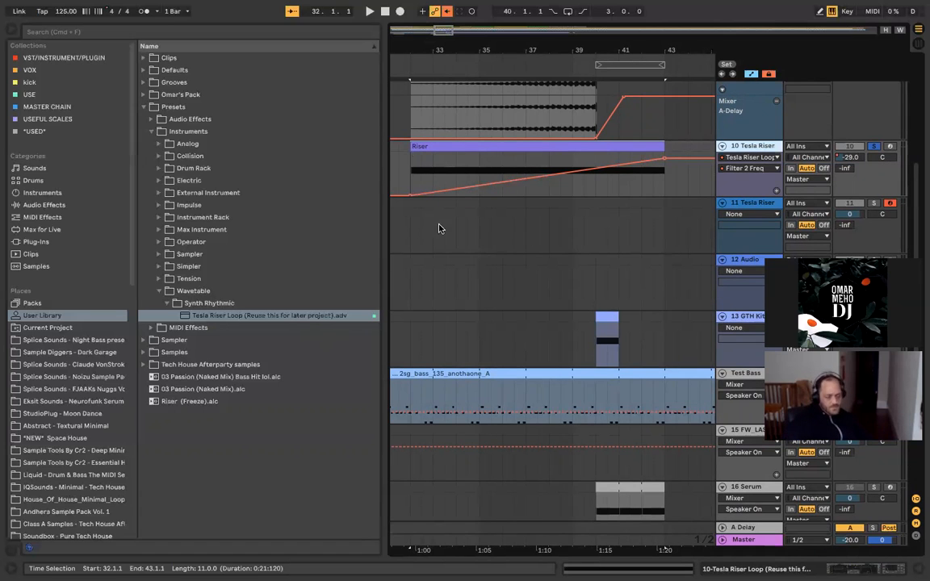
pyautogui.moveTo(407, 218); pyautogui.dragTo(666, 199)
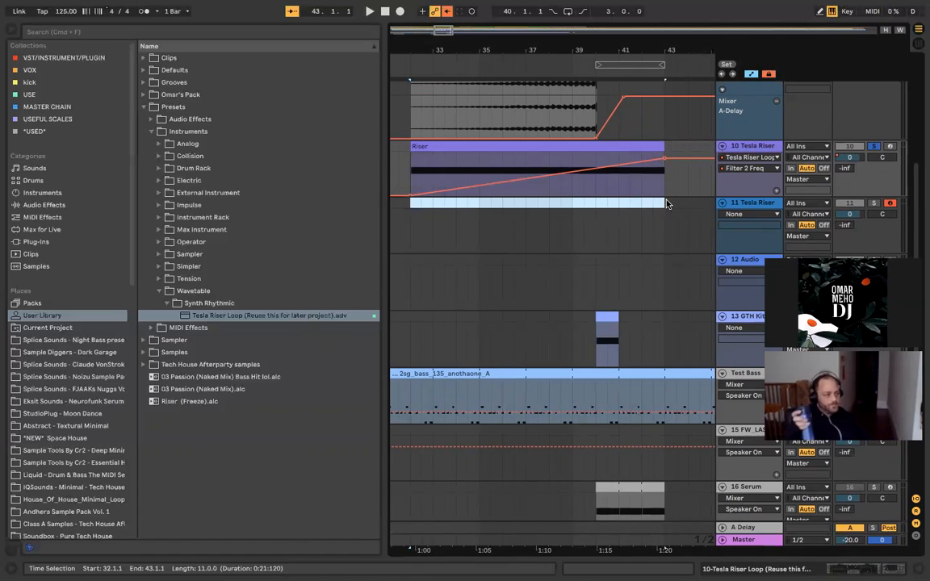
pyautogui.click(666, 203)
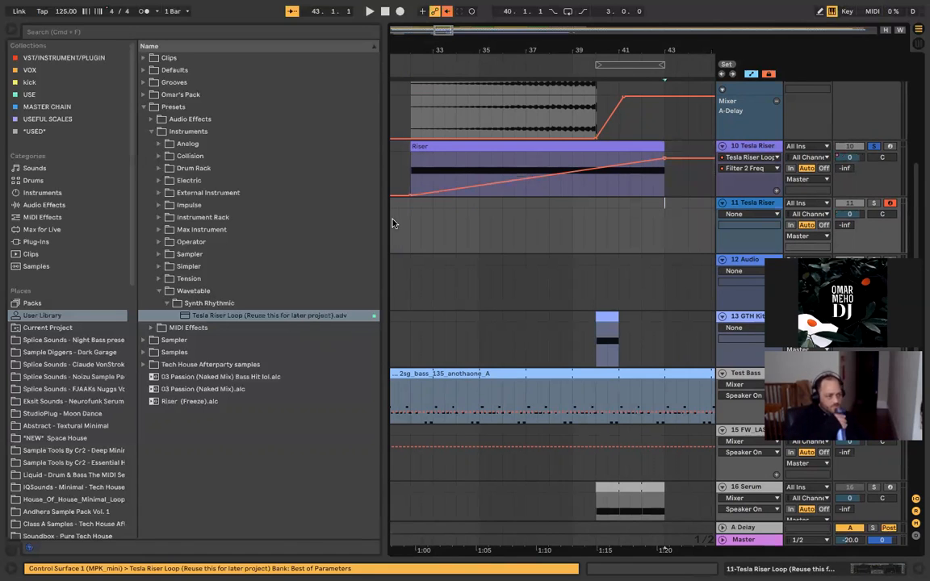
pyautogui.moveTo(419, 224); pyautogui.dragTo(665, 202)
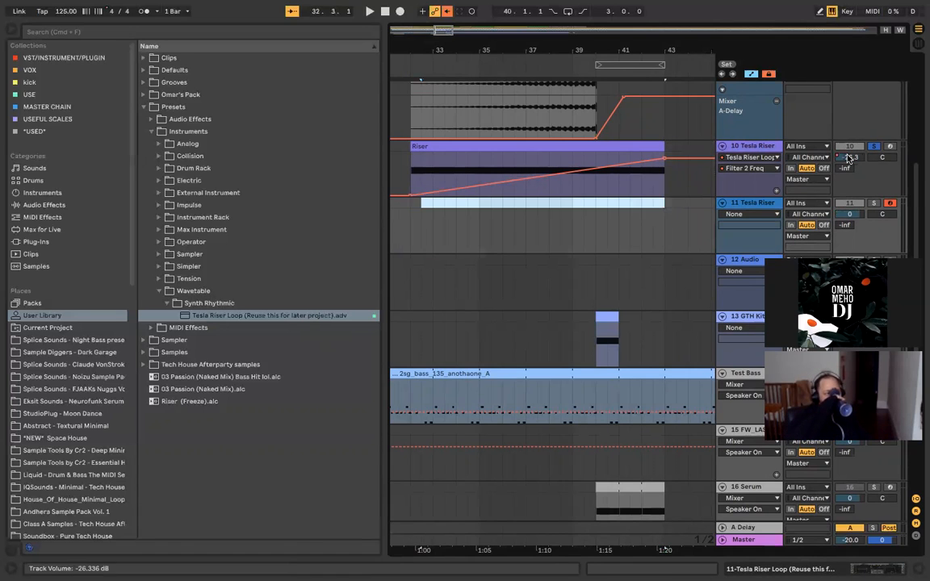
# Step: Show the Track Volume automation on track 10 and select the Riser clip
pyautogui.rightClick(846, 158)
pyautogui.click(684, 174)
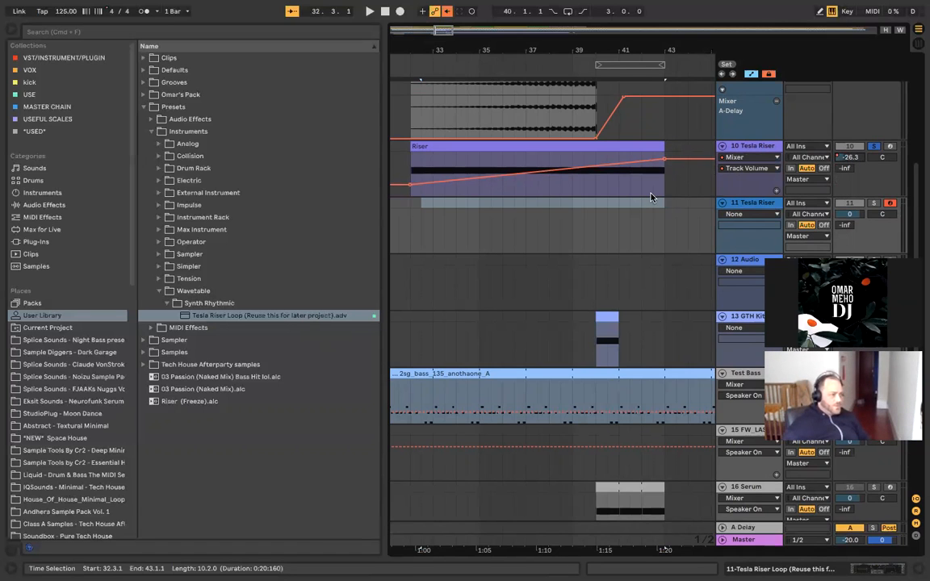
pyautogui.click(676, 192)
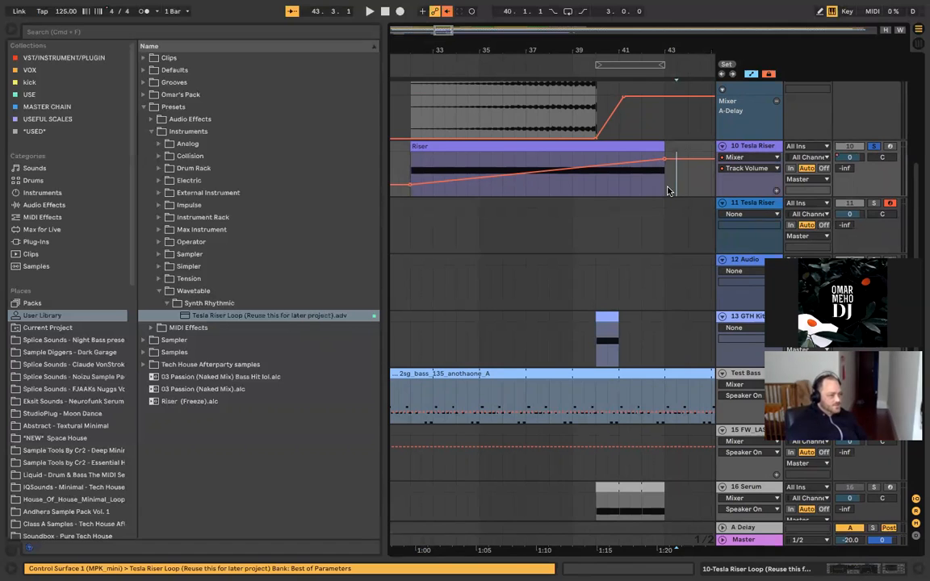
pyautogui.click(668, 190)
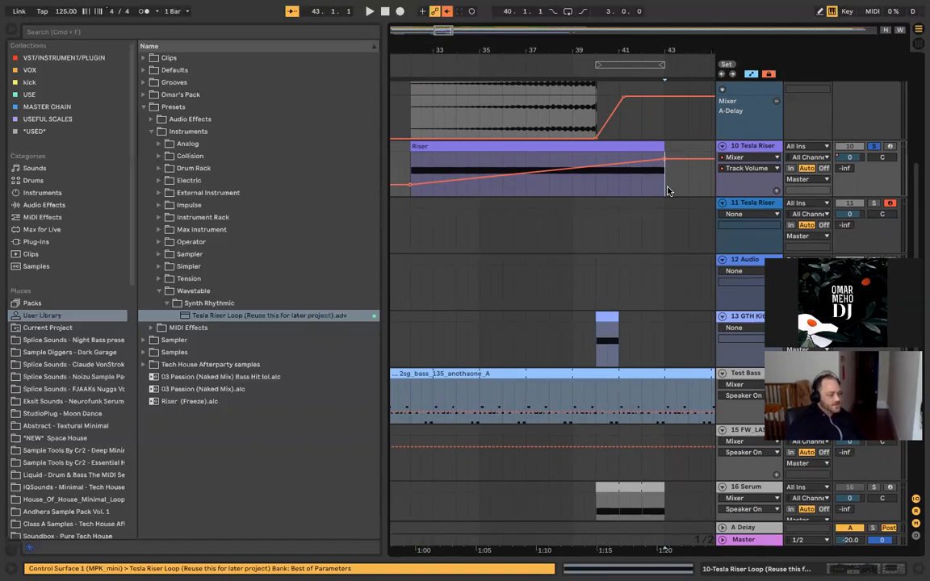
pyautogui.scroll(1, 668, 191)
pyautogui.click(631, 162)
pyautogui.click(625, 154)
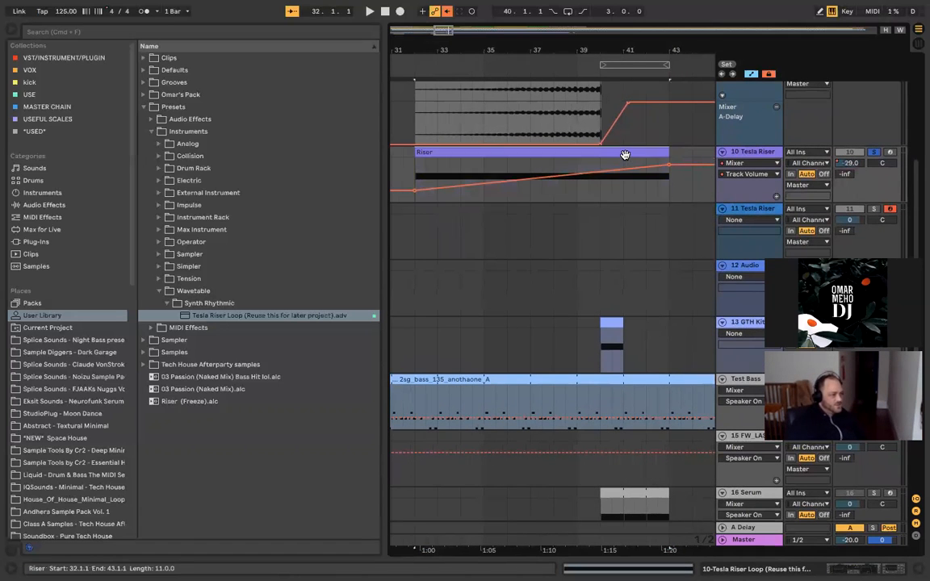
pyautogui.rightClick(732, 157)
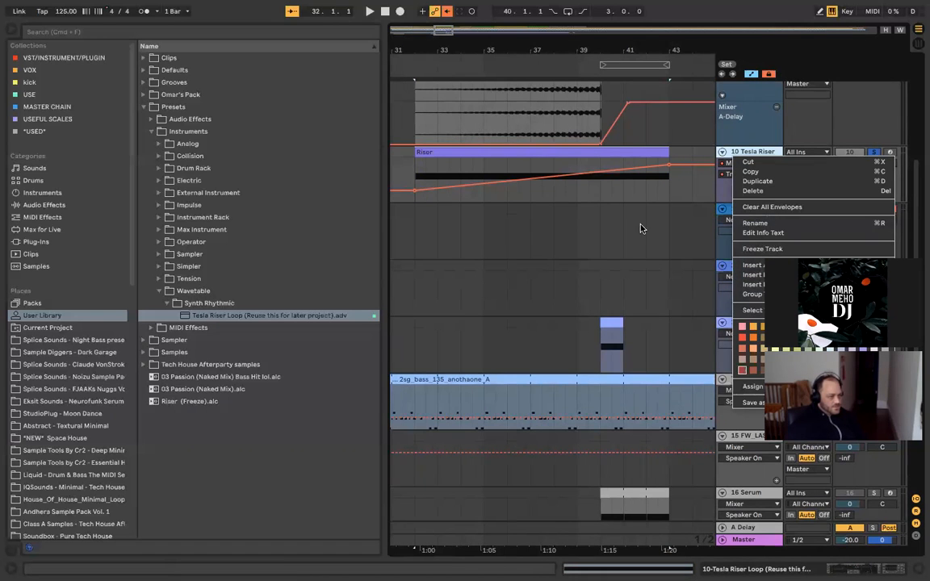
pyautogui.click(591, 149)
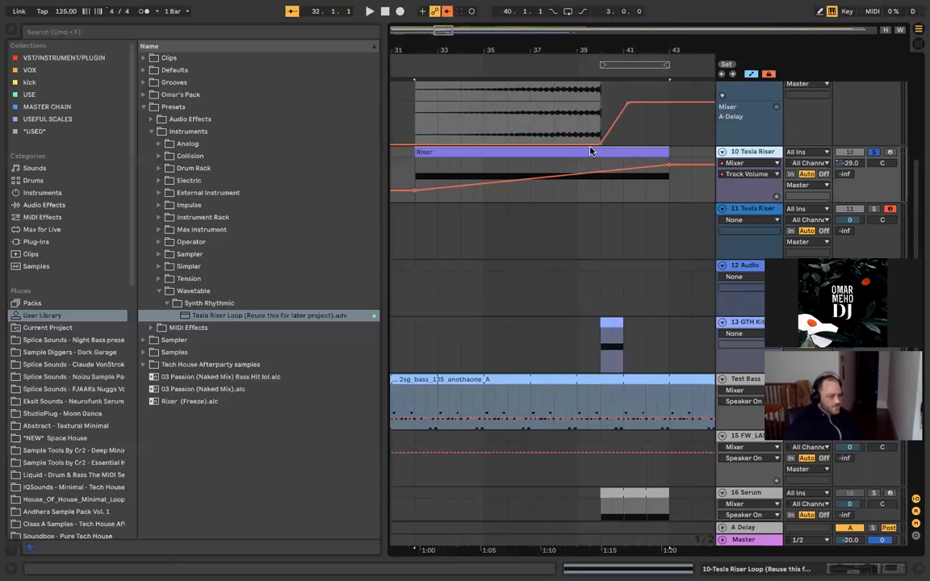
pyautogui.rightClick(764, 152)
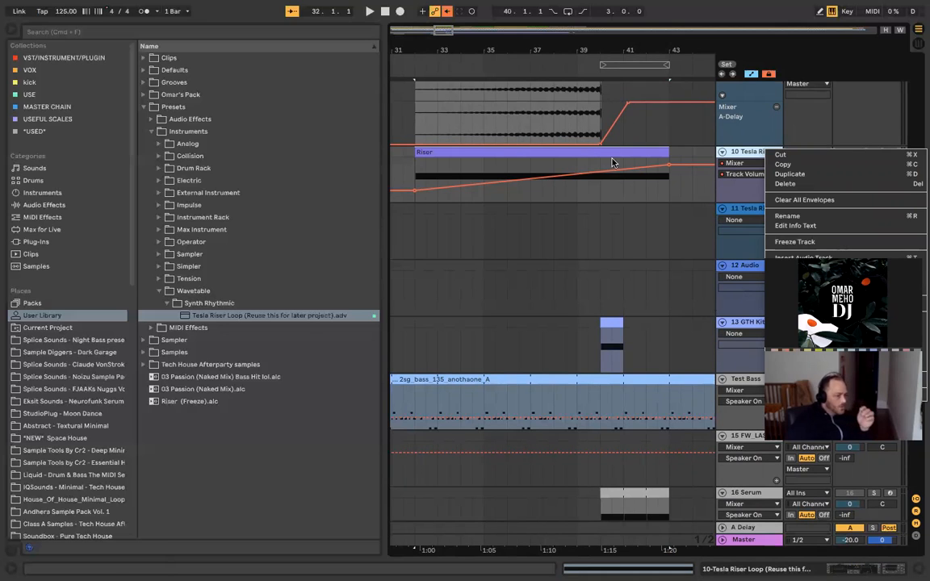
pyautogui.click(550, 139)
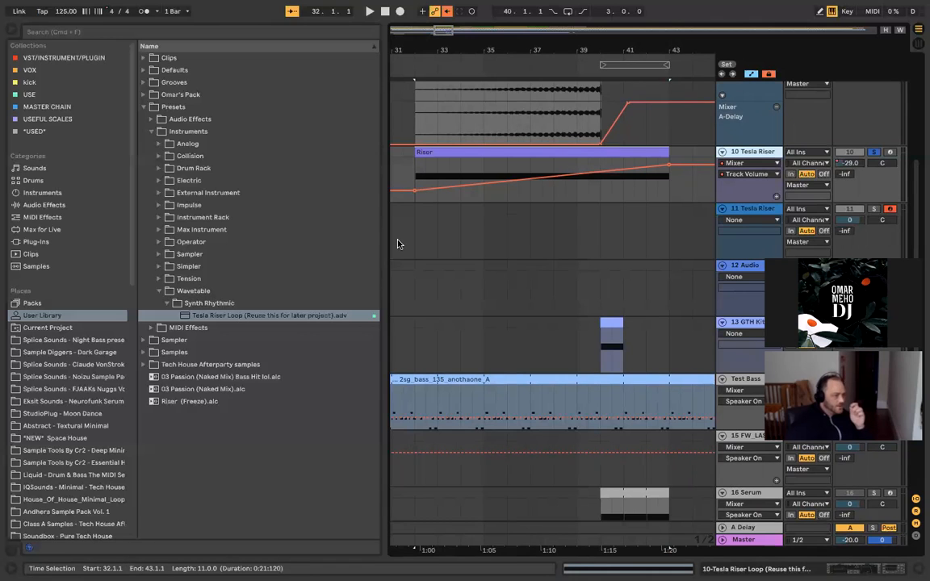
# Step: Preview the two 03 Passion (Naked Mix) clips saved in the User Library
pyautogui.click(268, 392)
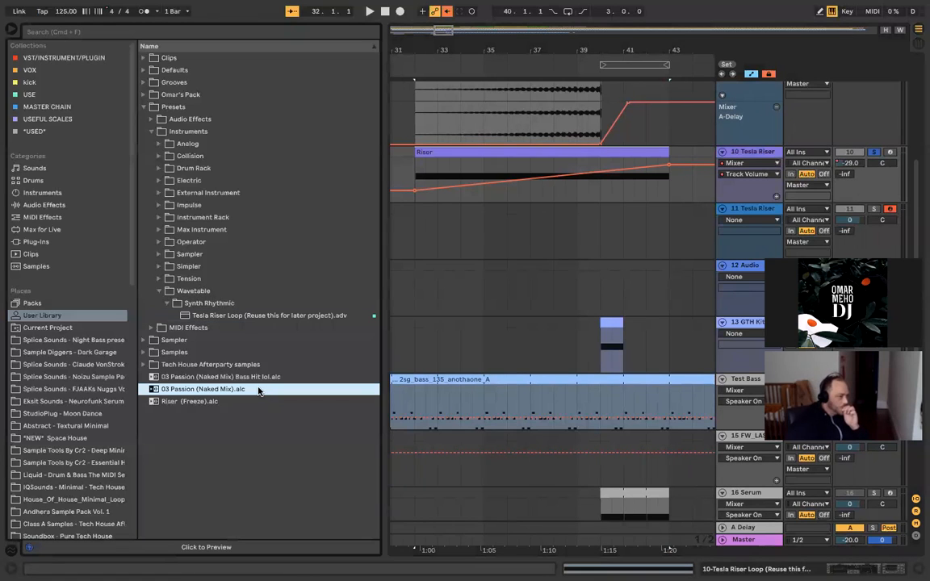
pyautogui.click(251, 379)
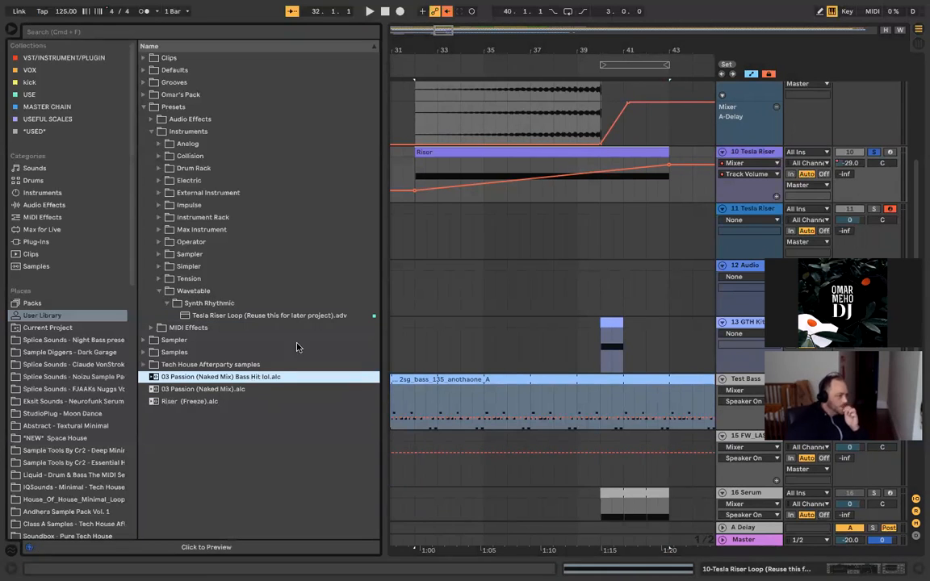
# Step: Freeze the Tesla Riser track 10 holding the Riser clip and flatten it to audio
pyautogui.click(618, 160)
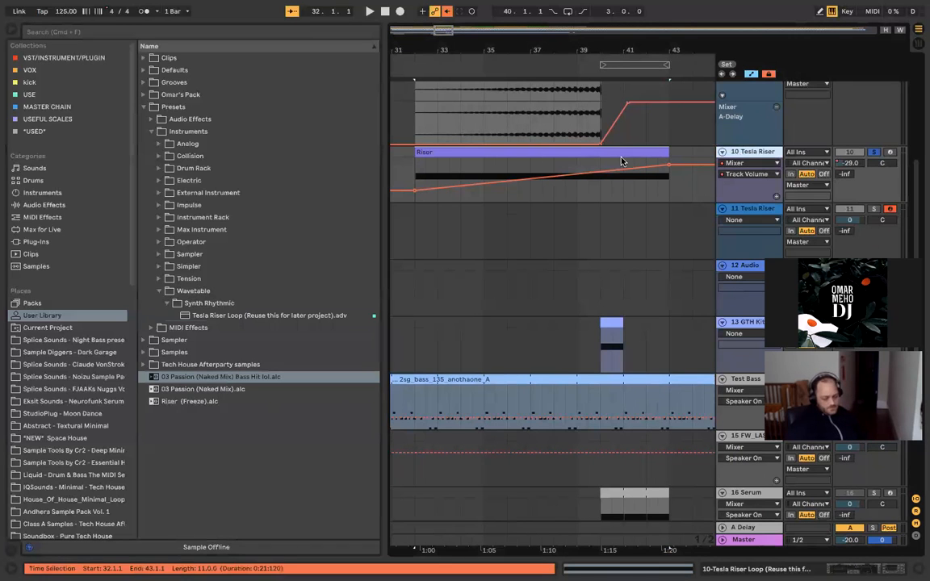
pyautogui.rightClick(569, 154)
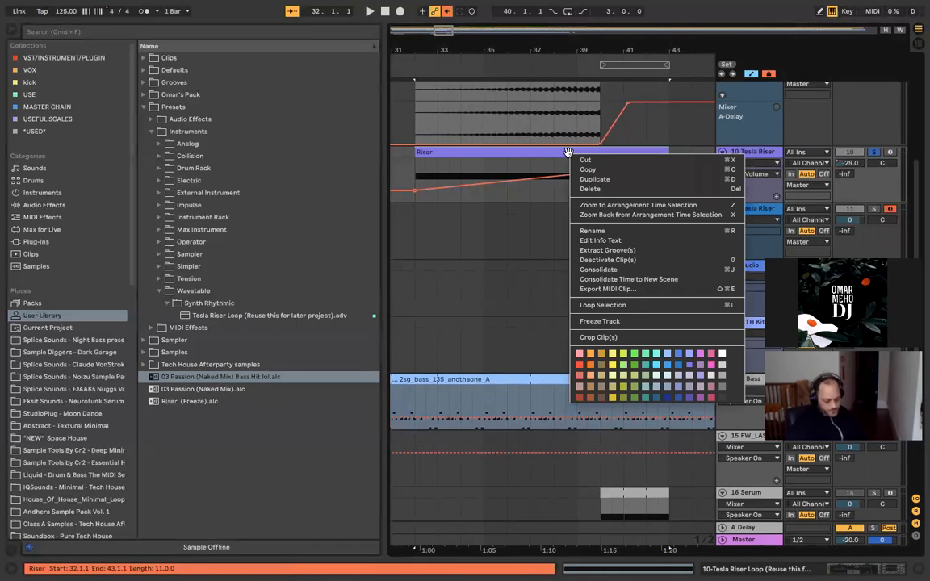
pyautogui.click(618, 322)
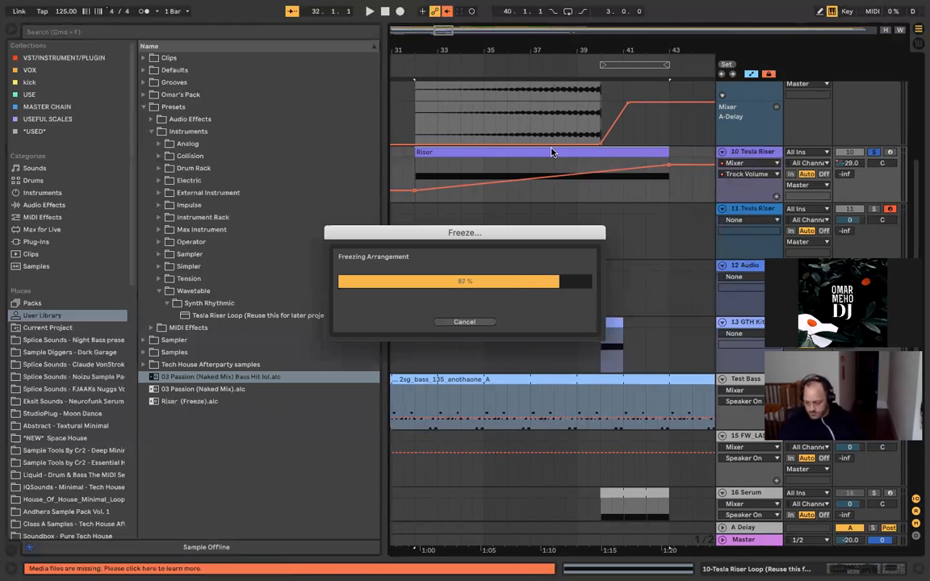
pyautogui.rightClick(550, 150)
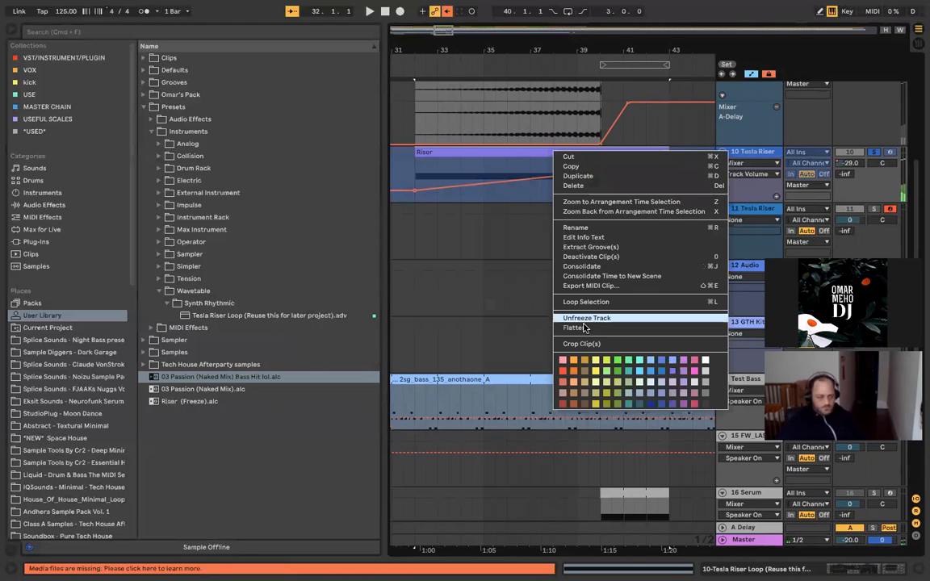
pyautogui.click(527, 297)
# Step: Save the flattened Riser (Freeze) clip to the User Library, keeping the suggested name
pyautogui.moveTo(552, 151); pyautogui.dragTo(77, 325)
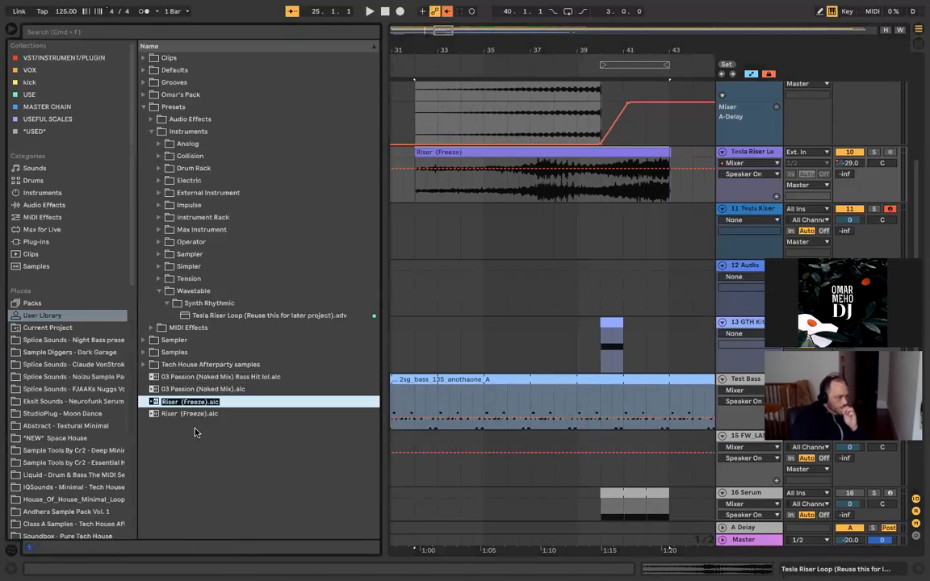
pyautogui.press('Return')
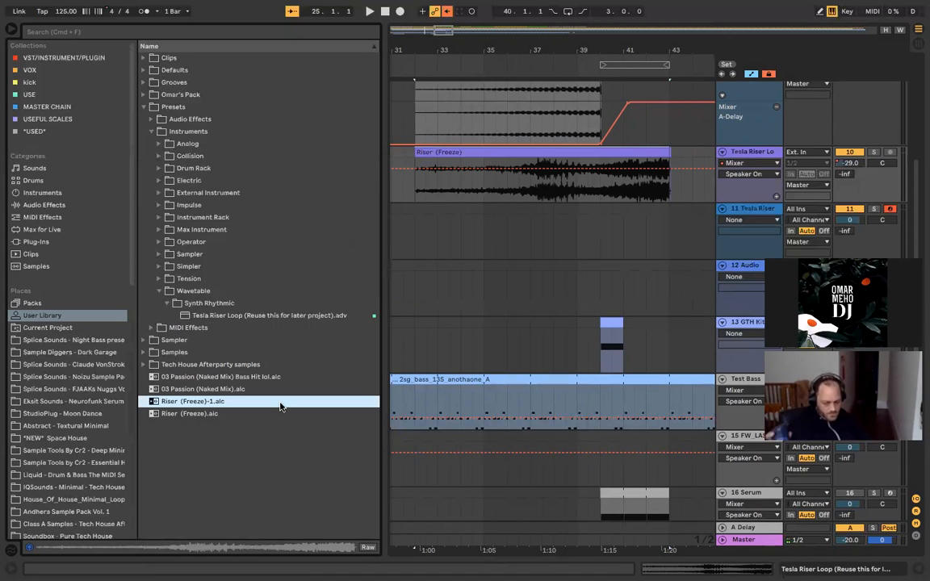
# Step: Audition 03 Passion (Naked Mix).alc and 03 Passion (Naked Mix) Bass Hit lol.alc alternately to compare the saved clips
pyautogui.press('Up')
pyautogui.press('Up')
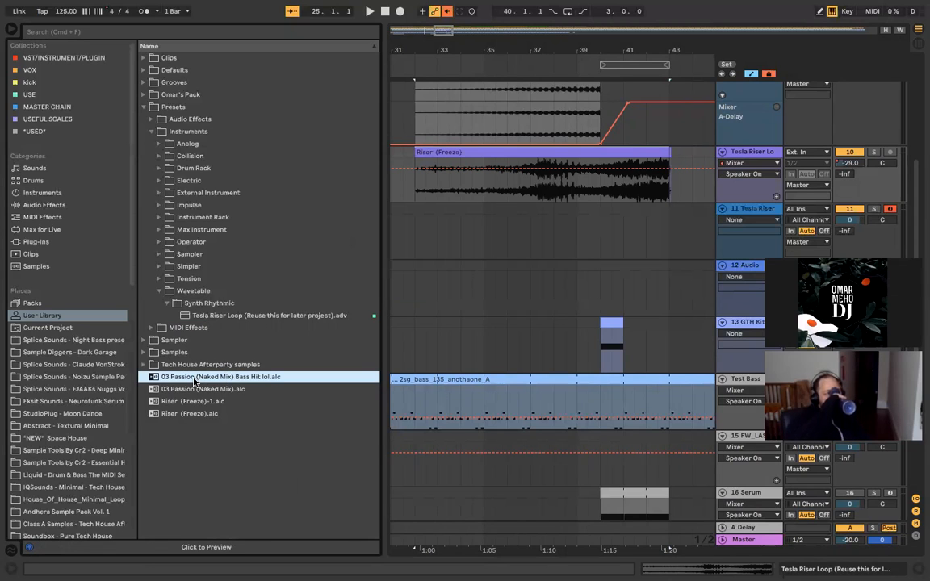
pyautogui.click(199, 388)
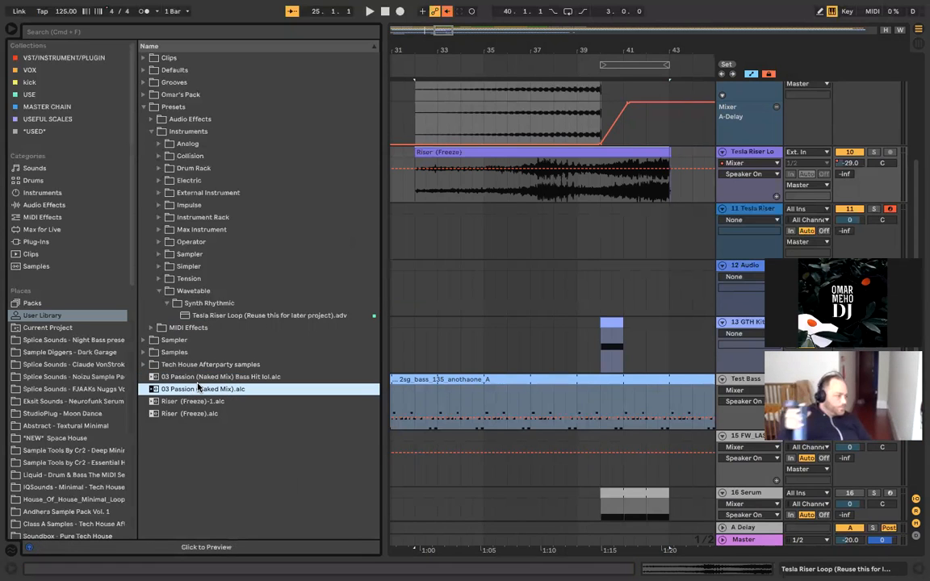
pyautogui.click(202, 375)
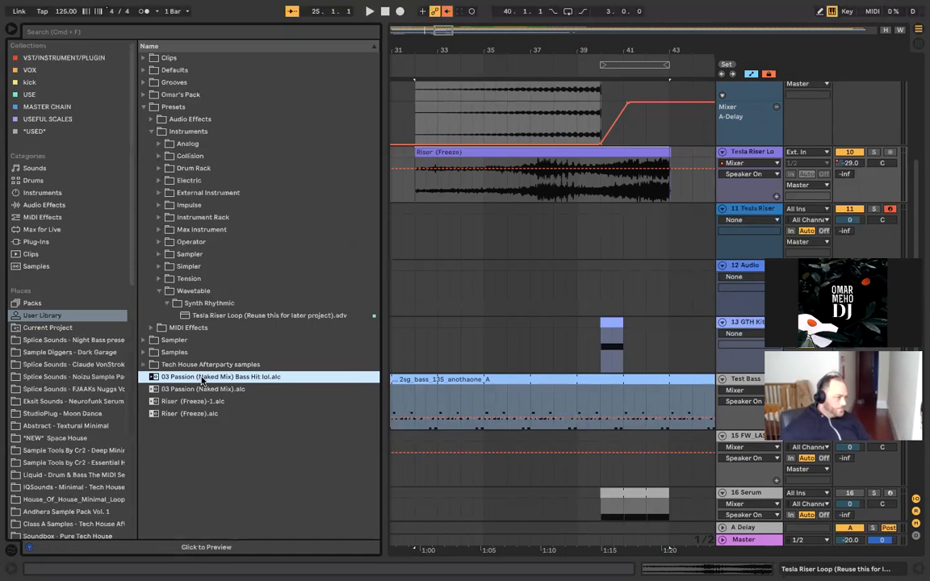
pyautogui.click(202, 389)
pyautogui.click(205, 377)
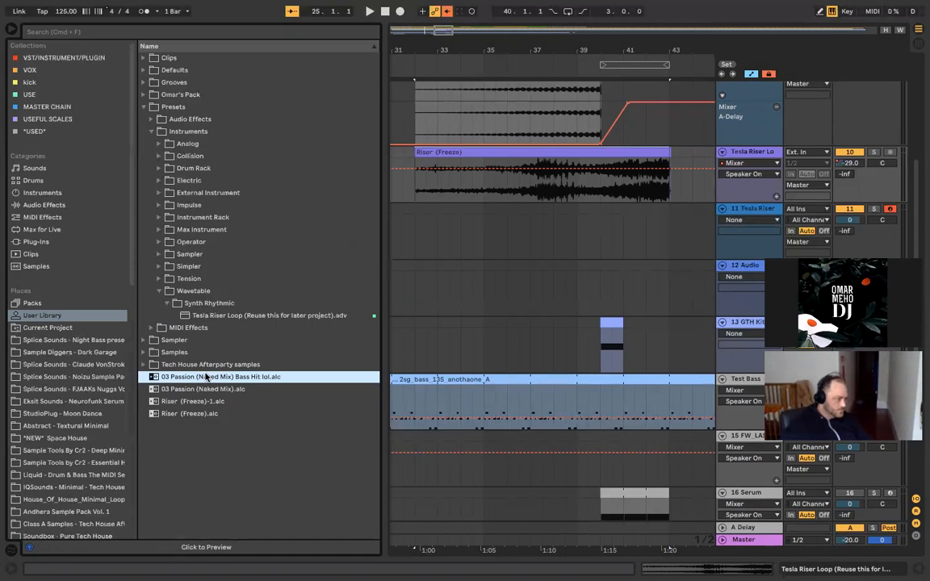
pyautogui.click(217, 391)
pyautogui.click(215, 378)
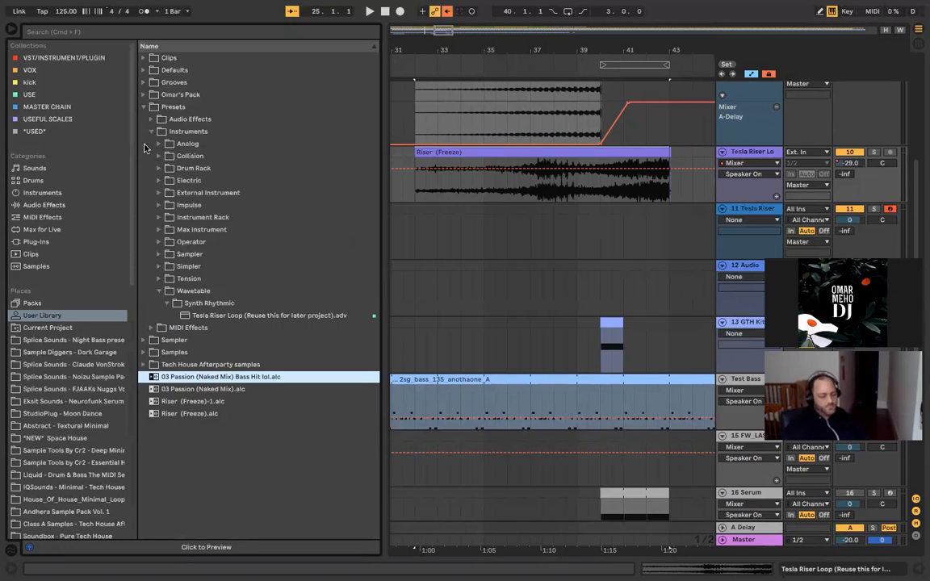
# Step: Browse the drum and percussion folders of Omar's Pack and preview Omar KICK_LOOP_1_120BPM.alc
pyautogui.click(144, 95)
pyautogui.click(151, 107)
pyautogui.click(150, 119)
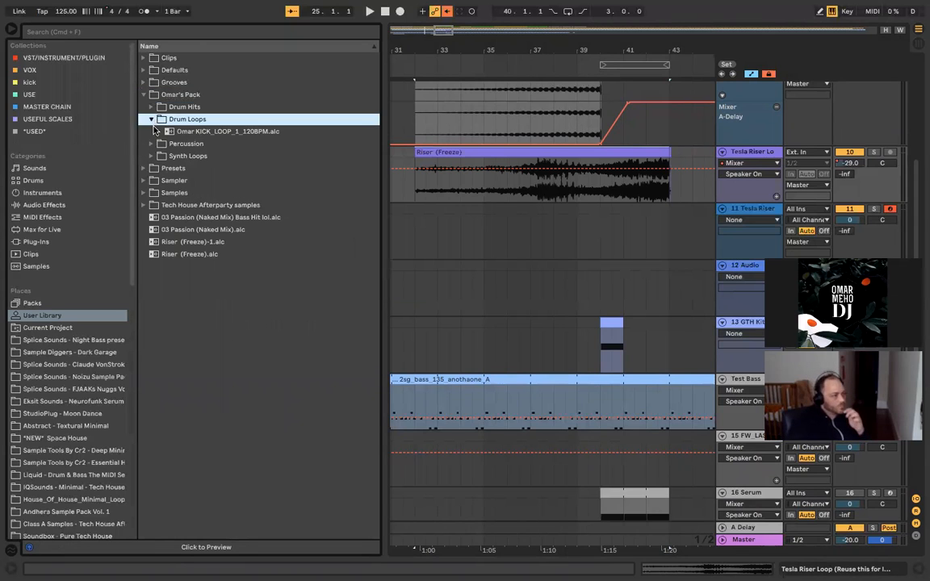
pyautogui.click(155, 132)
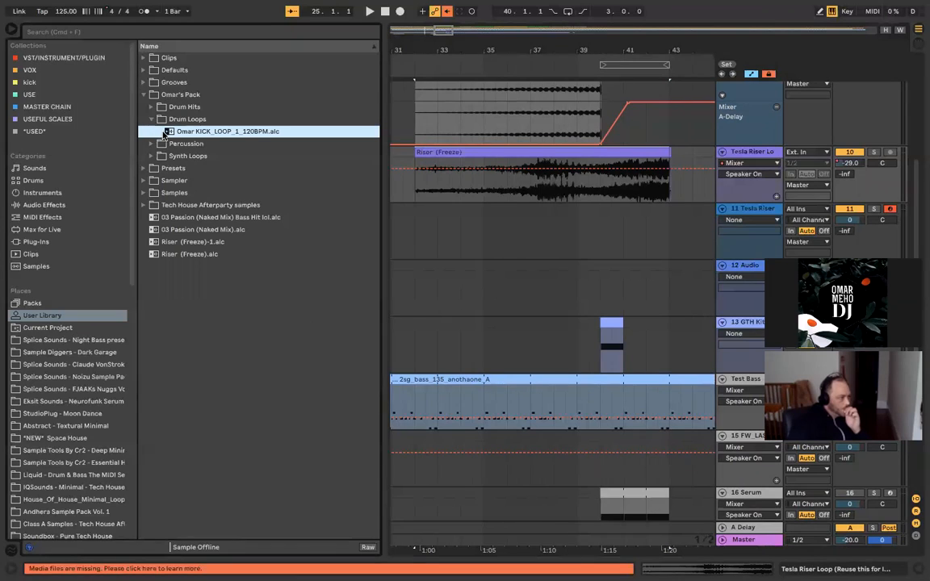
pyautogui.click(153, 144)
# Step: Go through the saved clips in the Synth Loops folder of Omar's Pack, then collapse the pack
pyautogui.click(153, 145)
pyautogui.click(161, 156)
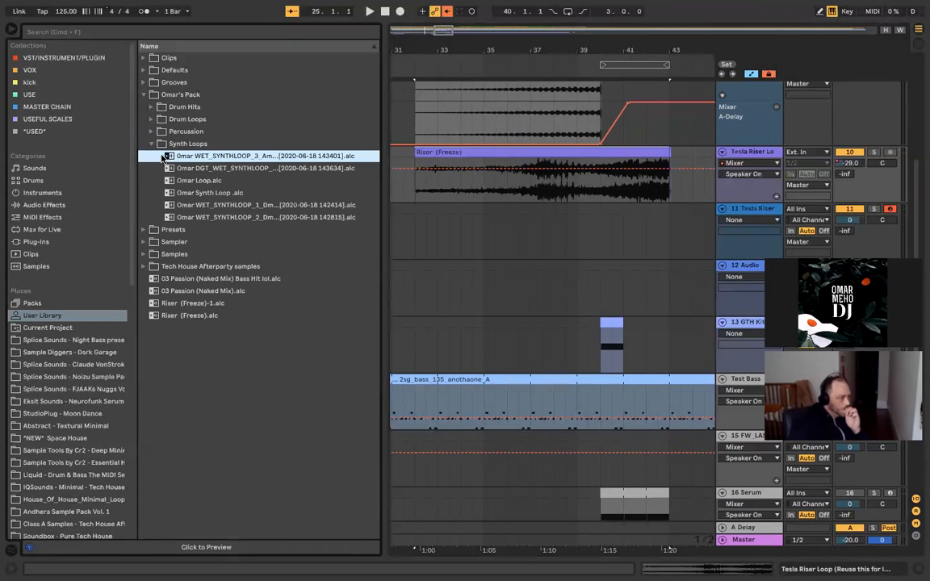
pyautogui.click(175, 168)
pyautogui.click(184, 182)
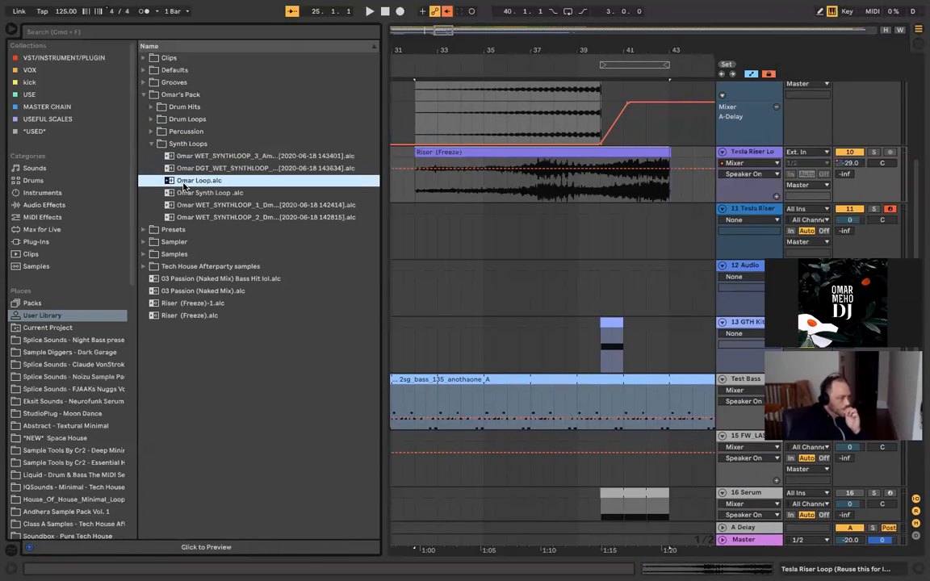
pyautogui.click(200, 195)
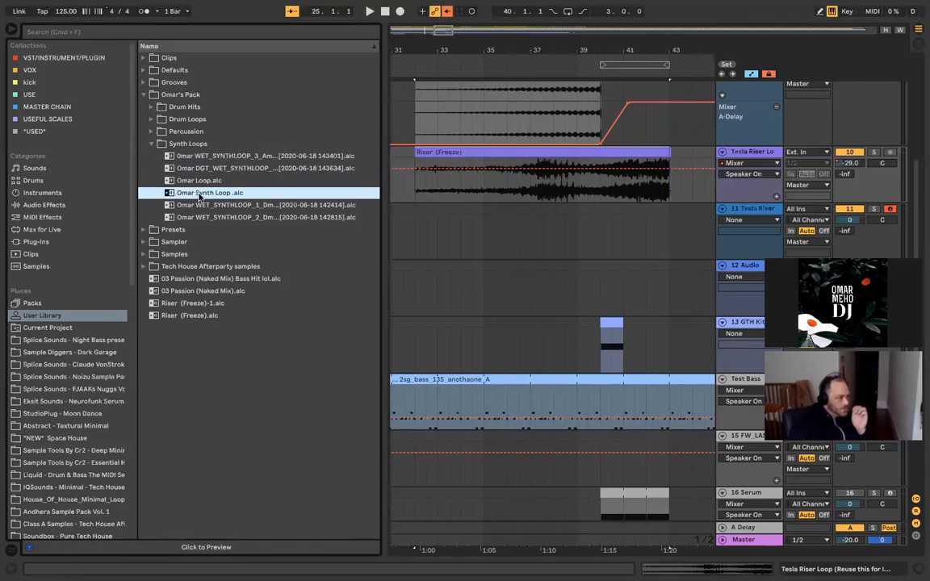
pyautogui.click(193, 206)
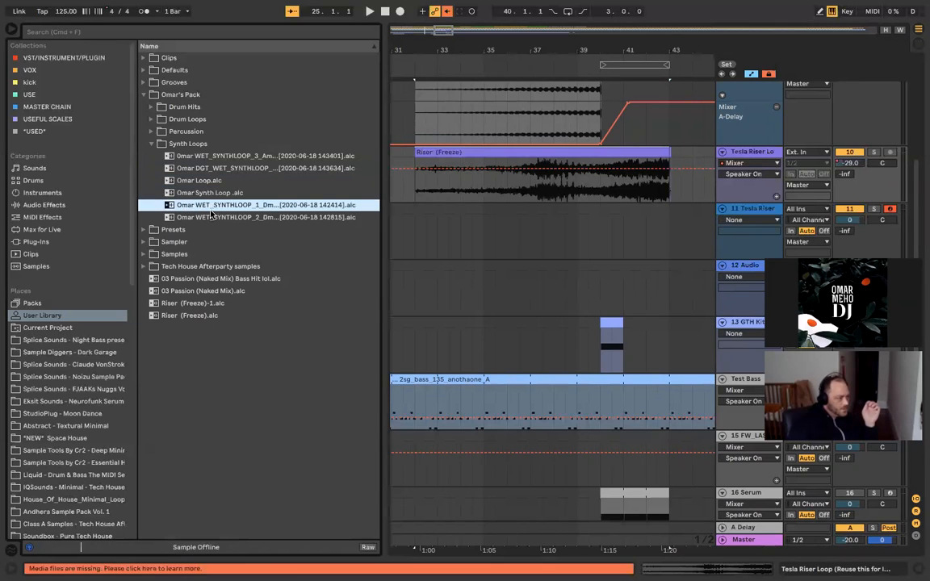
pyautogui.click(208, 218)
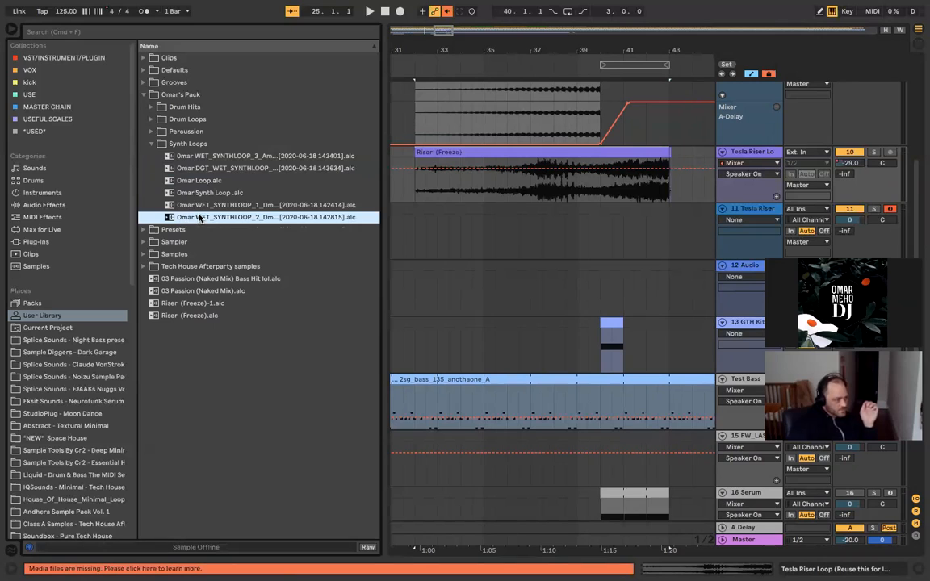
pyautogui.click(155, 143)
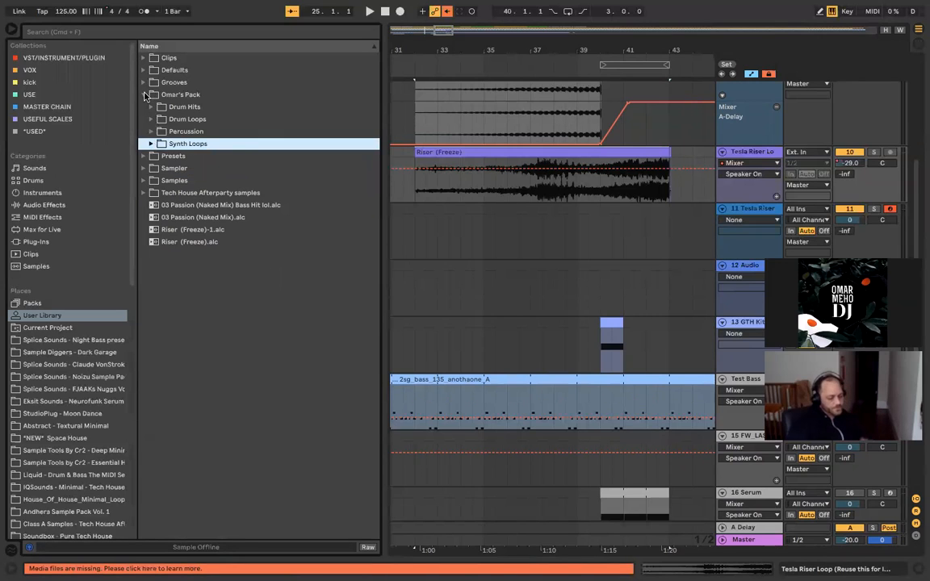
pyautogui.click(146, 96)
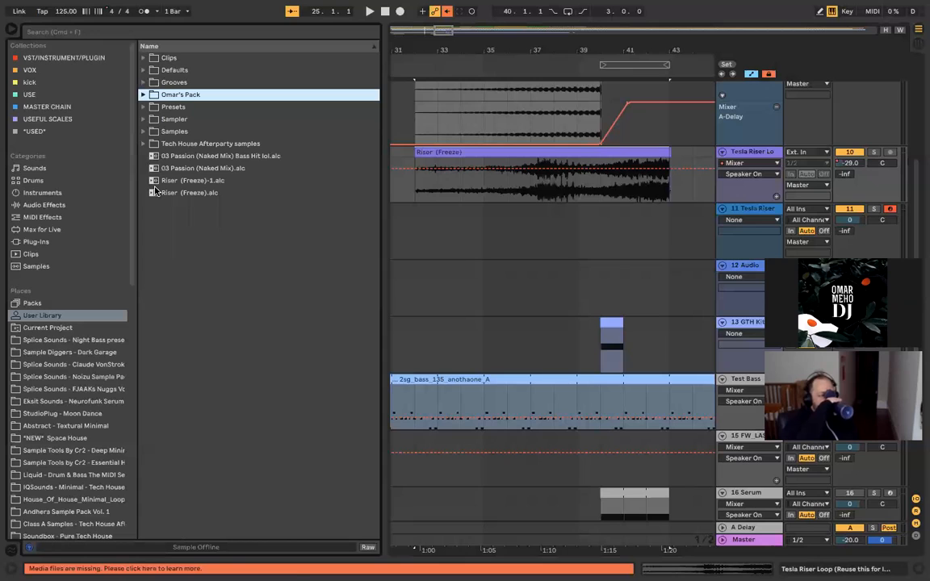
# Step: Inspect the Processed and Imported subfolders of the User Library's Samples folder and collapse it again
pyautogui.click(142, 131)
pyautogui.click(150, 156)
pyautogui.click(156, 169)
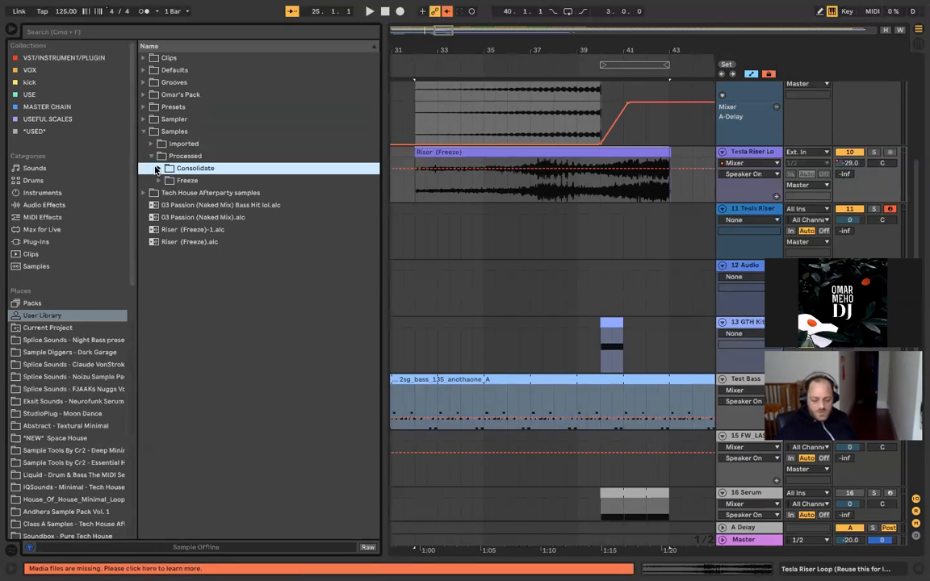
pyautogui.click(159, 181)
pyautogui.click(159, 181)
pyautogui.click(150, 144)
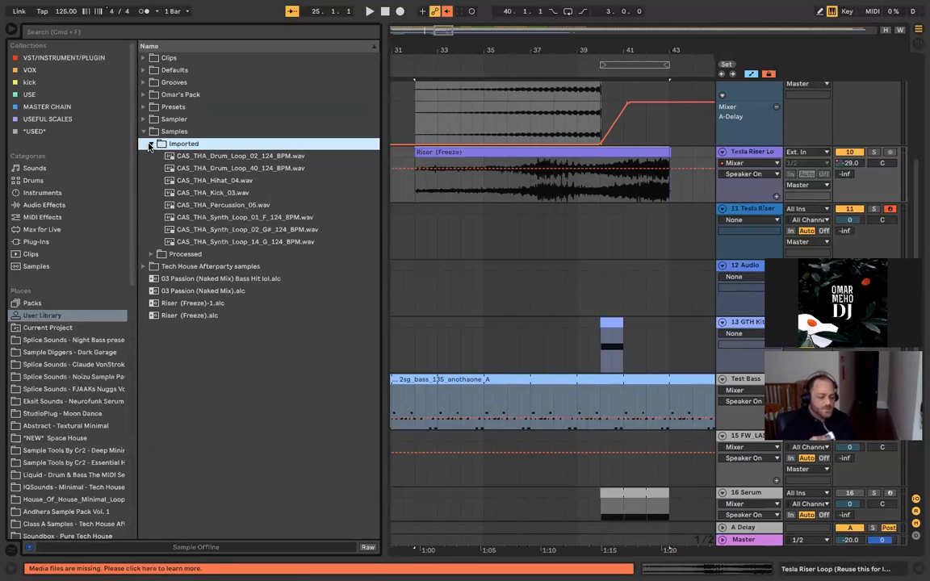
pyautogui.click(150, 144)
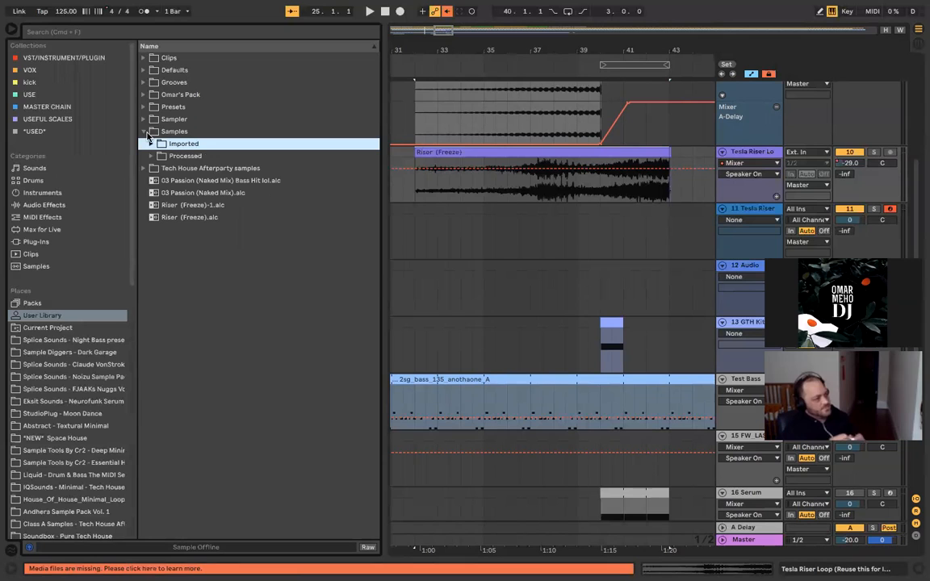
pyautogui.click(145, 132)
# Step: Mark out bars 32 to 43 beneath the Riser (Freeze) clip on track 11 and place the insertion point at bar 32
pyautogui.click(409, 212)
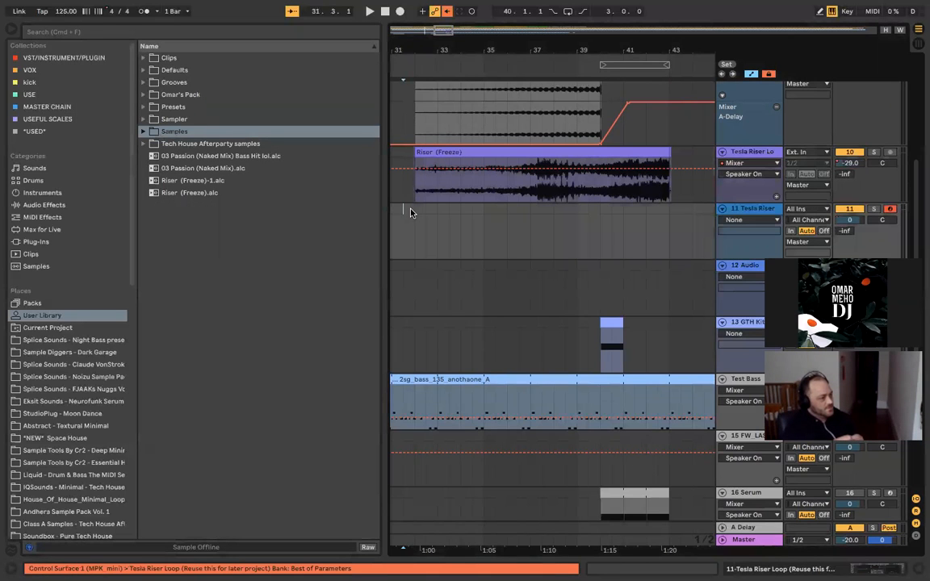
pyautogui.moveTo(409, 212); pyautogui.dragTo(611, 210)
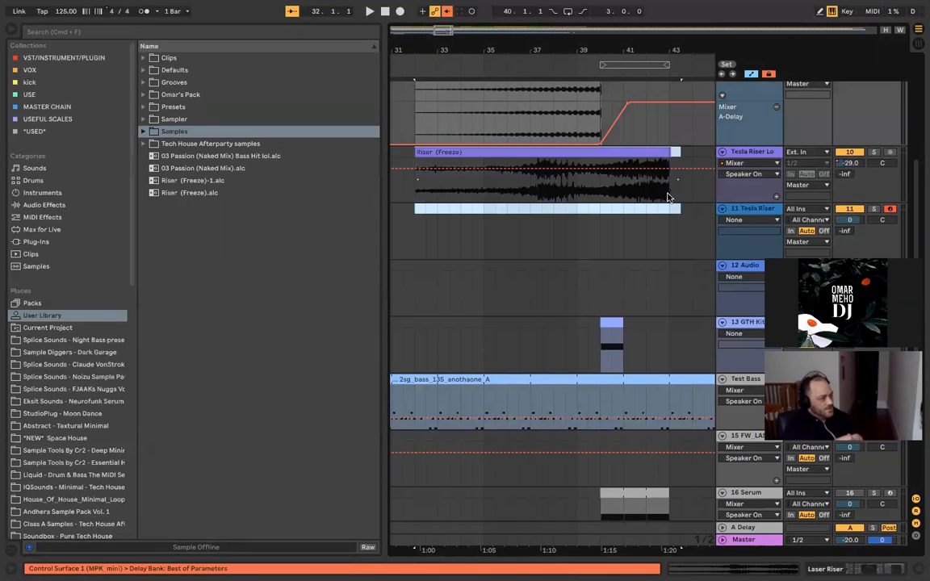
pyautogui.click(669, 197)
pyautogui.moveTo(669, 215); pyautogui.dragTo(417, 142)
pyautogui.moveTo(415, 207); pyautogui.dragTo(669, 145)
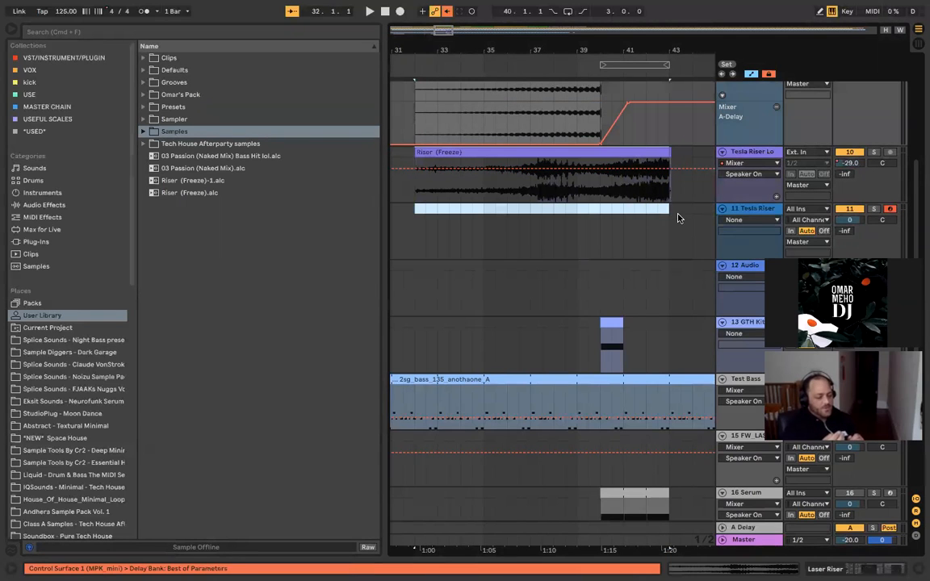
pyautogui.click(671, 216)
pyautogui.moveTo(670, 215); pyautogui.dragTo(387, 131)
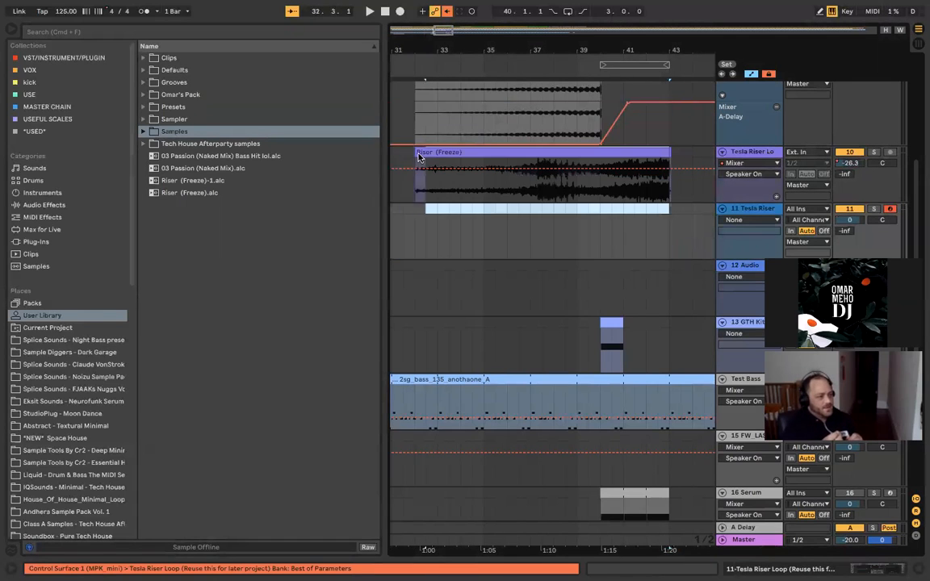
pyautogui.click(417, 208)
pyautogui.scroll(-2, 414, 208)
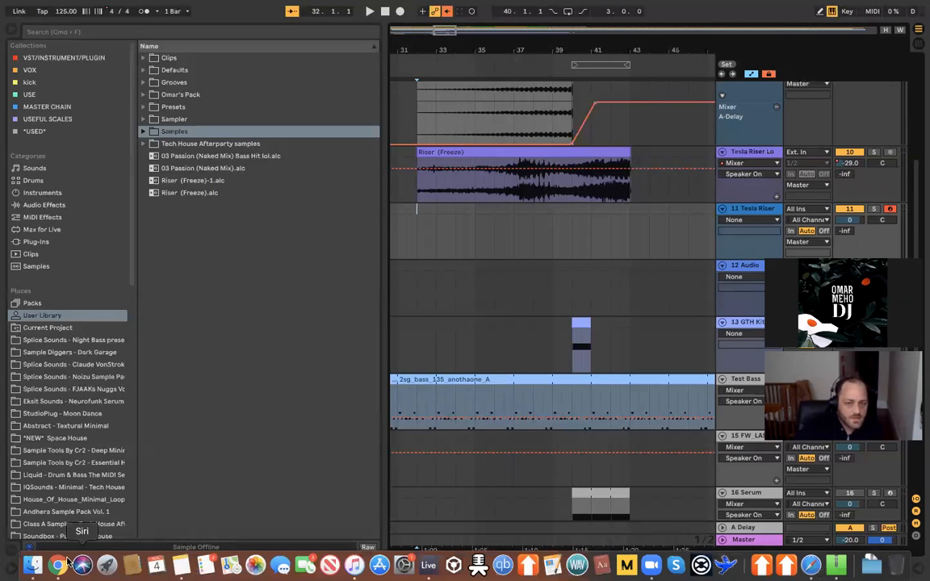
# Step: Switch to Google Chrome
pyautogui.click(65, 565)
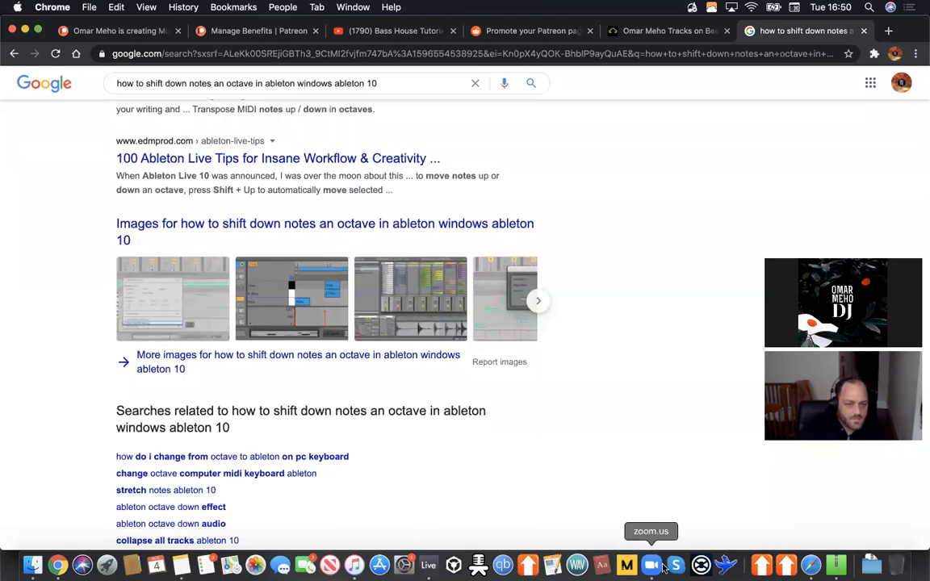
# Step: Find the Noiiz website through a Google search for noiize in a new tab and log in with the saved account details
pyautogui.click(888, 31)
pyautogui.write('noiize')
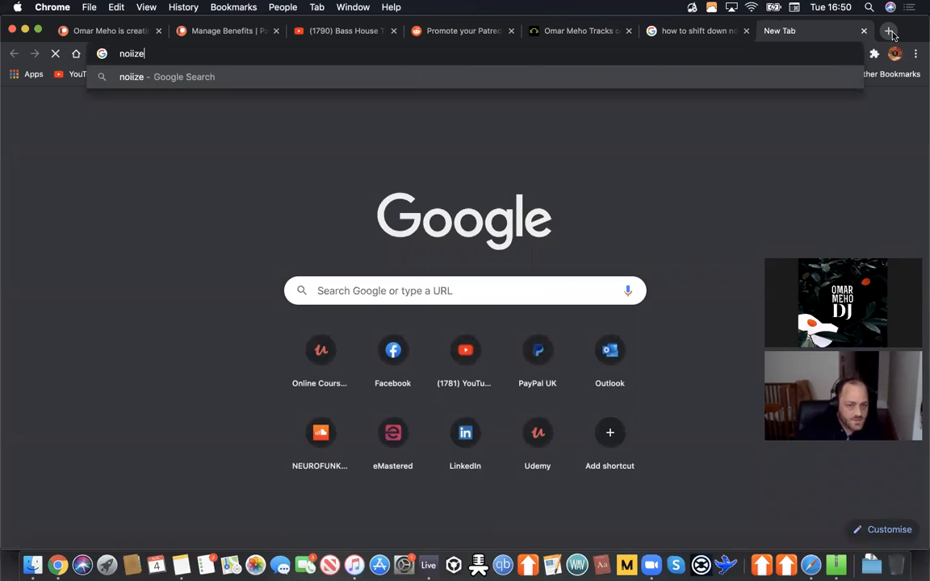
pyautogui.press('Return')
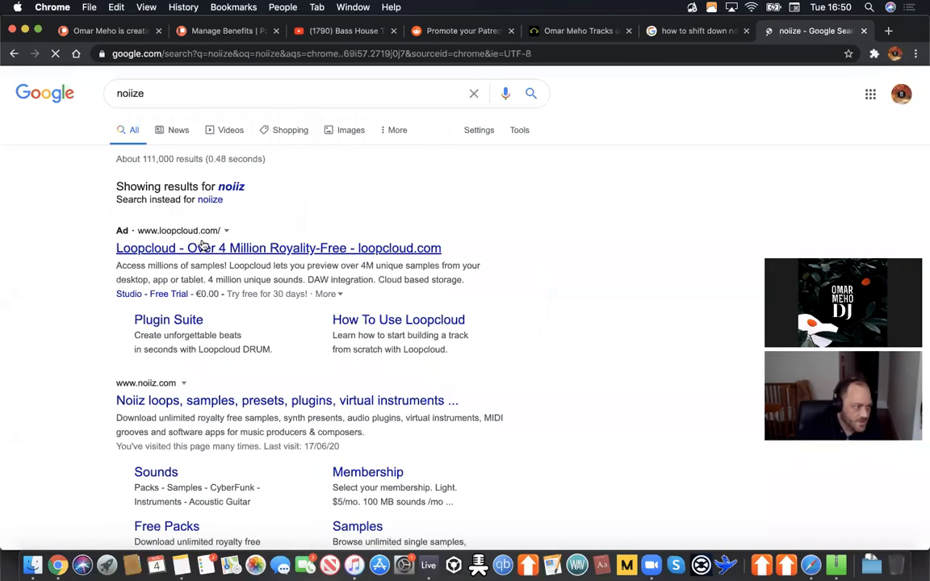
pyautogui.click(231, 187)
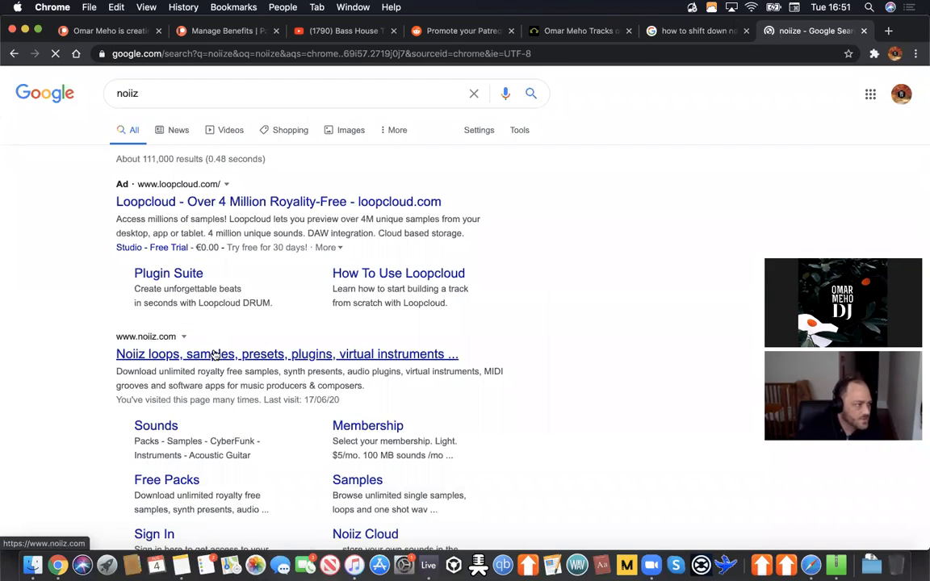
pyautogui.click(215, 355)
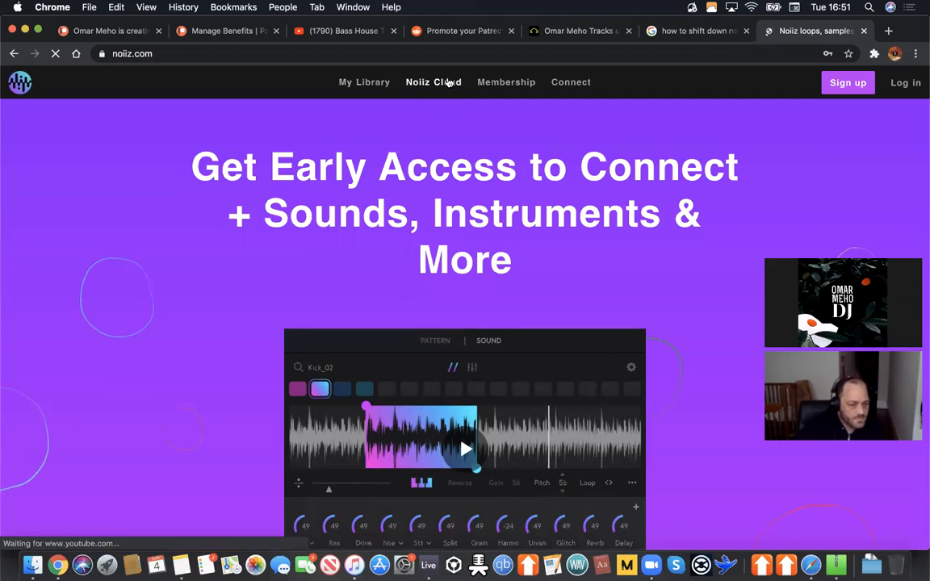
pyautogui.click(906, 82)
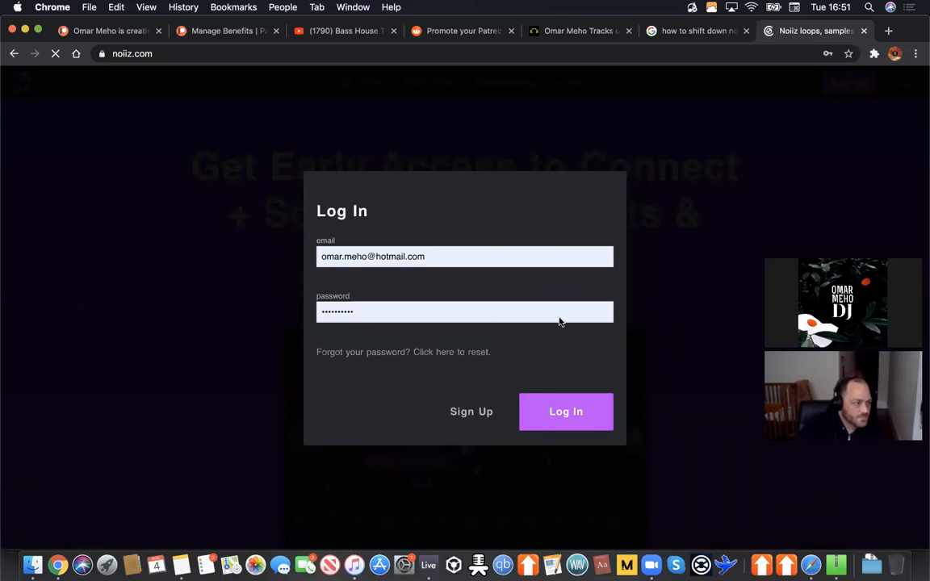
# Step: Open the Loopmasters website in another new tab and look over its latest and recent releases
pyautogui.click(670, 32)
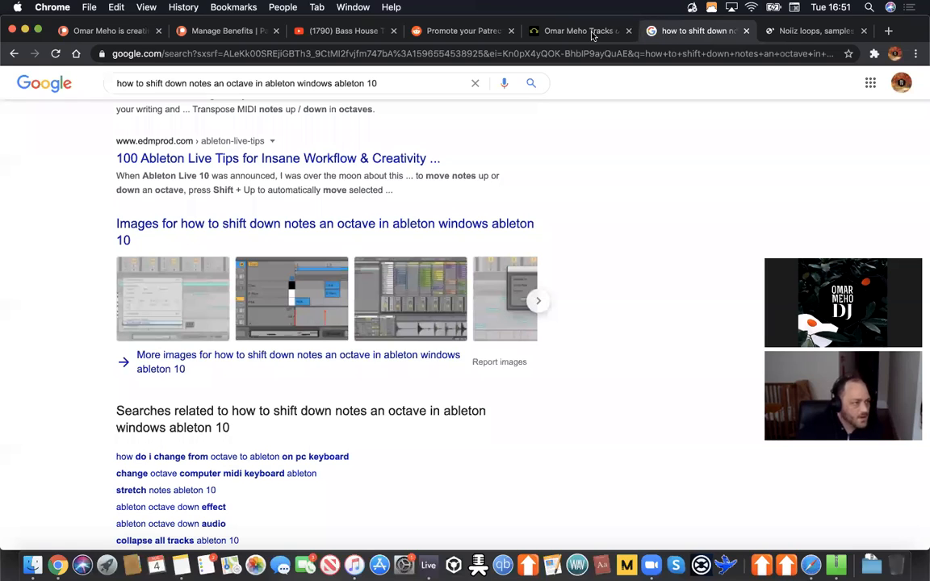
pyautogui.click(887, 32)
pyautogui.write('l')
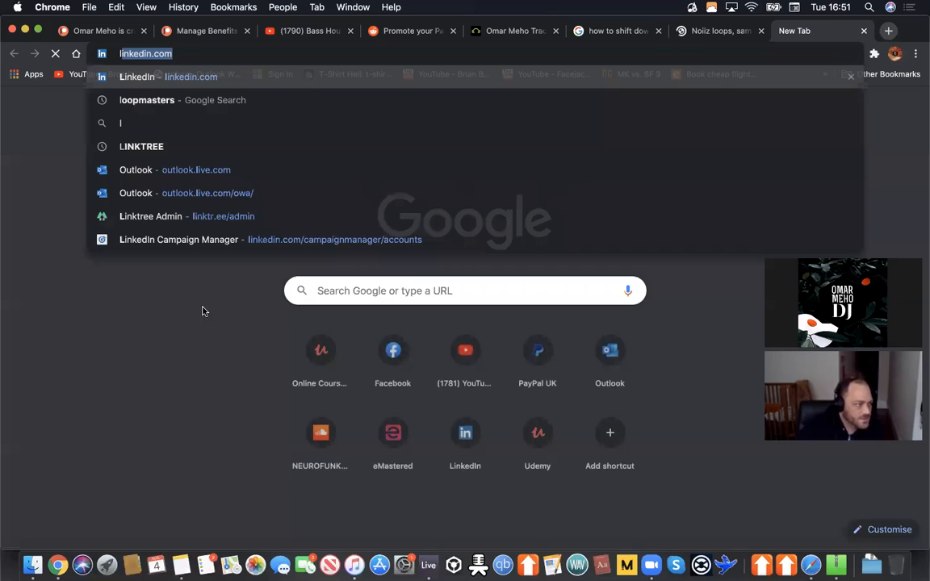
pyautogui.write('oo')
pyautogui.press('Return')
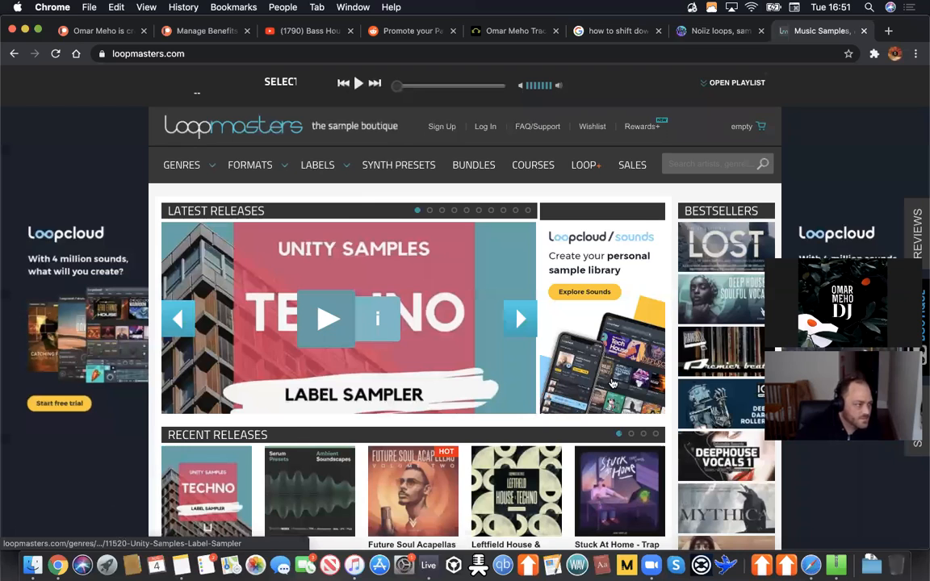
pyautogui.scroll(-1, 574, 337)
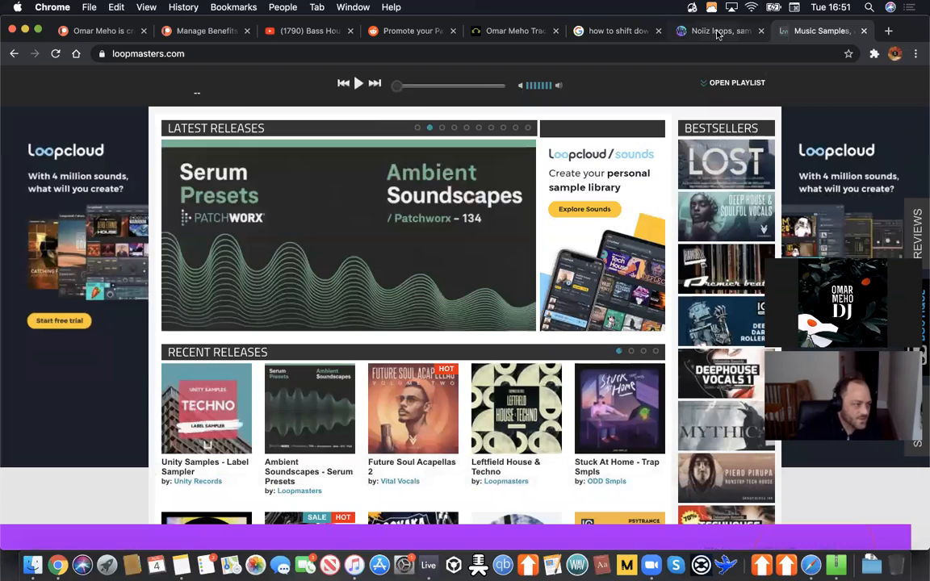
# Step: Return to the Noiiz site and open Noiiz Cloud at its Sample Packs section
pyautogui.click(718, 31)
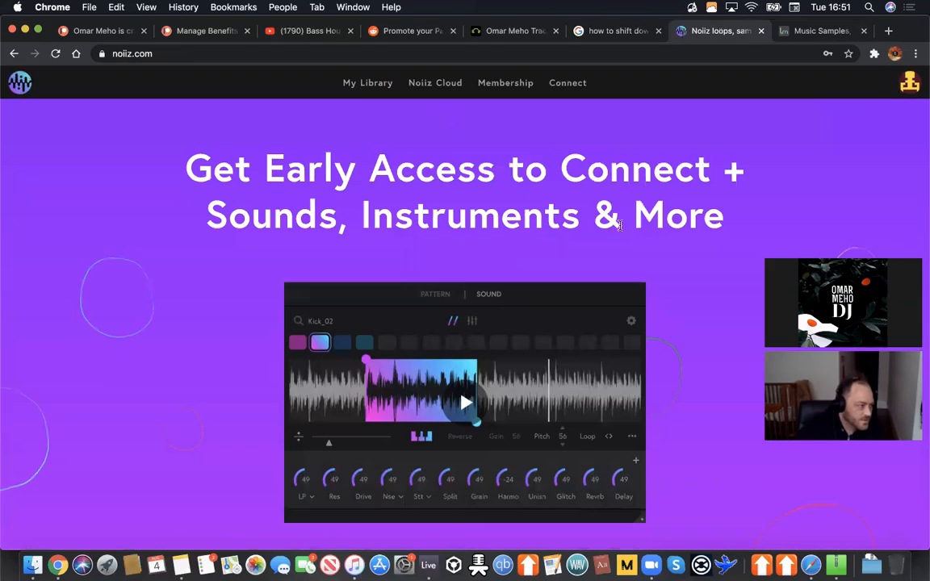
pyautogui.click(440, 84)
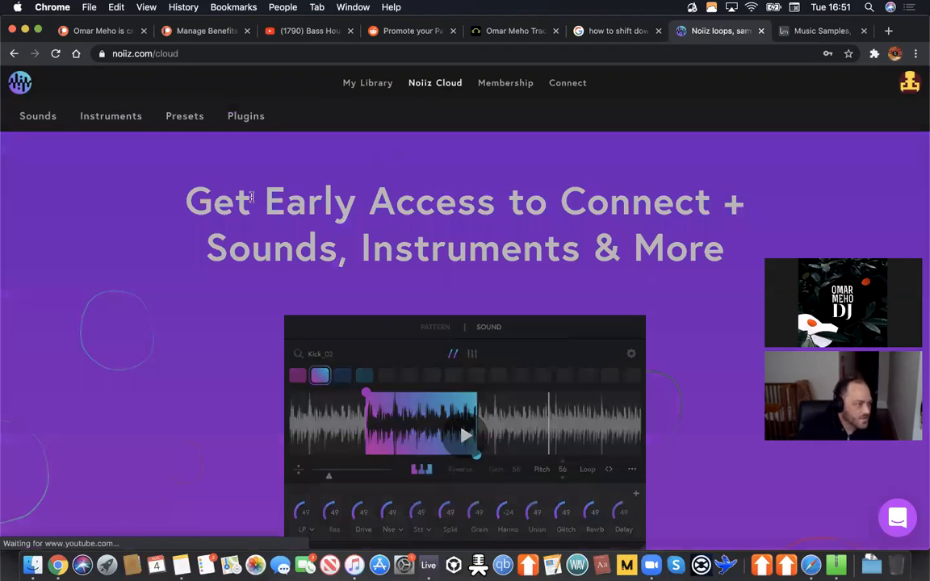
pyautogui.scroll(-5, 240, 224)
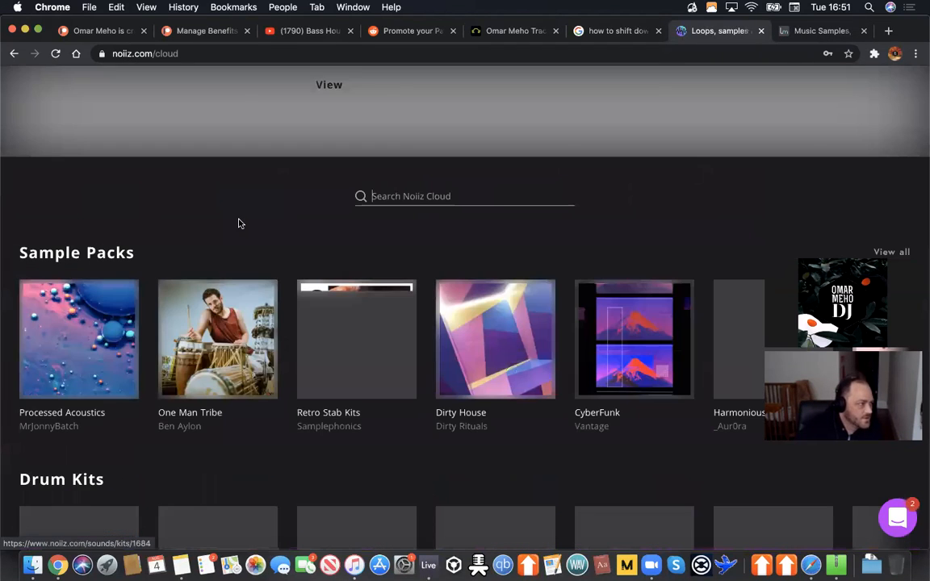
# Step: Open the Deep Dark Rollers pack from the Loopmasters bestsellers and request its taster pack download
pyautogui.click(776, 34)
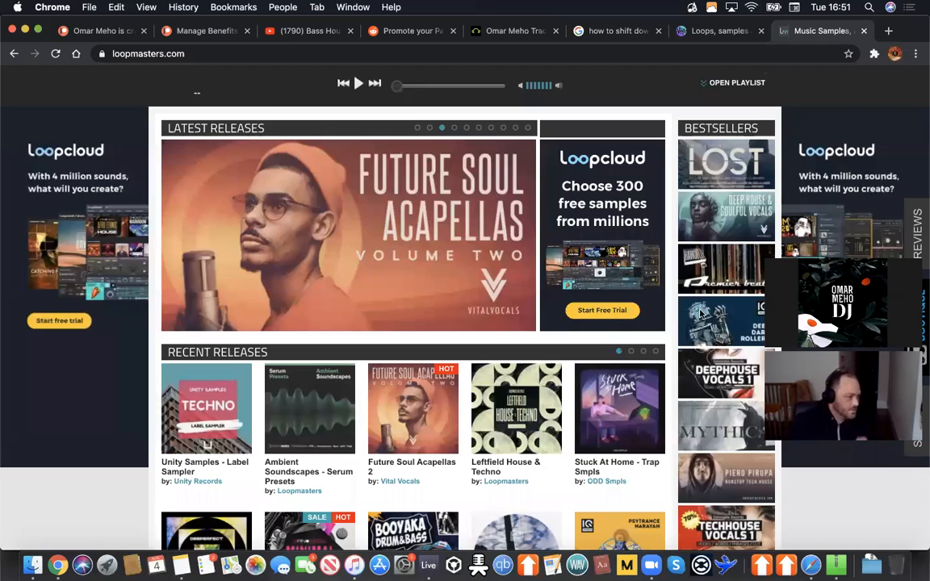
pyautogui.click(700, 315)
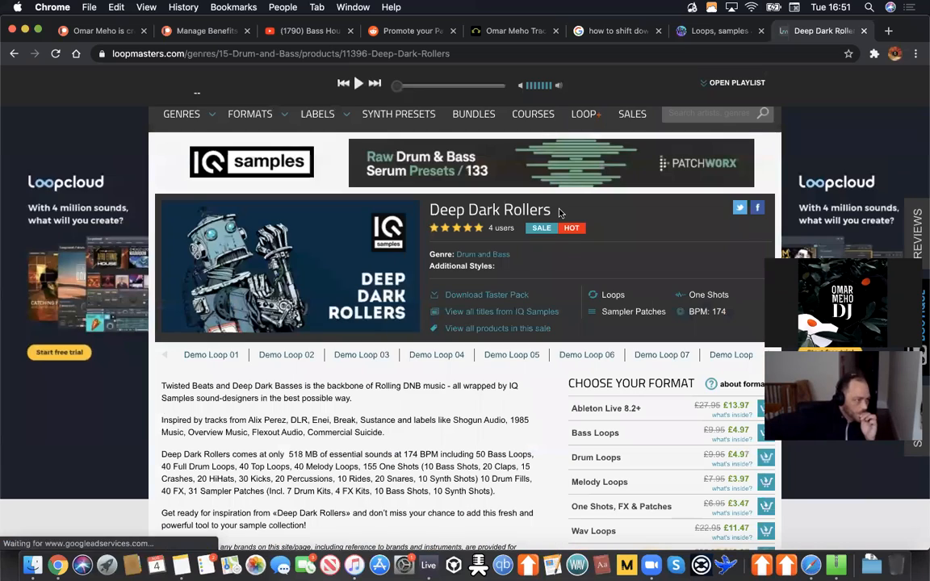
pyautogui.click(504, 300)
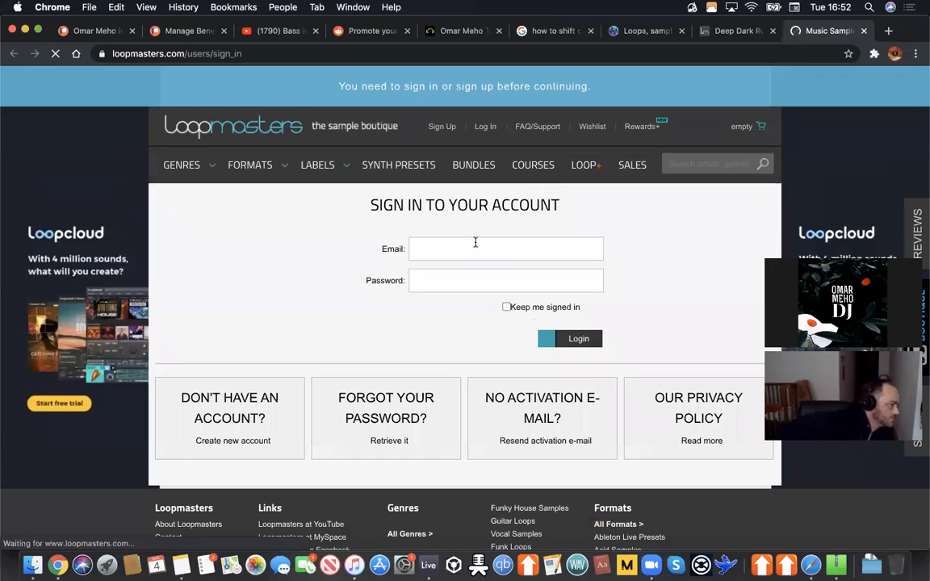
# Step: Sign in to Loopmasters with the account e-mail and password, enabling Keep me signed in and completing the robot check
pyautogui.click(475, 243)
pyautogui.click(475, 278)
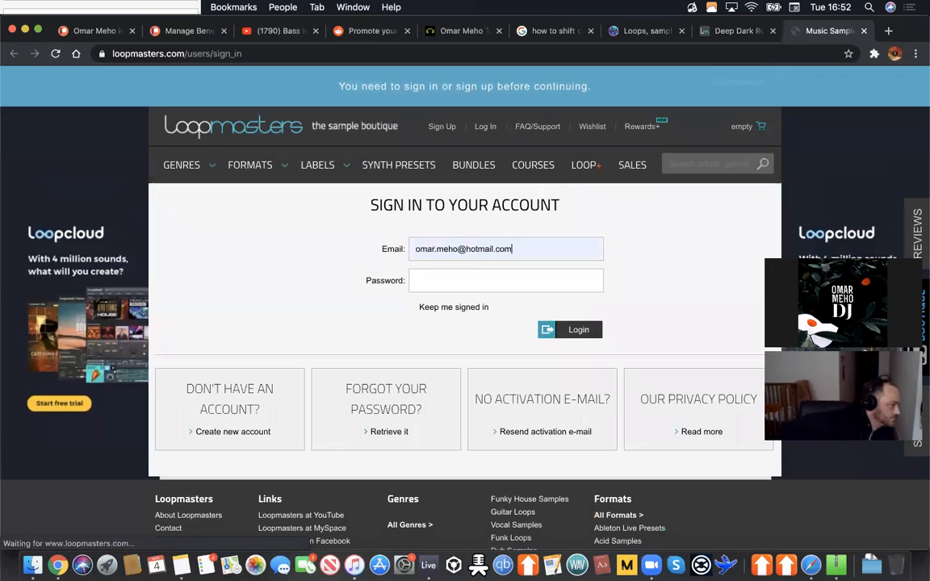
pyautogui.click(476, 281)
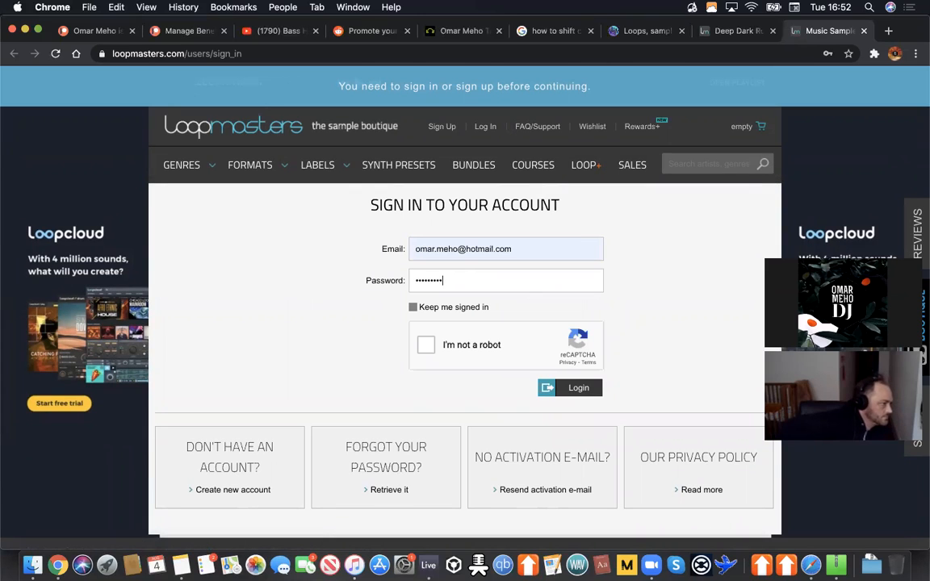
pyautogui.click(413, 306)
pyautogui.click(425, 344)
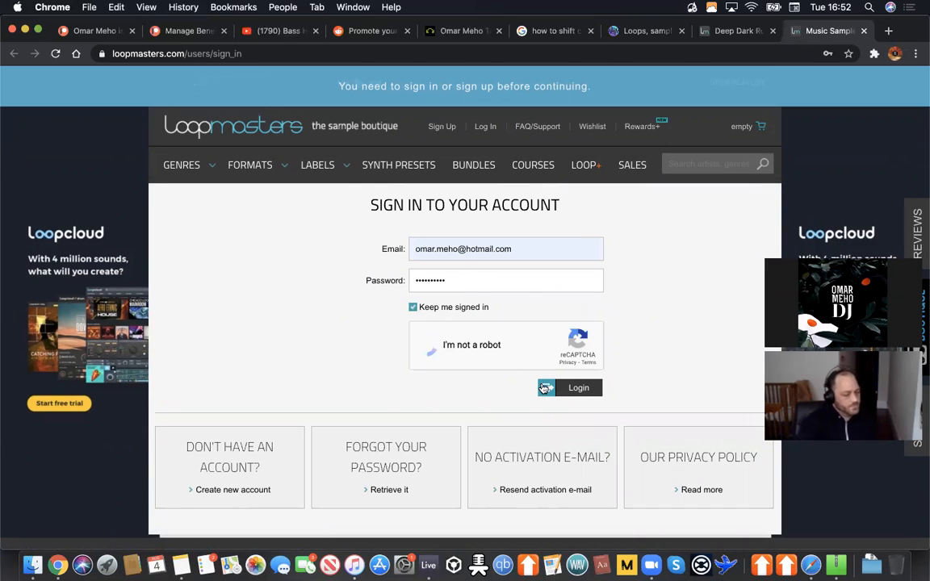
pyautogui.click(544, 387)
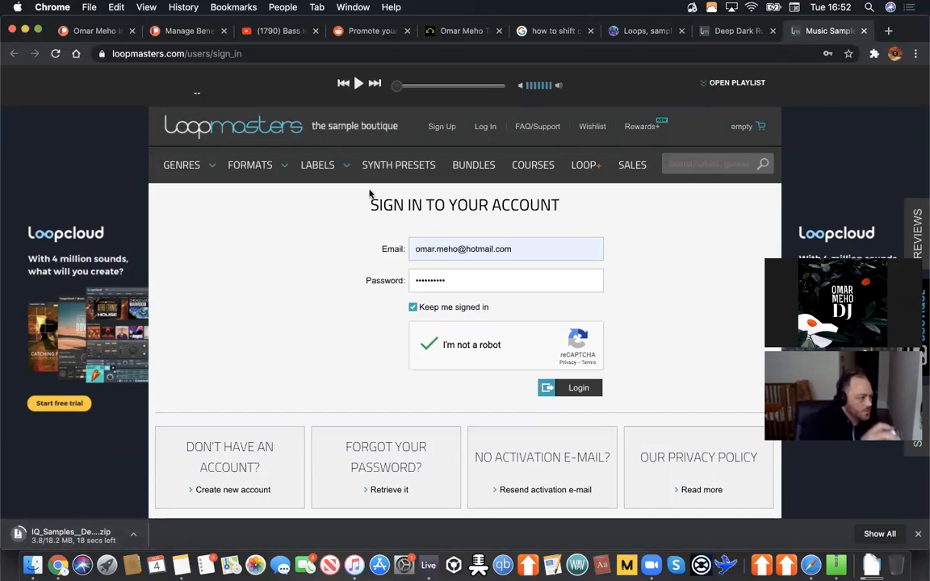
# Step: Examine the Deep Dark Rollers product page, highlighting the artists and labels that inspired it and the Ableton Live 8.2+ price
pyautogui.scroll(-1, 336, 307)
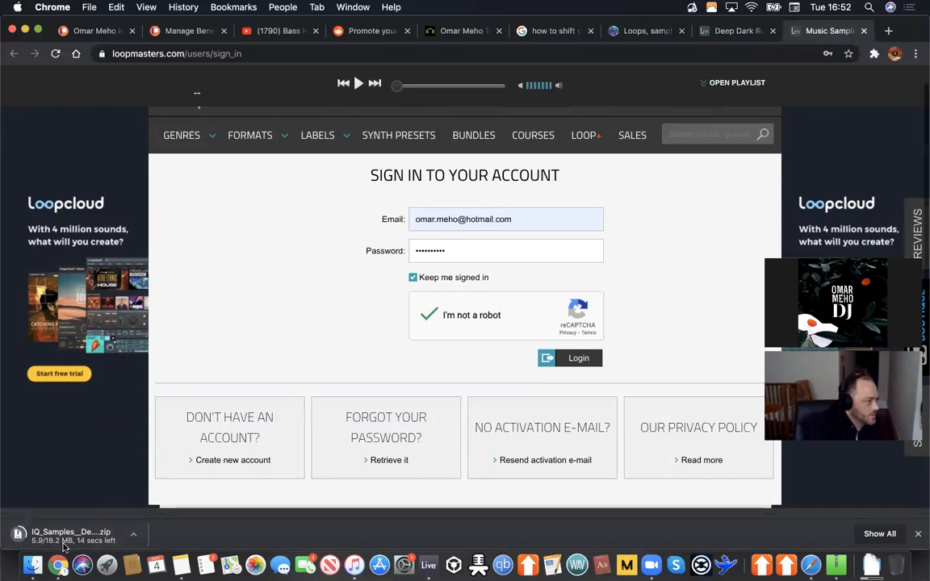
pyautogui.click(722, 31)
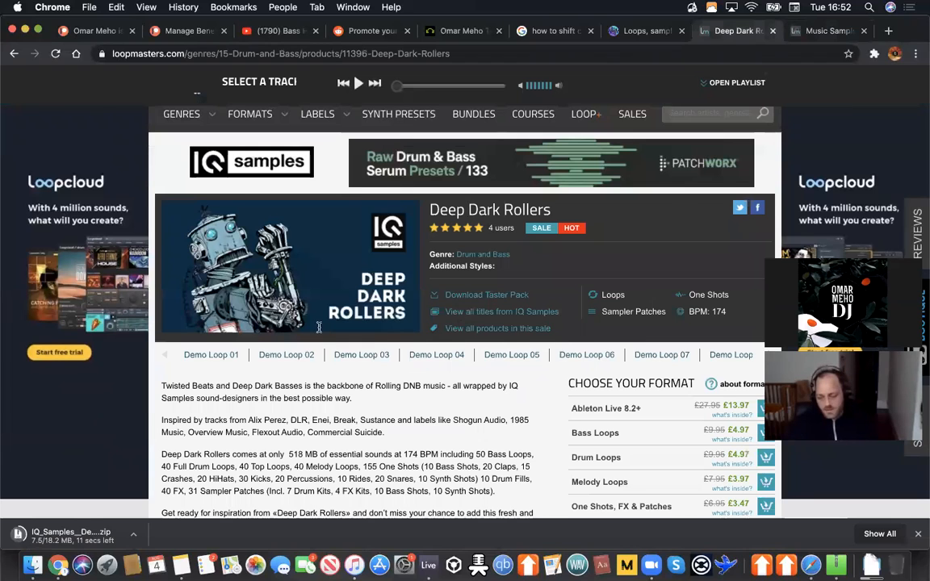
pyautogui.scroll(-2, 307, 315)
pyautogui.moveTo(248, 345); pyautogui.dragTo(412, 356)
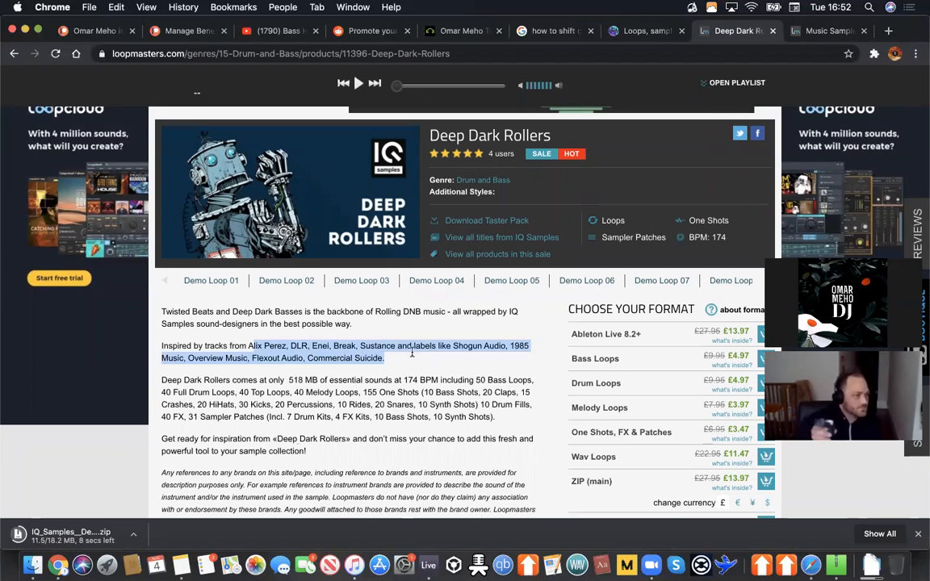
pyautogui.click(656, 234)
pyautogui.scroll(-2, 661, 234)
pyautogui.moveTo(737, 257); pyautogui.dragTo(723, 259)
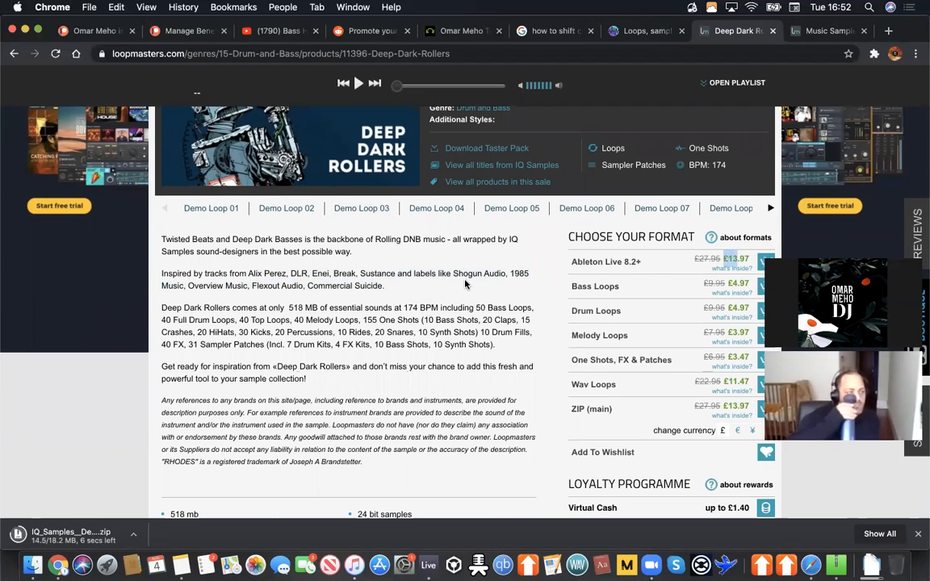
pyautogui.scroll(5, 452, 259)
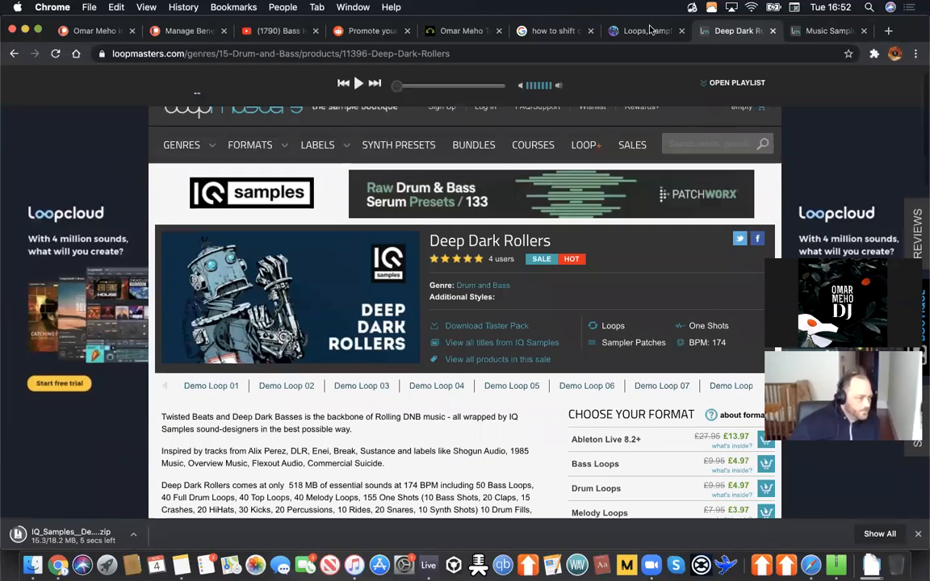
# Step: Go back to Noiiz Cloud and search it for samplephonics
pyautogui.click(650, 30)
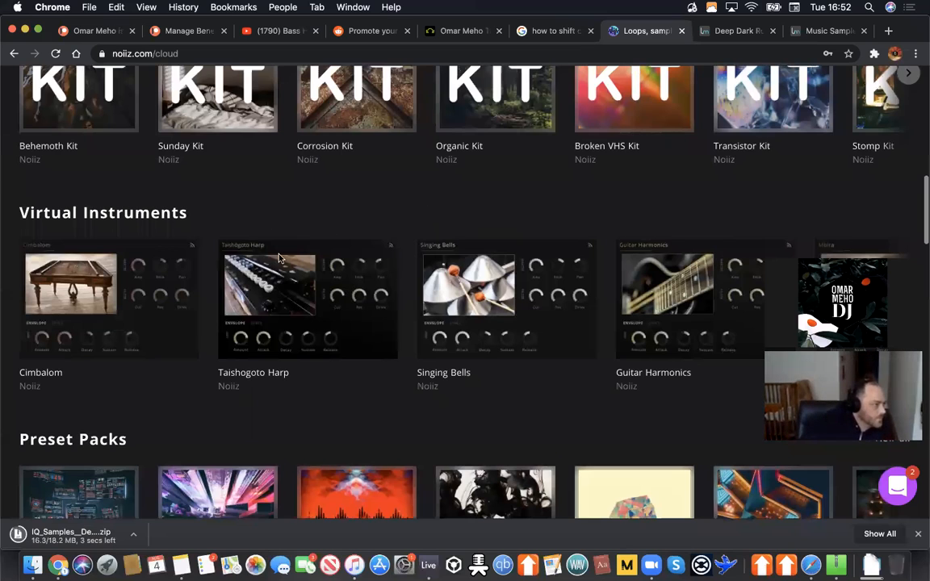
pyautogui.scroll(5, 347, 258)
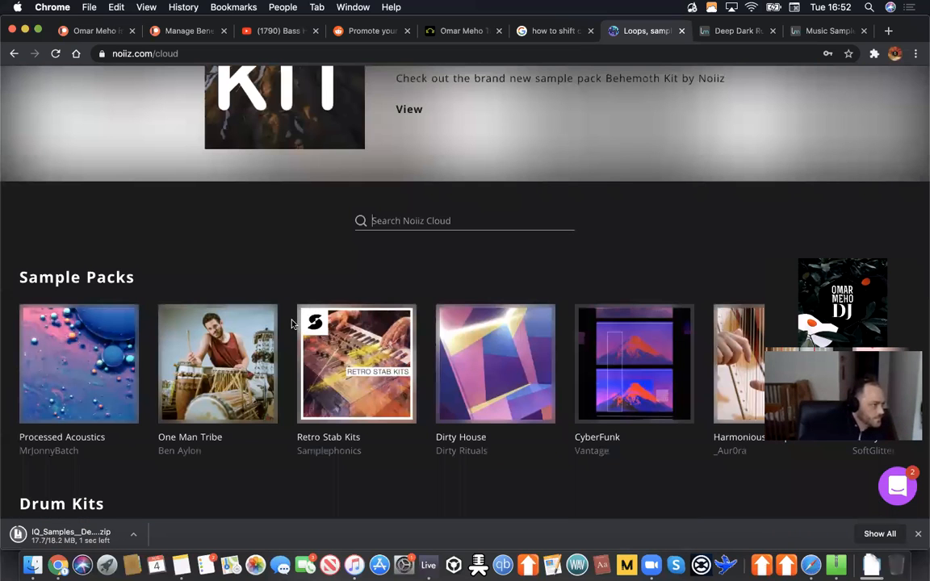
pyautogui.write('sam')
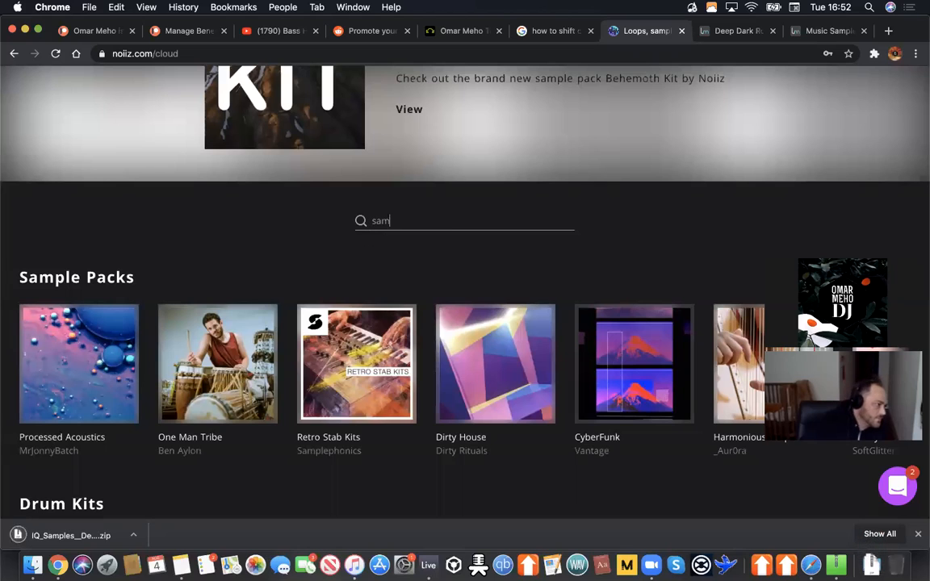
pyautogui.write('plephonics')
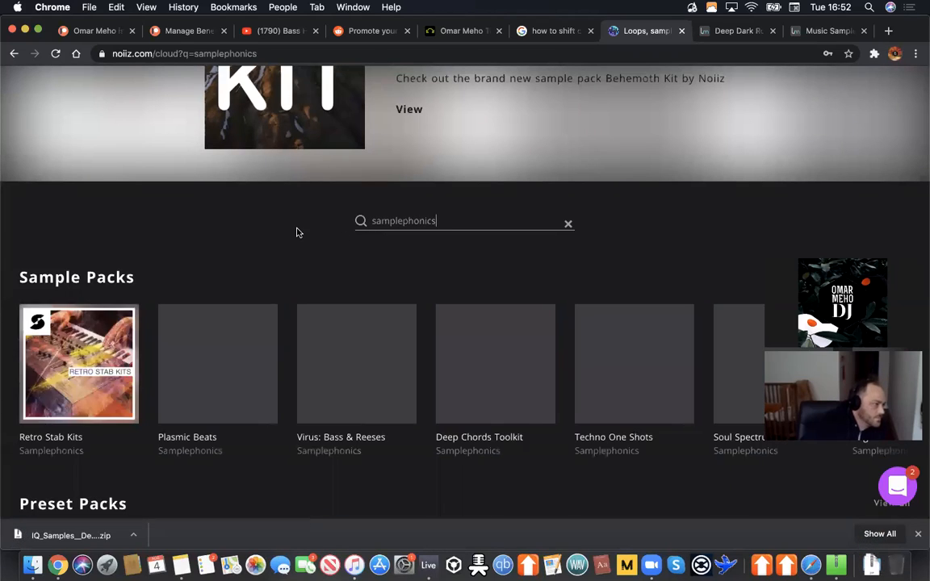
pyautogui.scroll(-1, 109, 286)
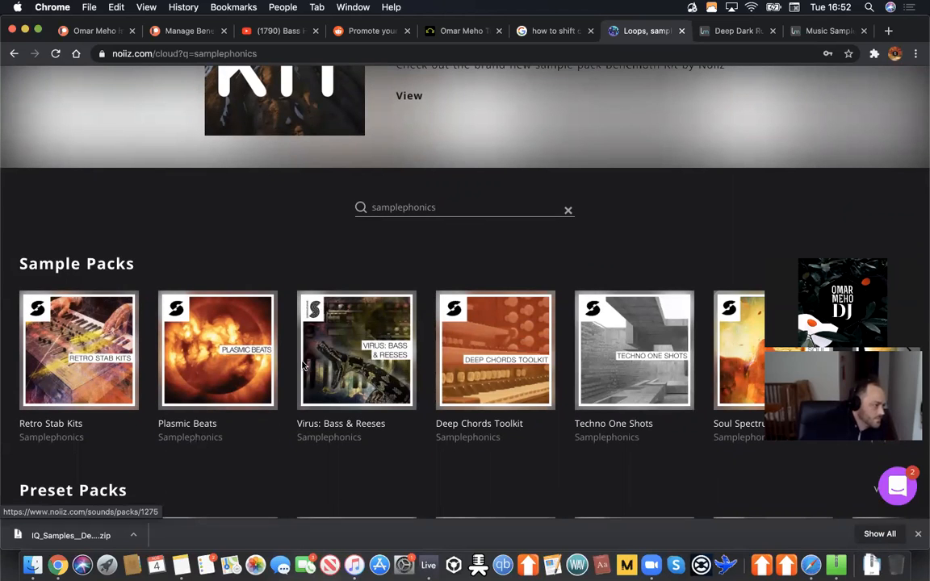
# Step: Open the Plasmic Beats sample pack by Samplephonics, check its purchase price without a membership and download the pack
pyautogui.click(193, 442)
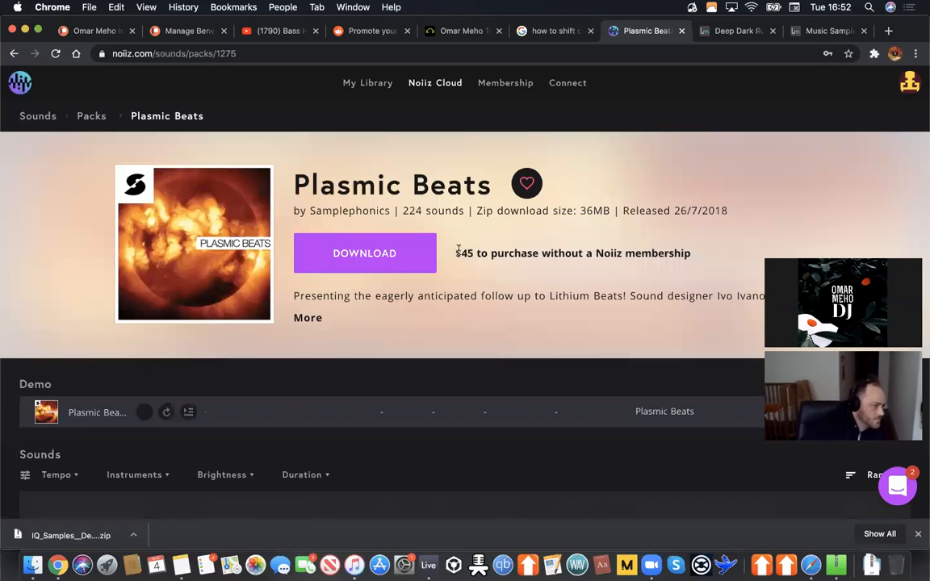
pyautogui.moveTo(691, 253); pyautogui.dragTo(464, 249)
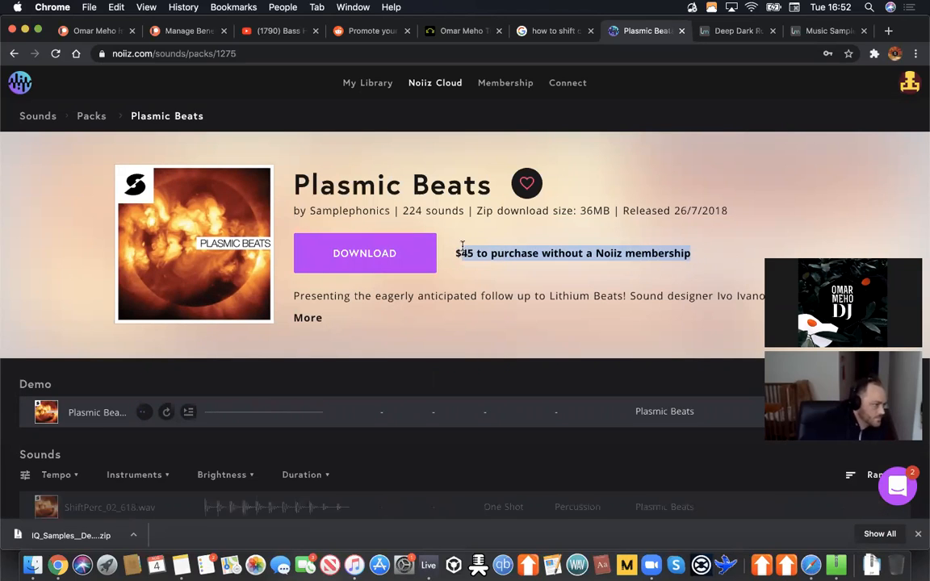
pyautogui.click(453, 238)
pyautogui.click(365, 254)
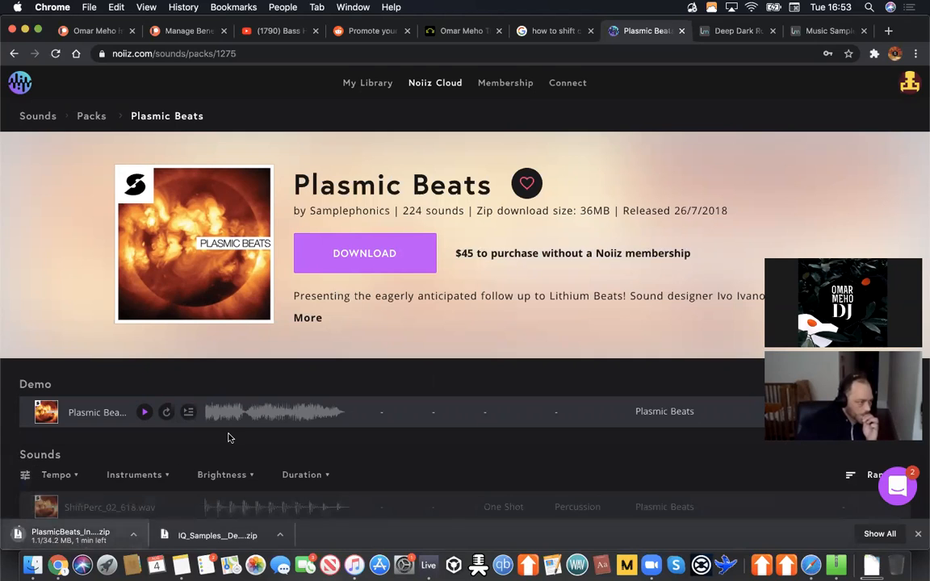
# Step: Open the Samplephonics creator page from the Plasmic Beats pack and view its sample packs
pyautogui.scroll(-1, 228, 436)
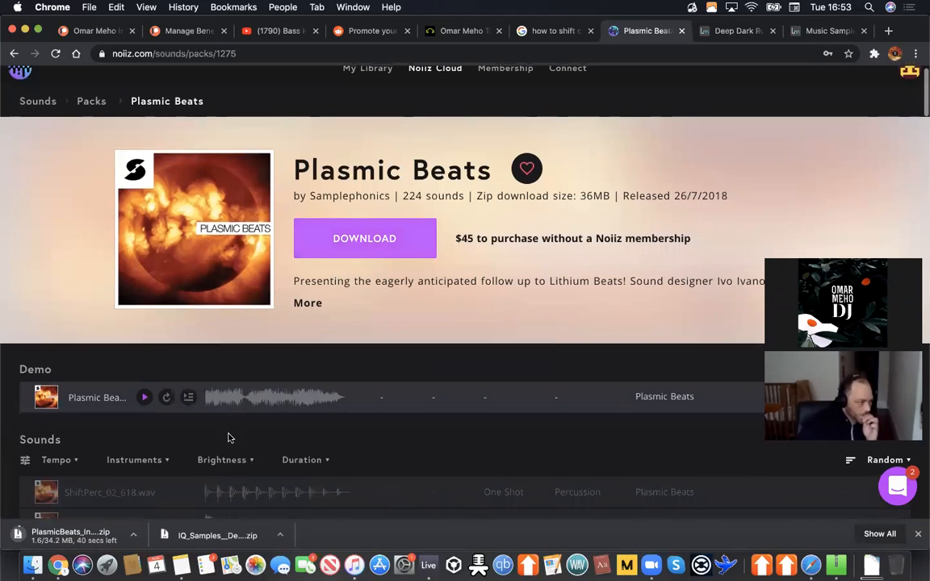
pyautogui.click(349, 196)
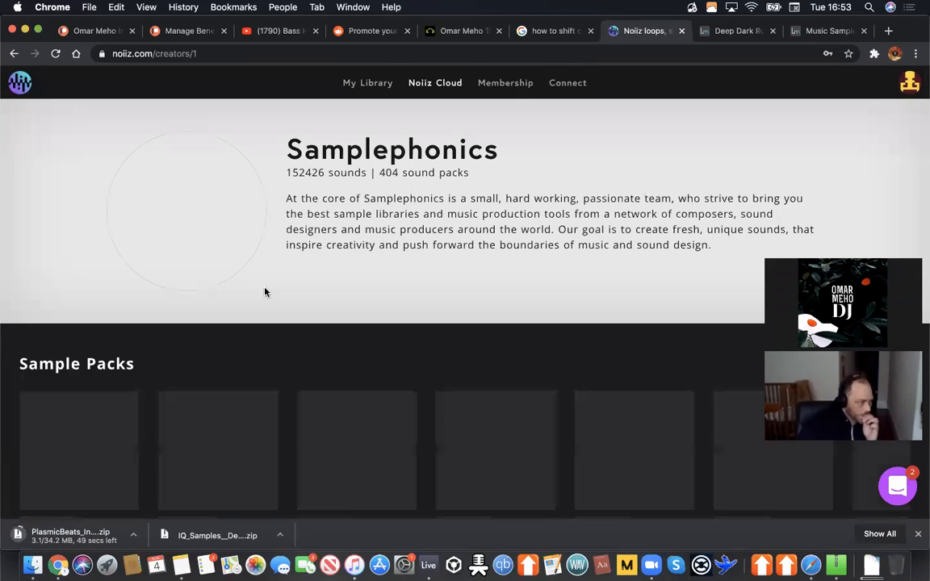
pyautogui.scroll(-2, 265, 288)
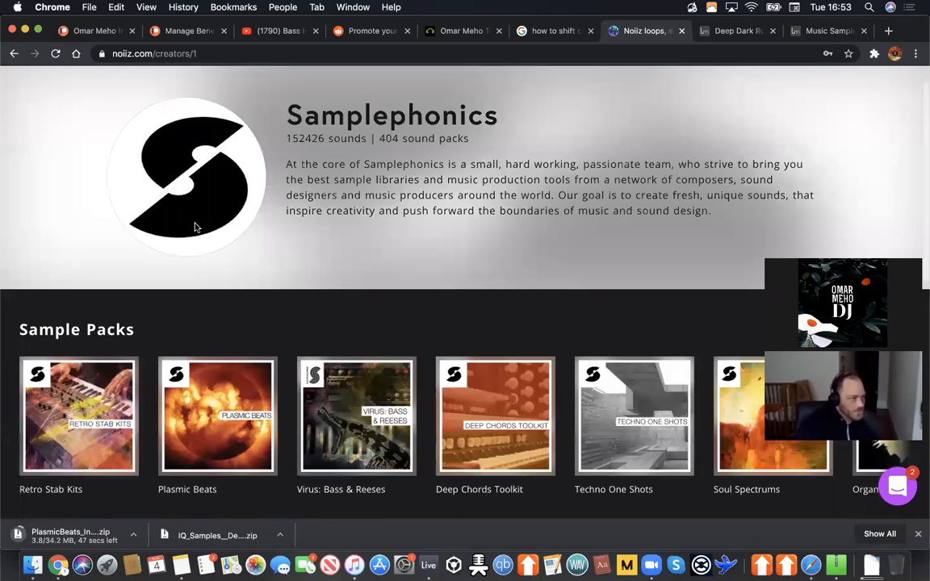
# Step: Look over the sample and preset packs on the Samplephonics creator page and open the full list of its sample packs
pyautogui.scroll(-5, 664, 210)
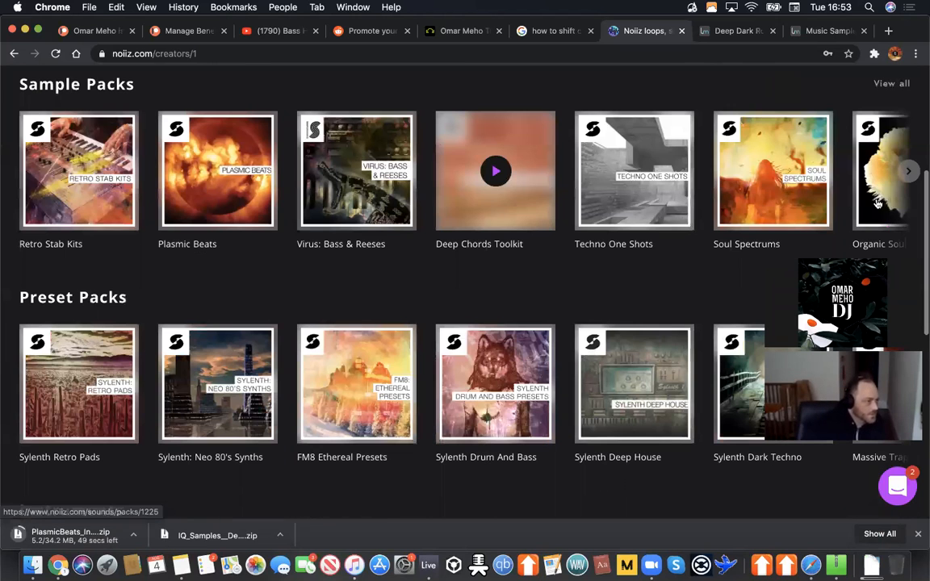
pyautogui.click(909, 173)
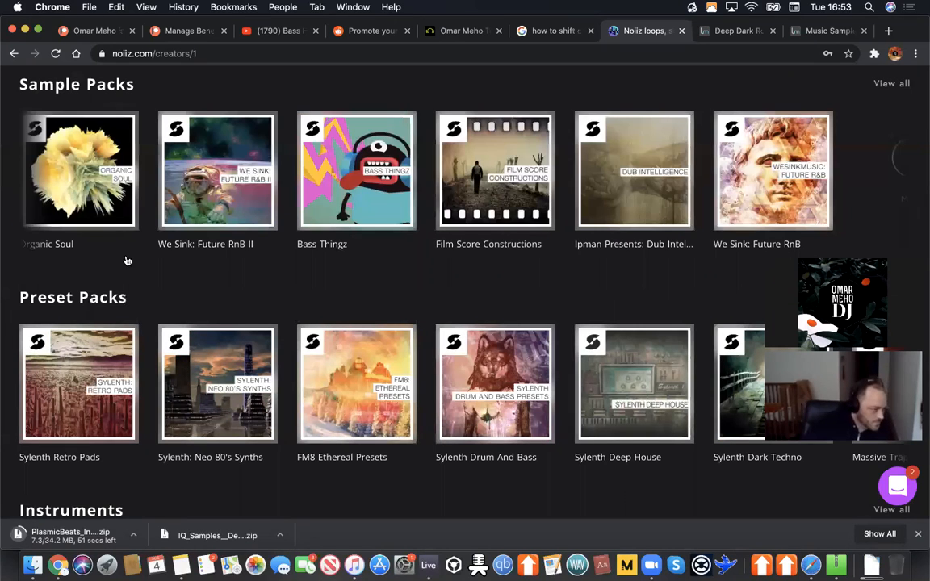
pyautogui.scroll(-3, 529, 224)
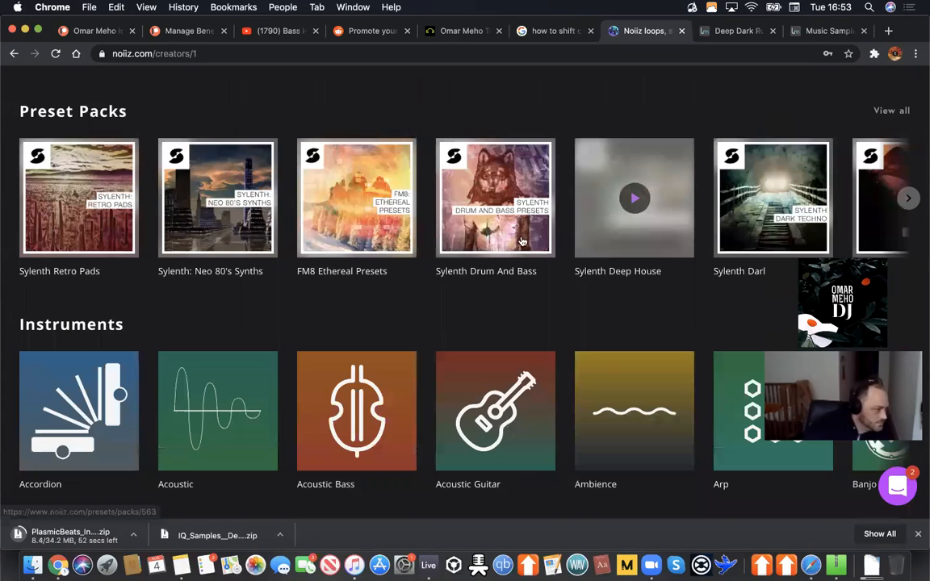
pyautogui.scroll(5, 528, 251)
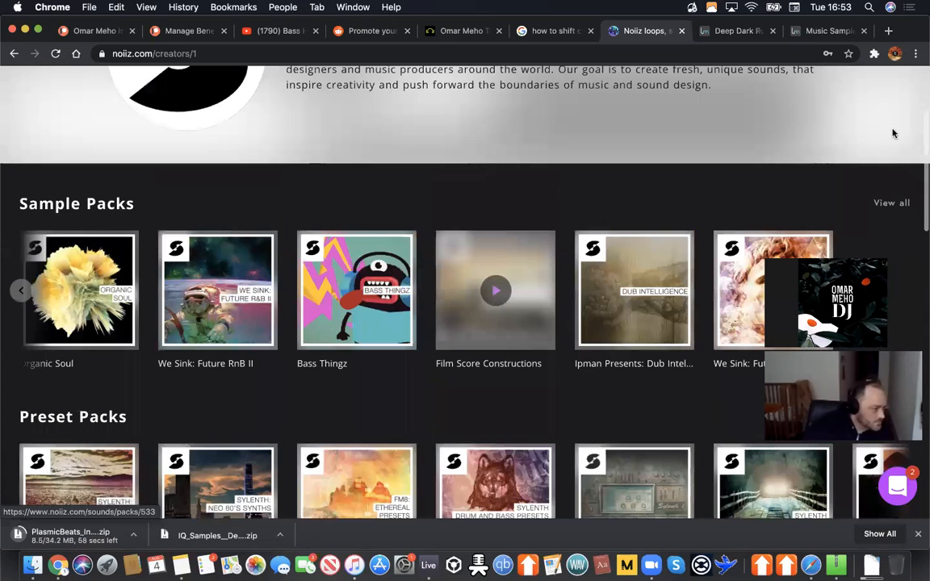
pyautogui.click(350, 275)
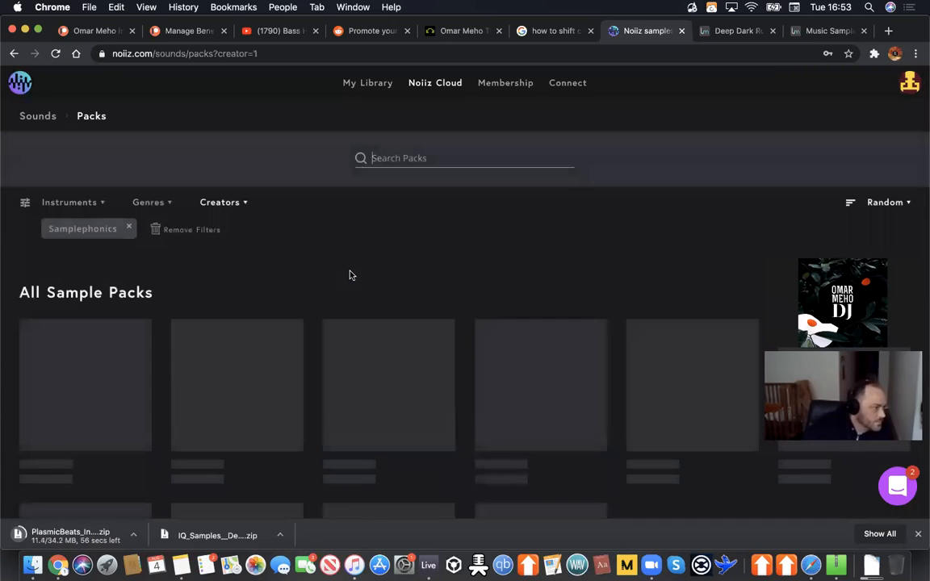
# Step: Browse the first page of Samplephonics sample packs through to the end of the list
pyautogui.scroll(-1, 350, 275)
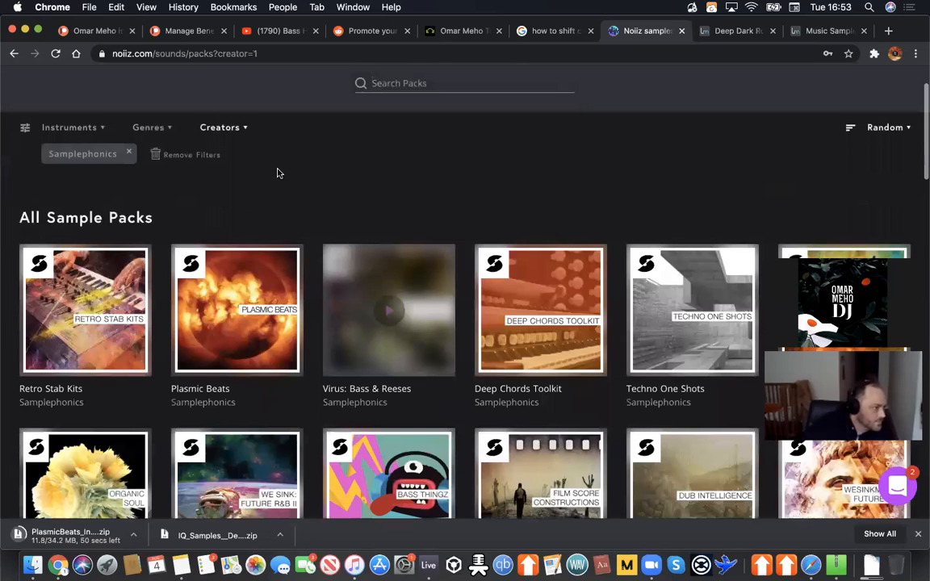
pyautogui.scroll(-3, 347, 278)
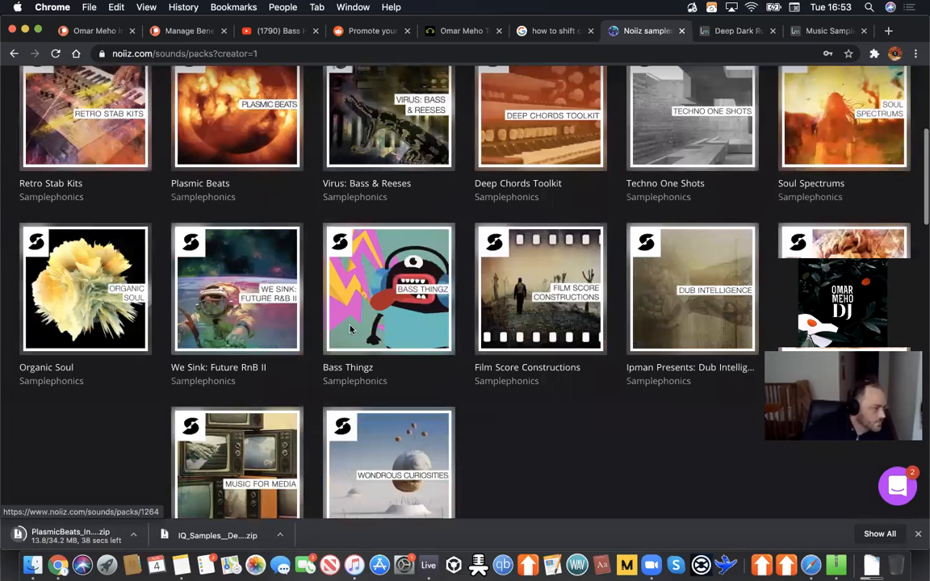
pyautogui.scroll(-2, 352, 330)
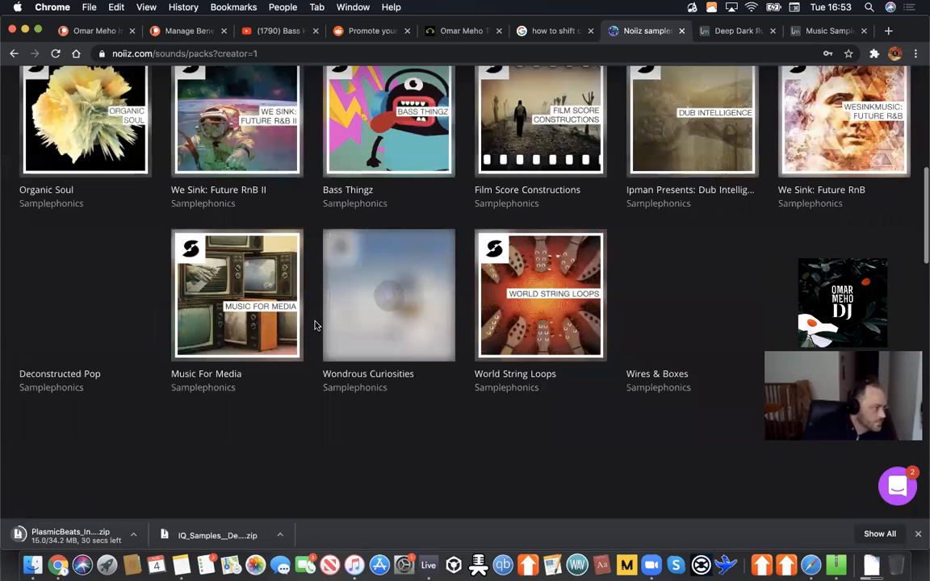
pyautogui.scroll(-4, 315, 325)
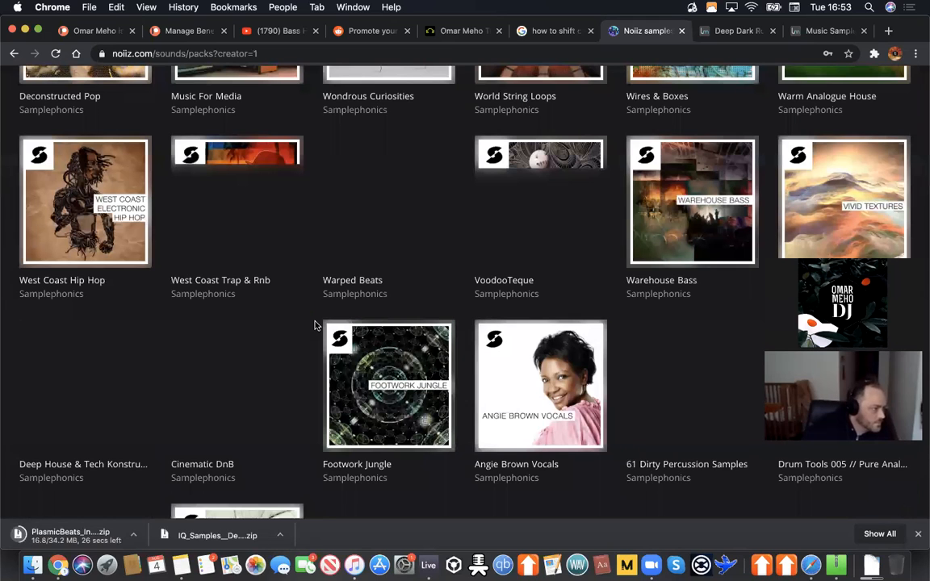
pyautogui.scroll(-2, 314, 325)
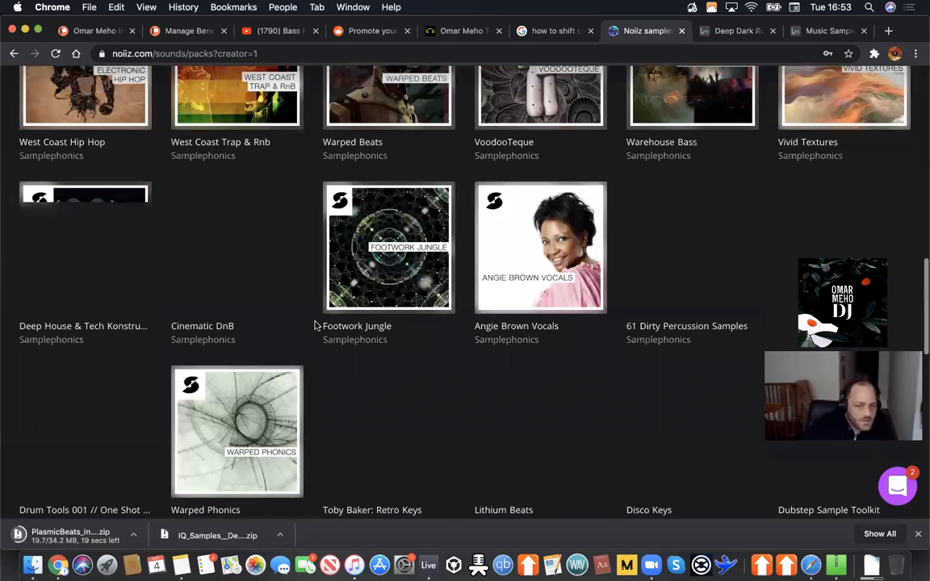
pyautogui.scroll(-4, 315, 325)
pyautogui.scroll(-1, 314, 325)
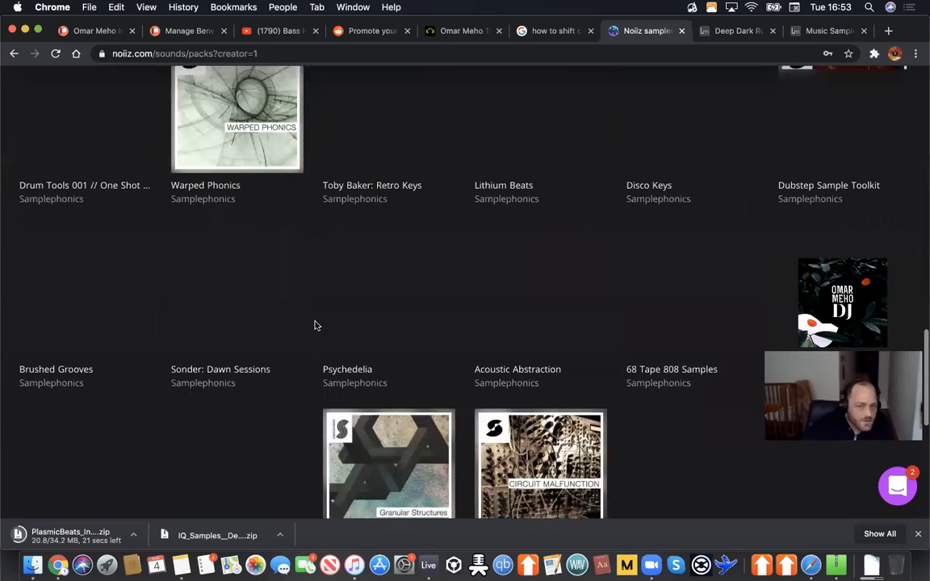
pyautogui.scroll(-1, 315, 325)
pyautogui.scroll(-3, 339, 323)
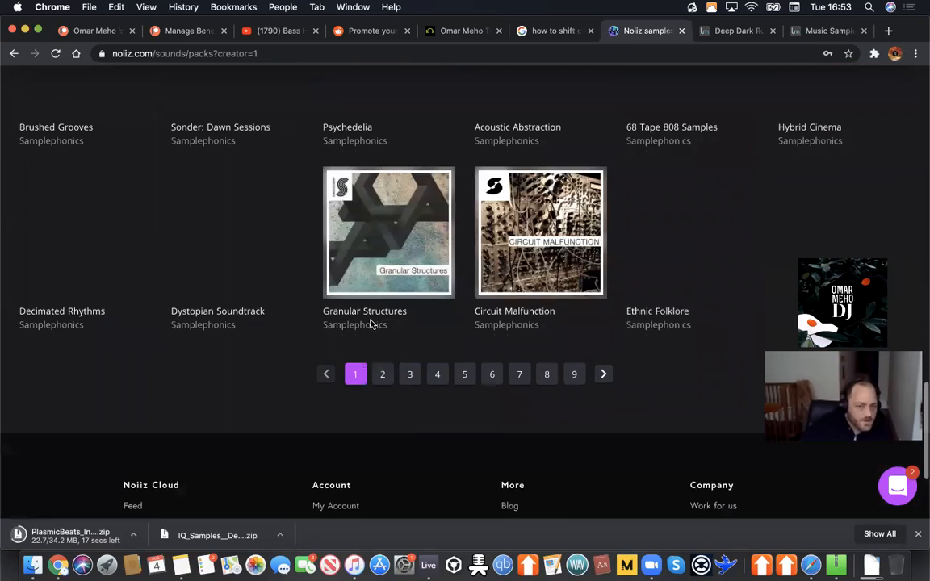
# Step: Open page 2 of the Samplephonics sample packs and look through all of its packs
pyautogui.click(357, 353)
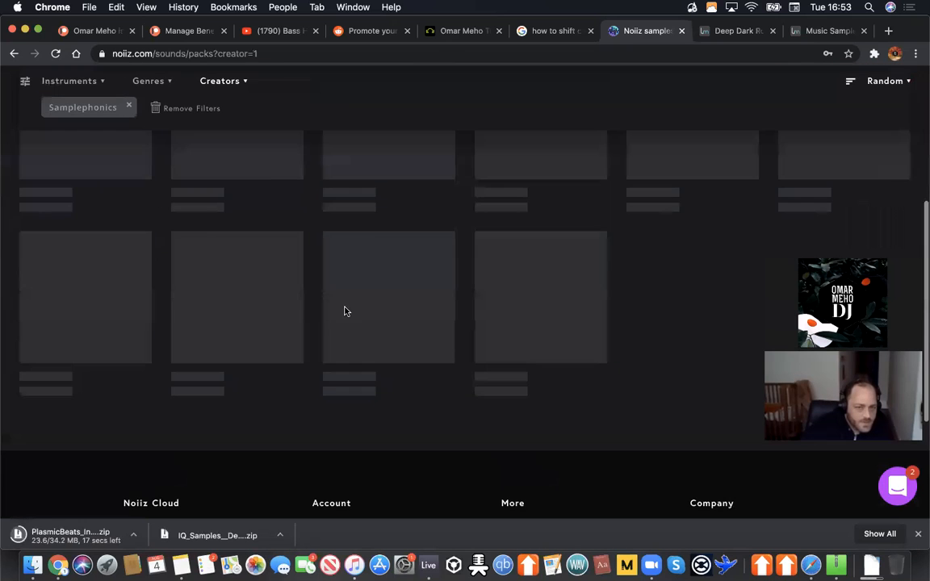
pyautogui.scroll(-1, 346, 312)
pyautogui.scroll(1, 346, 311)
pyautogui.scroll(-1, 399, 214)
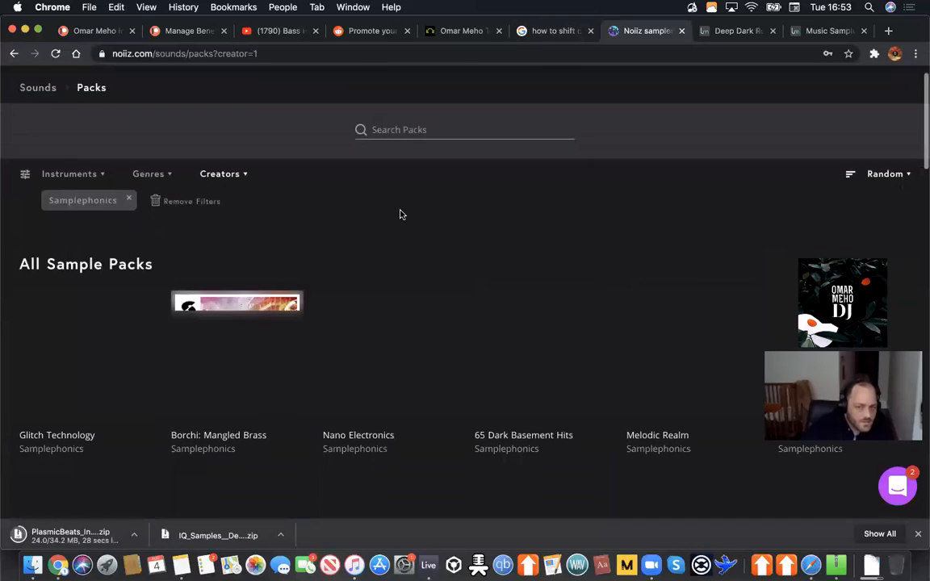
pyautogui.scroll(-1, 400, 216)
pyautogui.scroll(-3, 400, 215)
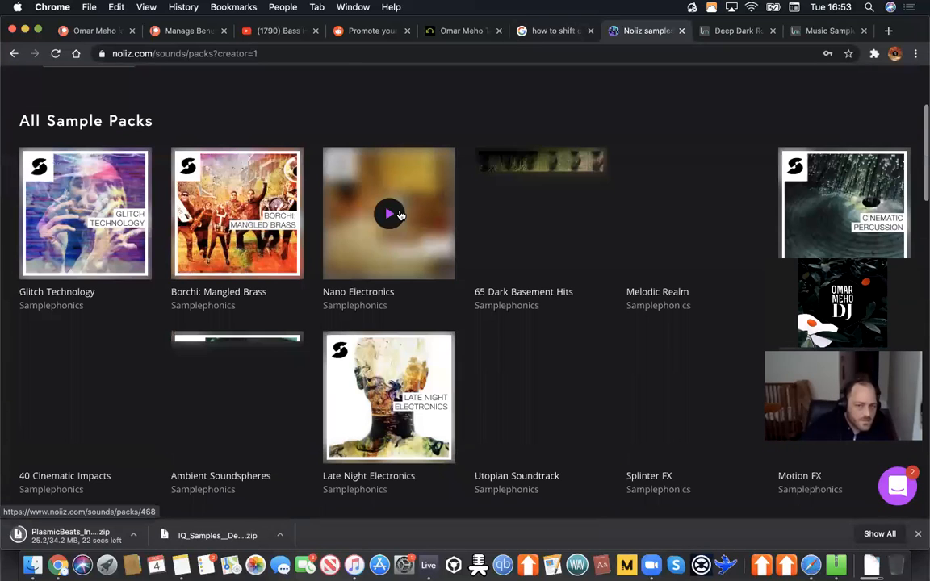
pyautogui.scroll(-3, 431, 246)
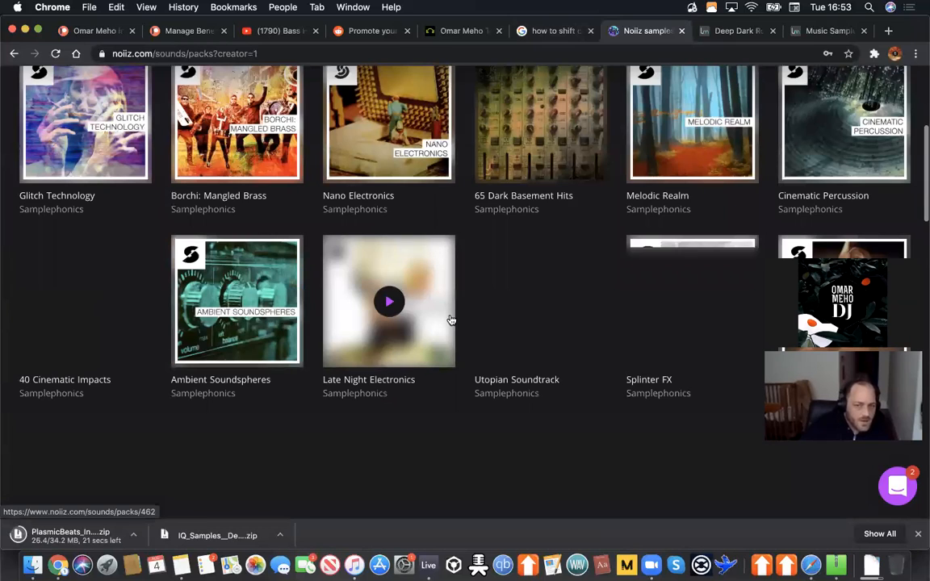
pyautogui.scroll(-10, 451, 320)
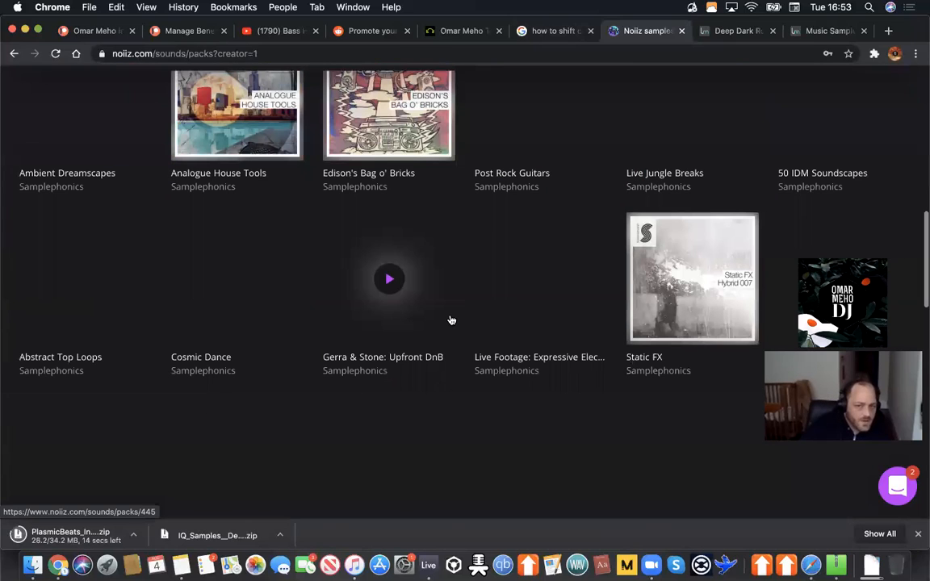
pyautogui.scroll(-6, 451, 320)
pyautogui.scroll(-1, 485, 291)
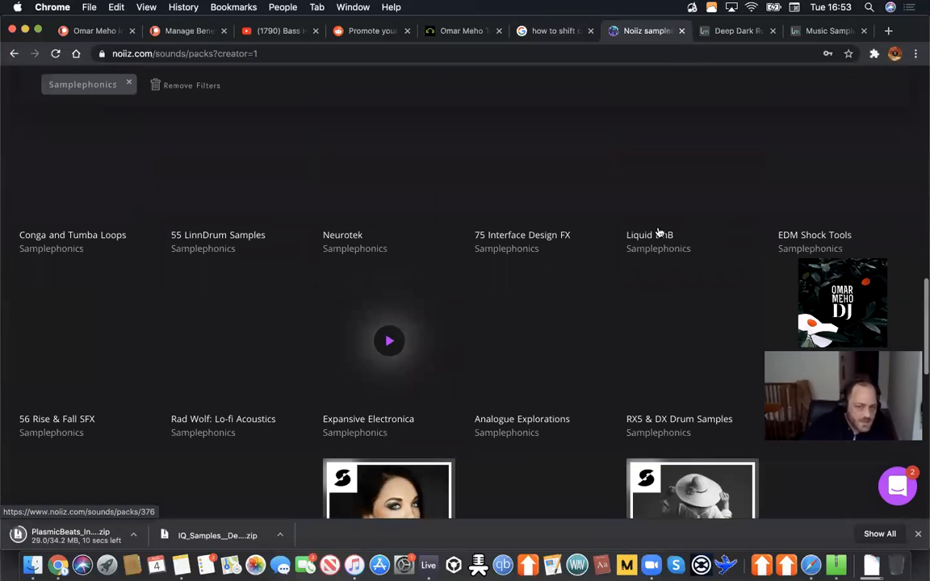
pyautogui.scroll(-4, 539, 276)
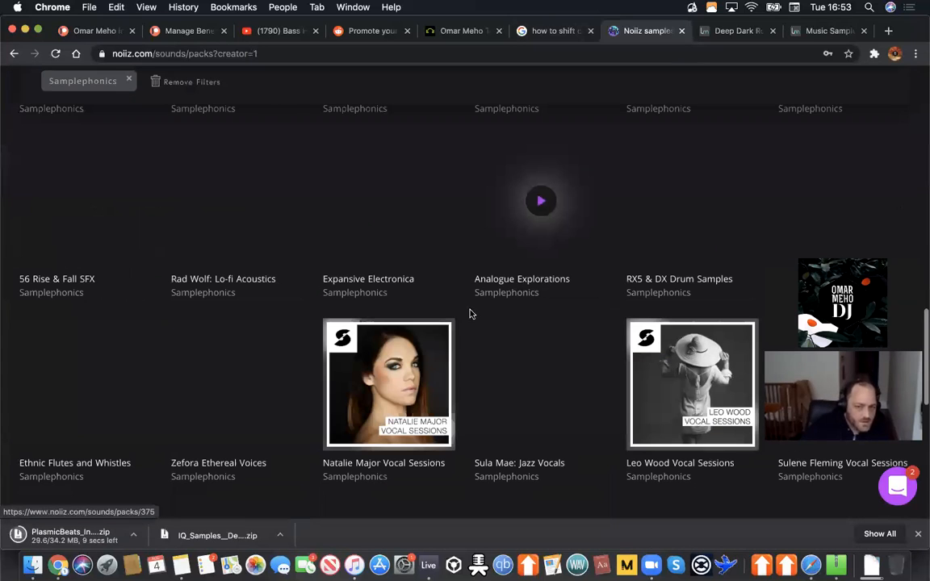
pyautogui.scroll(-5, 472, 314)
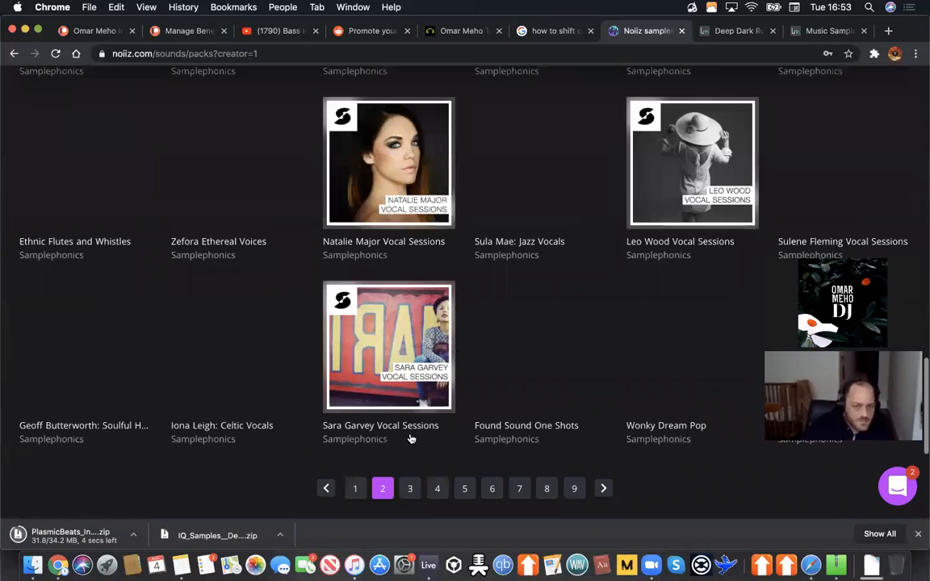
# Step: Open page 3 of the Samplephonics sample packs and review the packs listed there
pyautogui.click(409, 489)
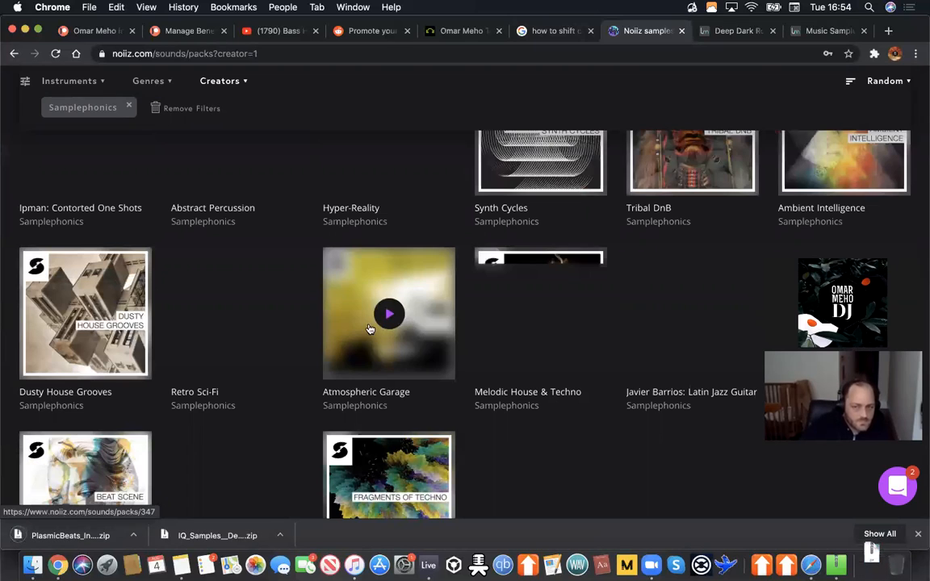
pyautogui.scroll(1, 375, 347)
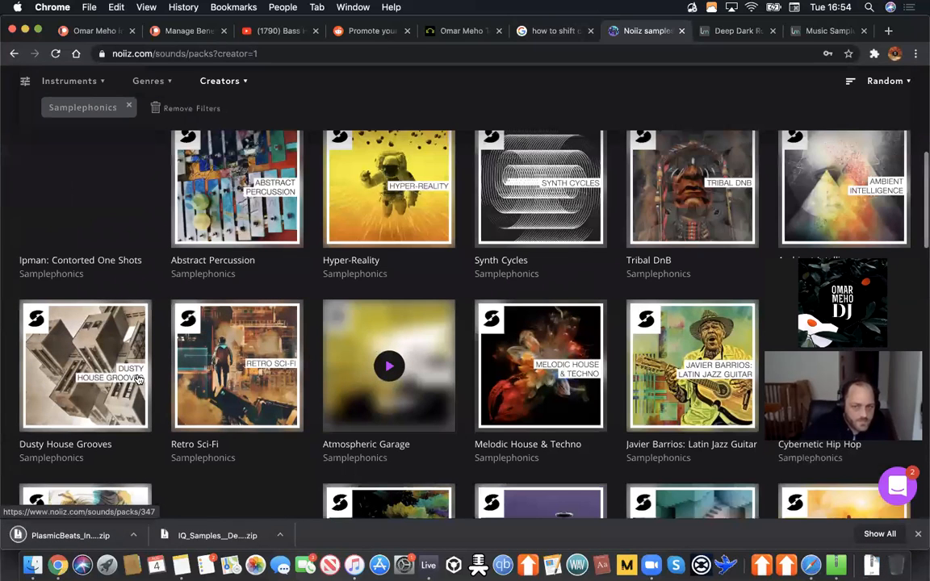
pyautogui.scroll(5, 139, 379)
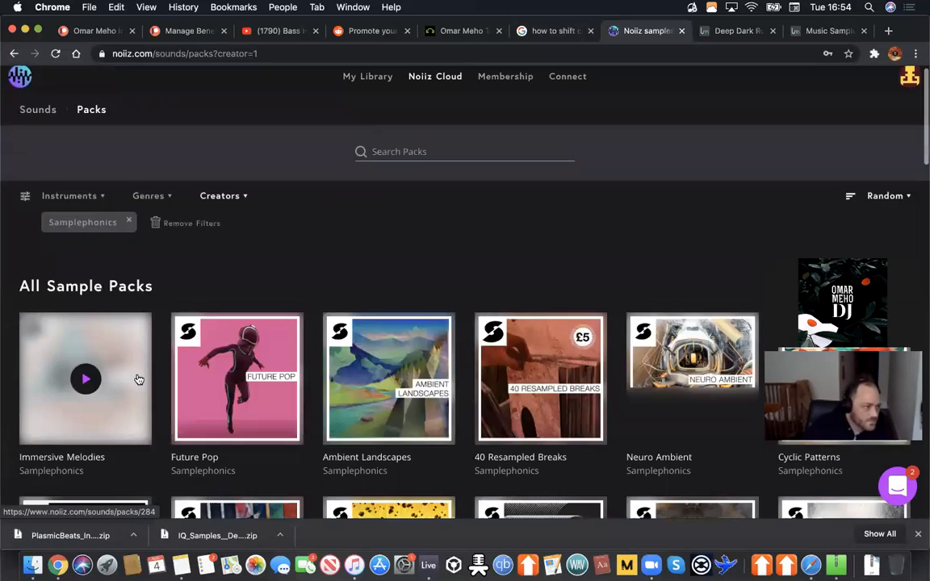
pyautogui.scroll(-6, 139, 379)
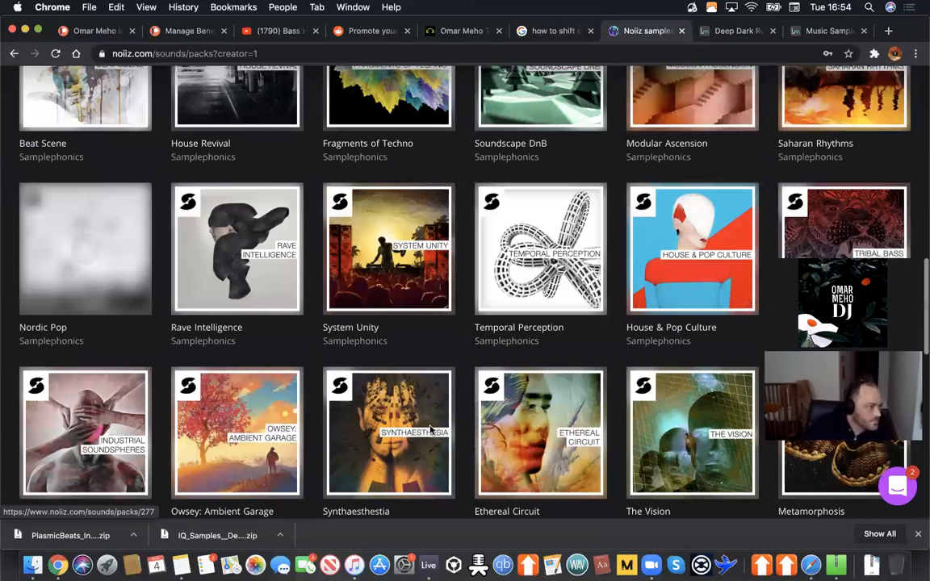
pyautogui.scroll(-15, 318, 218)
# Step: Go on to page 4 of the Samplephonics sample packs and scan its titles for suitable packs
pyautogui.scroll(10, 264, 285)
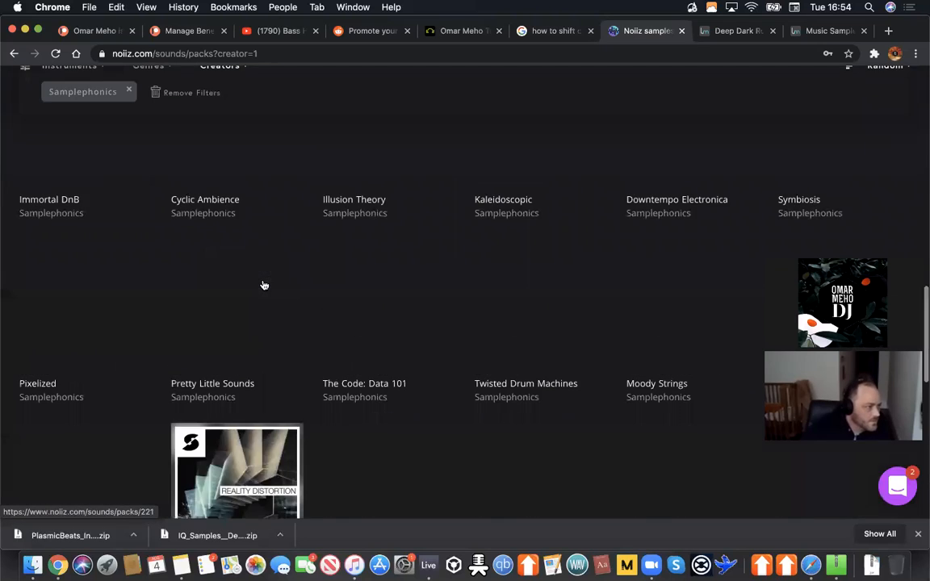
pyautogui.scroll(3, 263, 285)
pyautogui.scroll(10, 317, 309)
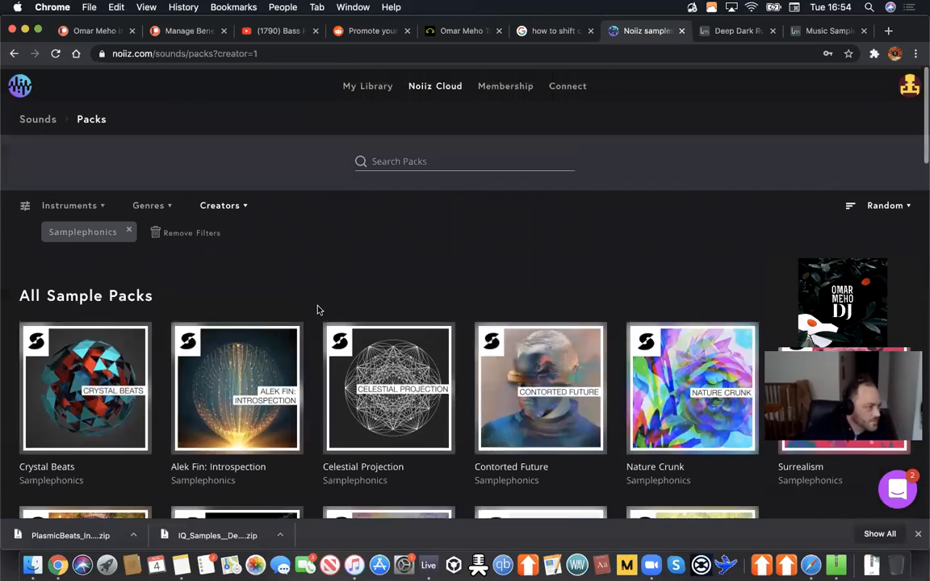
pyautogui.scroll(-10, 317, 309)
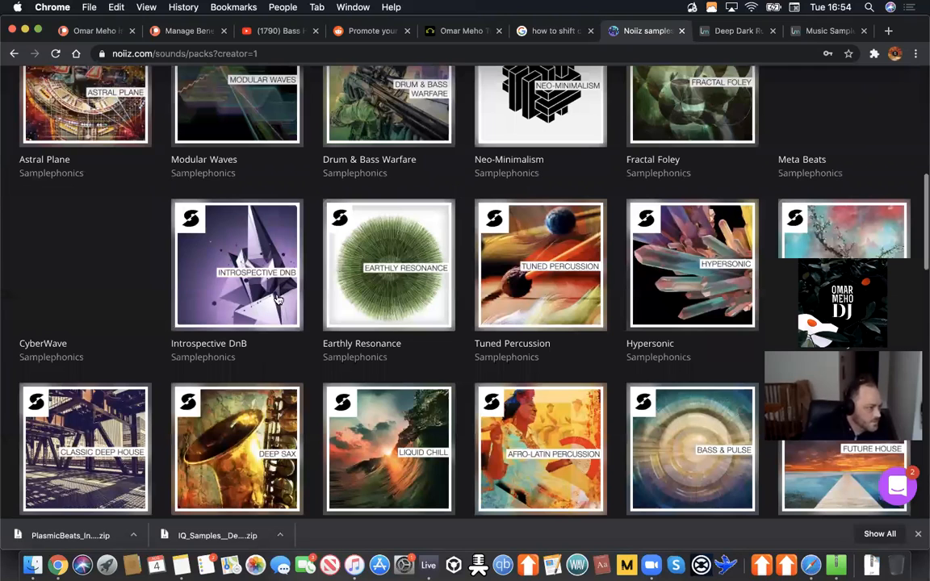
pyautogui.scroll(-3, 201, 287)
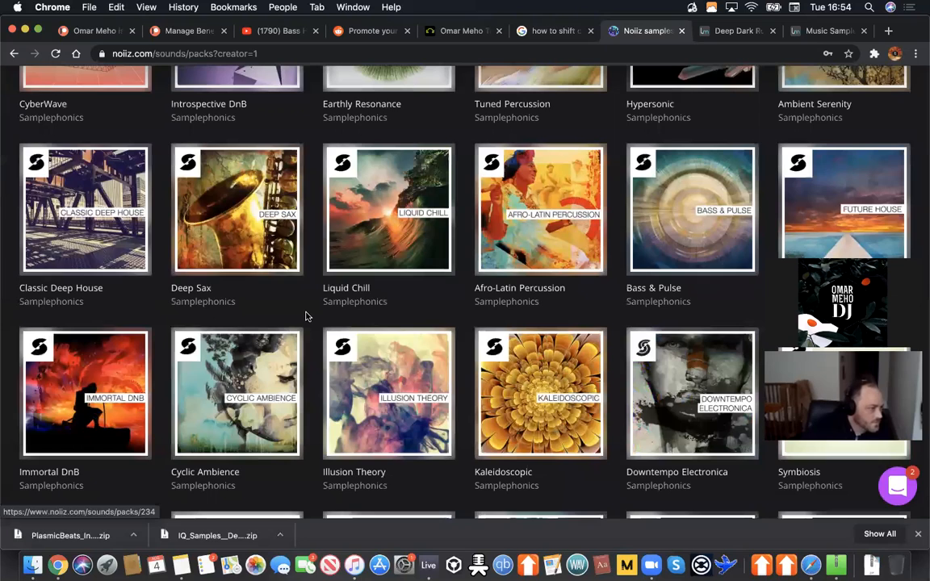
pyautogui.scroll(-10, 320, 315)
# Step: Go on to page 5 of the Samplephonics sample packs and examine its packs down to the last row
pyautogui.scroll(10, 264, 317)
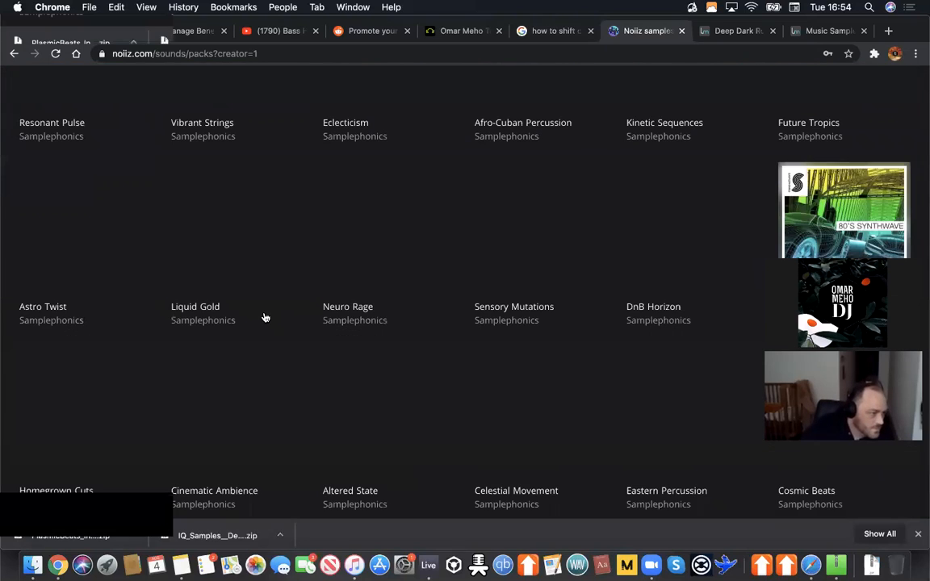
pyautogui.scroll(5, 264, 317)
pyautogui.scroll(-3, 264, 316)
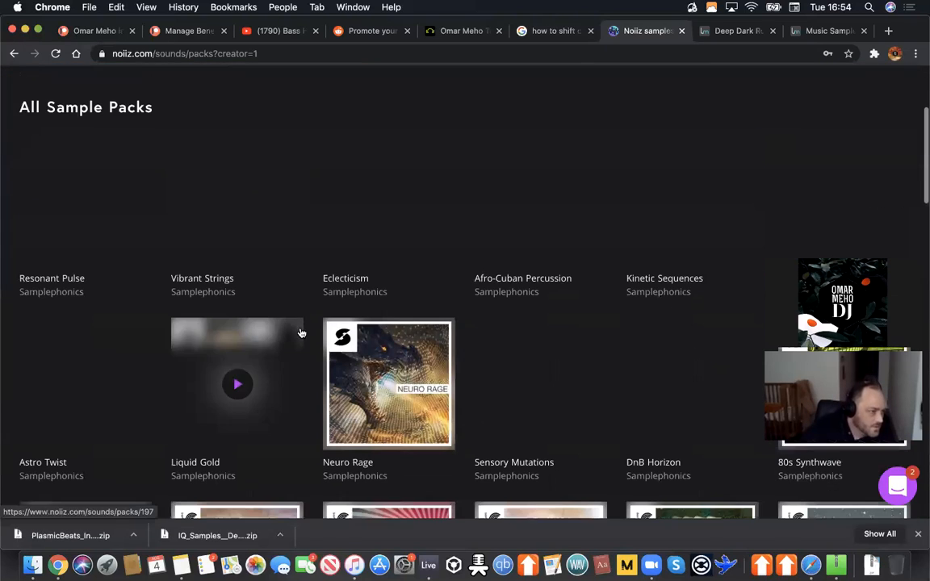
pyautogui.scroll(-1, 289, 307)
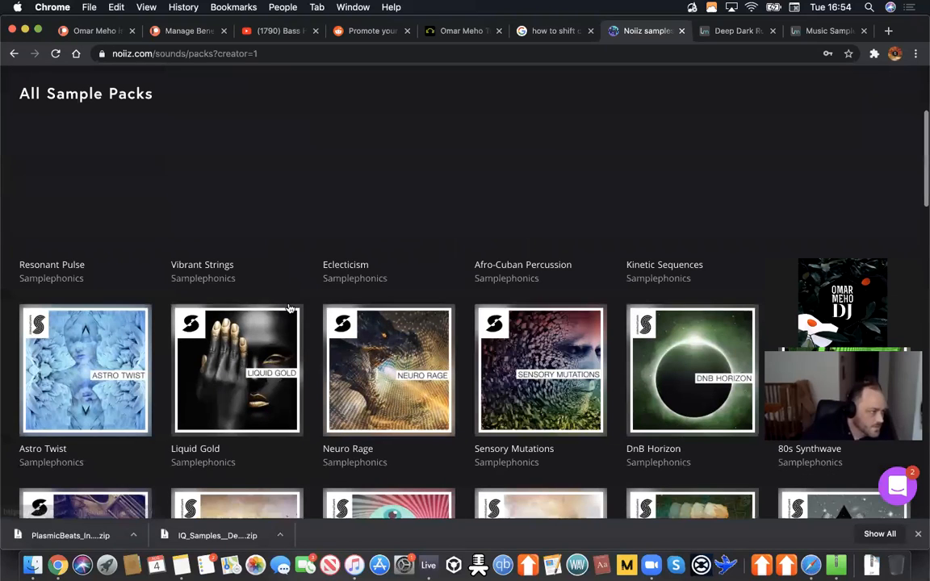
pyautogui.scroll(1, 289, 308)
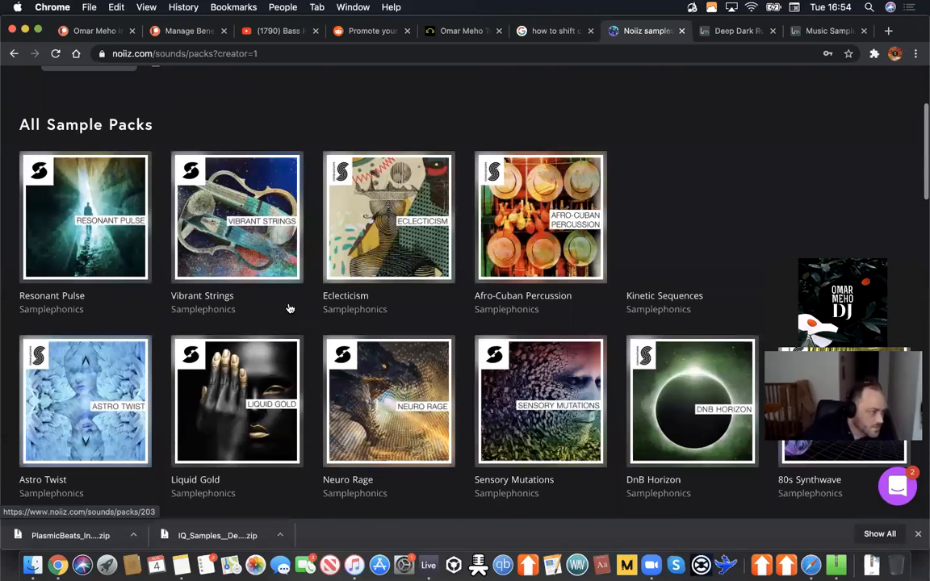
pyautogui.scroll(-5, 290, 308)
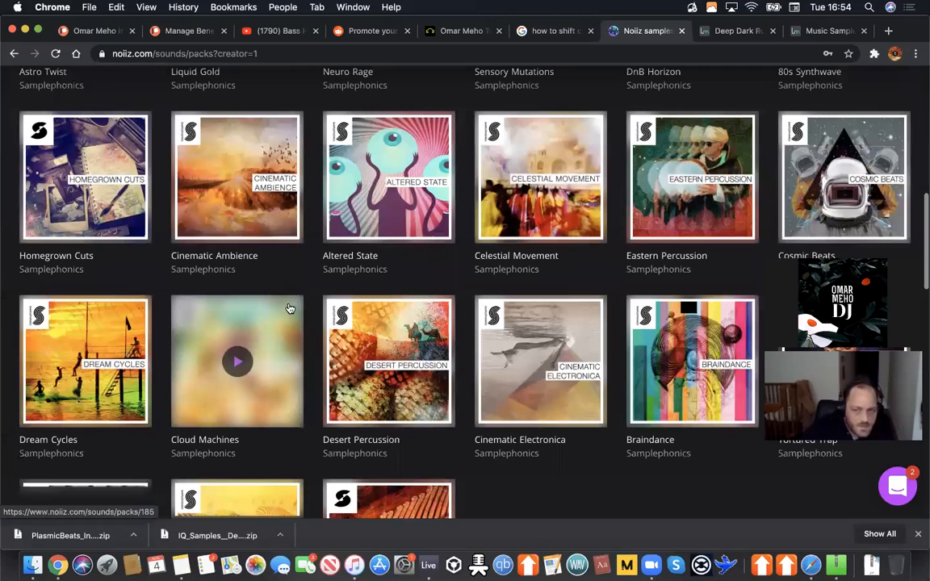
pyautogui.scroll(-5, 294, 302)
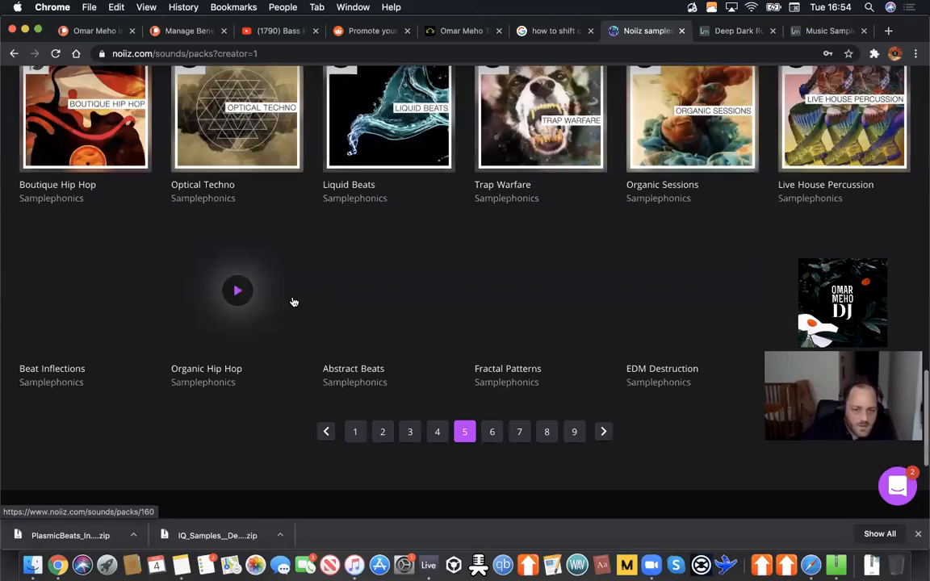
pyautogui.scroll(-1, 294, 301)
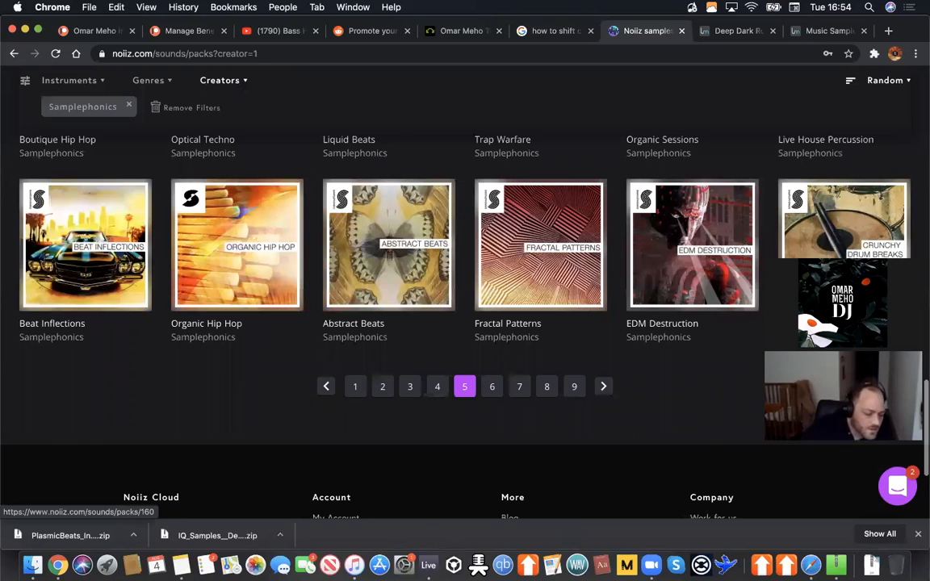
# Step: Switch back to Ableton Live and solo the Operator bass track near the start of the arrangement
pyautogui.scroll(3, 557, 170)
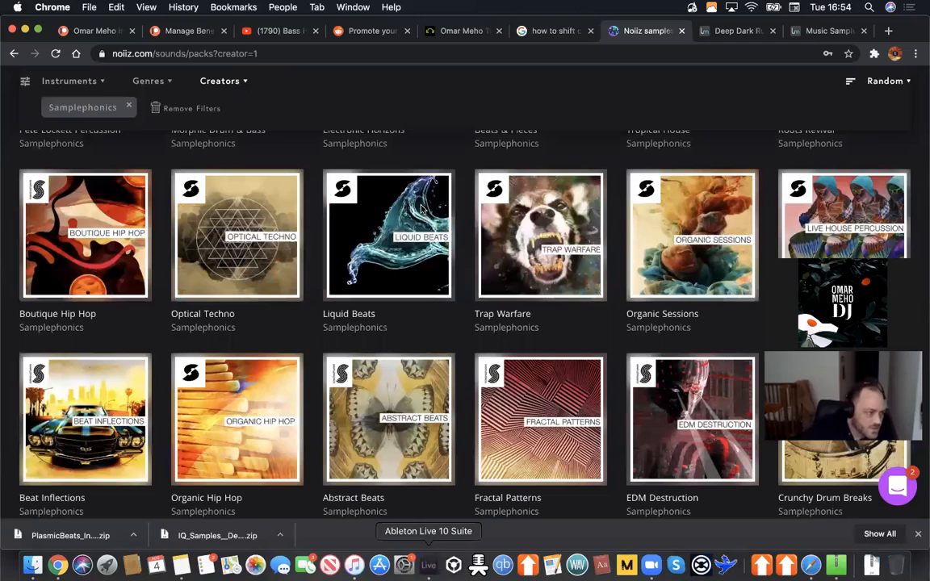
pyautogui.press('super+Tab')
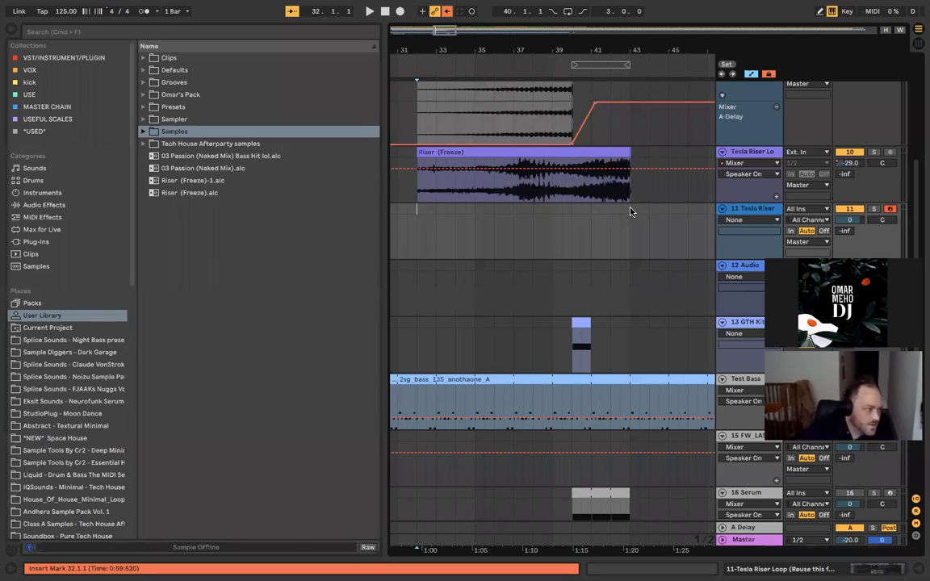
pyautogui.press('super+v')
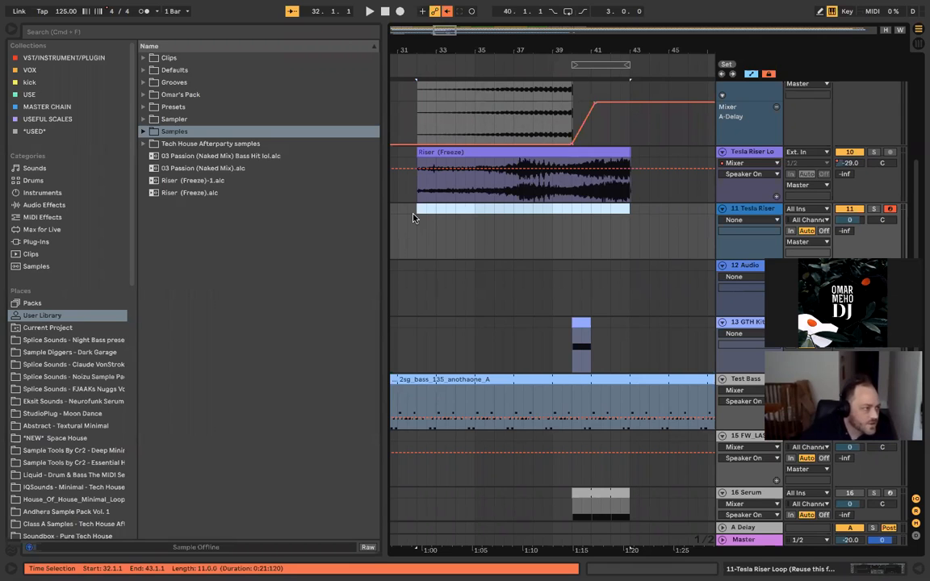
pyautogui.scroll(3, 412, 218)
pyautogui.scroll(3, 412, 218)
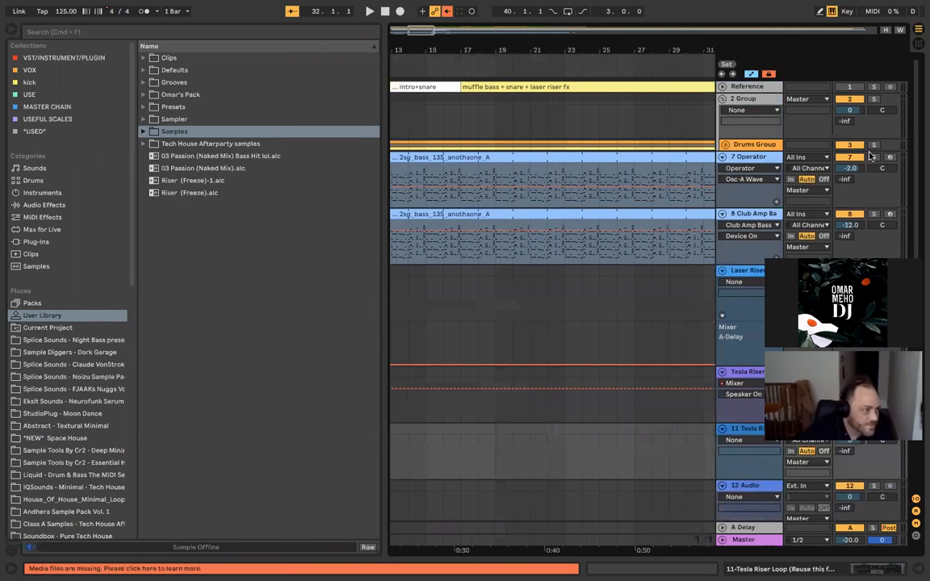
pyautogui.click(873, 157)
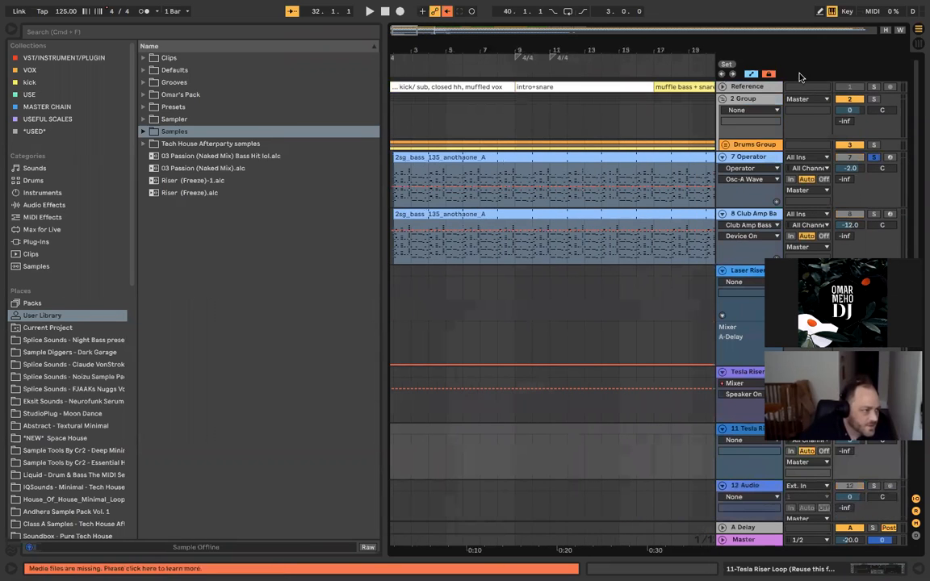
# Step: Unfold the Reference track, solo it and play it from bar 43
pyautogui.click(616, 108)
pyautogui.press('-')
pyautogui.click(723, 86)
pyautogui.click(674, 109)
pyautogui.click(873, 87)
pyautogui.press('space')
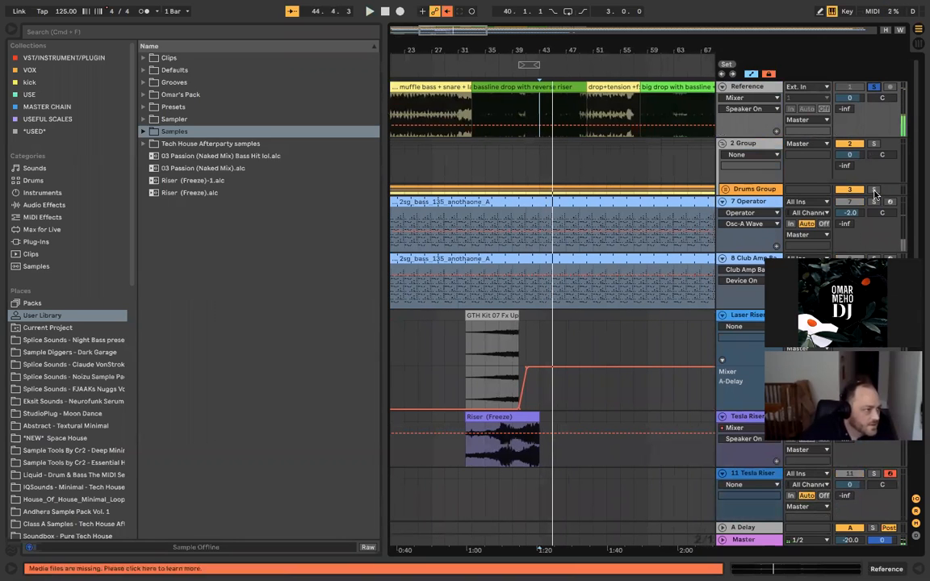
# Step: Review the Reference track's sections and play its "bassline drop with reverse riser" part soloed from bar 37
pyautogui.scroll(-1, 648, 253)
pyautogui.scroll(-3, 654, 249)
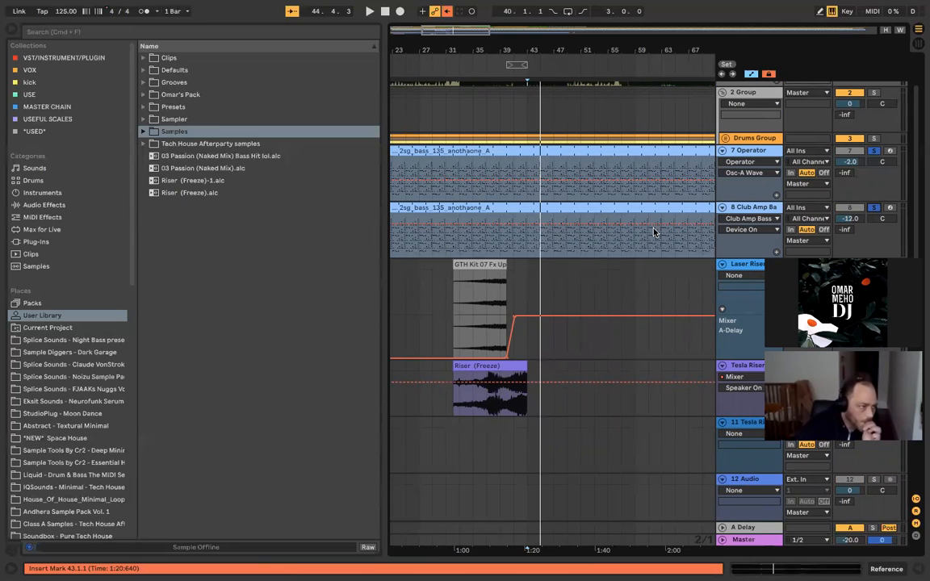
pyautogui.scroll(3, 653, 233)
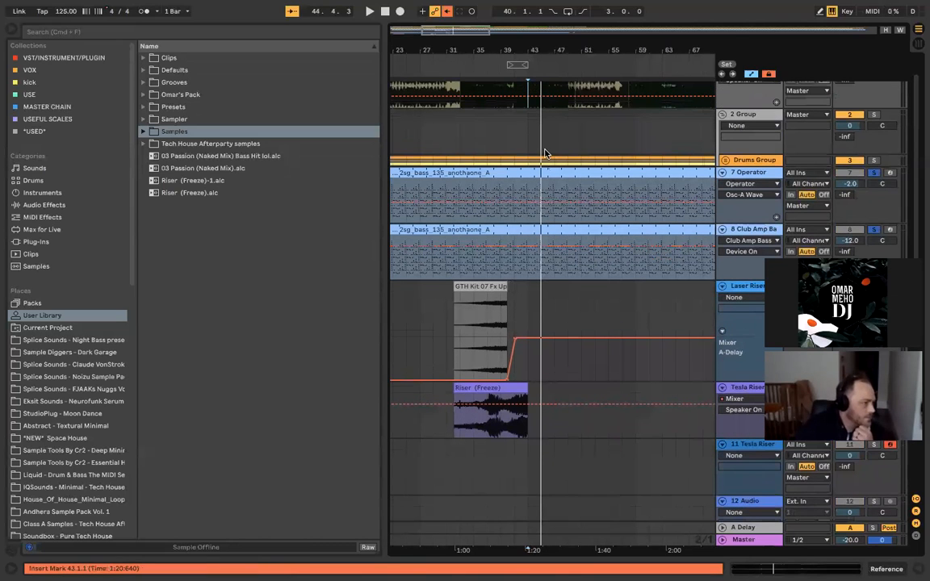
pyautogui.hscroll(1, 497, 83)
pyautogui.scroll(2, 533, 103)
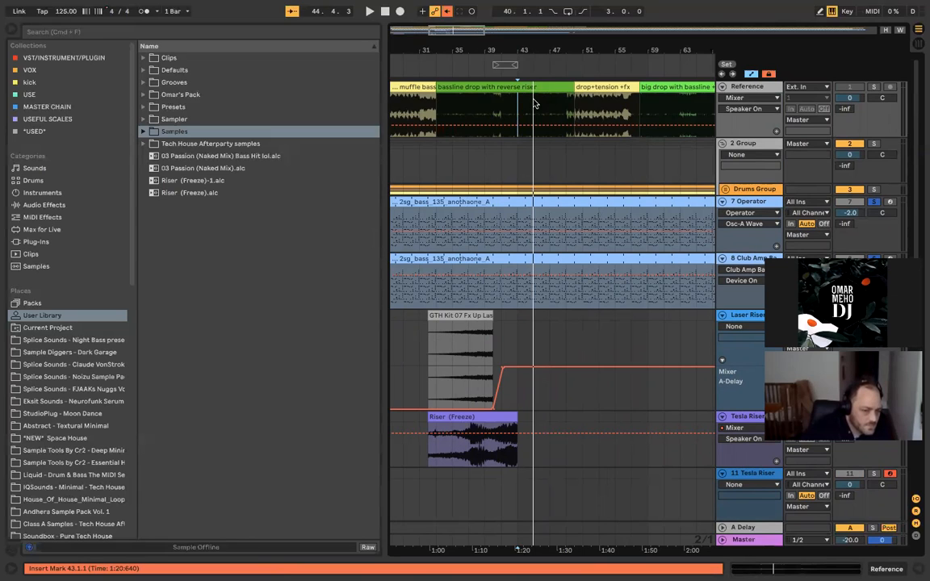
pyautogui.hscroll(5, 532, 102)
pyautogui.scroll(5, 532, 103)
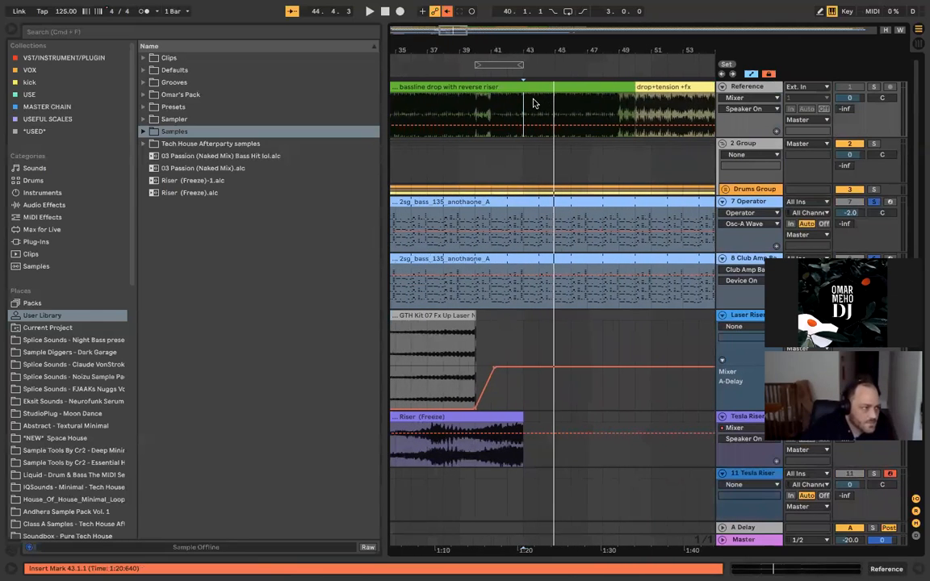
pyautogui.hscroll(-5, 484, 93)
pyautogui.click(493, 107)
pyautogui.scroll(-5, 494, 108)
pyautogui.hscroll(5, 494, 107)
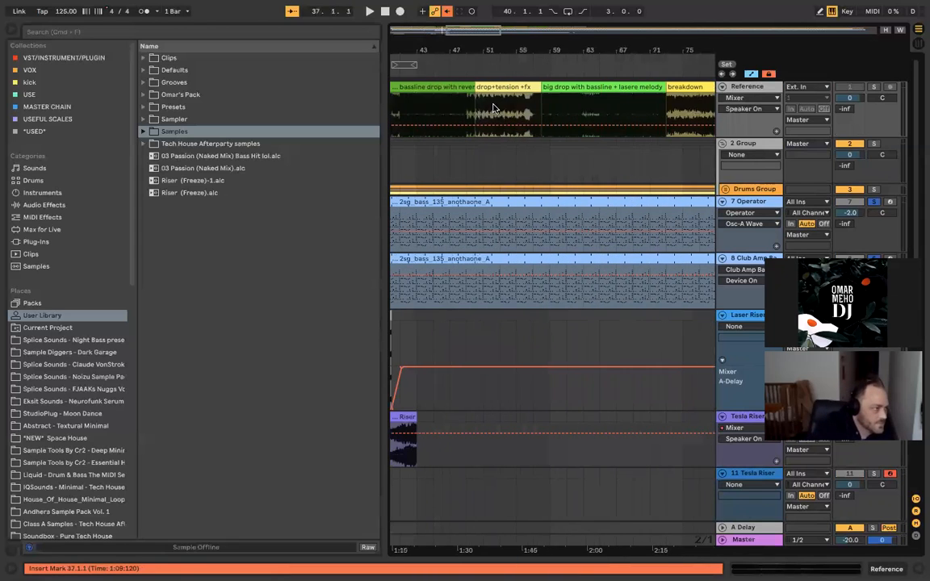
pyautogui.hscroll(-8, 494, 107)
pyautogui.scroll(6, 477, 107)
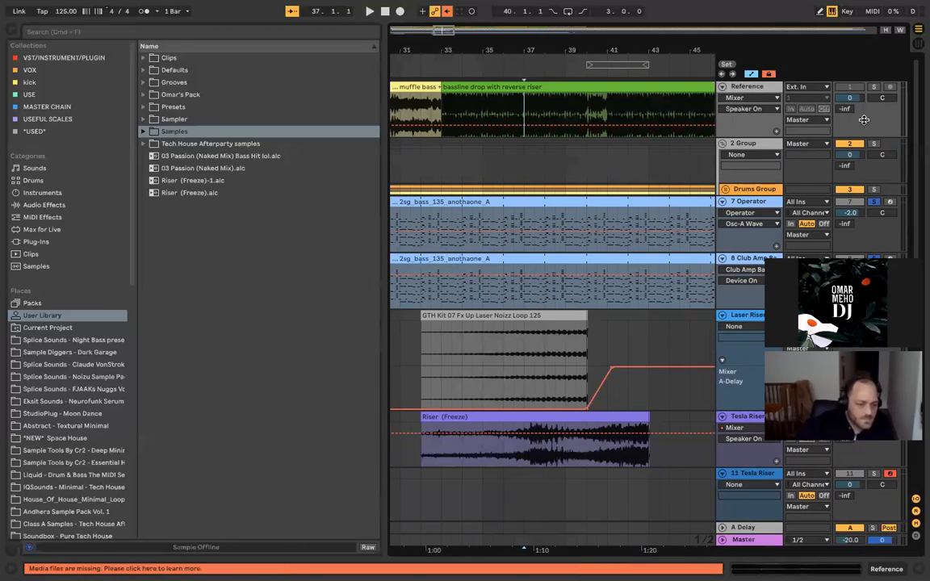
pyautogui.press('space')
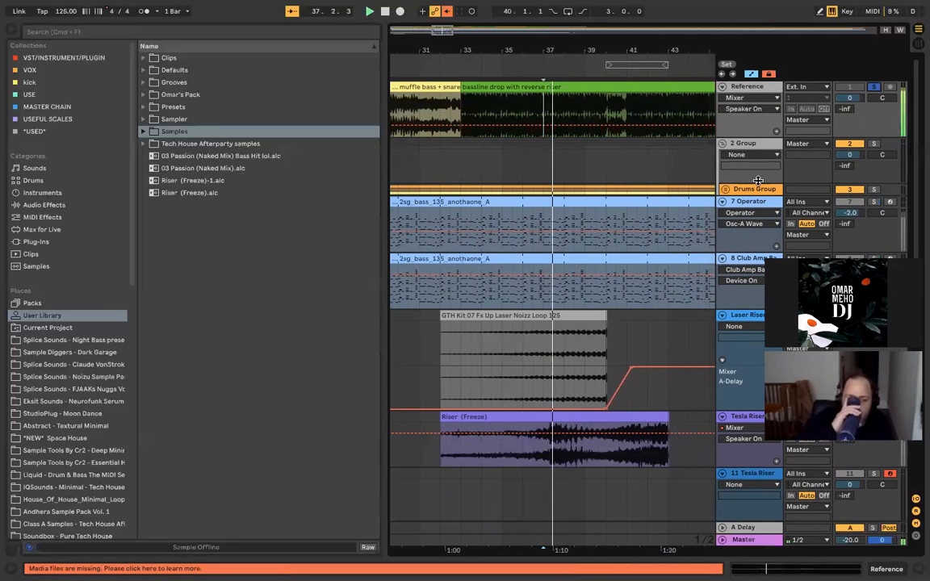
# Step: Solo the Operator and Club Amp Bass tracks and play them at bar 37 to compare with the reference
pyautogui.scroll(-2, 831, 153)
pyautogui.click(873, 177)
pyautogui.click(874, 234)
pyautogui.press('space')
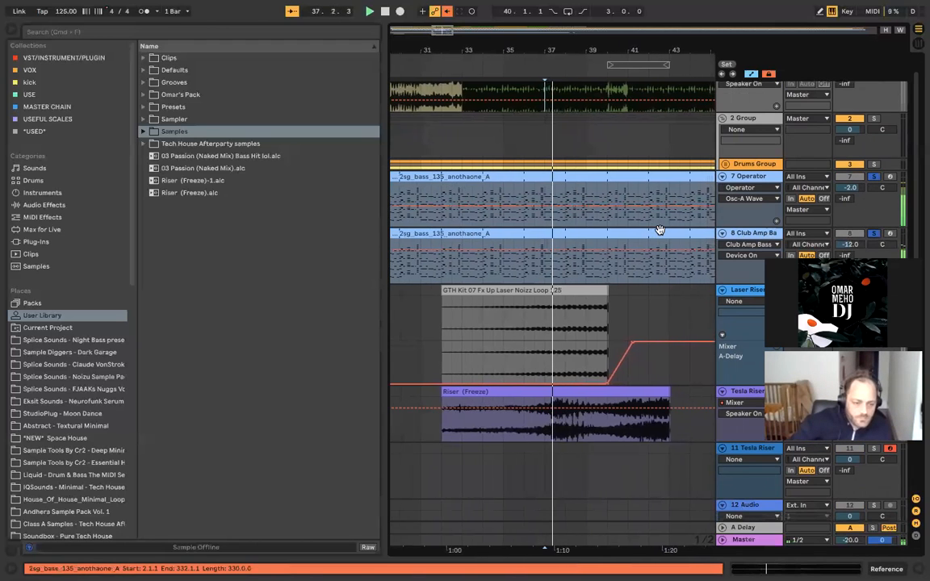
pyautogui.scroll(-3, 659, 231)
pyautogui.press('space')
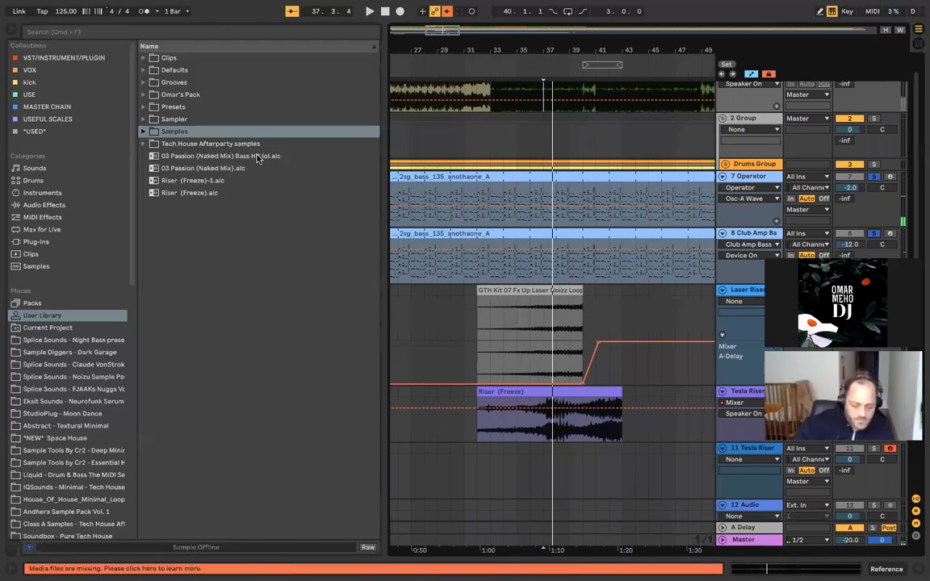
# Step: Look through the browser's sound, instrument, effect and plug-in categories for a distortion device and expand Overdrive's presets
pyautogui.click(46, 168)
pyautogui.click(51, 193)
pyautogui.click(50, 204)
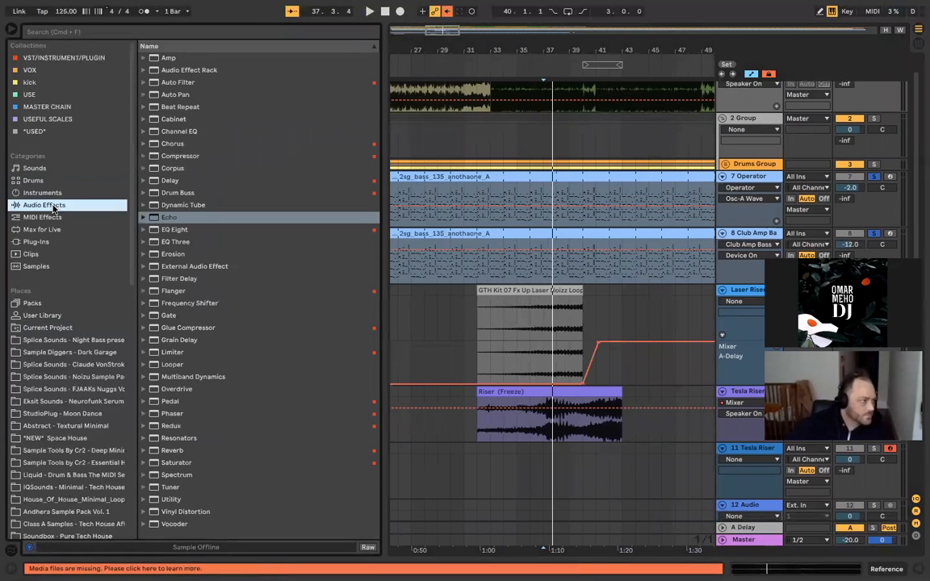
pyautogui.click(65, 216)
pyautogui.click(61, 243)
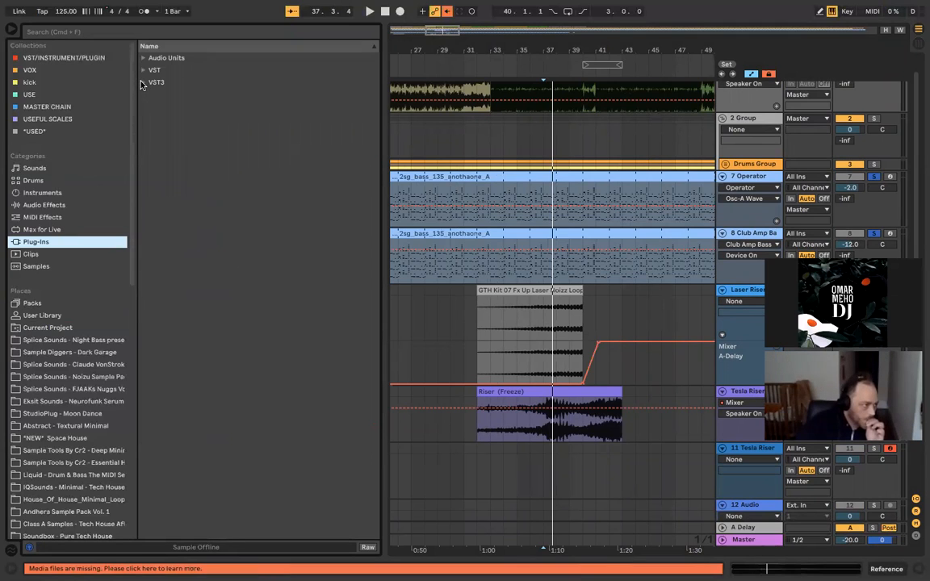
pyautogui.click(117, 31)
pyautogui.click(70, 229)
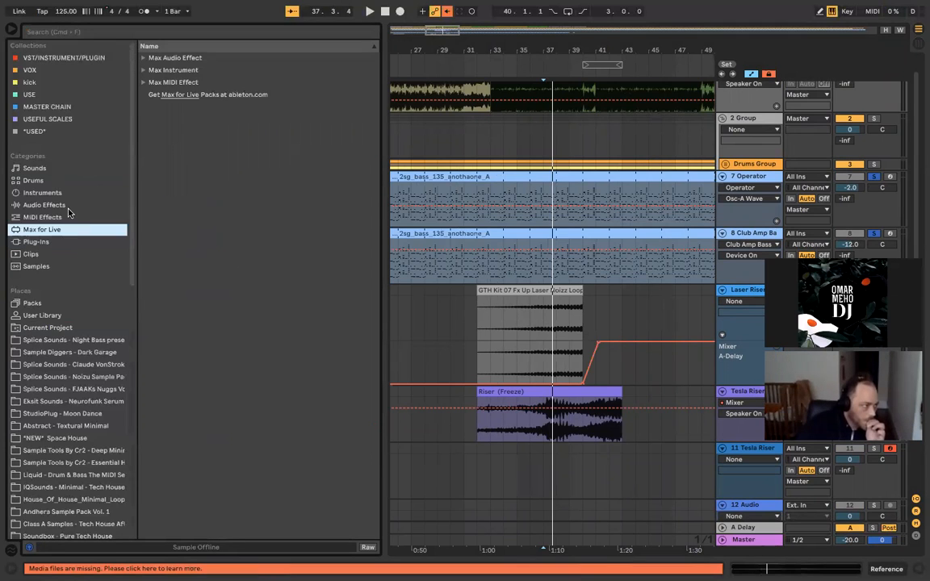
pyautogui.click(64, 204)
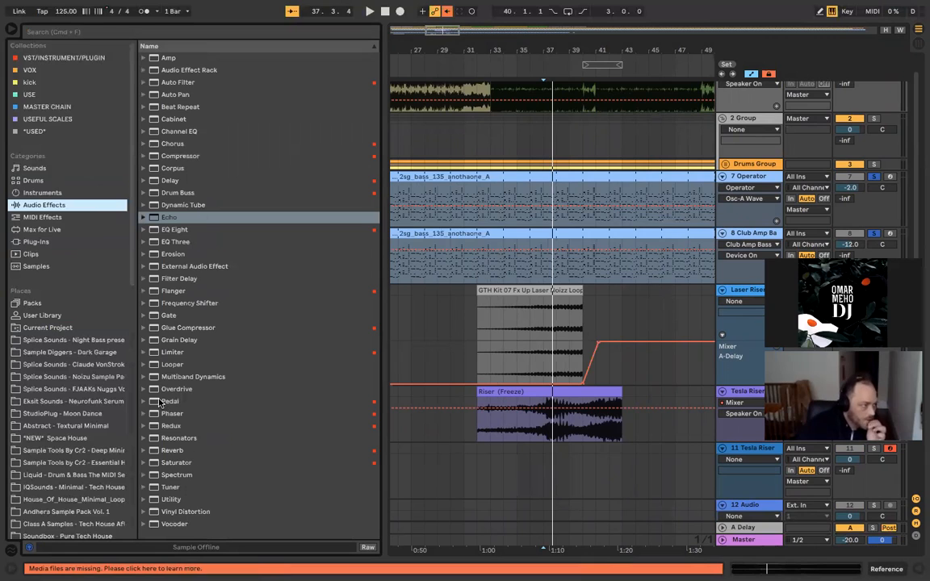
pyautogui.click(143, 389)
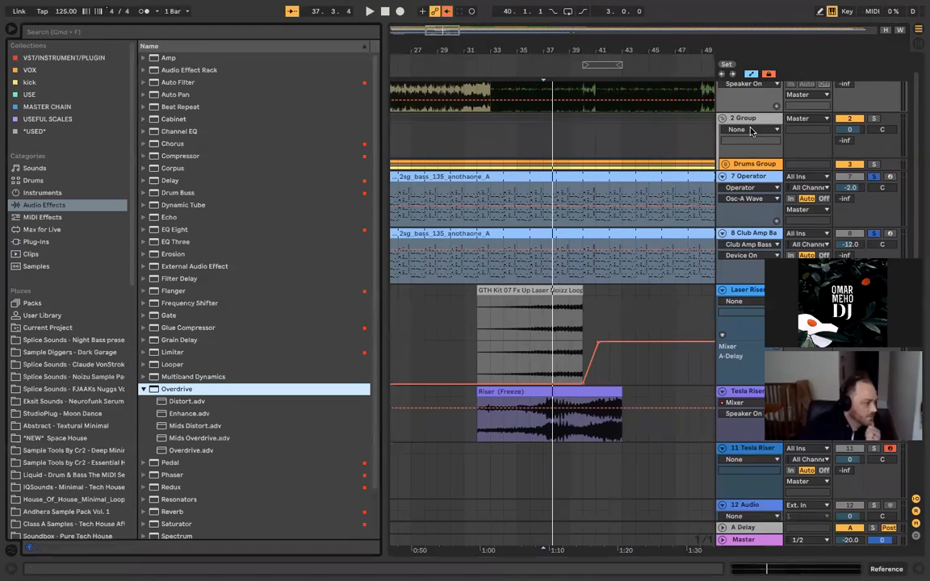
# Step: Group the Operator and Club Amp Bass tracks together
pyautogui.click(748, 176)
pyautogui.keyDown('shift'); pyautogui.click(753, 232); pyautogui.keyUp('shift')
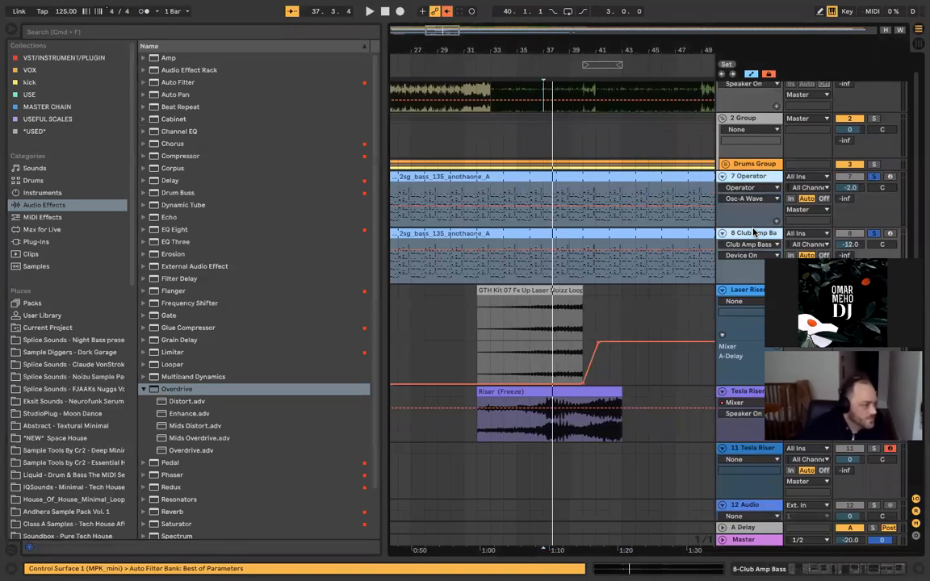
pyautogui.press('super+g')
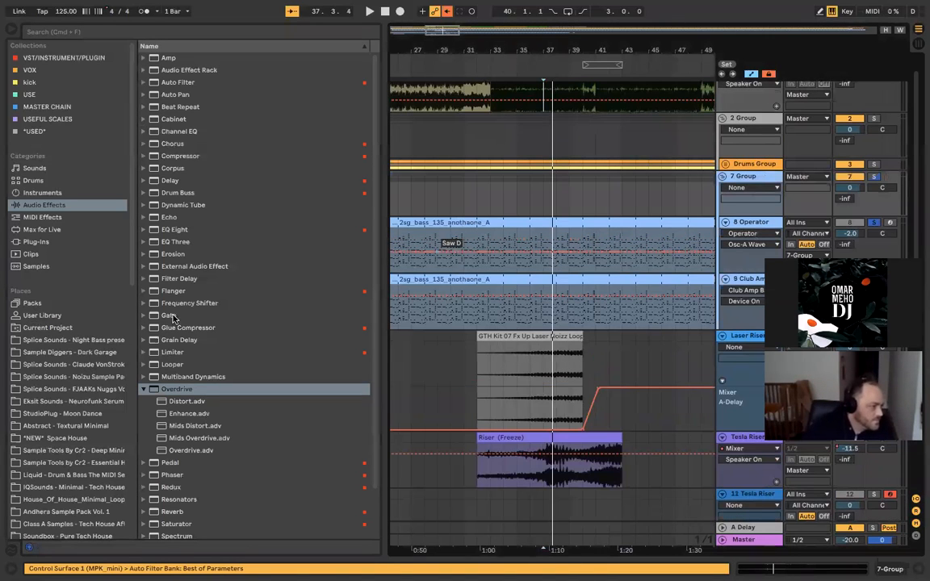
# Step: Add Overdrive to the bass group and set its filter to 1.11 kHz with a bandwidth of 4.04 during playback
pyautogui.doubleClick(177, 389)
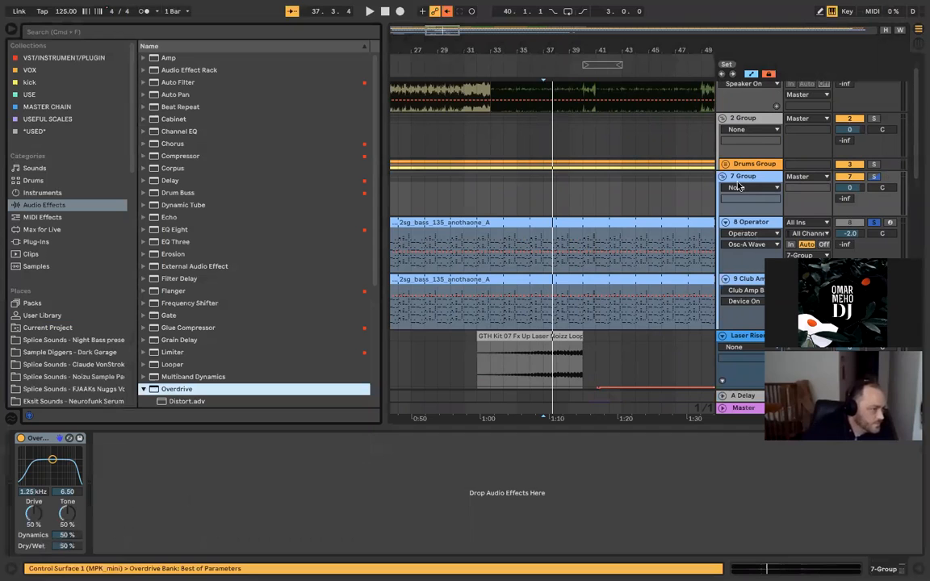
pyautogui.press('space')
pyautogui.moveTo(52, 459)
pyautogui.mouseDown()
pyautogui.moveTo(41, 481)
pyautogui.moveTo(41, 468)
pyautogui.moveTo(51, 470)
pyautogui.mouseUp()
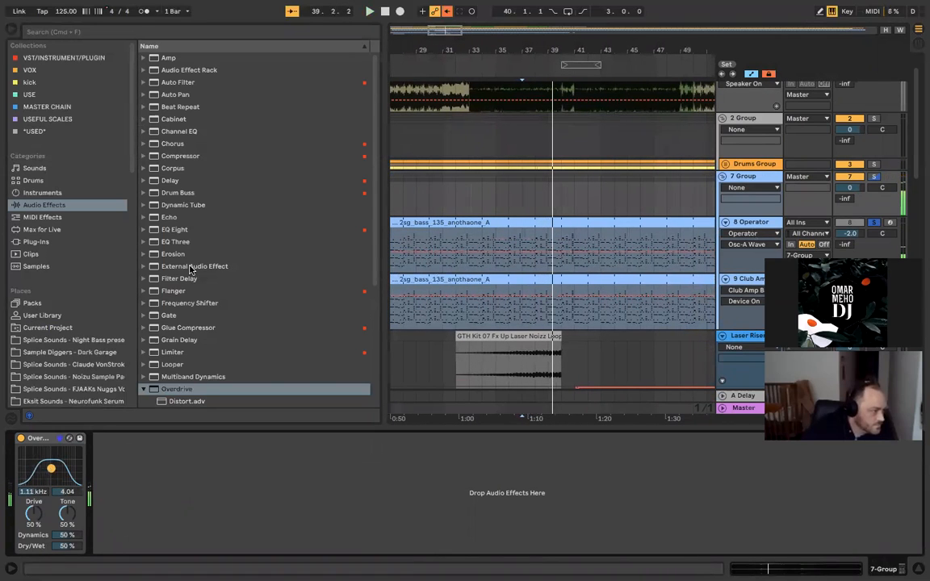
# Step: Add Redux to the bass group after Overdrive and set its downsampling to Soft at 12.9
pyautogui.scroll(-5, 148, 287)
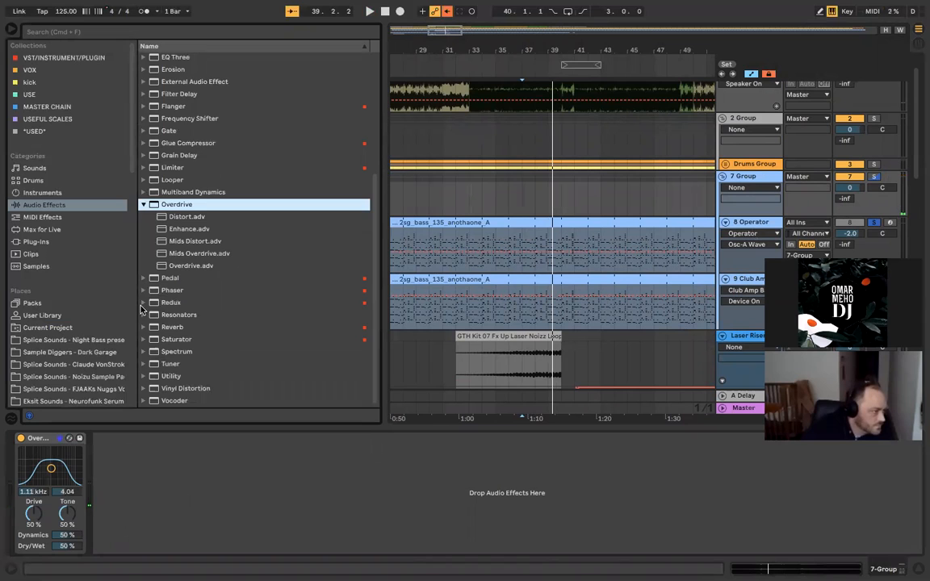
pyautogui.click(145, 302)
pyautogui.moveTo(562, 200); pyautogui.dragTo(563, 201)
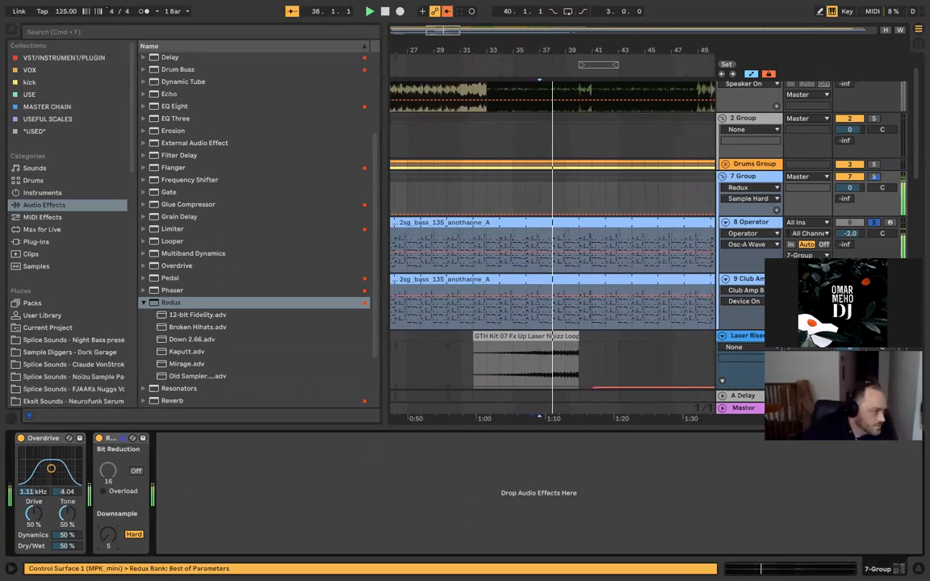
pyautogui.click(133, 535)
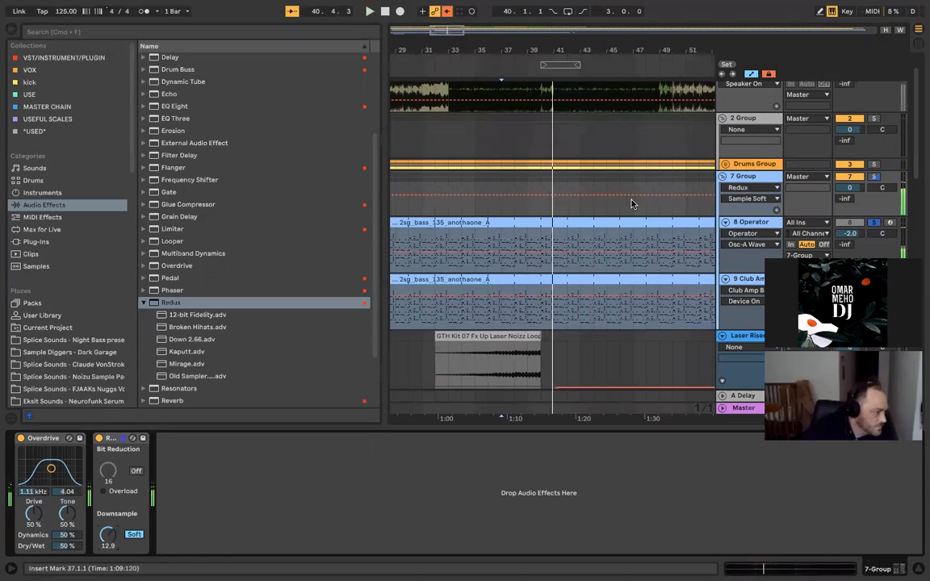
# Step: Place Redux after EQ Eight on the Operator track with Soft downsampling at 2.26, set the track volume to -2.7 and audition it
pyautogui.scroll(-2, 633, 201)
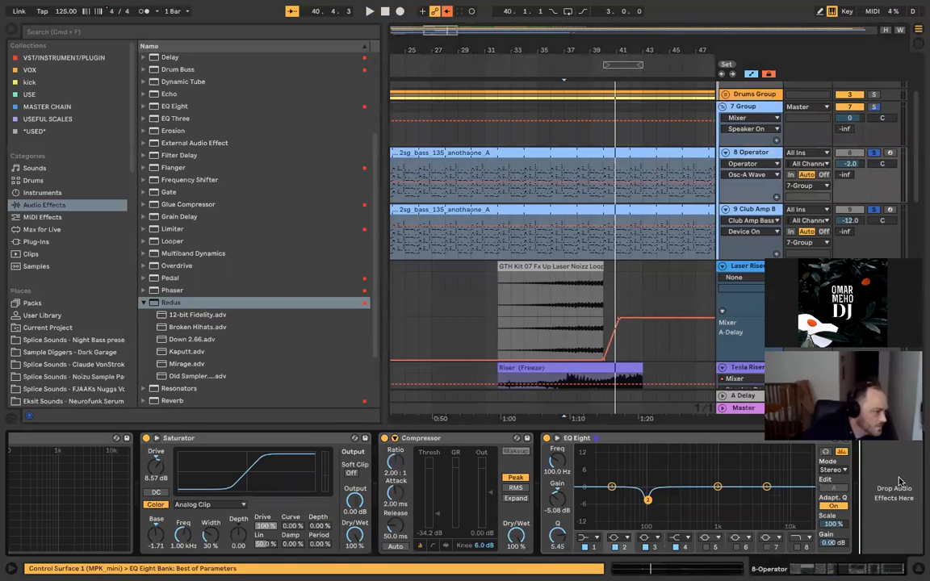
pyautogui.press('space')
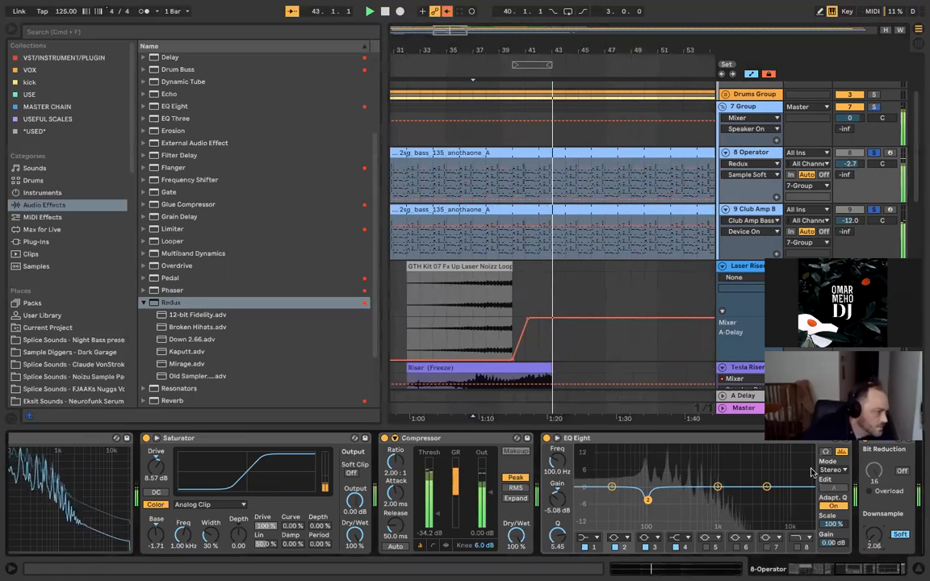
pyautogui.scroll(-3, 654, 322)
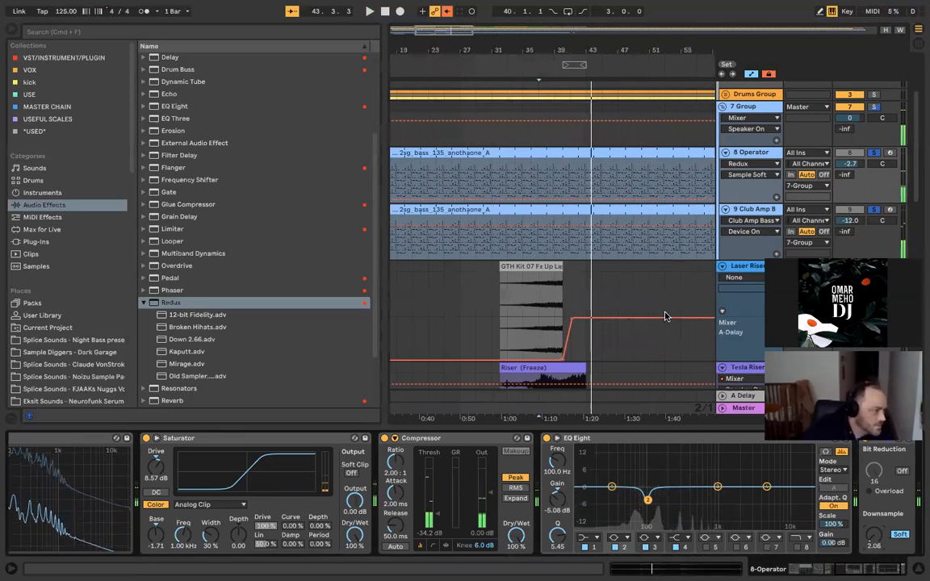
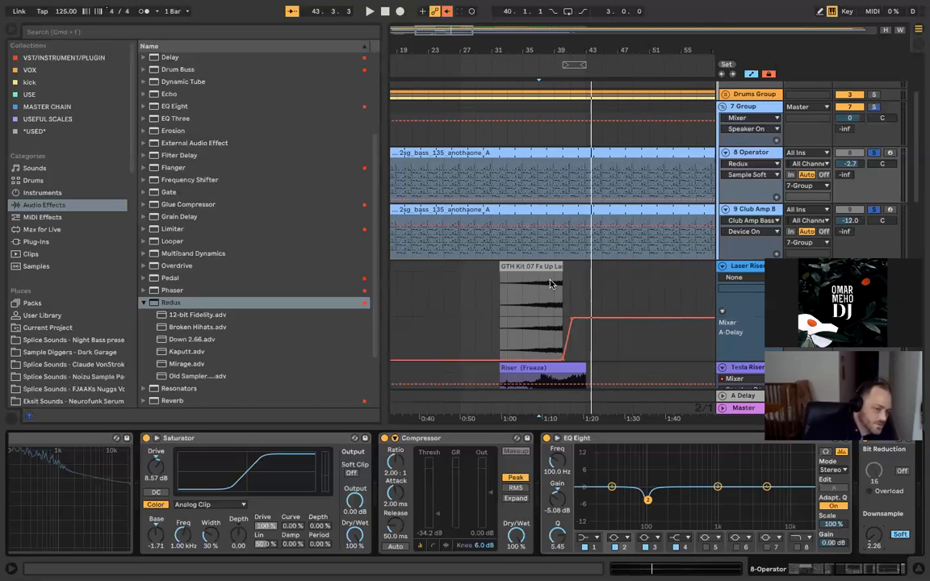
pyautogui.press('space')
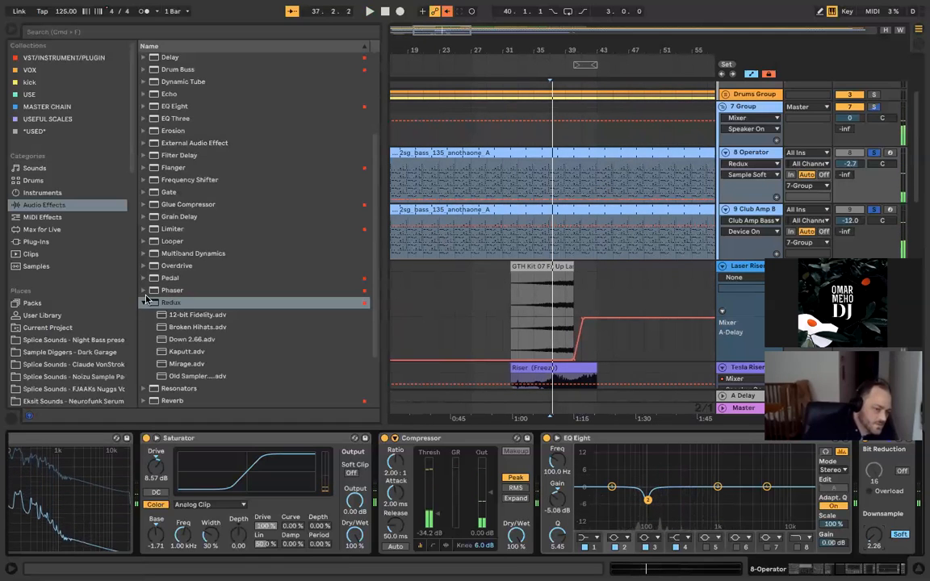
# Step: Add Drum Buss after Overdrive on the bass group and listen to it briefly
pyautogui.click(144, 302)
pyautogui.scroll(5, 155, 173)
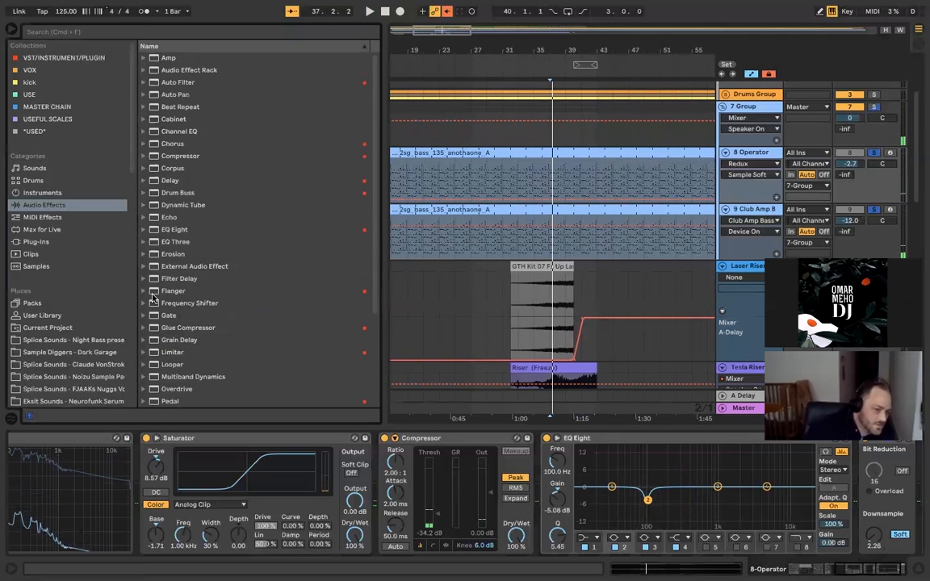
pyautogui.click(143, 193)
pyautogui.click(143, 193)
pyautogui.moveTo(171, 196); pyautogui.dragTo(589, 119)
pyautogui.press('space')
pyautogui.press('space')
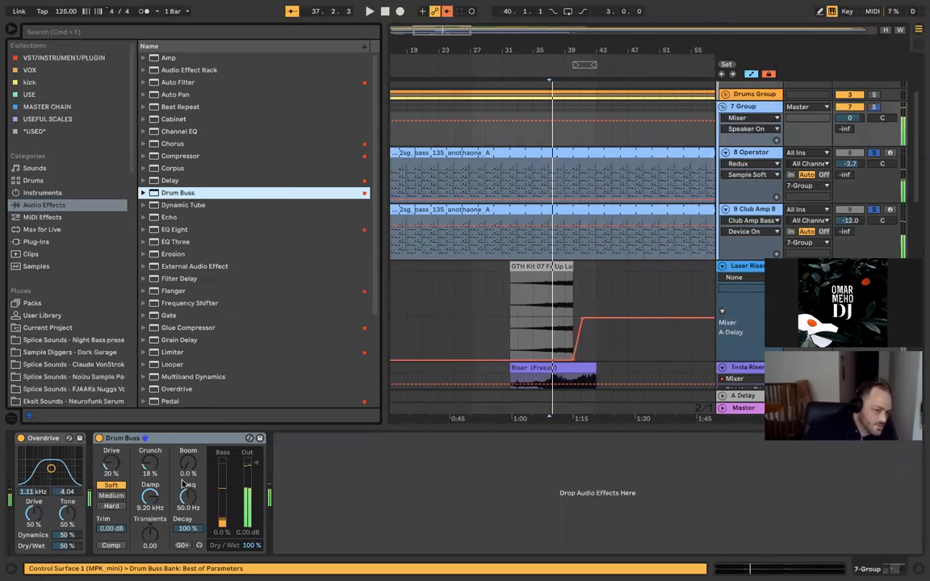
# Step: Set Drum Buss's Boom to 100%, and Overdrive's Drive to 34% and Tone to 19% during playback
pyautogui.moveTo(188, 464); pyautogui.dragTo(188, 428)
pyautogui.press('space')
pyautogui.moveTo(33, 514); pyautogui.dragTo(67, 557)
pyautogui.moveTo(67, 514); pyautogui.dragTo(67, 504)
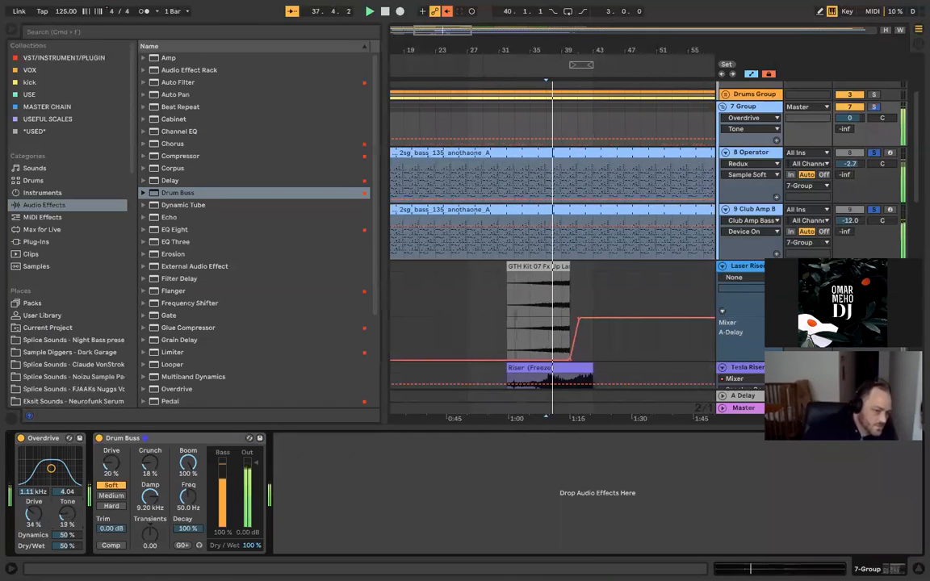
# Step: Set Overdrive's Dry/Wet to 22%, and lower Drum Buss's output to -5.15 dB and its Transients to -0.44
pyautogui.moveTo(66, 546); pyautogui.dragTo(67, 568)
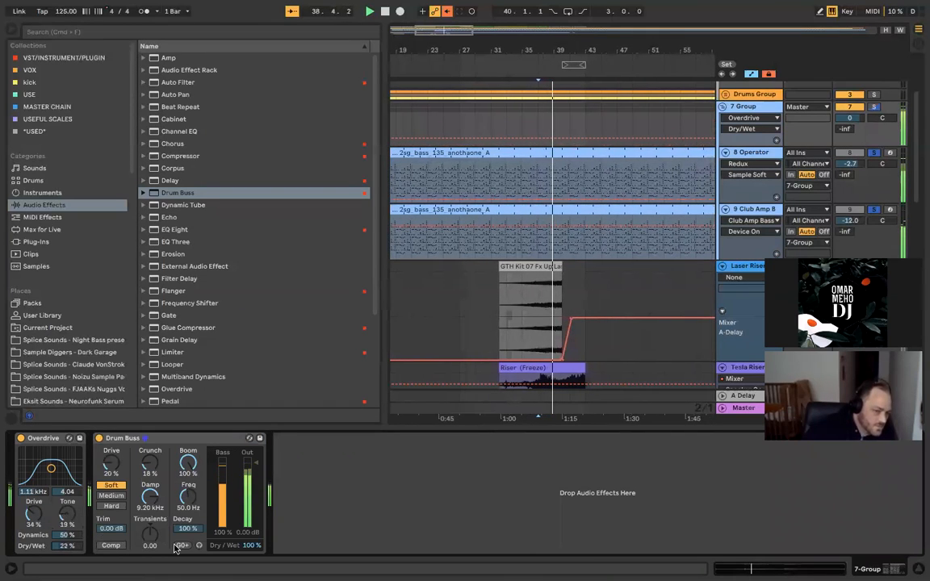
pyautogui.moveTo(244, 485); pyautogui.dragTo(244, 496)
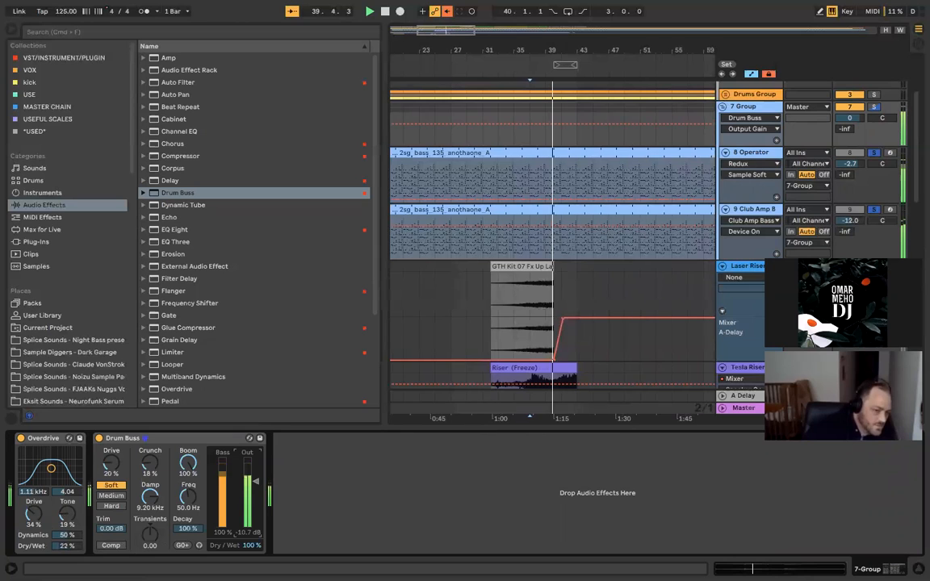
pyautogui.moveTo(150, 534)
pyautogui.mouseDown()
pyautogui.moveTo(150, 514)
pyautogui.moveTo(149, 545)
pyautogui.mouseUp()
# Step: Set Drum Buss to Hard distortion with Drive at 18% and Crunch at 8.7%, and enable its compressor
pyautogui.moveTo(150, 463); pyautogui.dragTo(149, 432)
pyautogui.moveTo(116, 463); pyautogui.dragTo(115, 418)
pyautogui.click(112, 506)
pyautogui.moveTo(150, 463); pyautogui.dragTo(150, 493)
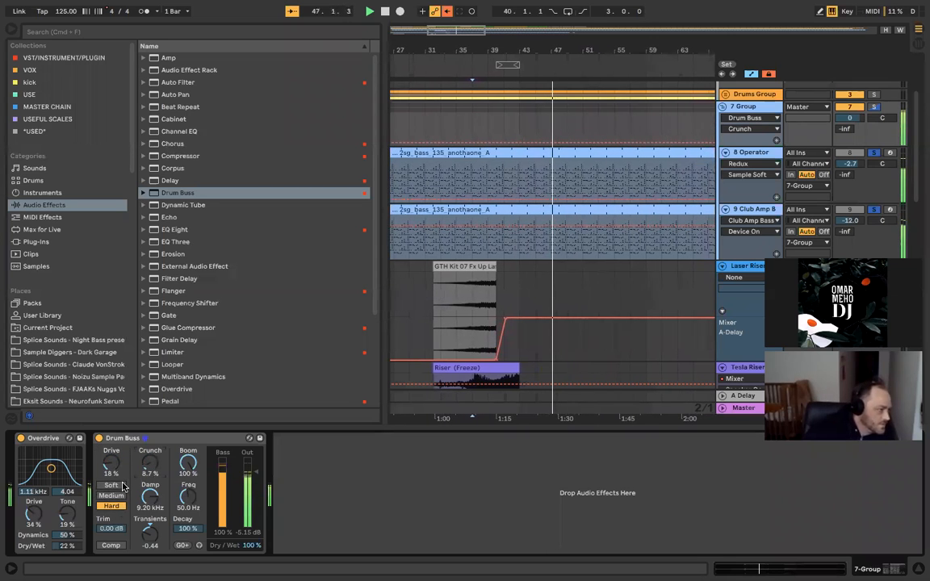
pyautogui.click(111, 545)
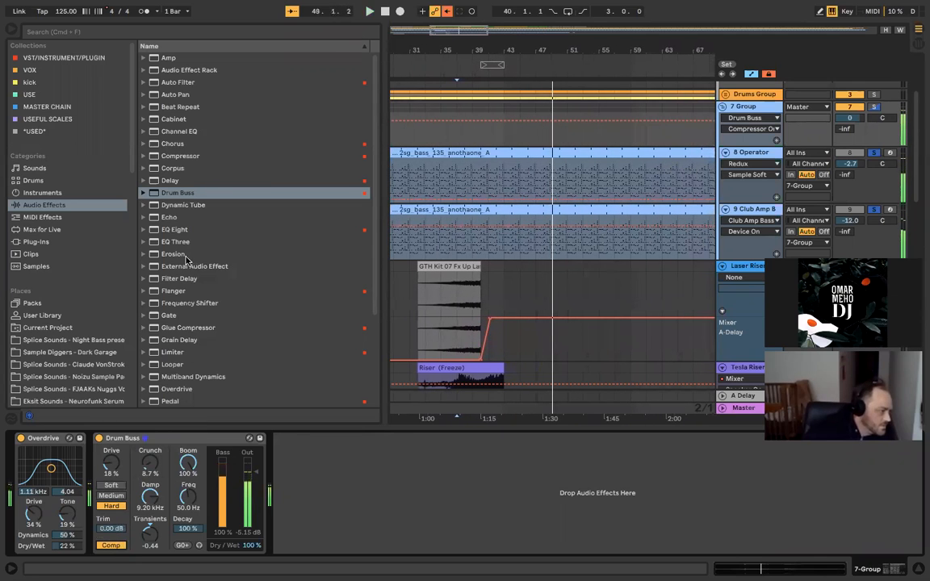
# Step: Add EQ Eight after Drum Buss, roll off the highs and move a low band to 29.7 Hz at -14.3 dB
pyautogui.doubleClick(184, 230)
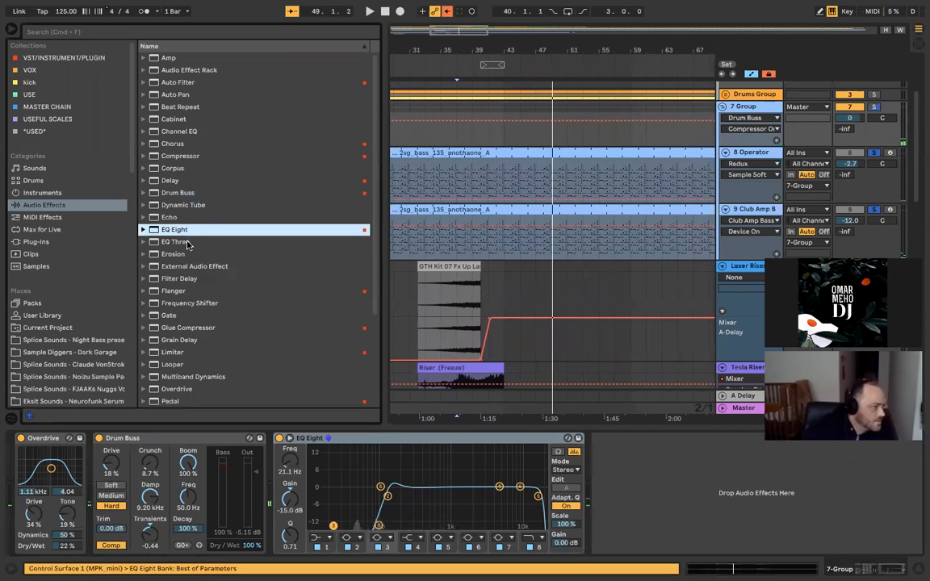
pyautogui.moveTo(333, 525); pyautogui.dragTo(330, 525)
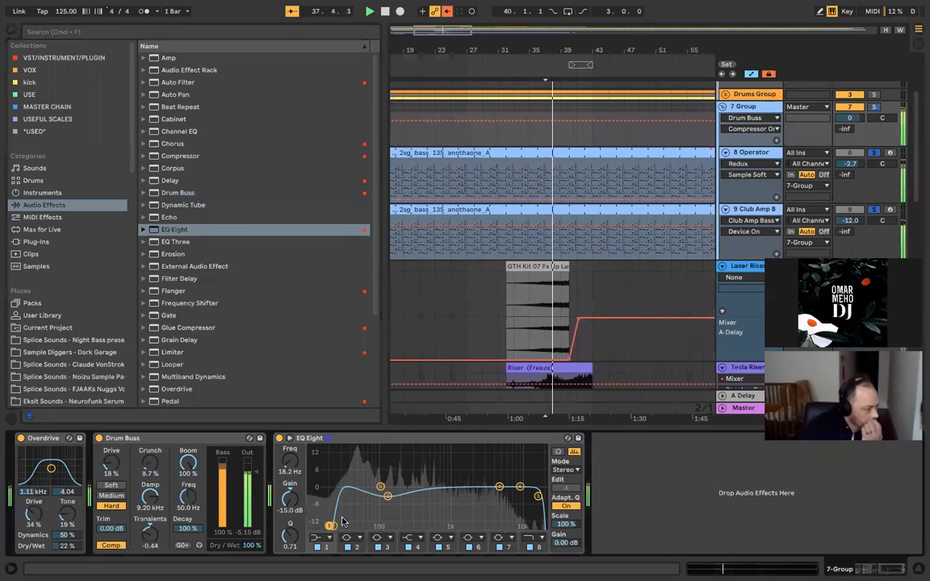
pyautogui.moveTo(537, 495)
pyautogui.mouseDown()
pyautogui.moveTo(509, 495)
pyautogui.moveTo(527, 517)
pyautogui.moveTo(513, 526)
pyautogui.moveTo(523, 507)
pyautogui.mouseUp()
pyautogui.moveTo(330, 525)
pyautogui.mouseDown()
pyautogui.moveTo(473, 502)
pyautogui.moveTo(330, 525)
pyautogui.mouseUp()
pyautogui.moveTo(380, 487); pyautogui.dragTo(344, 525)
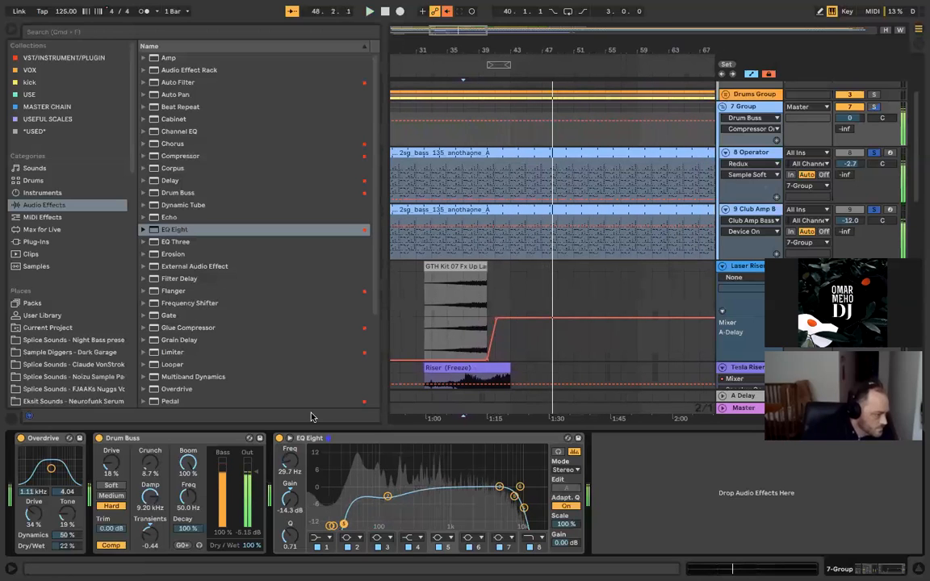
# Step: Add Flanger after EQ Eight on the bass group with Dry/Wet at 21.4% and LFO Amount at 50%
pyautogui.click(189, 218)
pyautogui.scroll(-3, 189, 220)
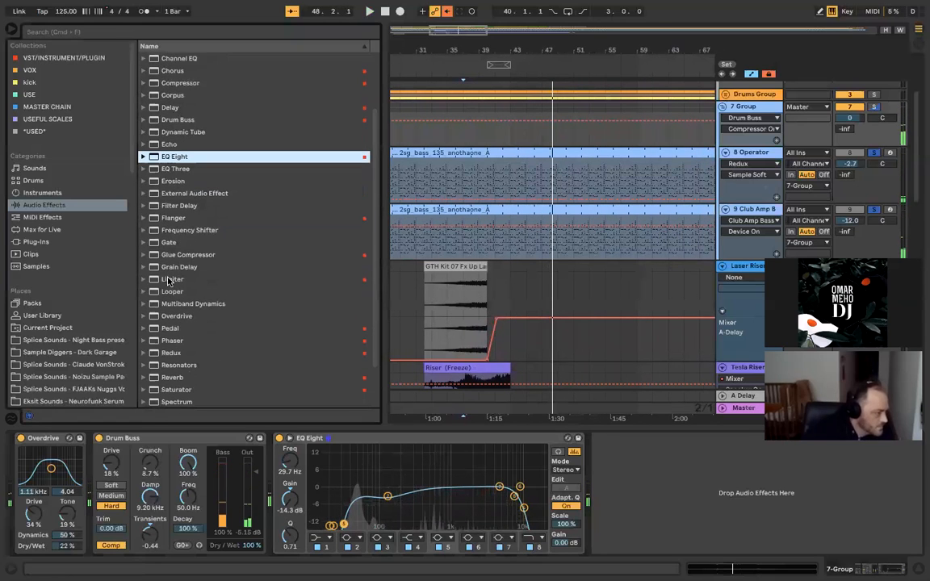
pyautogui.click(177, 220)
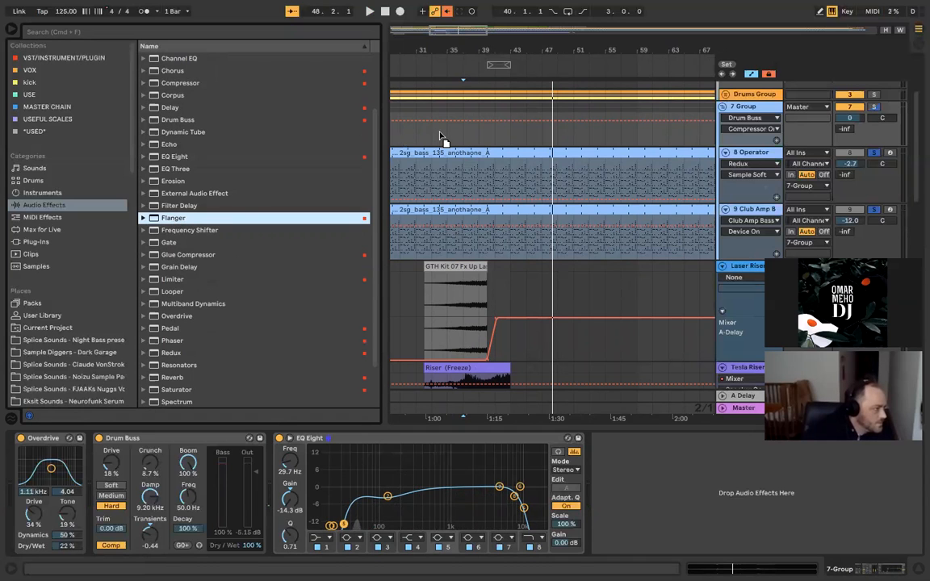
pyautogui.press('Return')
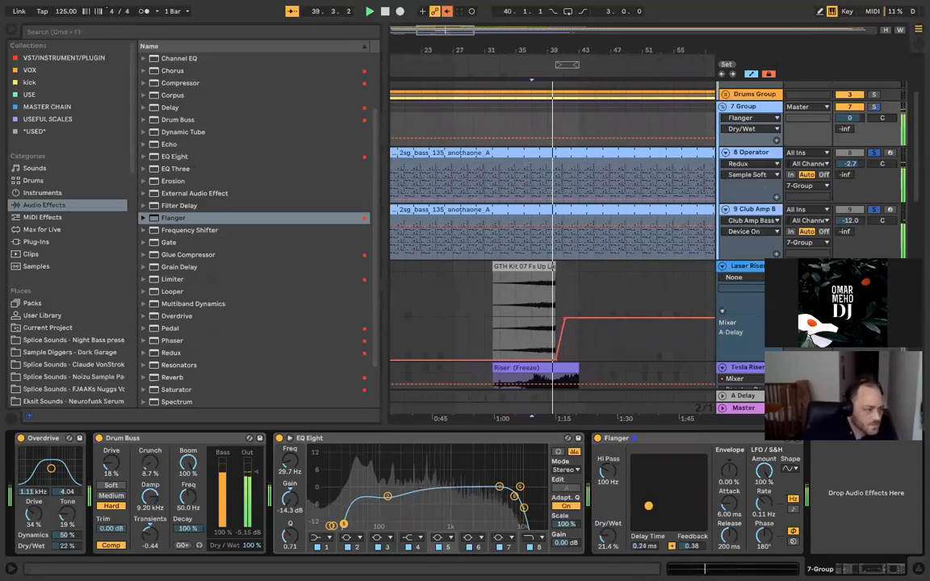
pyautogui.moveTo(767, 472); pyautogui.dragTo(767, 484)
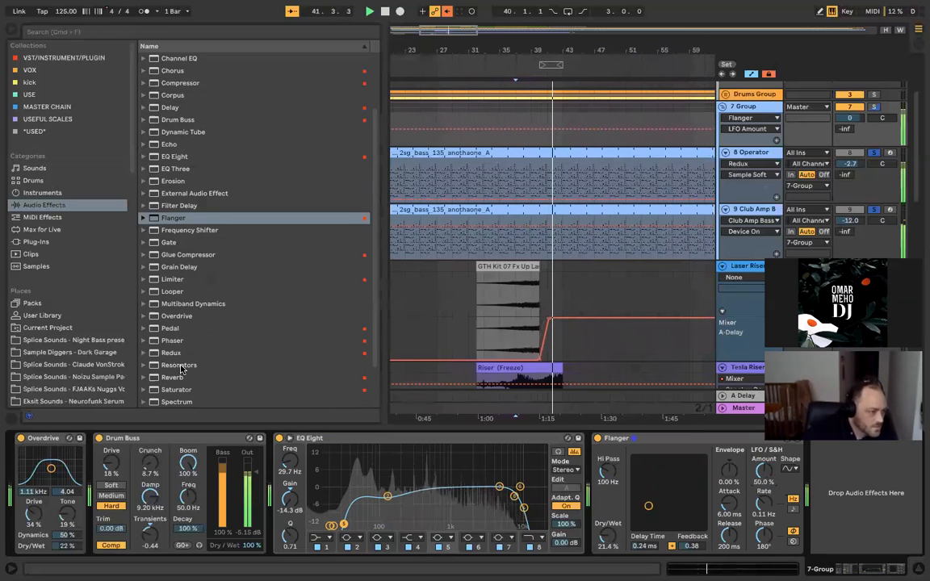
# Step: Try Amp after Flanger with a reduced Dry/Wet during playback, and remove it from the bass group
pyautogui.scroll(-2, 163, 373)
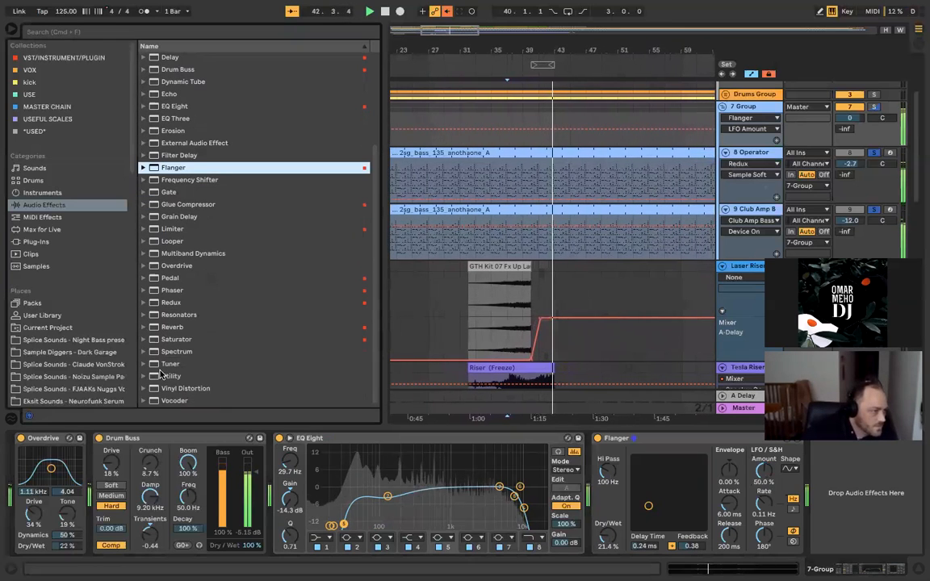
pyautogui.scroll(5, 211, 140)
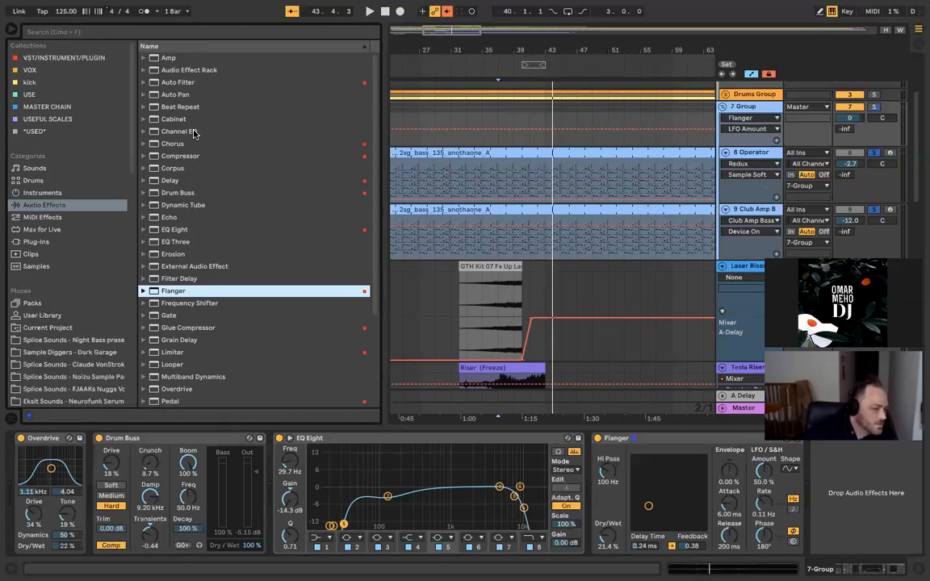
pyautogui.moveTo(156, 57); pyautogui.dragTo(476, 128)
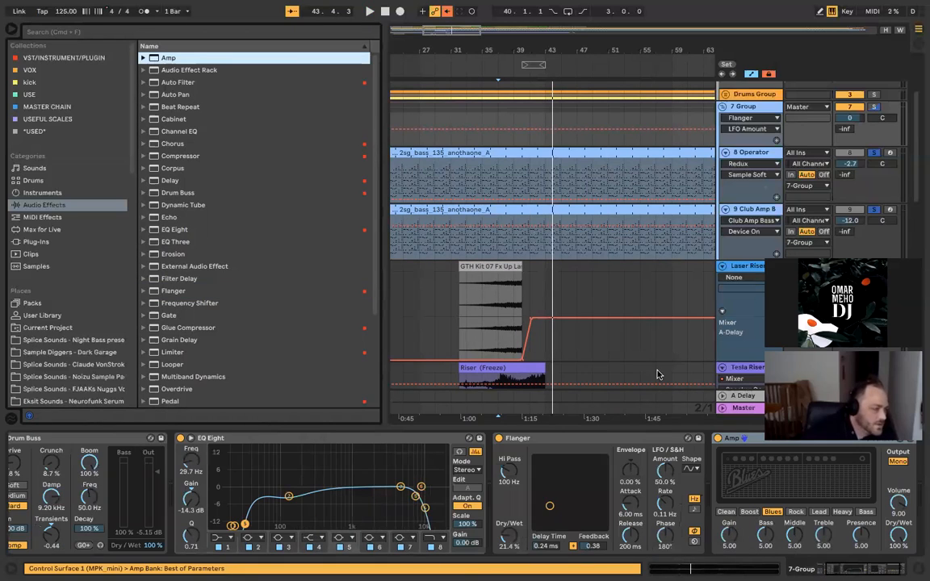
pyautogui.moveTo(897, 535)
pyautogui.mouseDown()
pyautogui.moveTo(897, 574)
pyautogui.moveTo(896, 549)
pyautogui.mouseUp()
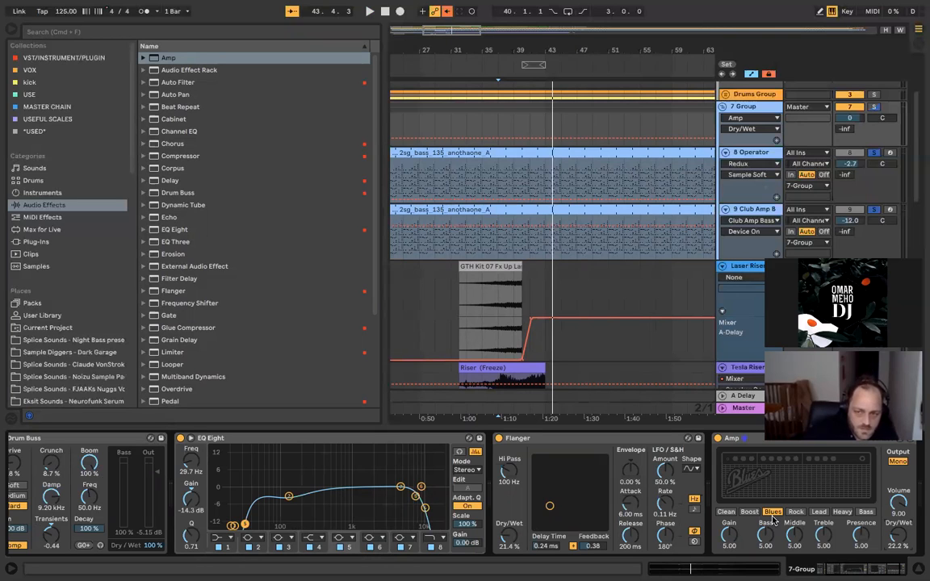
pyautogui.press('space')
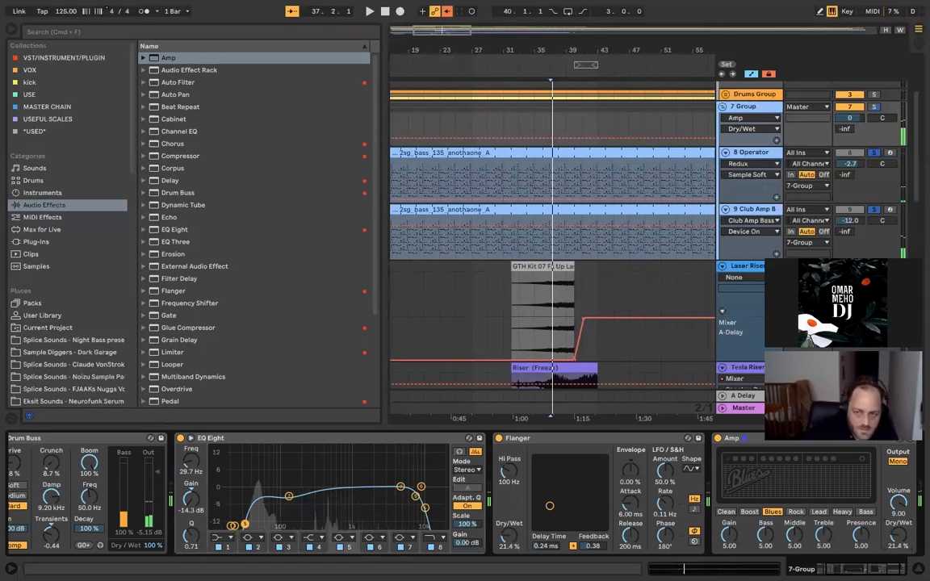
pyautogui.click(718, 438)
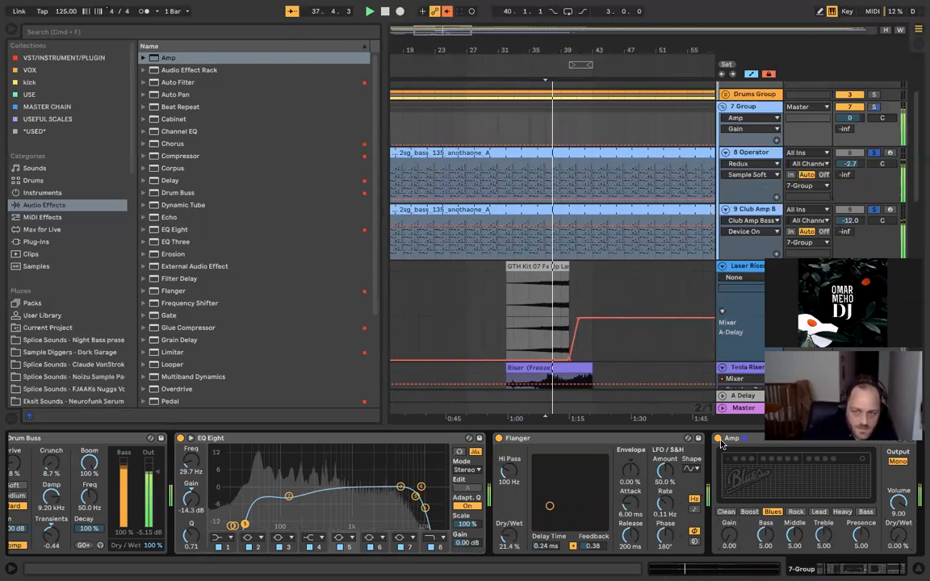
pyautogui.press('Delete')
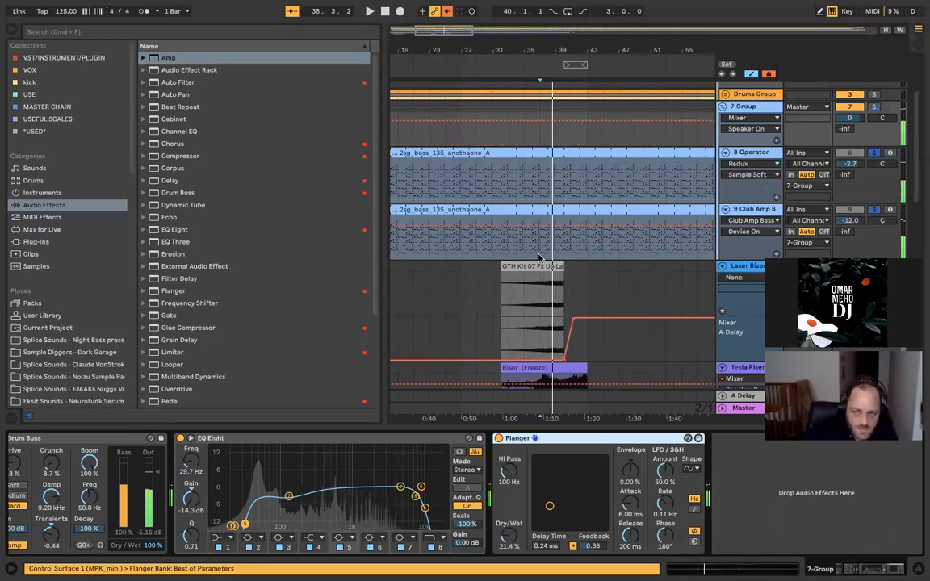
# Step: Browse the loopmasters Max Chapman pack's MX2_BASS_LOOPS folder and preview MX2_125_A#_Syn_Bass_2.wav
pyautogui.scroll(-3, 72, 337)
pyautogui.scroll(-15, 73, 337)
pyautogui.click(78, 299)
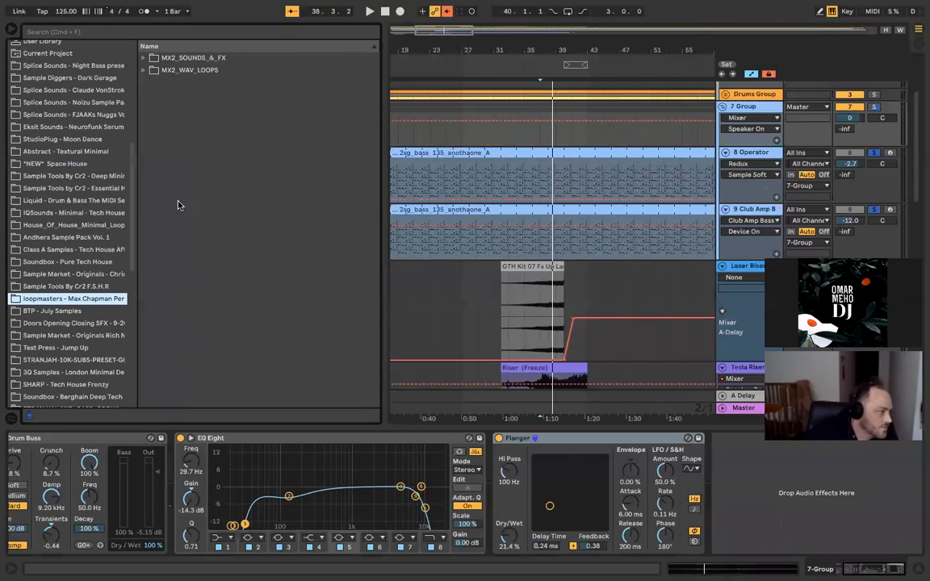
pyautogui.click(143, 71)
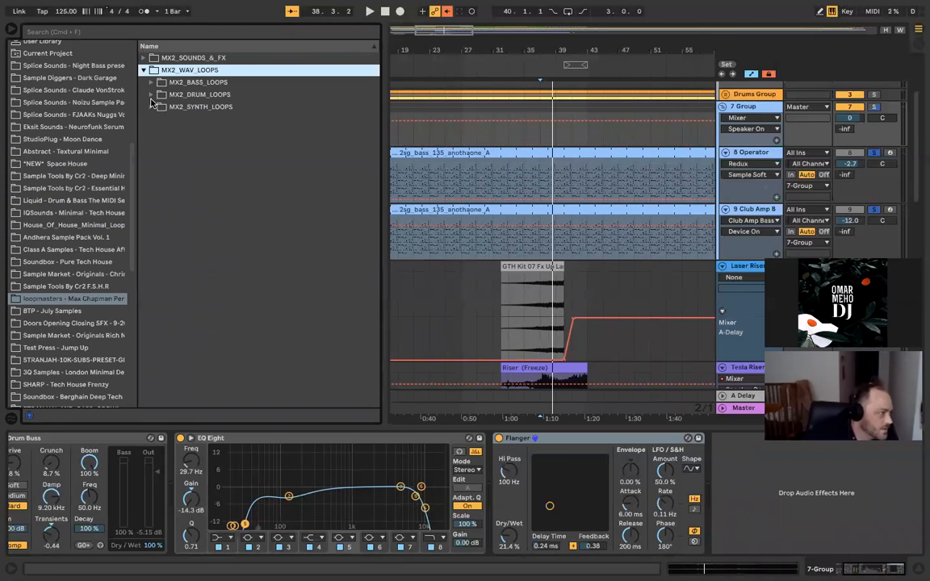
pyautogui.click(151, 95)
pyautogui.click(151, 95)
pyautogui.click(151, 82)
pyautogui.click(162, 109)
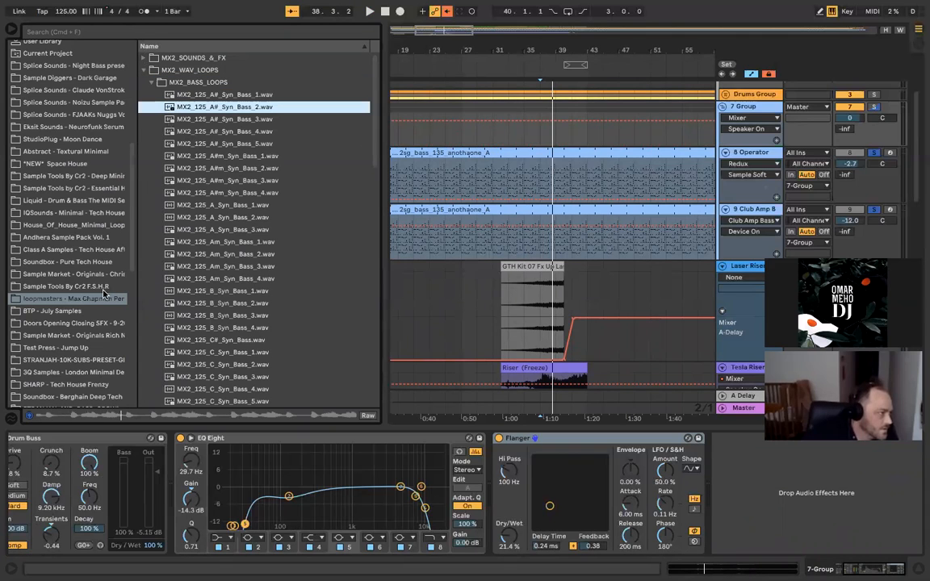
# Step: Preview the bass loops MX2_125_A#m_Syn_Bass_1.wav, MX2_125_A_Syn_Bass_3.wav and MX2_125_Am_Syn_Bass_4.wav
pyautogui.click(186, 156)
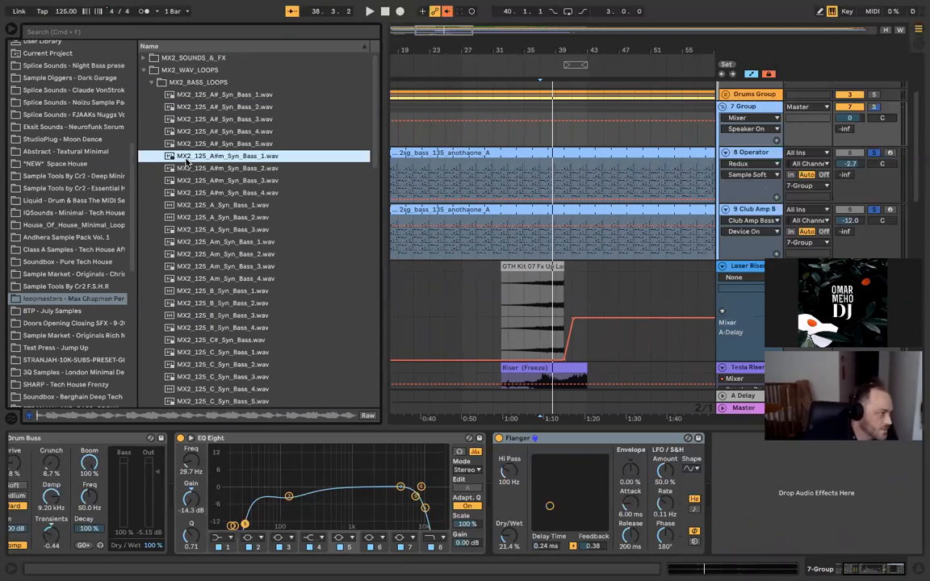
pyautogui.click(185, 232)
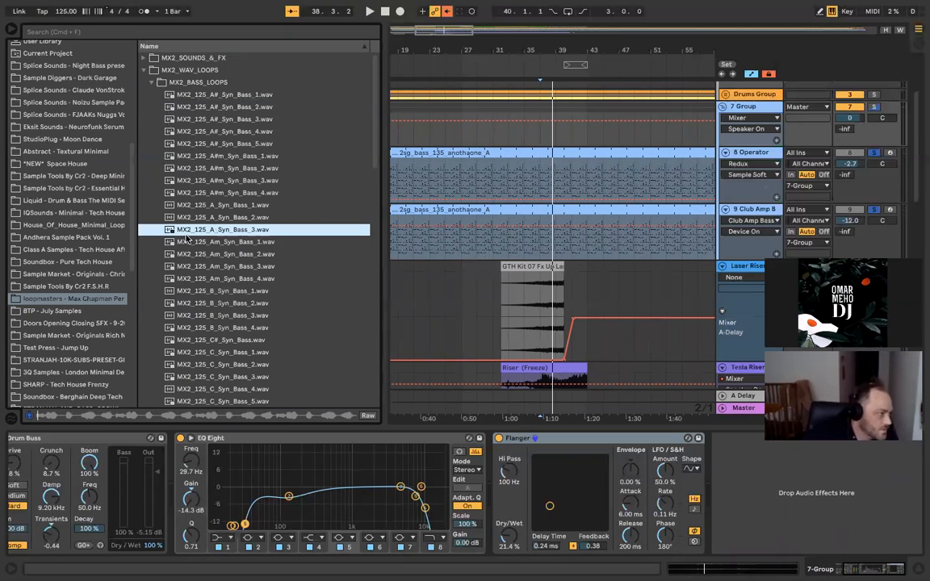
pyautogui.click(202, 280)
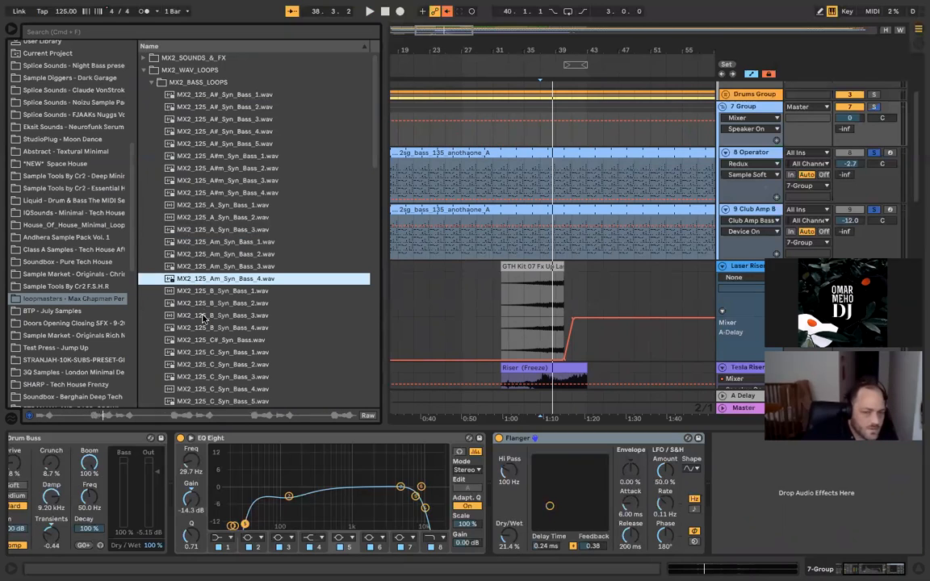
pyautogui.click(93, 297)
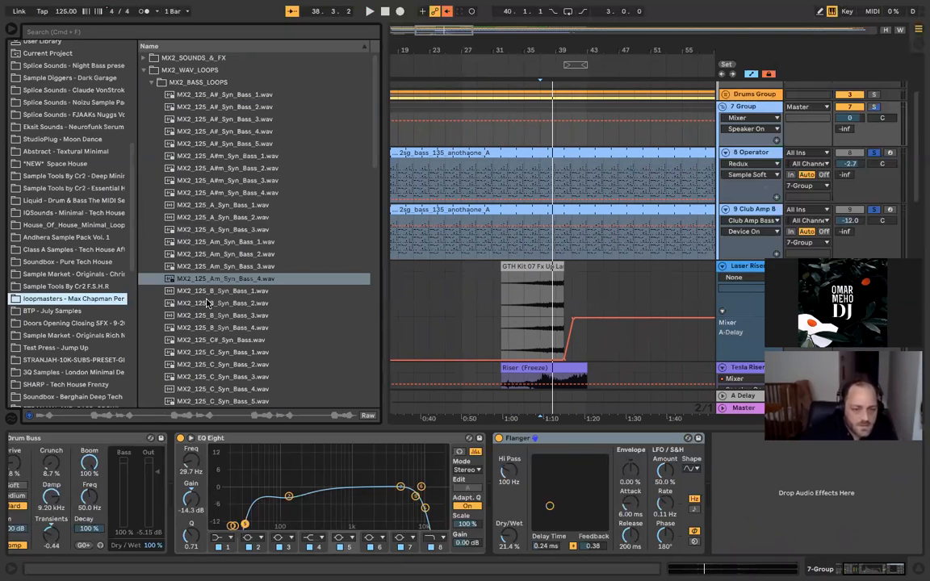
# Step: Preview MX2_125_E_Syn_Bass.wav and MX2_125_F#_One_Syn_Bass.wav further down the bass loops folder
pyautogui.scroll(-2, 189, 274)
pyautogui.scroll(-8, 207, 303)
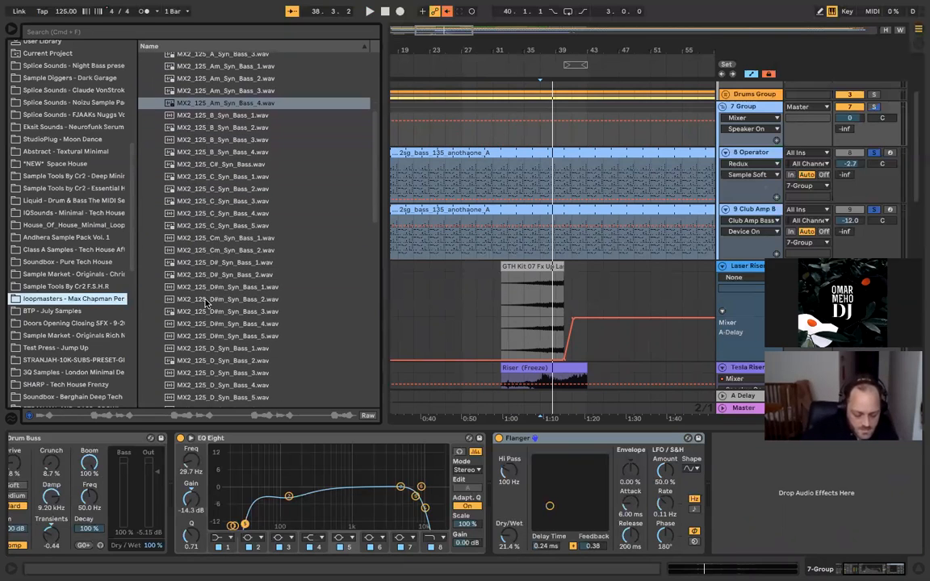
pyautogui.scroll(-2, 205, 266)
pyautogui.scroll(-5, 209, 259)
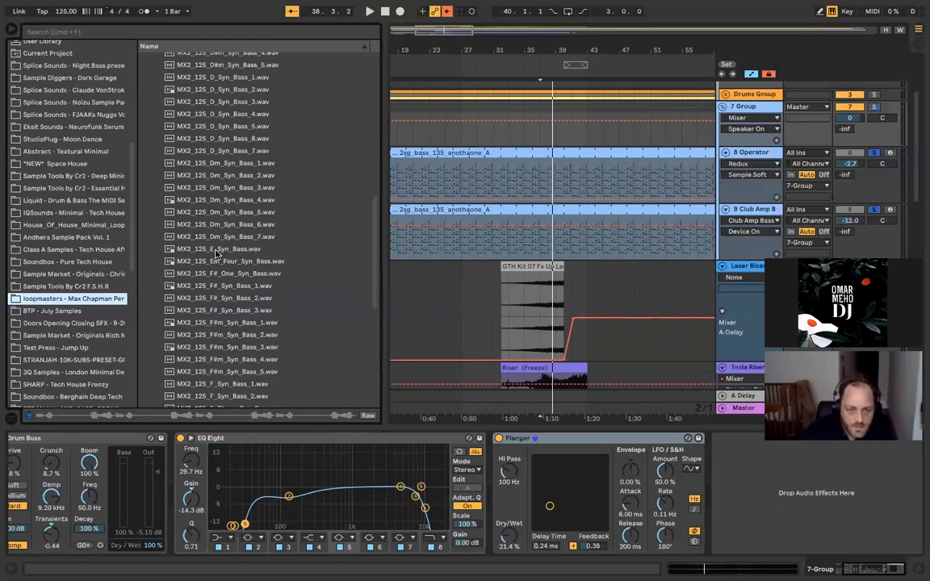
pyautogui.click(216, 250)
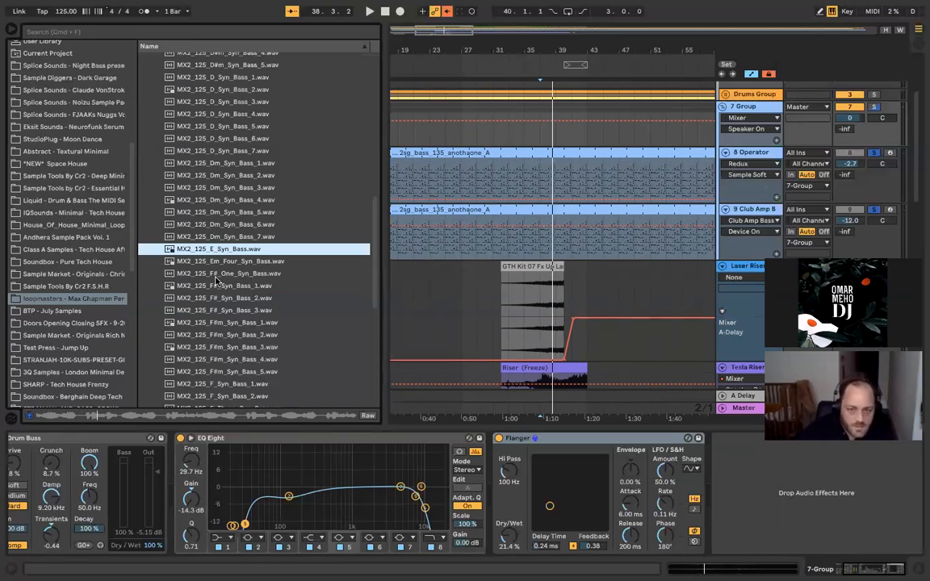
pyautogui.click(216, 275)
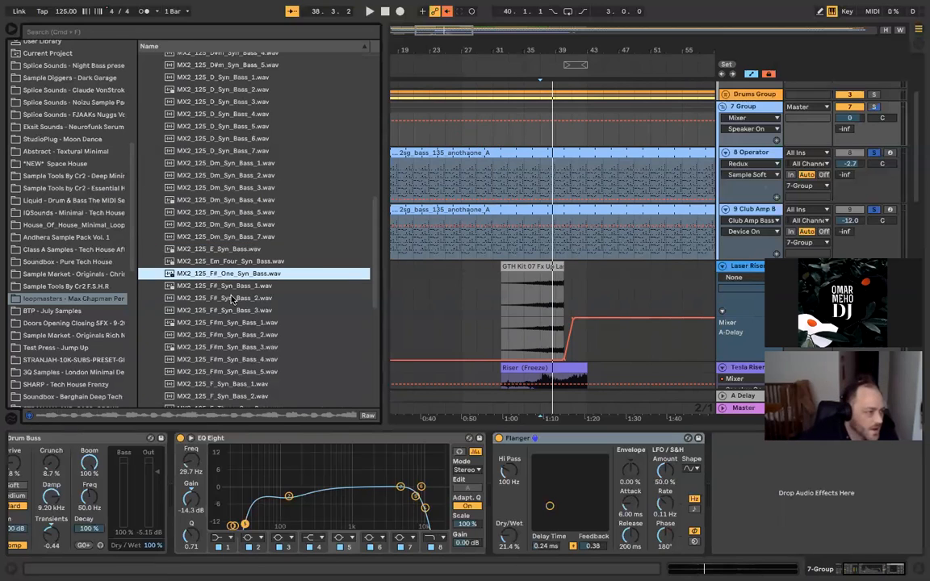